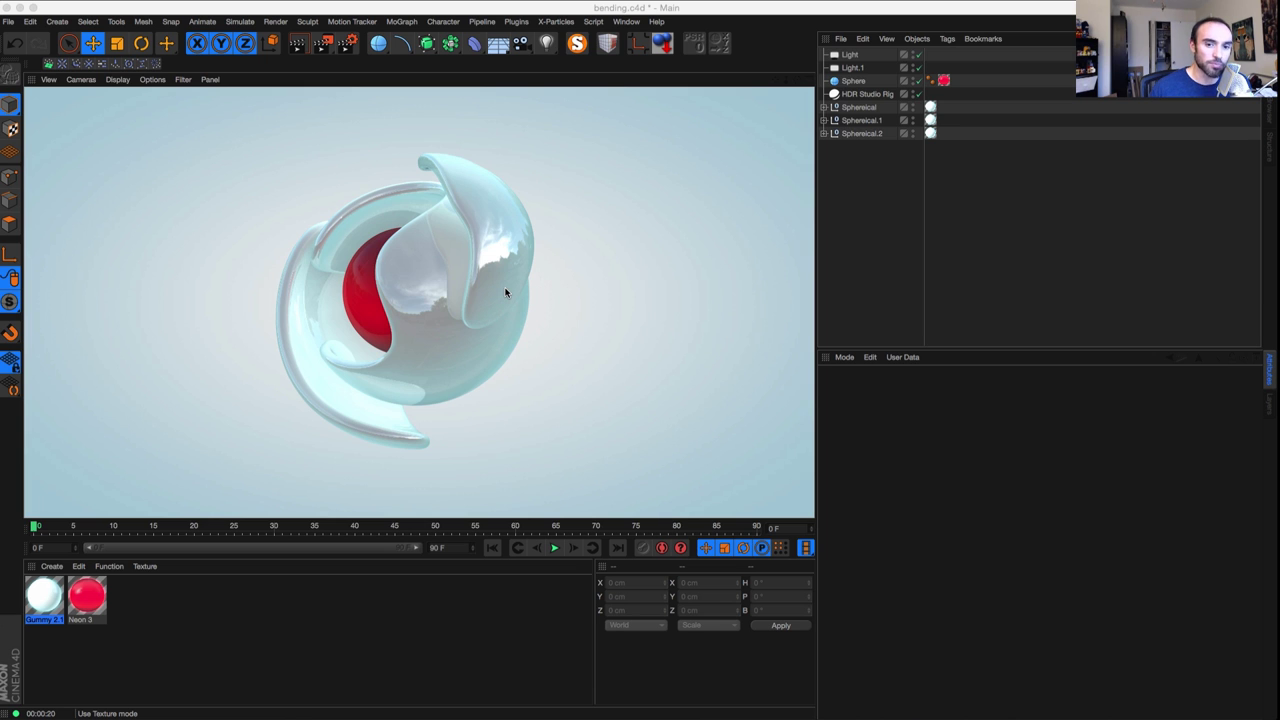
- Create a new project and show the front view full size
click(451, 296)
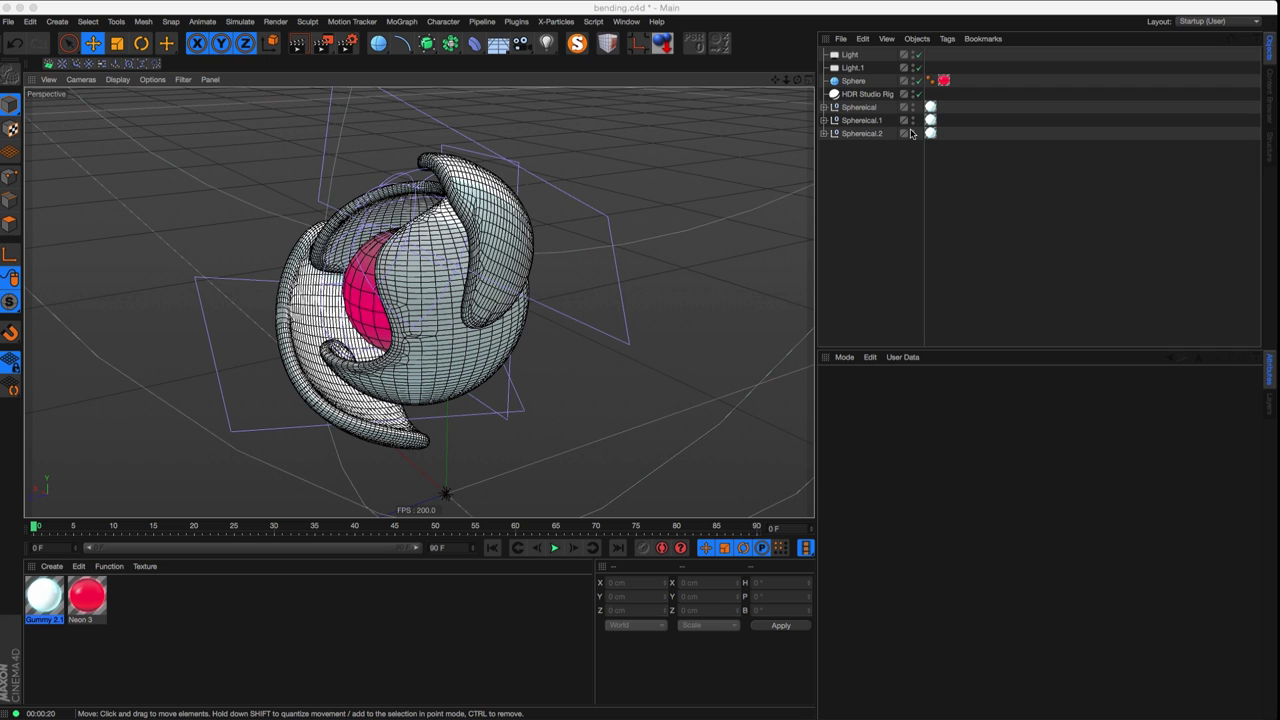
click(8, 21)
click(20, 34)
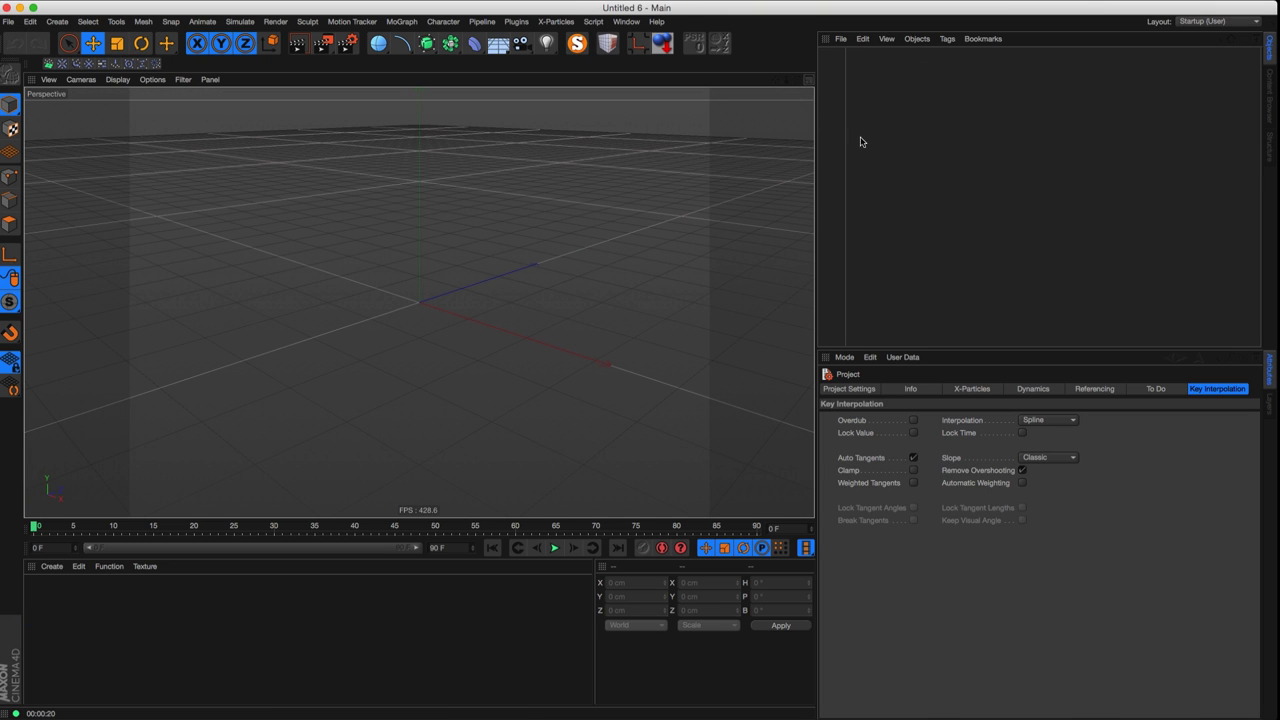
click(805, 80)
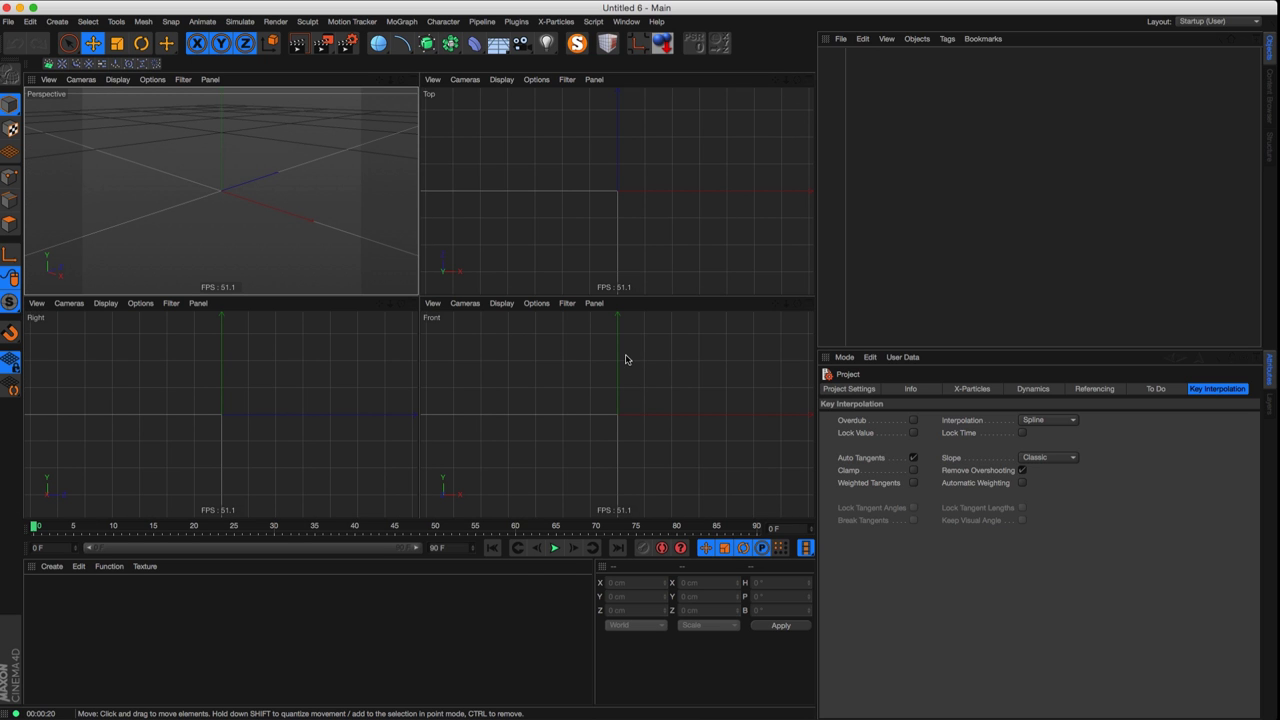
key(F3)
key(F4)
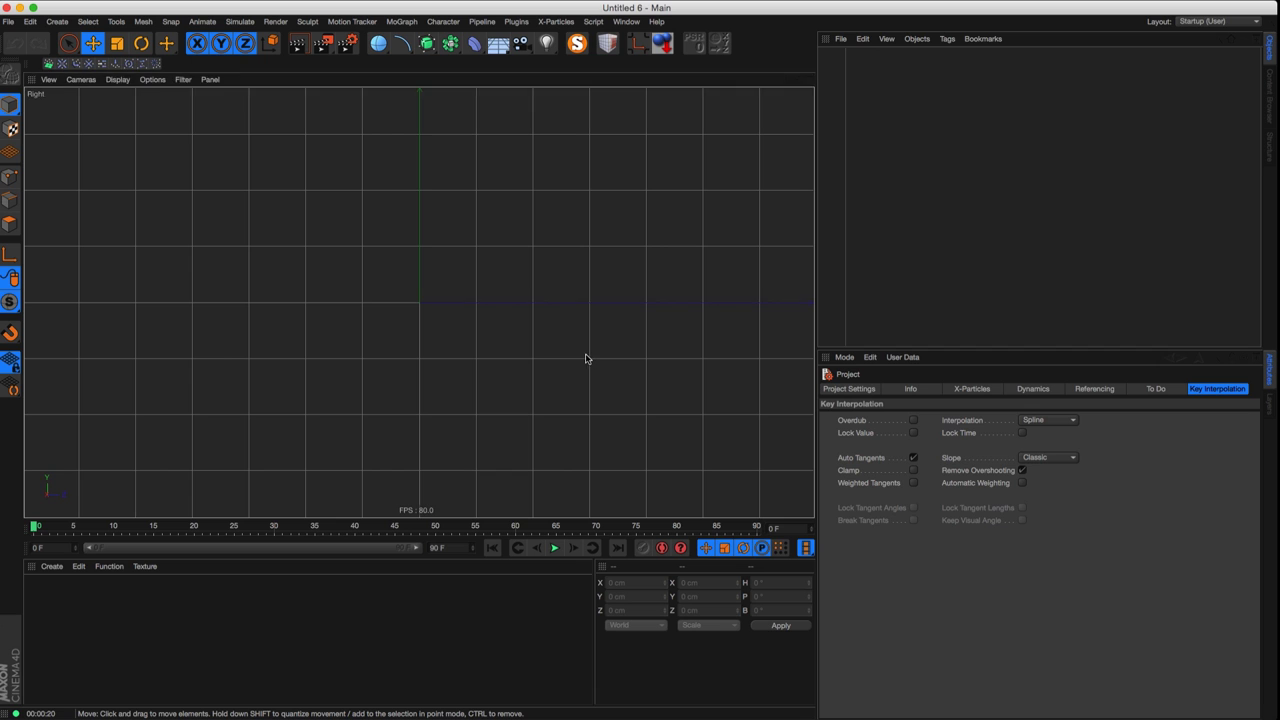
- Draw a closed, irregular blob outline with rounded lobes in the front view, using the Pen tool with Bezier type
click(62, 22)
mouse_move(80, 56)
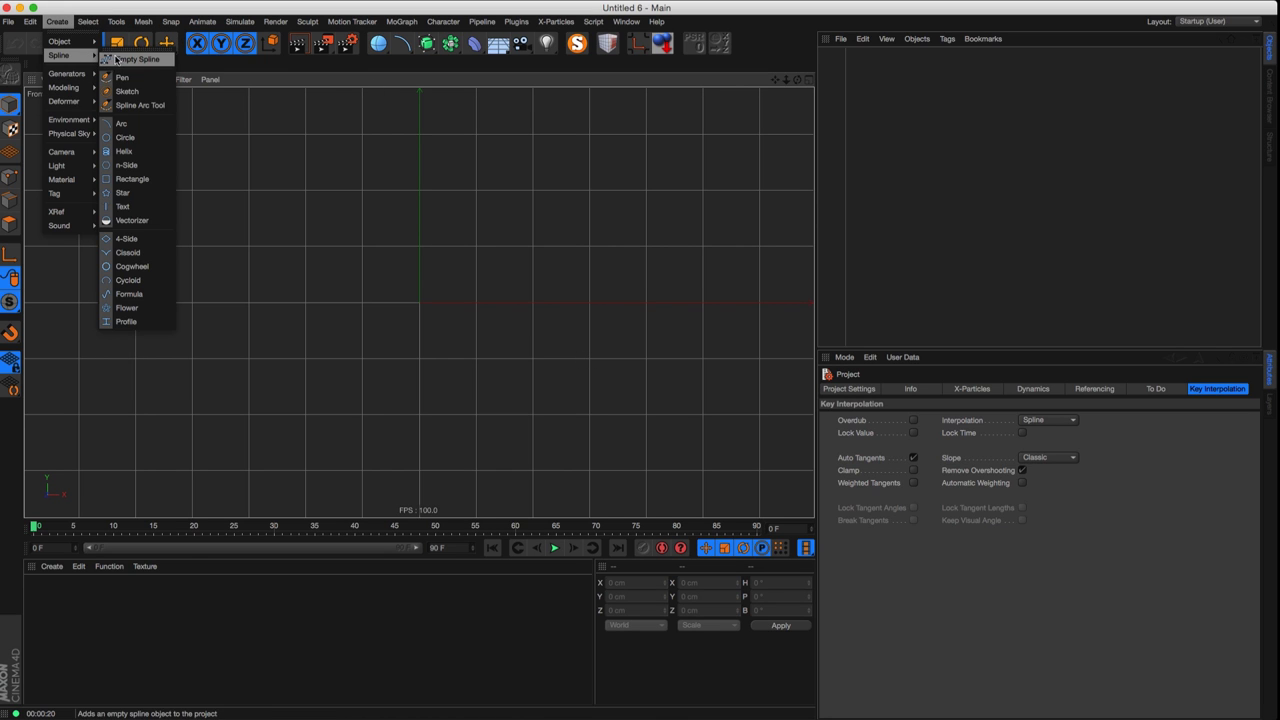
click(125, 58)
click(231, 320)
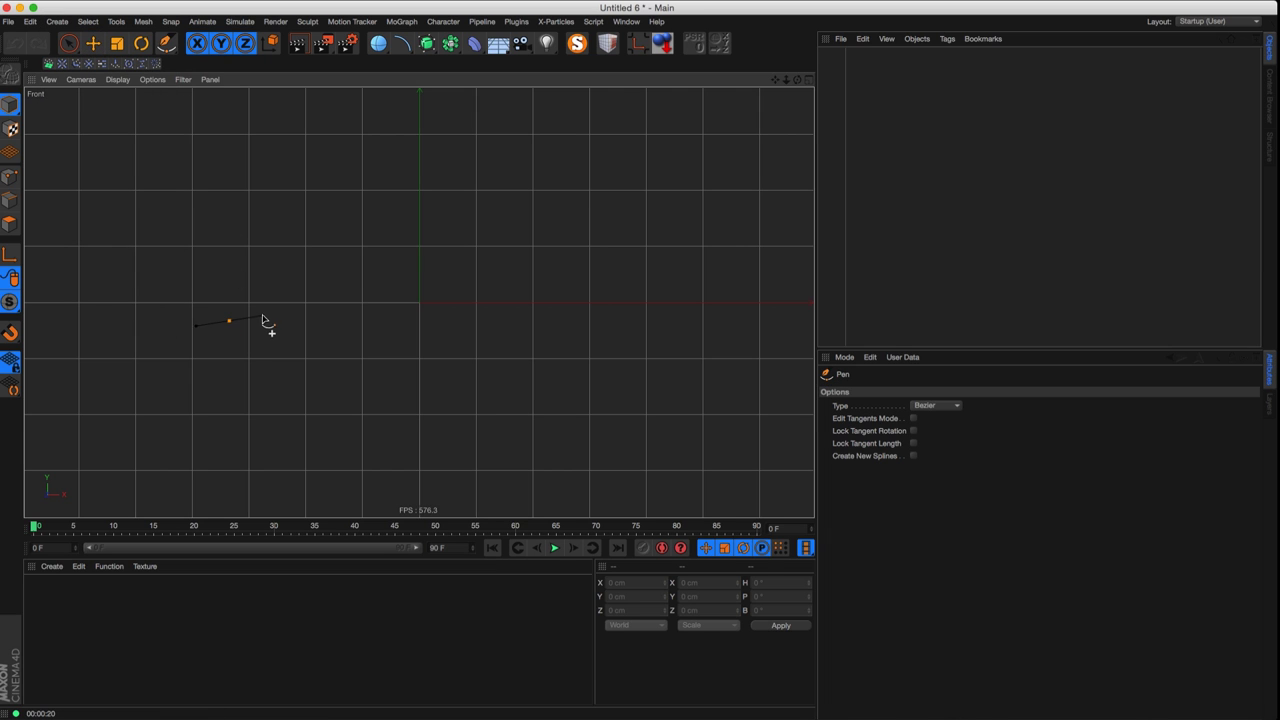
drag(607, 157, 624, 201)
drag(531, 303, 551, 335)
drag(714, 391, 681, 447)
drag(514, 431, 499, 440)
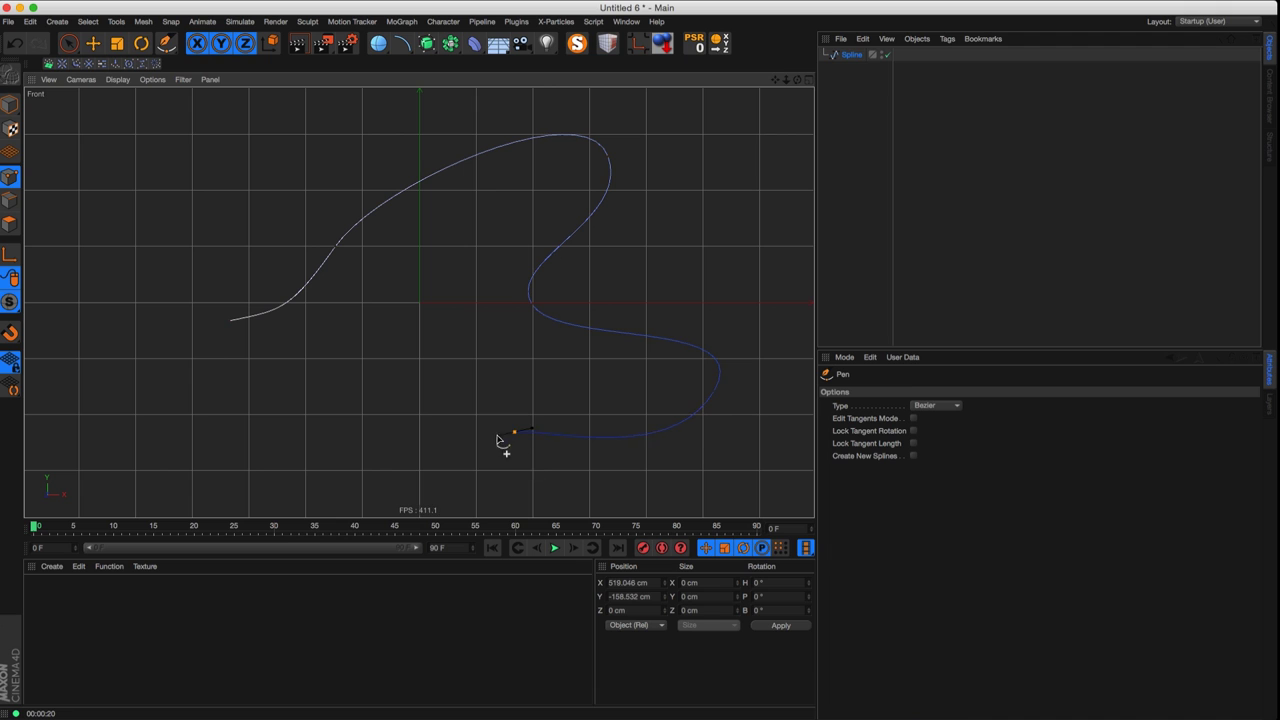
drag(336, 477, 320, 434)
click(392, 388)
drag(171, 446, 131, 415)
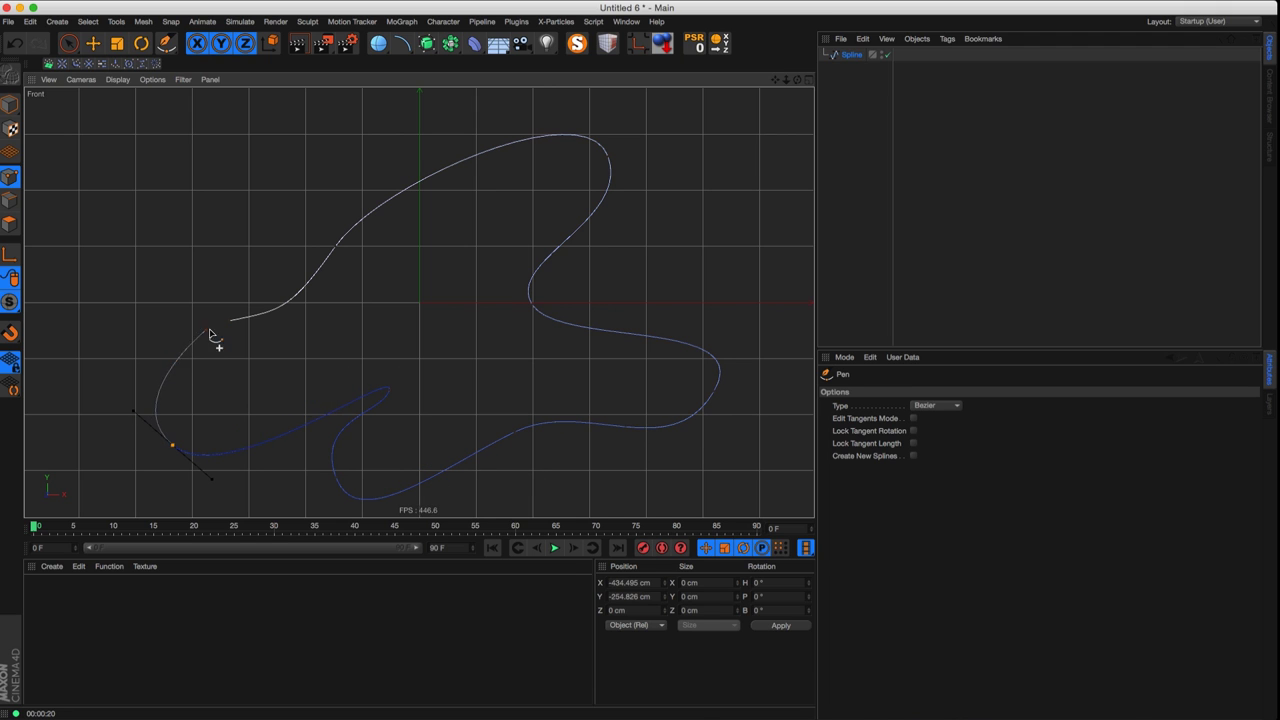
mouse_move(231, 322)
mouse_down()
mouse_move(244, 322)
mouse_move(234, 329)
mouse_up()
- Smooth the blob's left half by adjusting the points and tangents at its lower notch, lower-left lobe and upper-left curve
key(e)
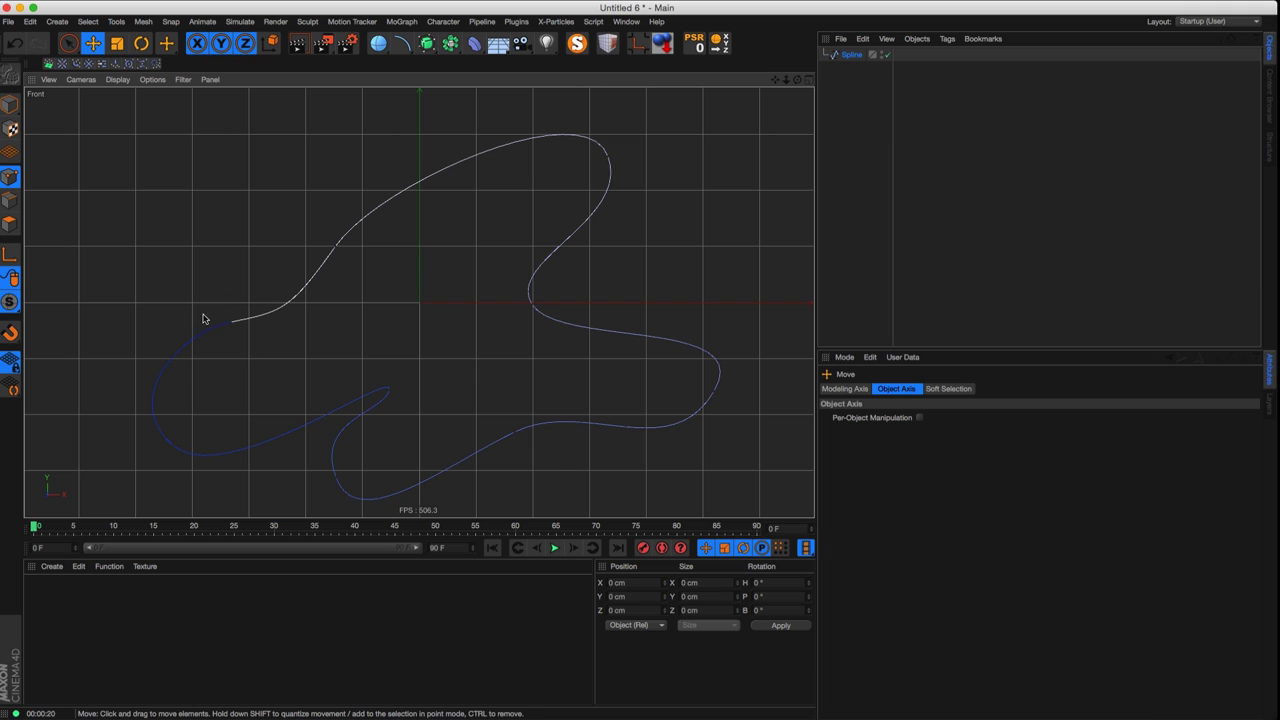
click(231, 325)
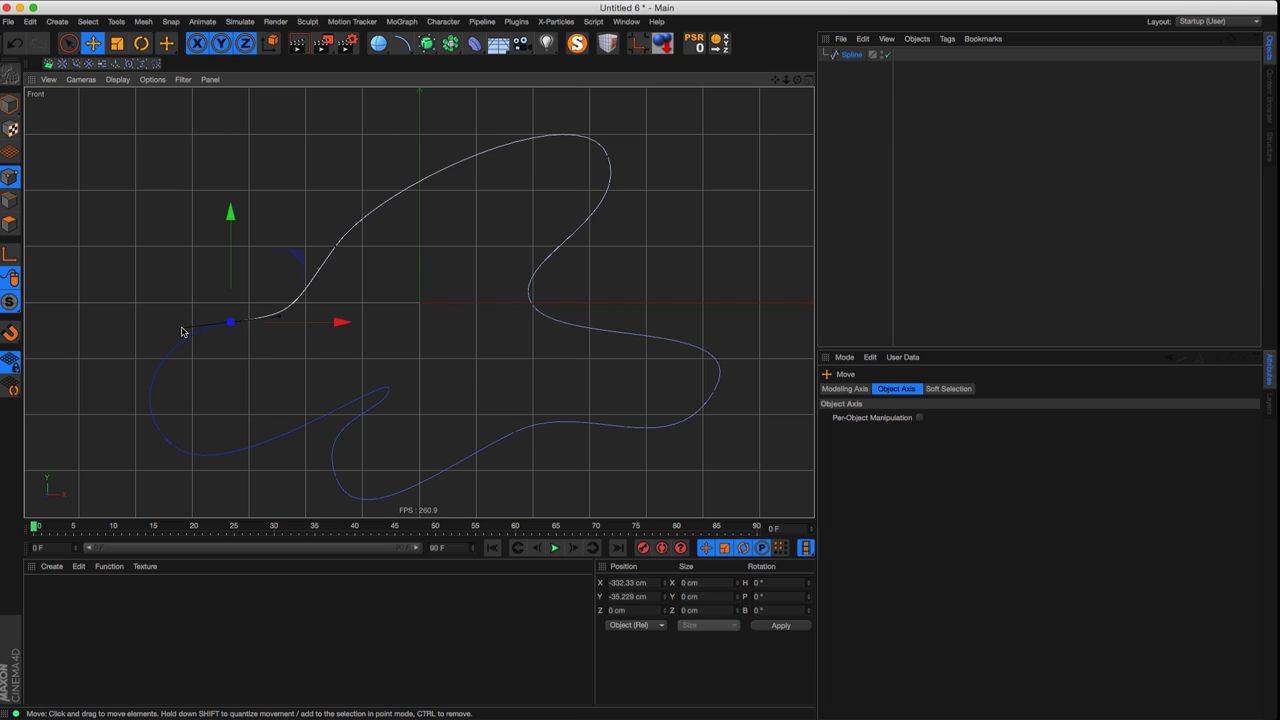
click(389, 391)
drag(395, 371, 389, 353)
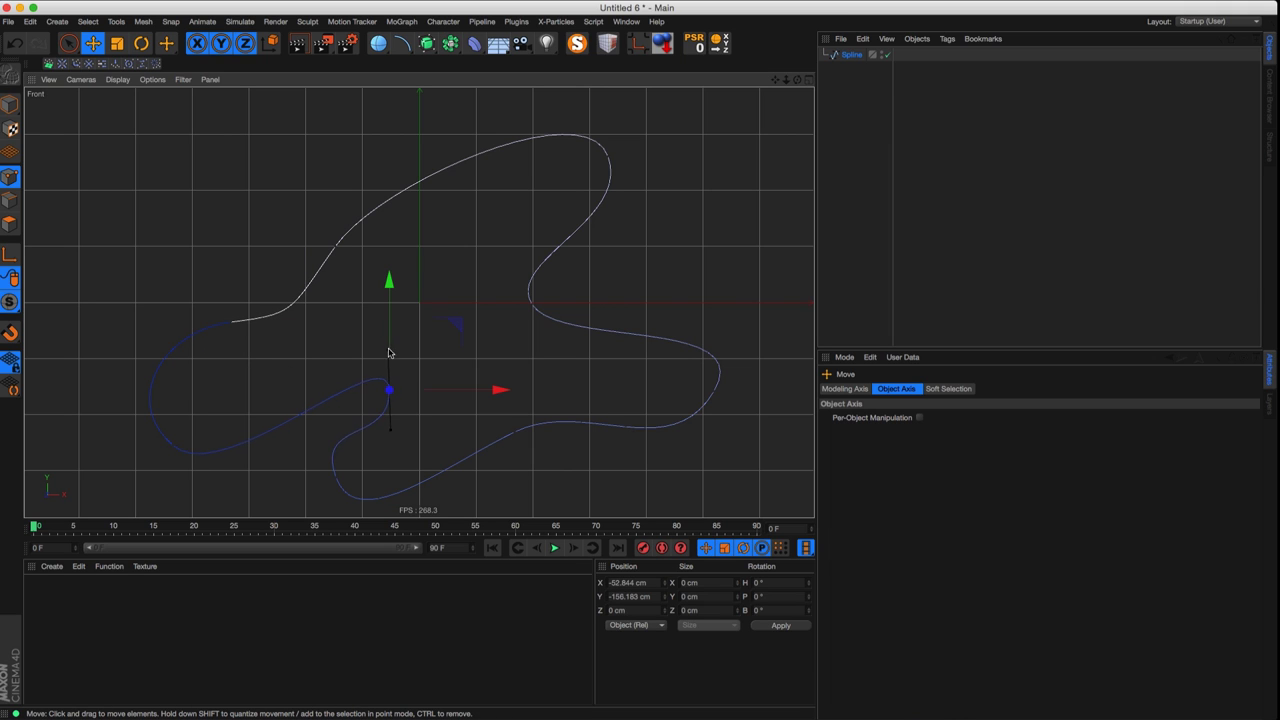
click(336, 478)
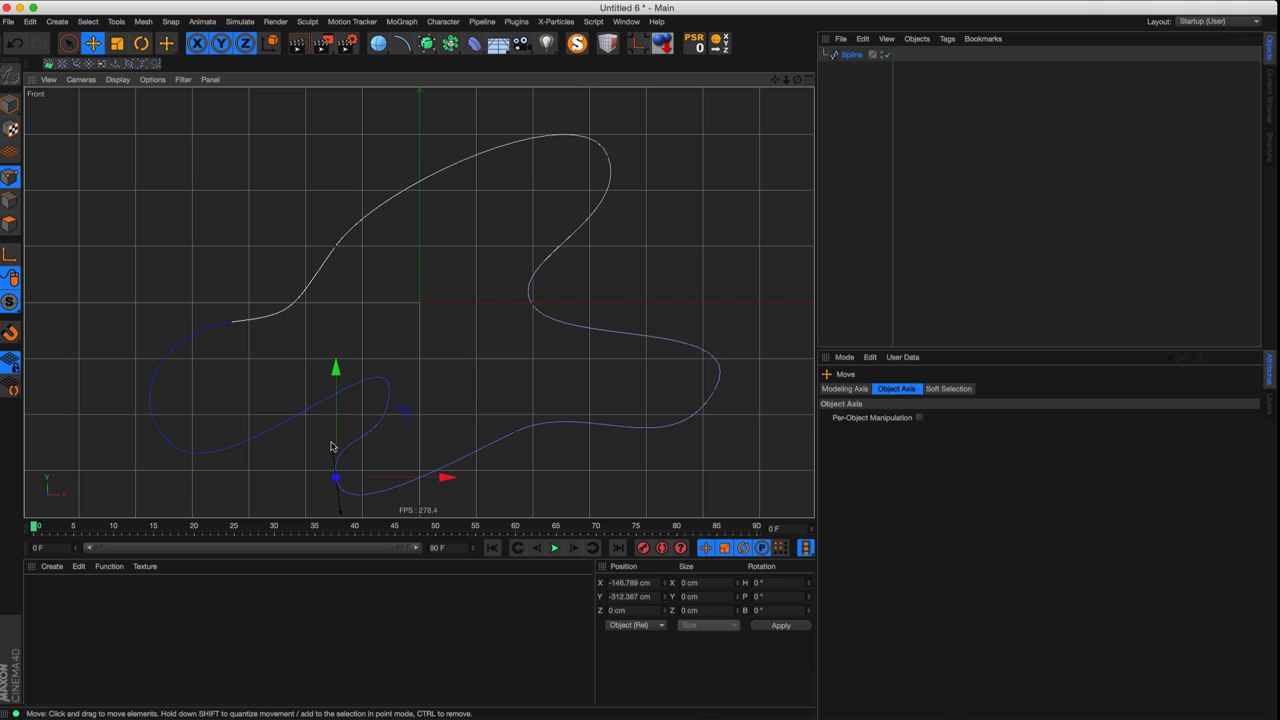
click(388, 391)
drag(391, 352, 368, 370)
click(178, 448)
mouse_move(213, 481)
mouse_down()
mouse_move(226, 489)
mouse_move(208, 493)
mouse_up()
drag(343, 251, 333, 279)
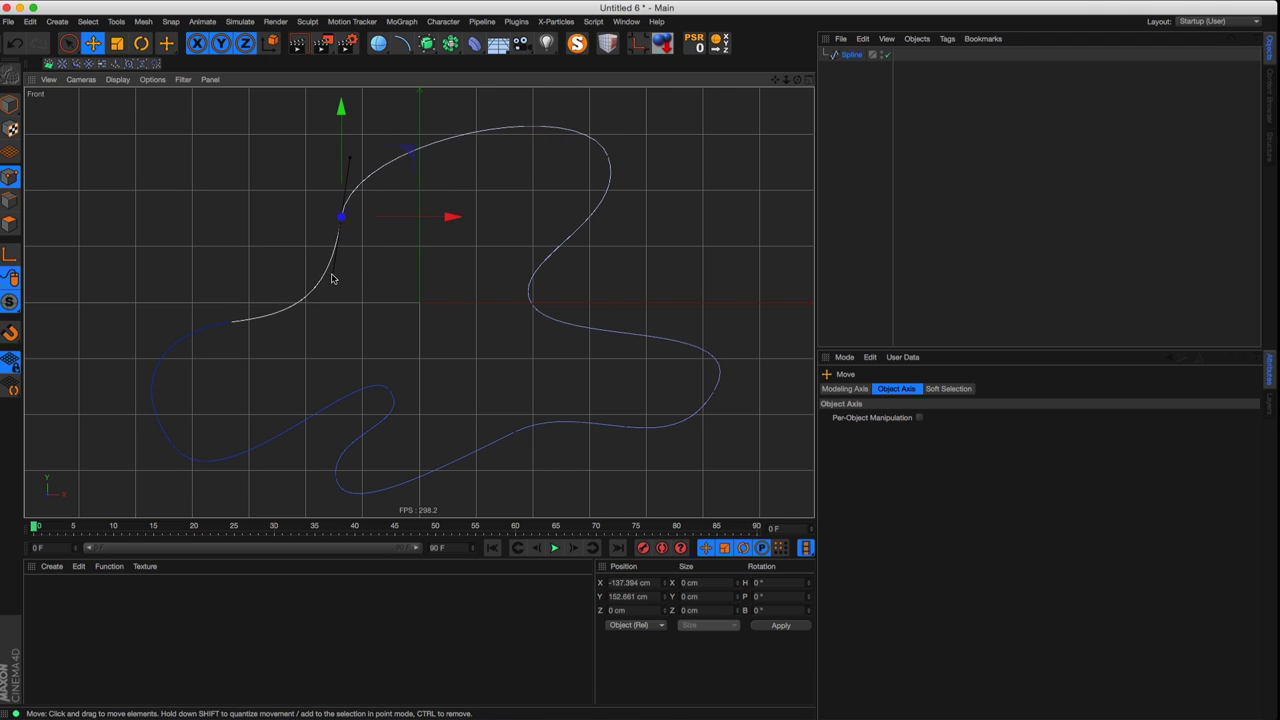
- Move the spline's upper-right points inward and adjust their tangents to form a narrower, rounded upper lobe
click(605, 158)
scroll(510, 294, down, 4)
drag(602, 195, 560, 183)
drag(521, 241, 543, 237)
click(429, 260)
drag(433, 232, 431, 229)
- Adjust the points and tangents of the right-hand waist, right lobe and bottom lobe into softer curves
click(520, 300)
drag(514, 286, 590, 399)
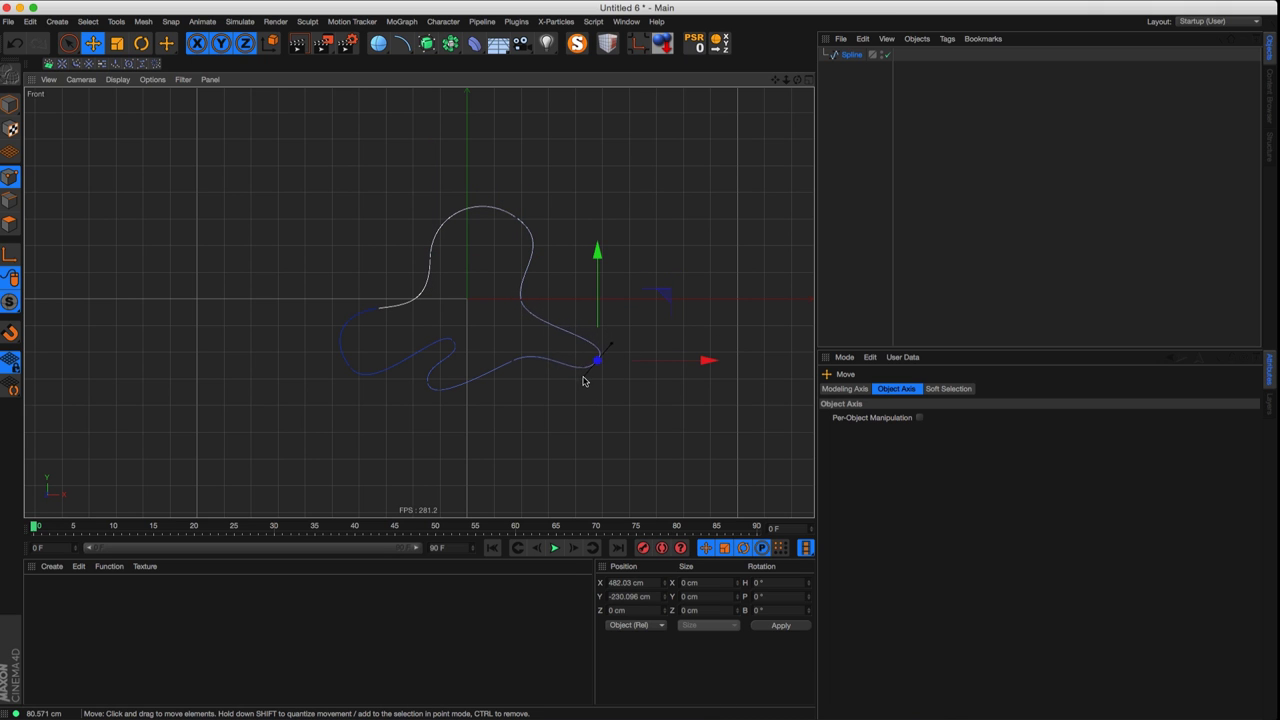
drag(513, 362, 439, 429)
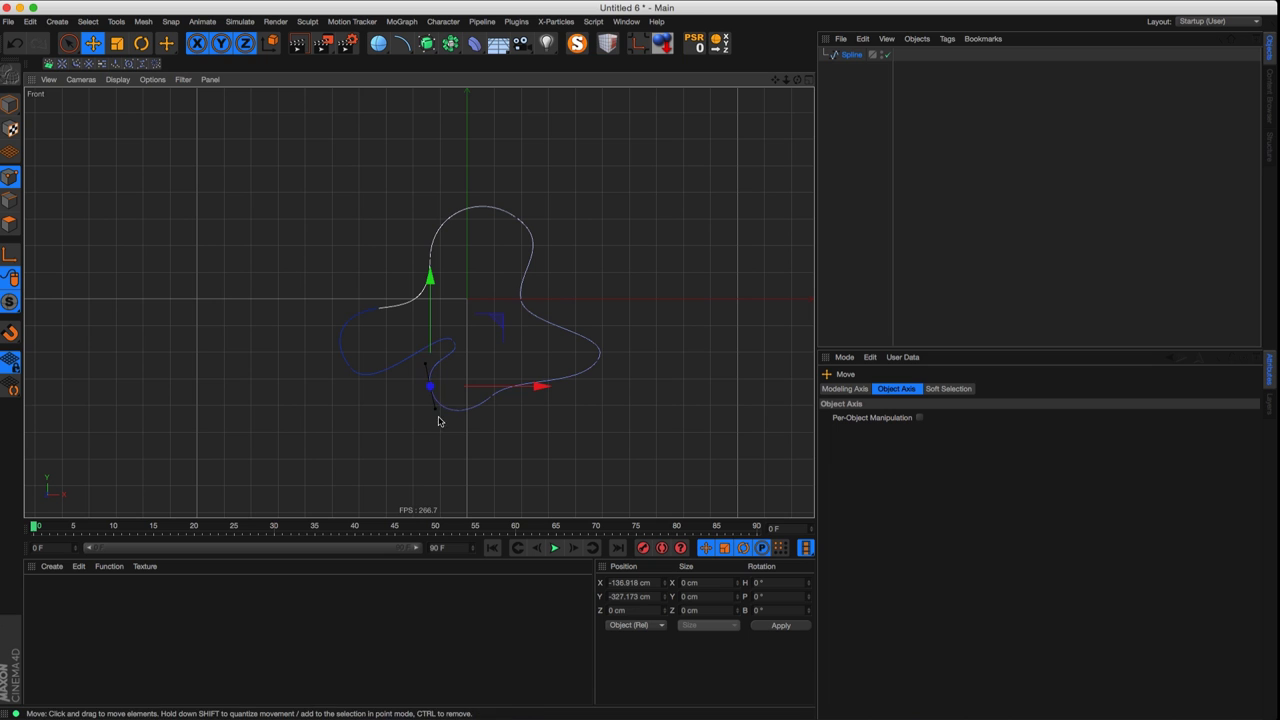
- Reposition the lower-left notch point and refine the tangents of the two lobes beside it for a smoother transition
click(450, 344)
scroll(449, 345, up, 5)
drag(434, 366, 396, 382)
drag(399, 321, 423, 363)
scroll(451, 333, down, 5)
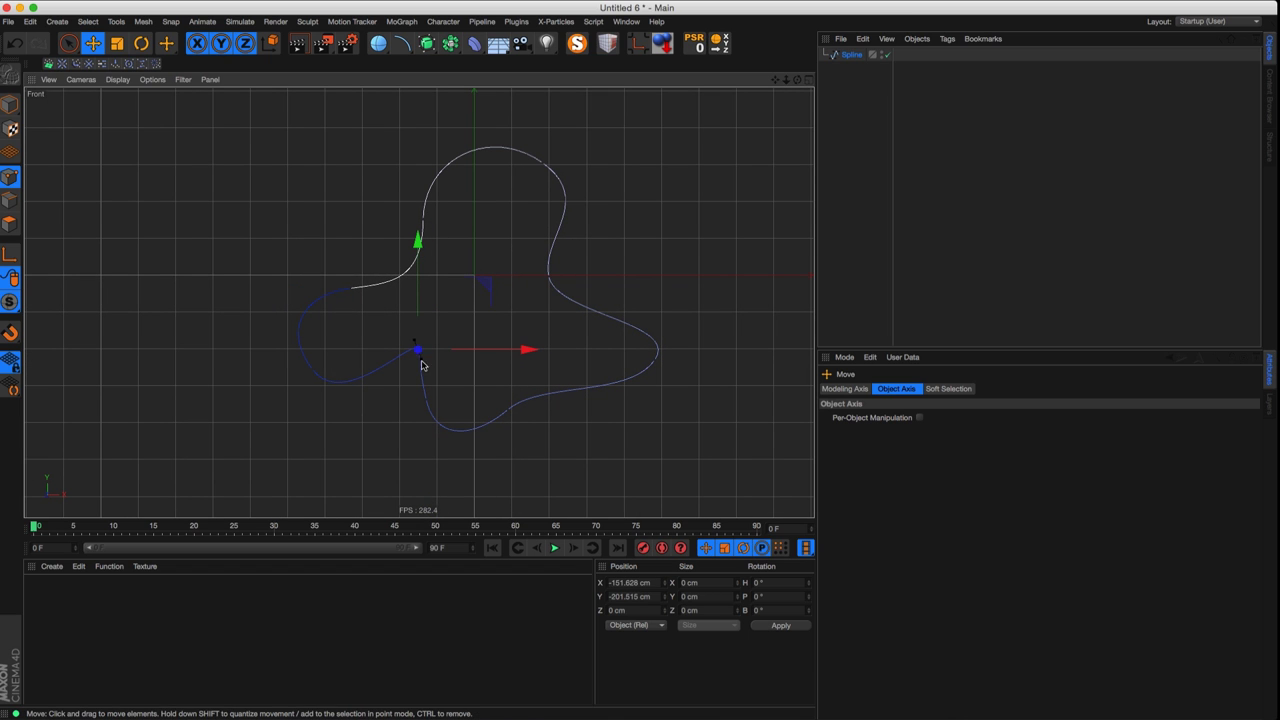
mouse_move(357, 386)
mouse_down()
mouse_move(325, 403)
mouse_move(334, 392)
mouse_up()
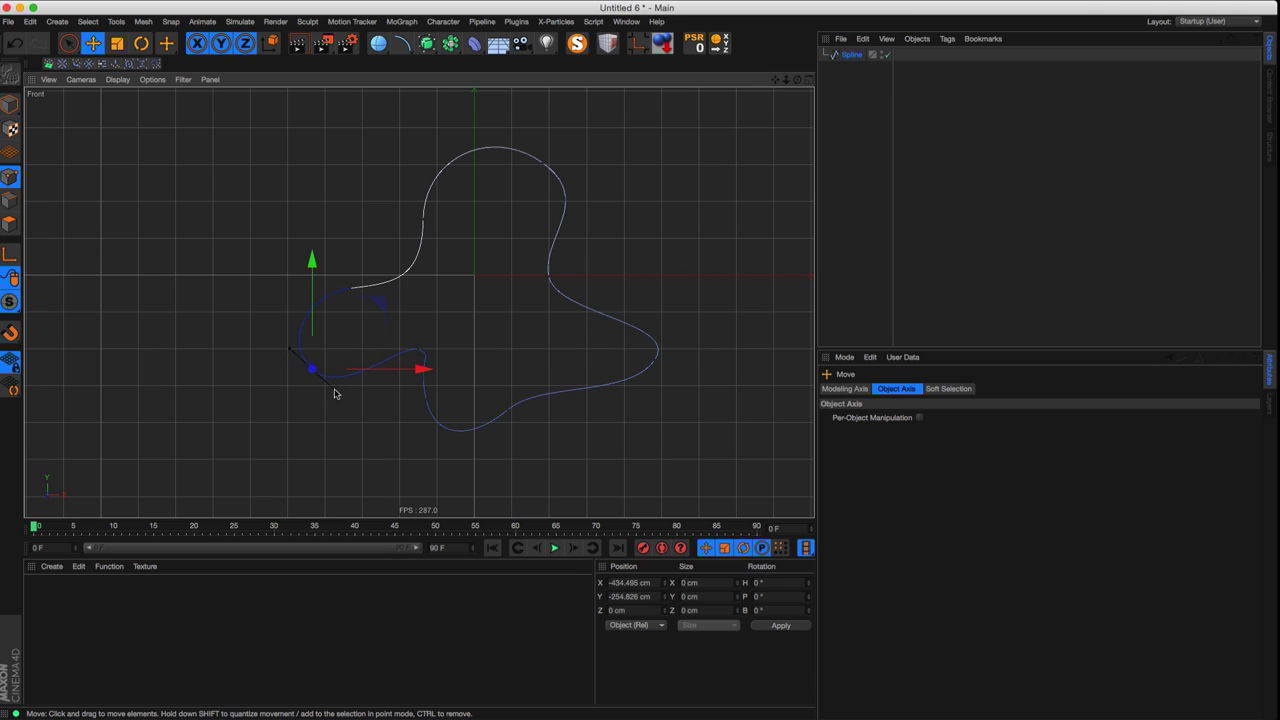
click(420, 353)
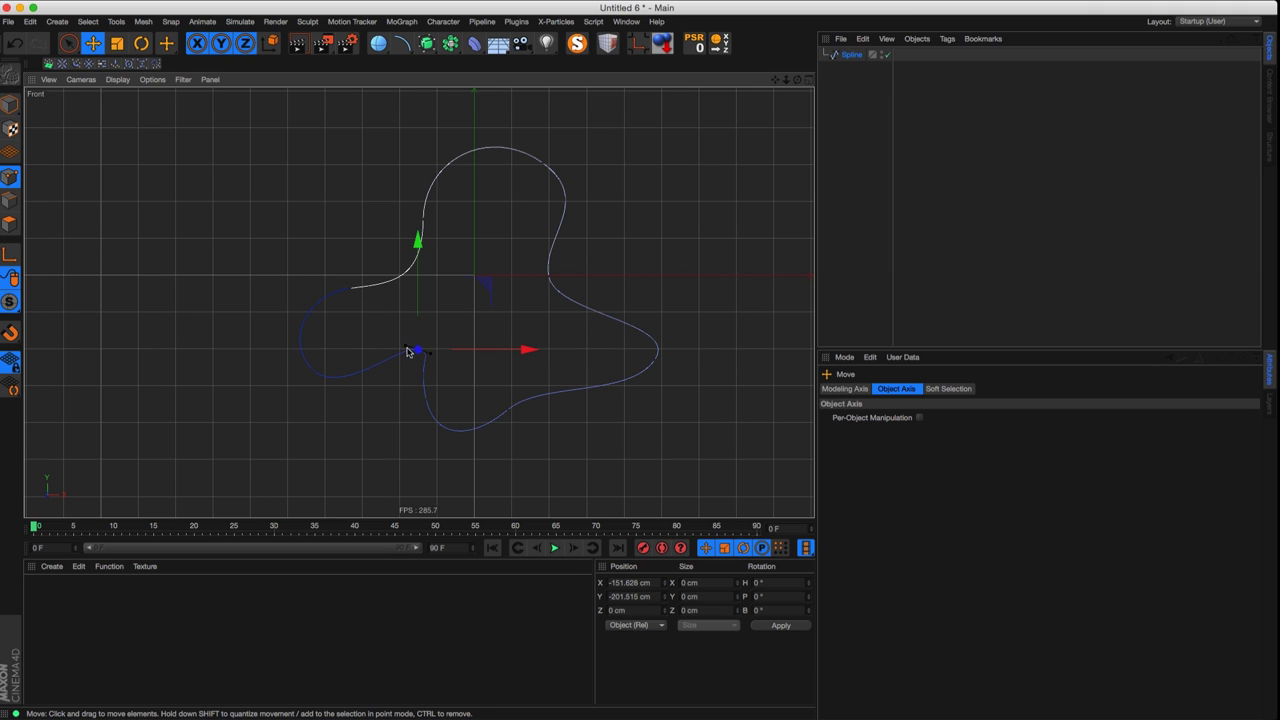
click(427, 404)
drag(453, 387, 439, 388)
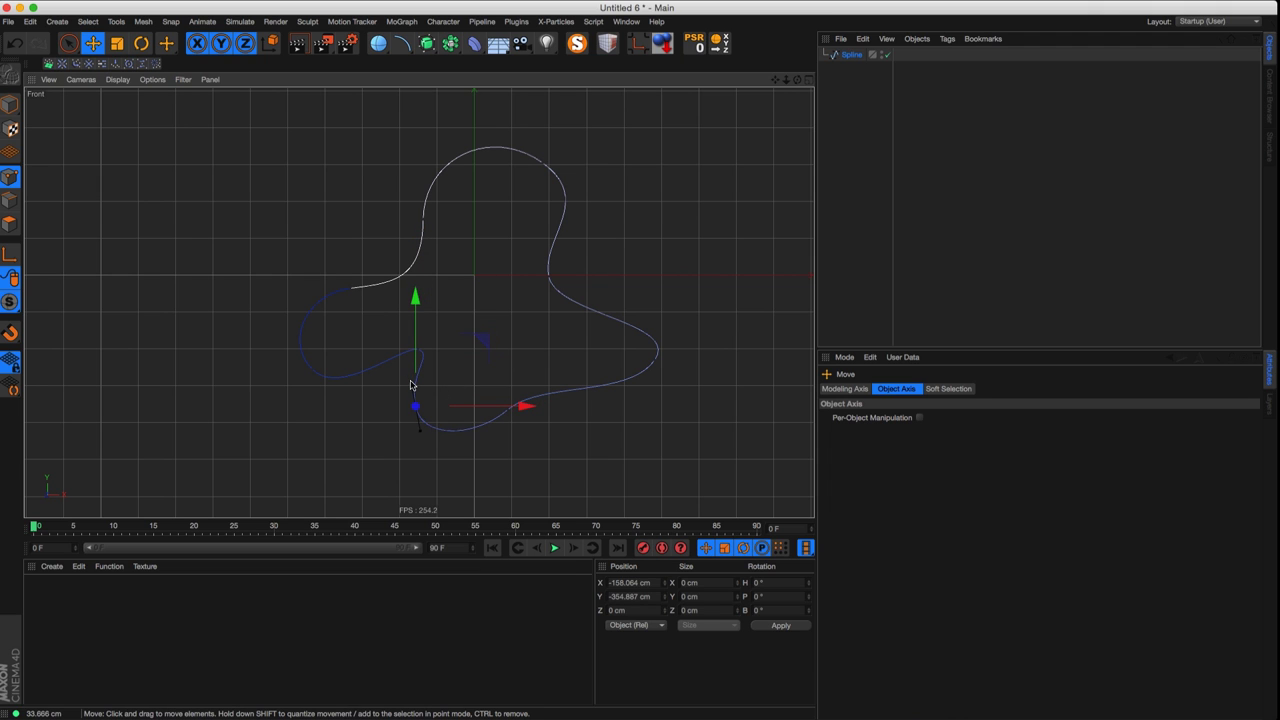
- Move the right-hand waist point outward, round the right lobe's tangents, and deselect the spline points
drag(549, 281, 660, 317)
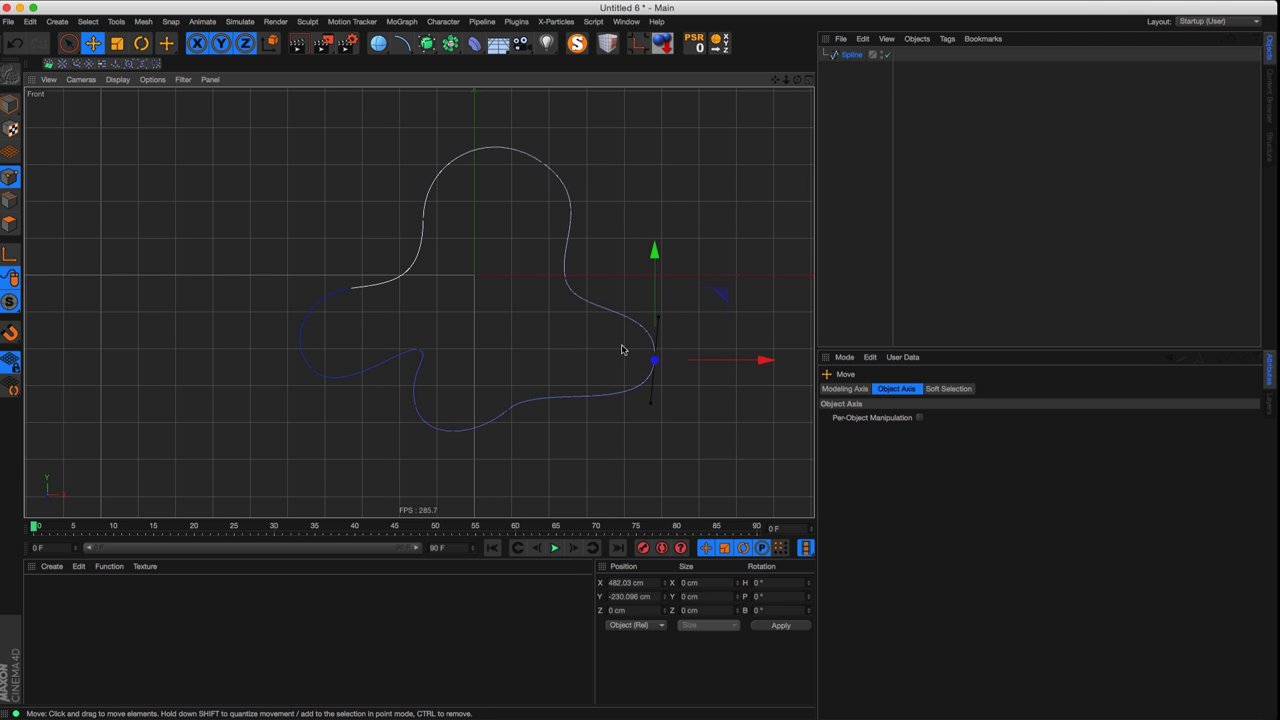
alt+middle_drag(386, 303, 332, 302)
click(644, 178)
- Return to the perspective view, add an Extrude generator and make the blob spline its child
click(809, 80)
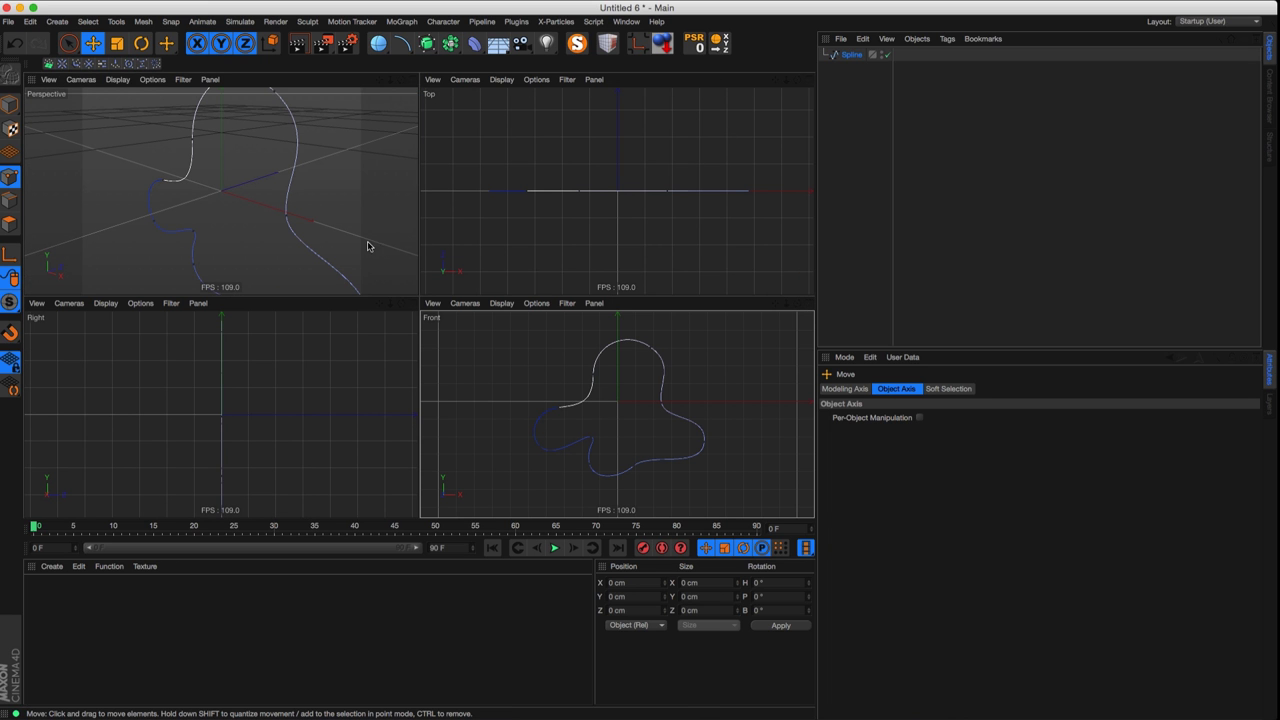
click(409, 80)
alt+right_drag(387, 270, 360, 283)
alt+drag(360, 283, 400, 289)
alt+right_drag(400, 289, 411, 326)
click(10, 105)
drag(428, 48, 580, 60)
drag(851, 55, 854, 68)
- Collapse the Extrude object's hierarchy and rename it Blobby
click(852, 55)
click(823, 54)
double_click(852, 55)
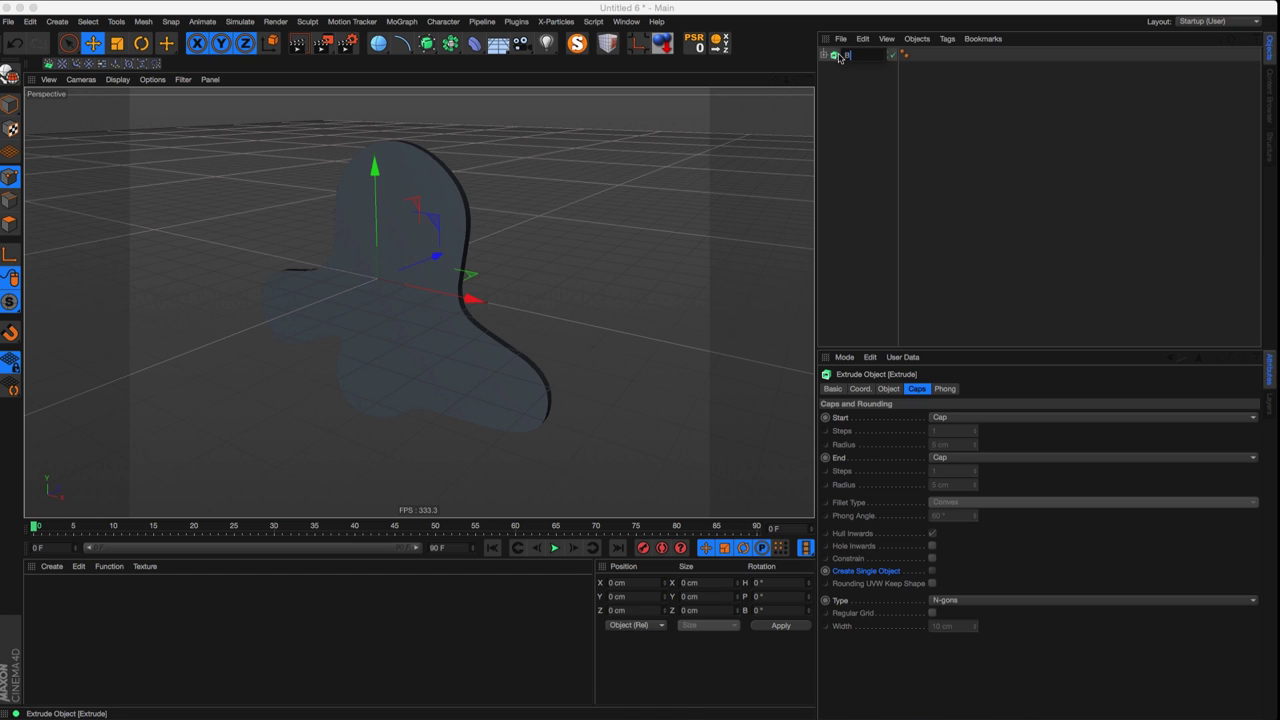
text(Blobby)
key(Return)
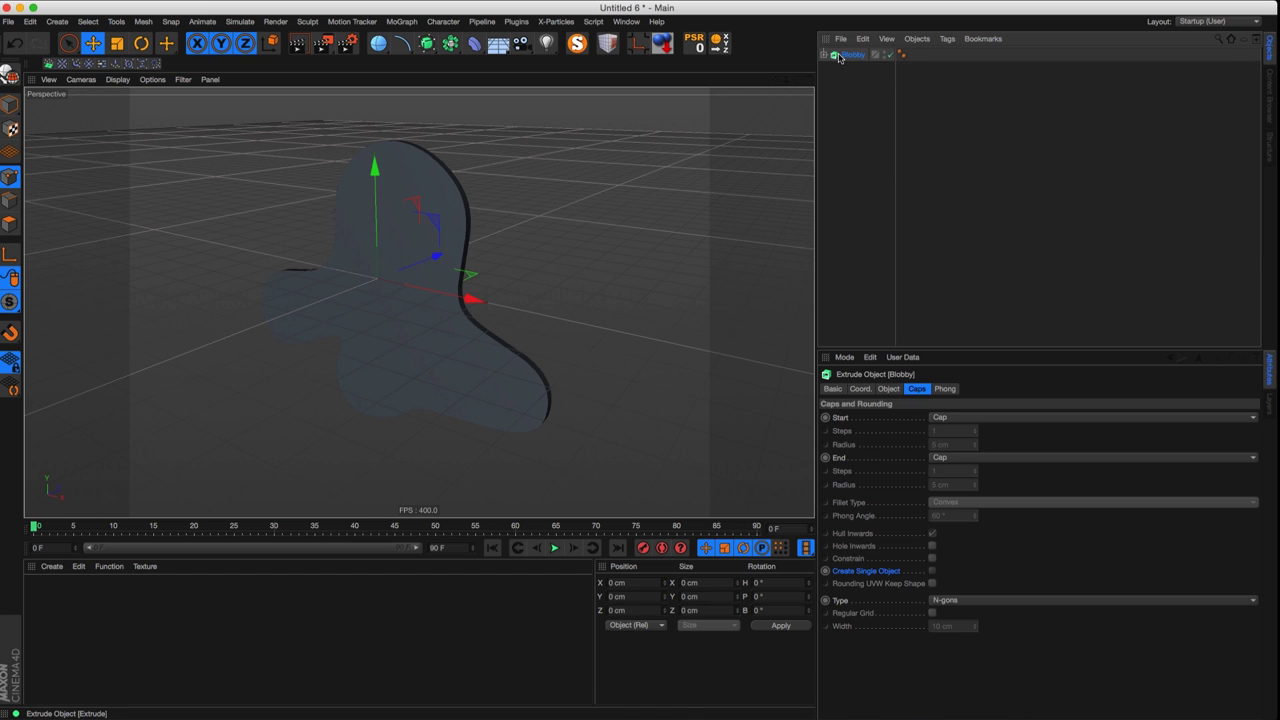
click(823, 54)
click(858, 67)
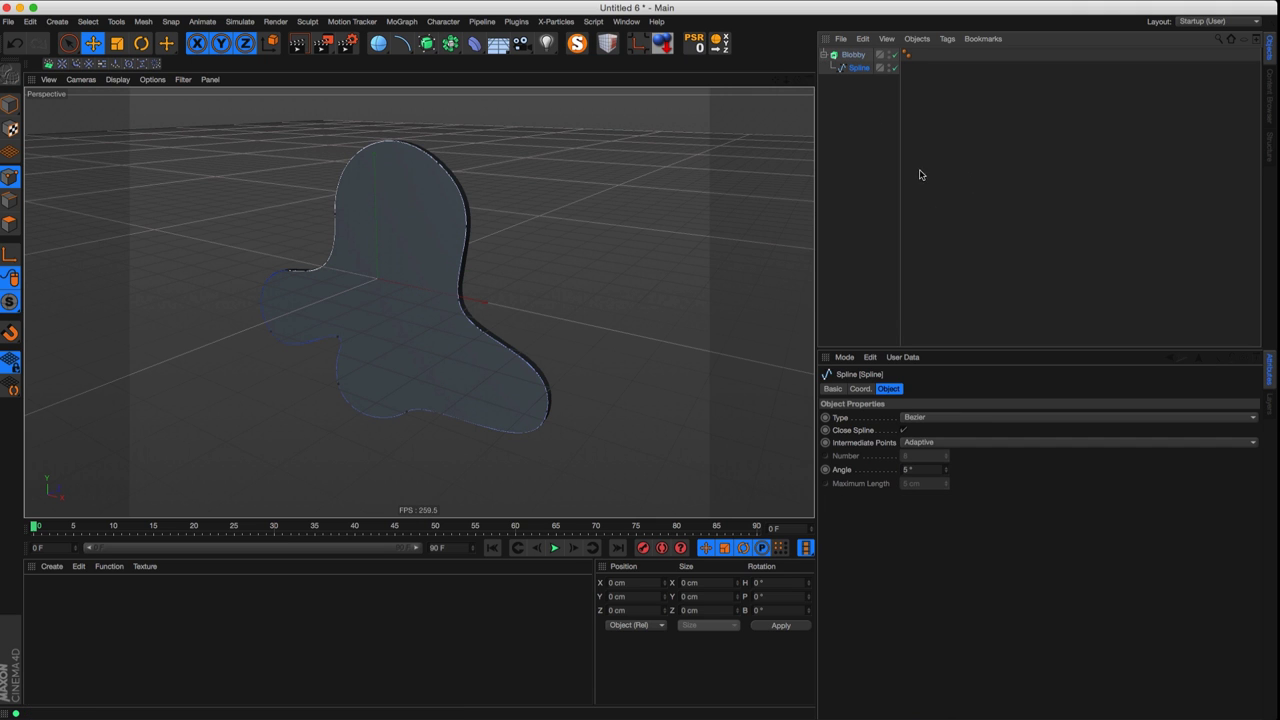
click(852, 55)
click(823, 55)
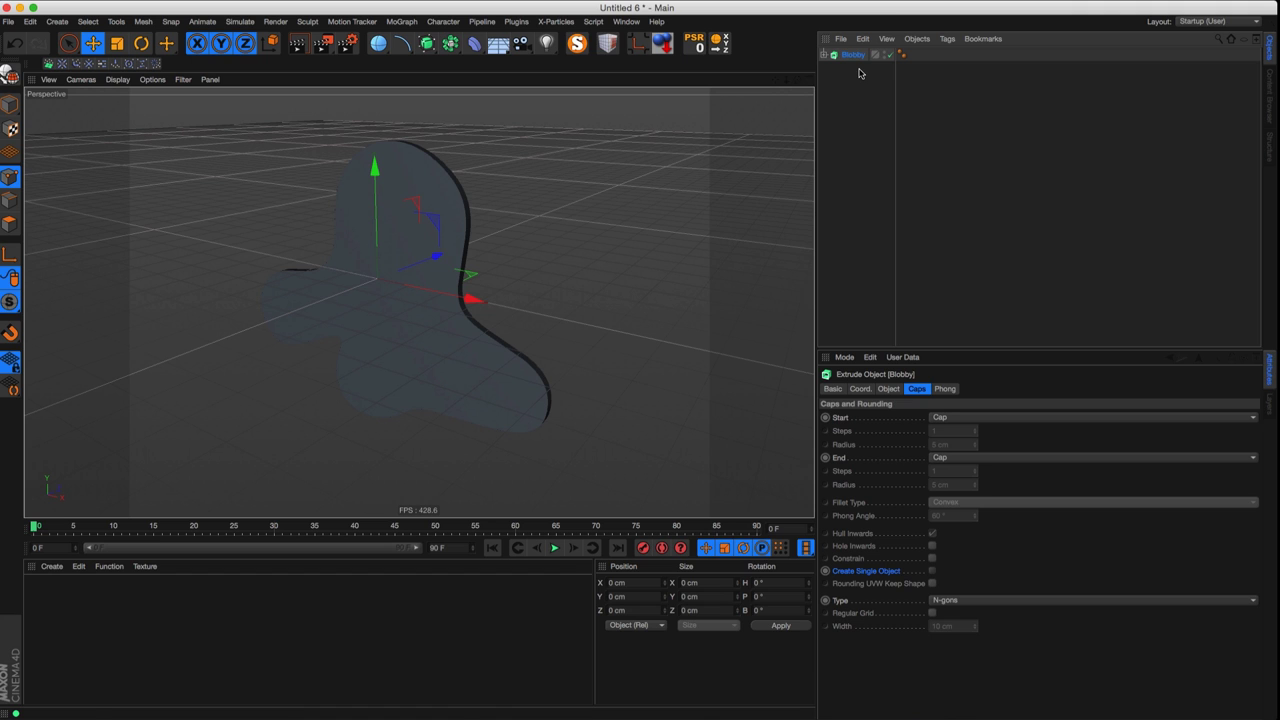
- Add a Bend deformer and place it above Blobby in the object hierarchy
click(474, 43)
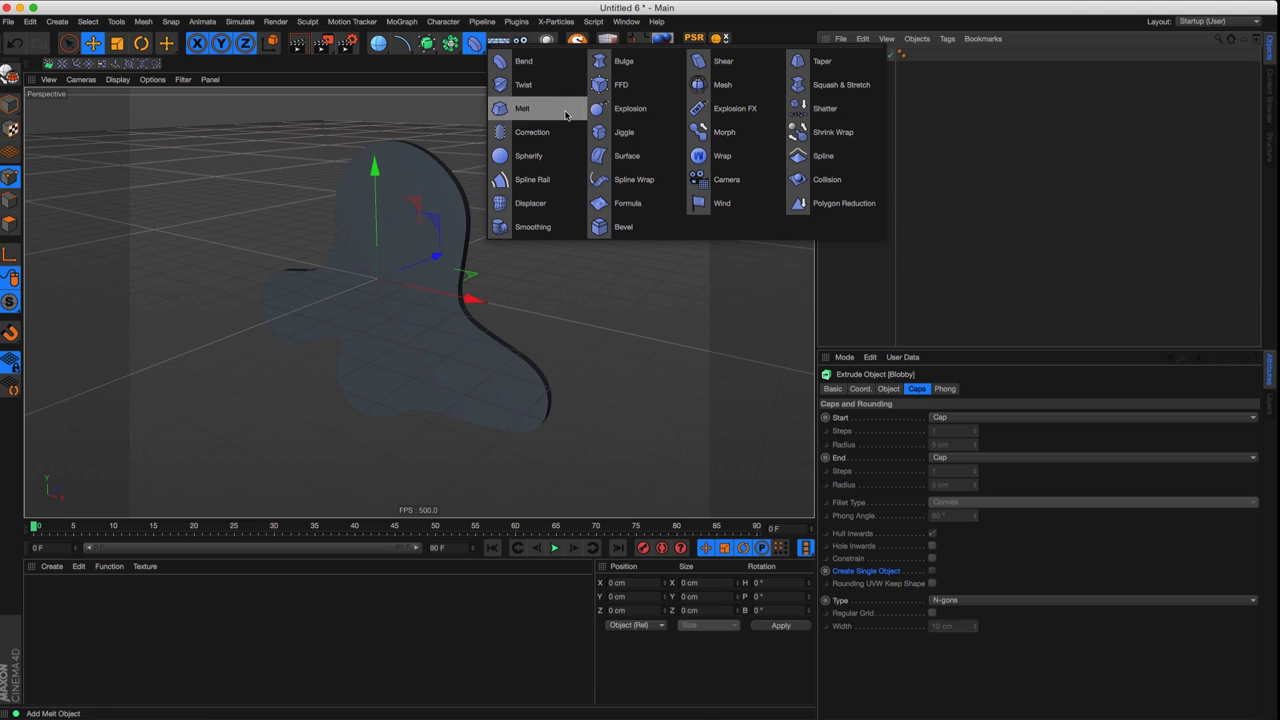
click(524, 62)
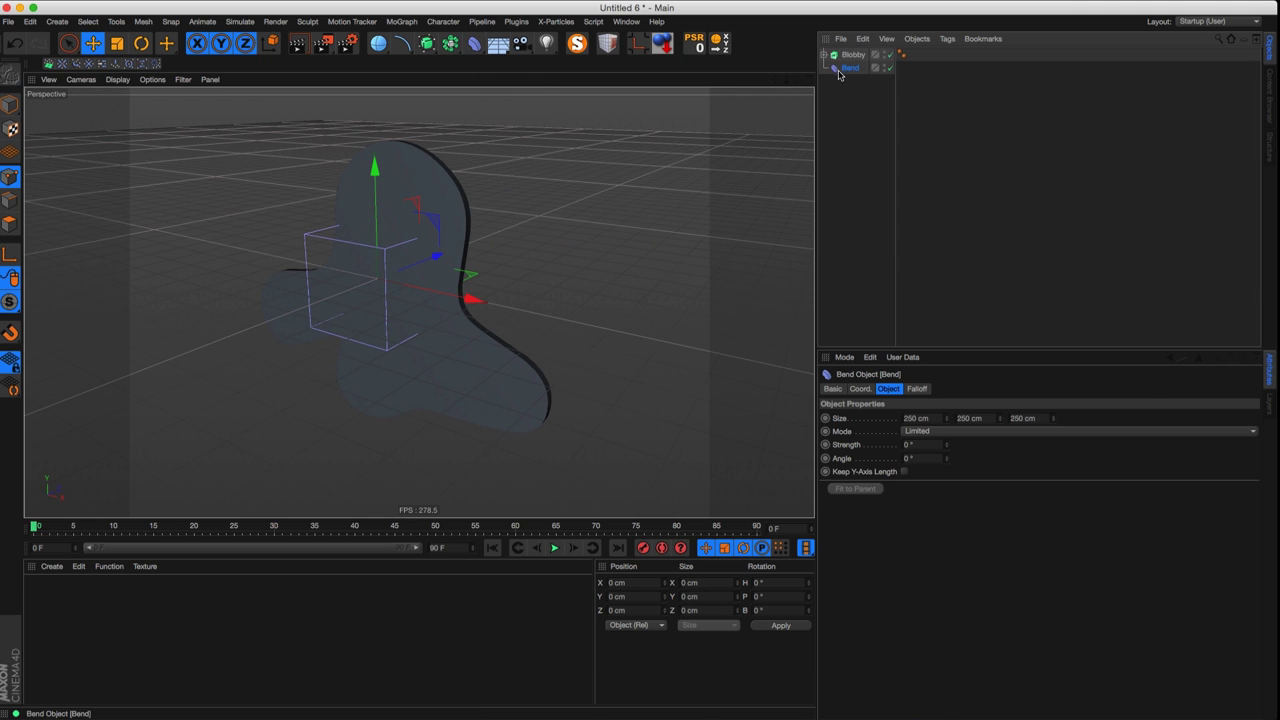
click(838, 72)
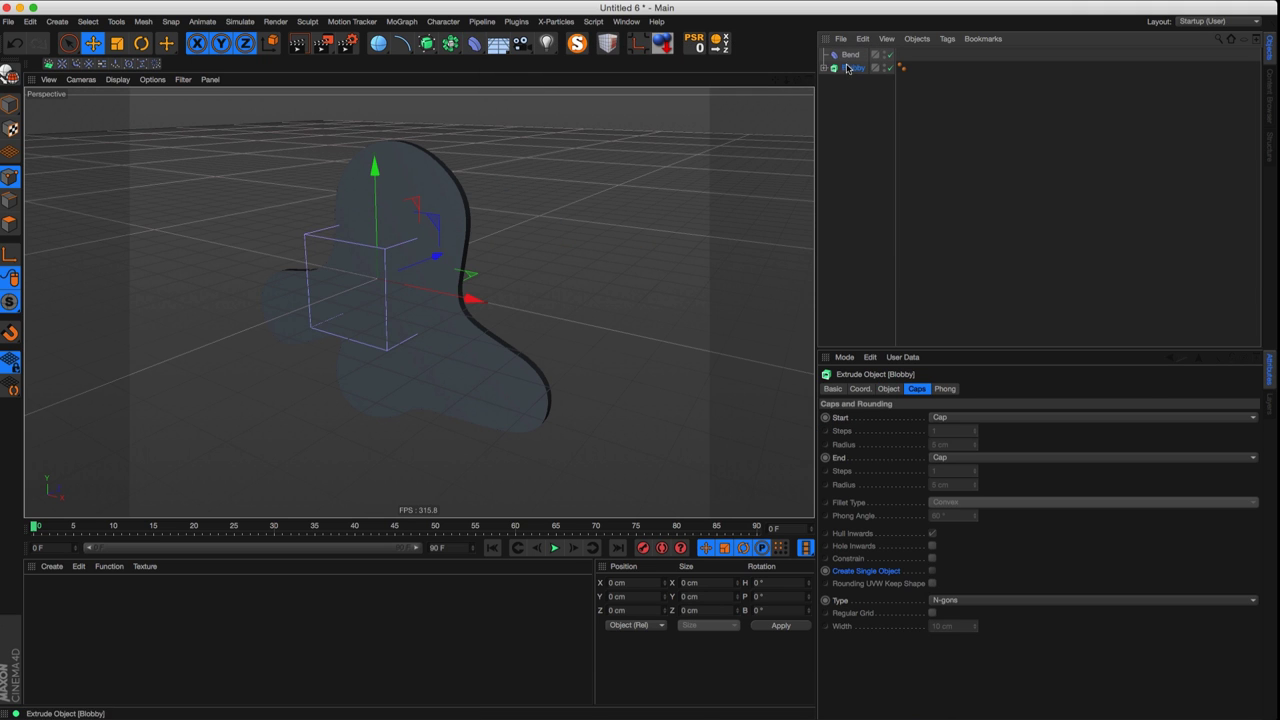
click(824, 68)
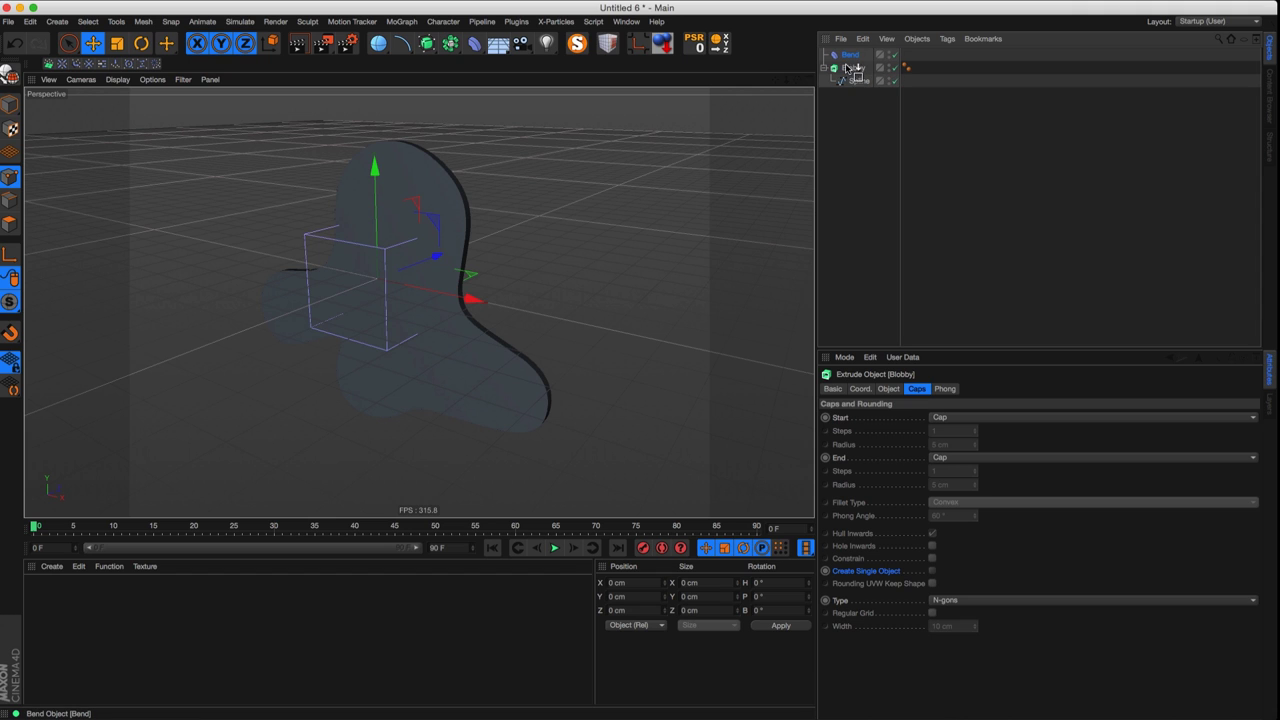
click(852, 56)
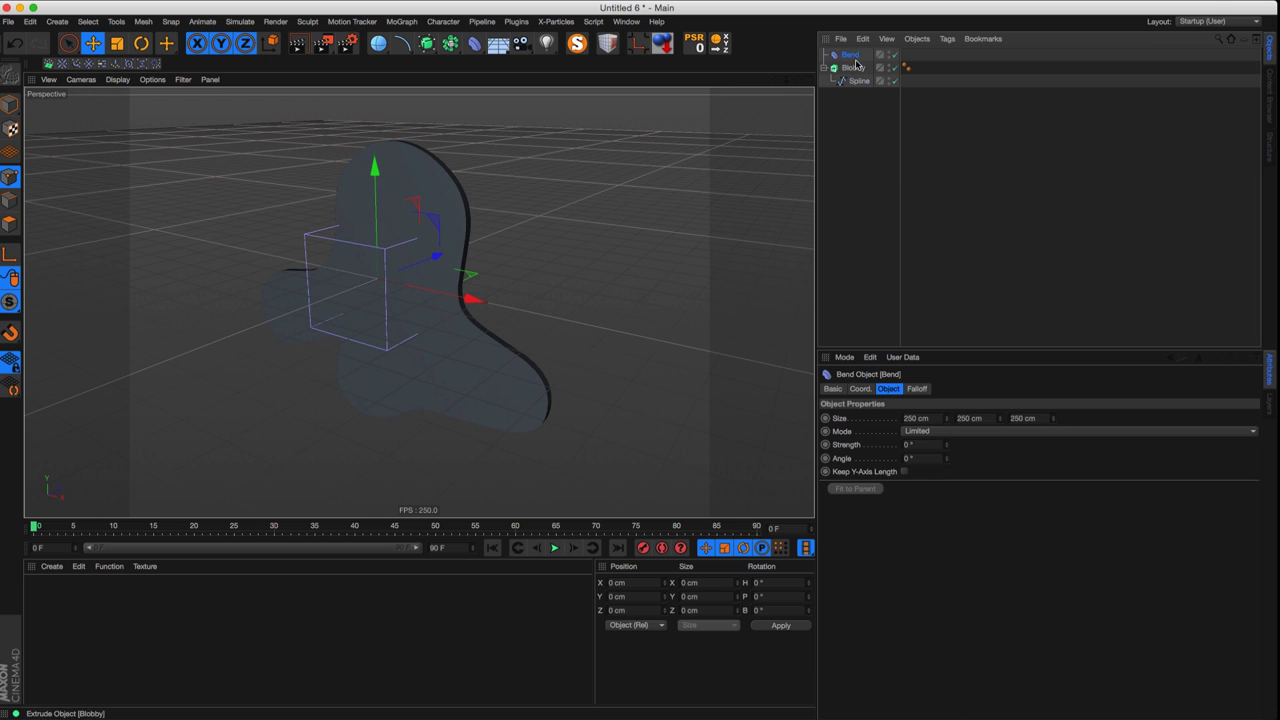
click(824, 68)
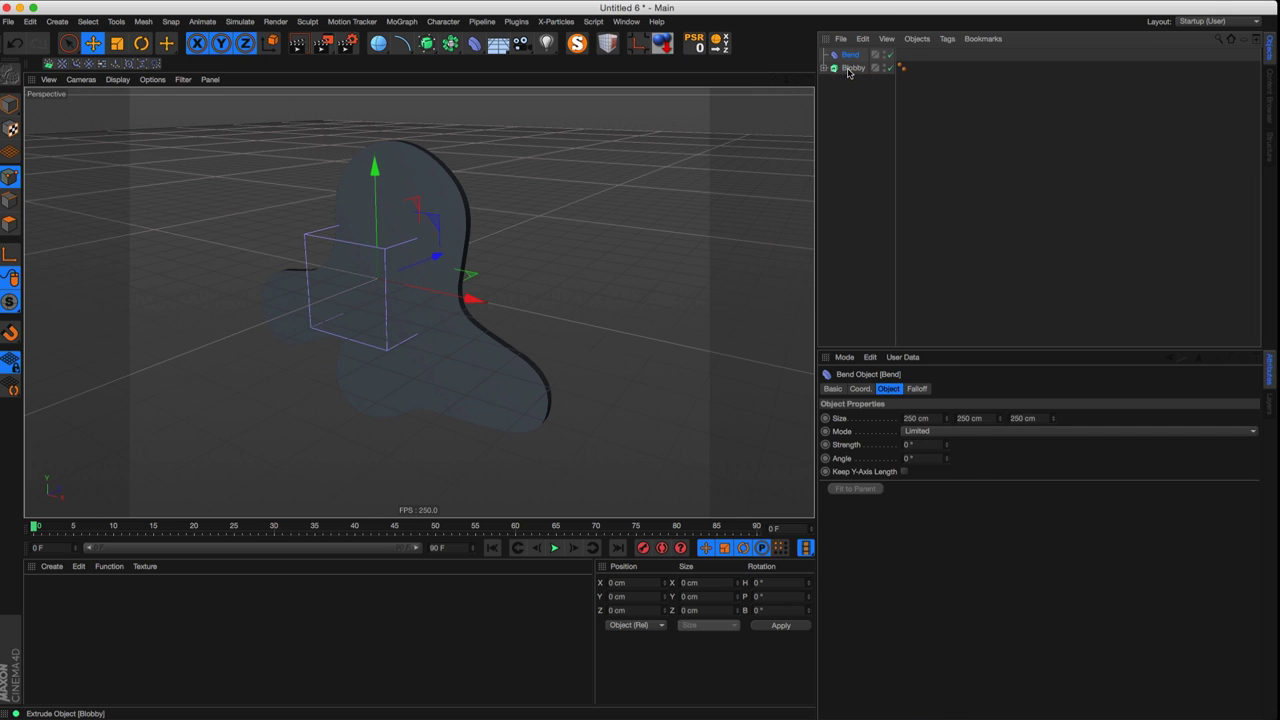
- Group the Bend deformer and Blobby together under a null
click(852, 68)
drag(837, 56, 840, 56)
right_click(847, 53)
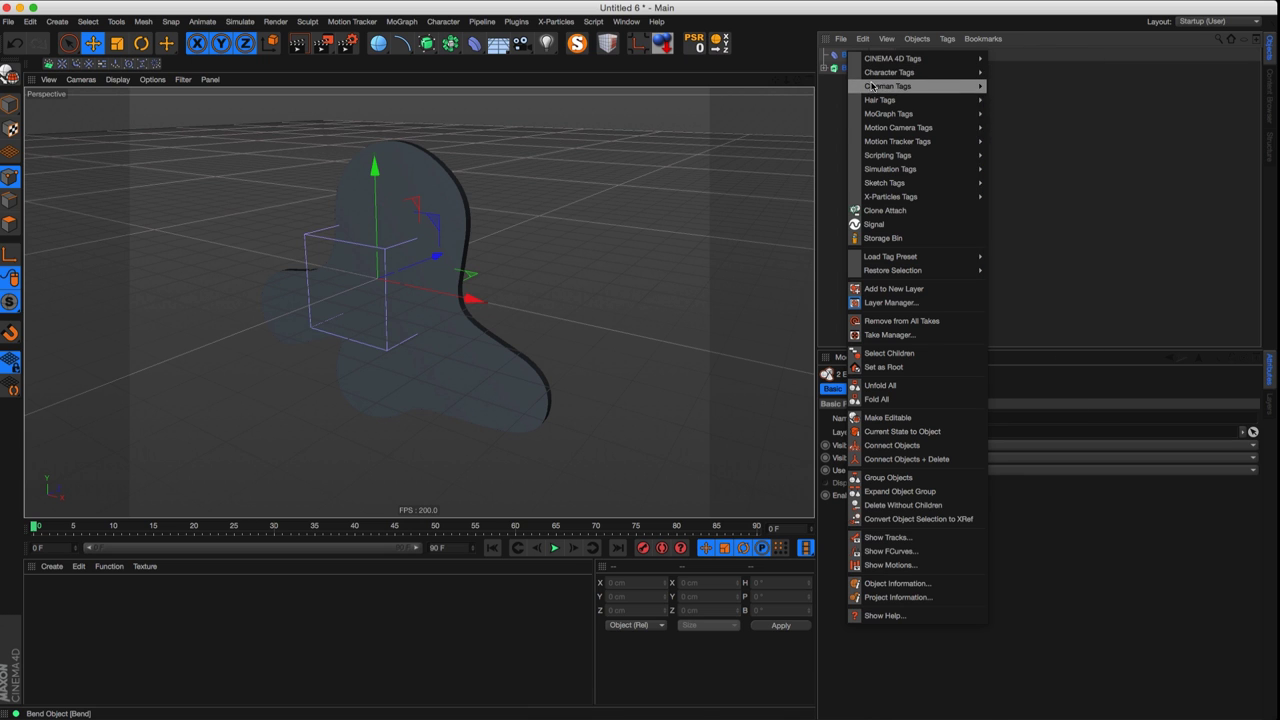
click(888, 477)
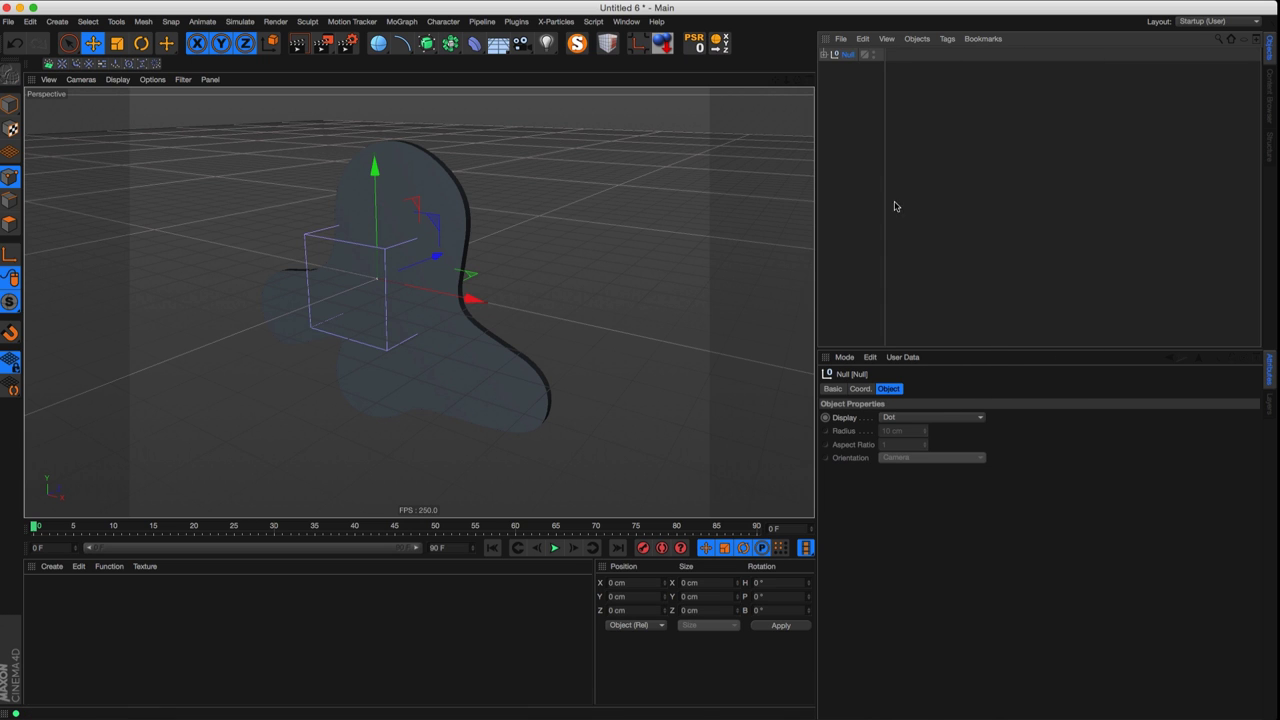
- Expand the null, switch to Model mode and rotate the Bend deformer to a 90° bank
click(826, 55)
click(856, 67)
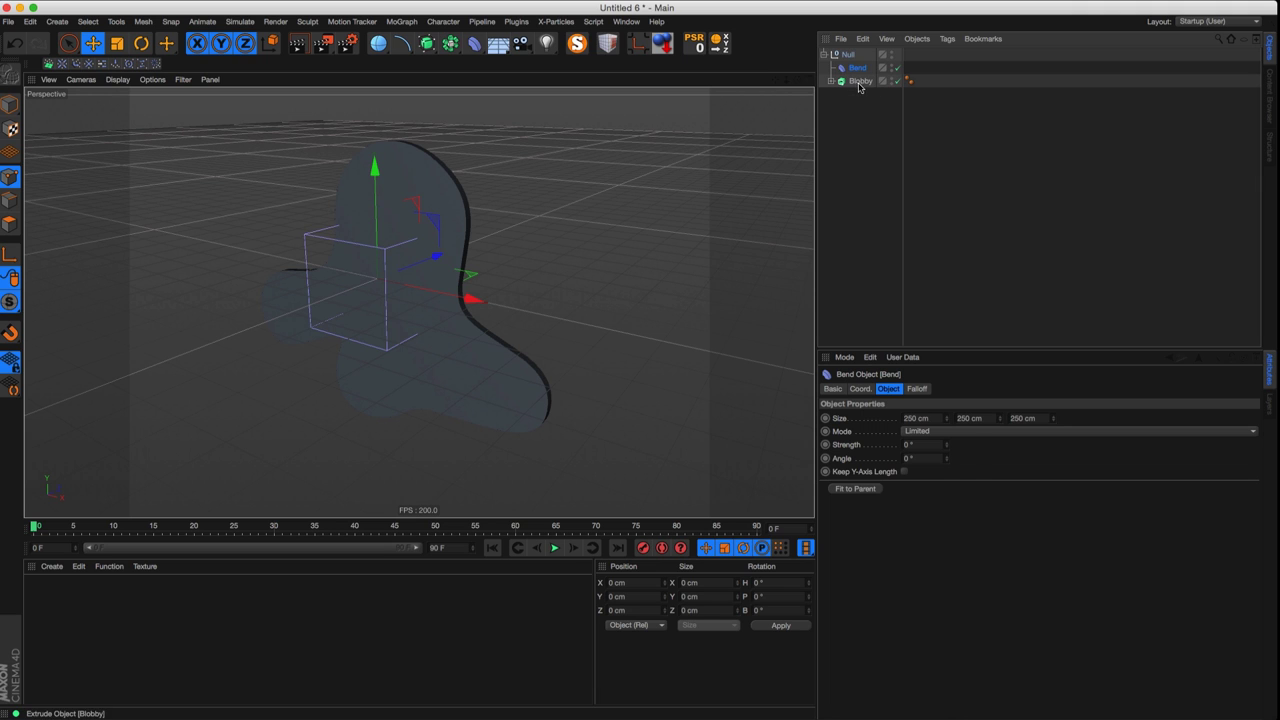
click(859, 81)
click(857, 67)
click(864, 489)
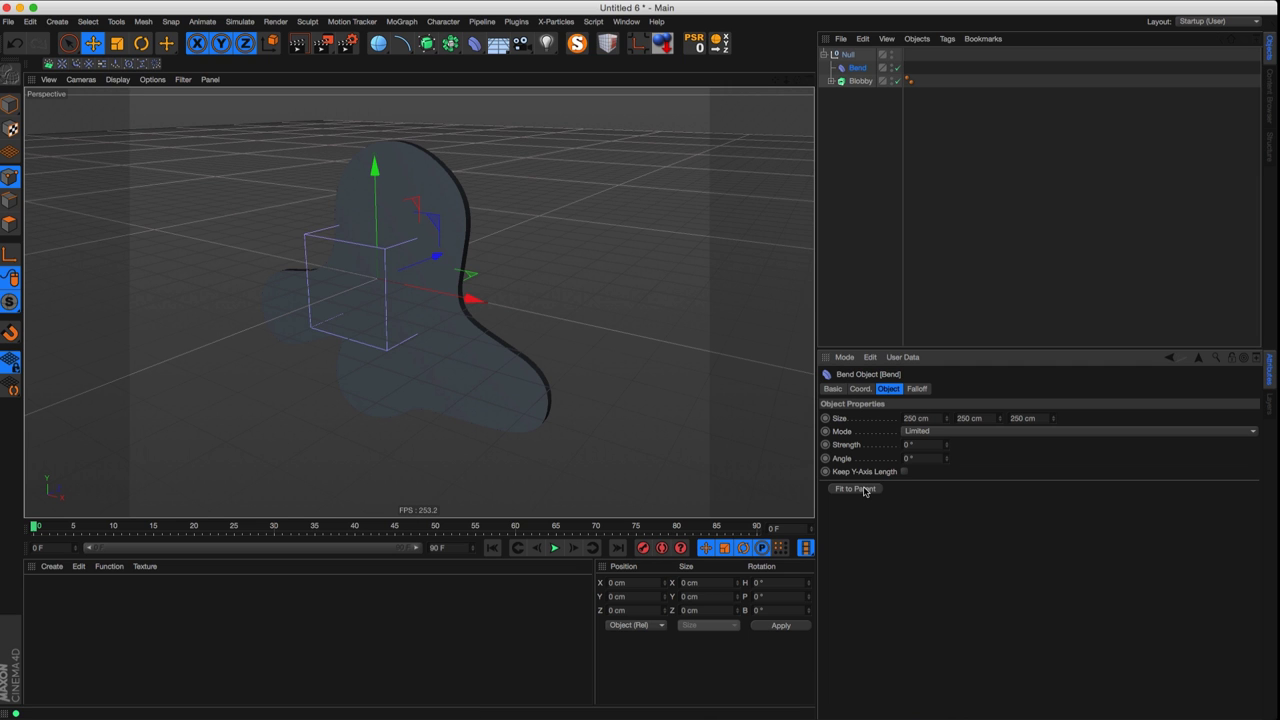
alt+drag(351, 326, 392, 300)
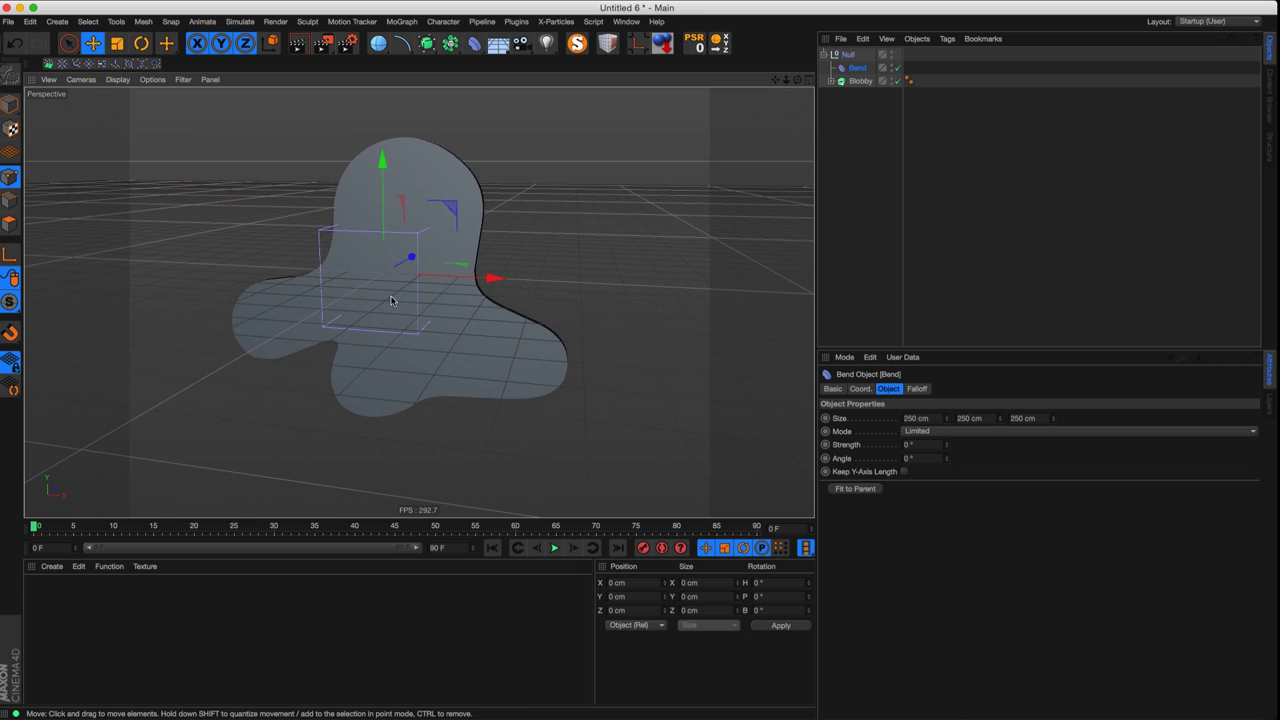
click(12, 105)
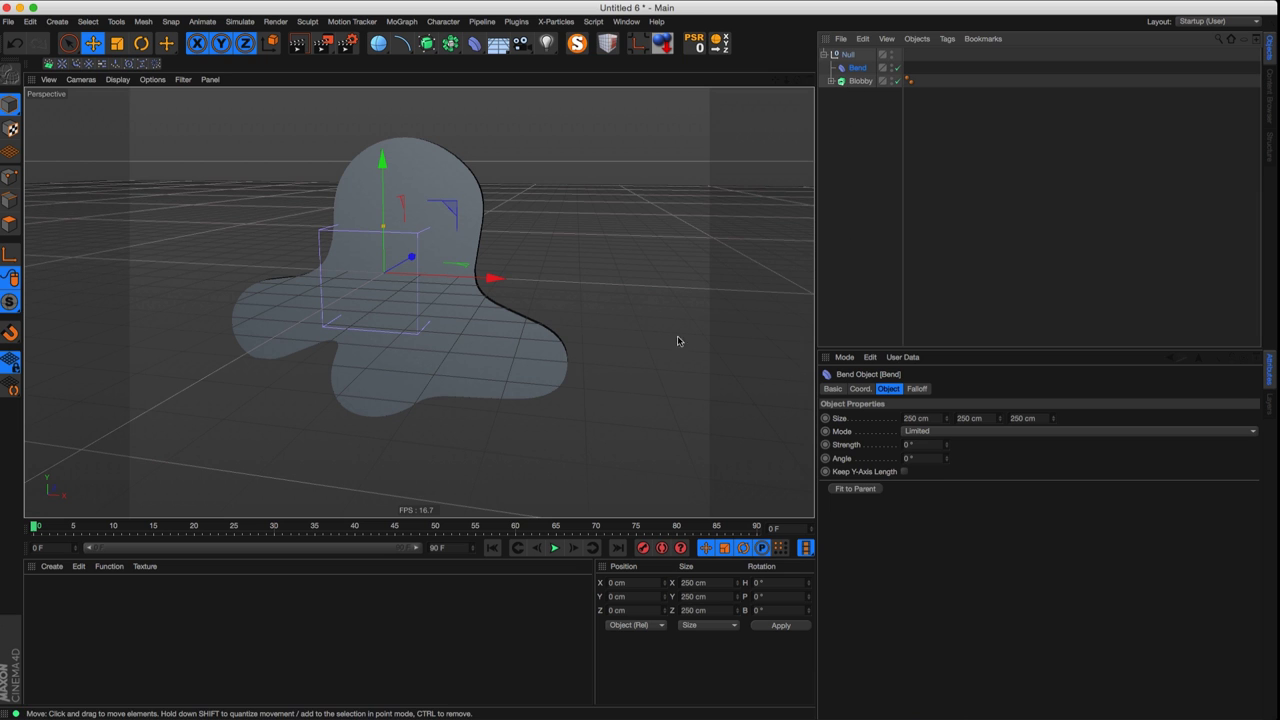
key(r)
drag(441, 242, 428, 327)
key(e)
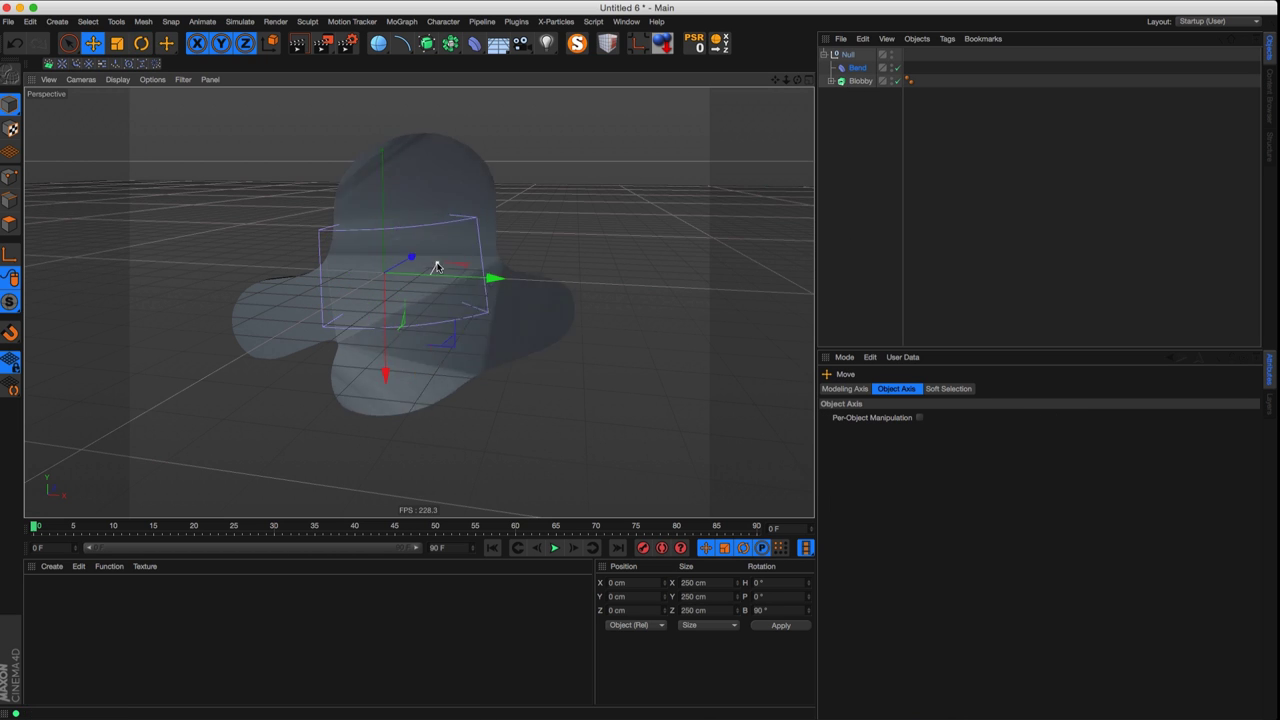
- Increase the Bend deformer's Strength until Blobby visibly curves
drag(440, 269, 433, 273)
key(super+z)
click(856, 67)
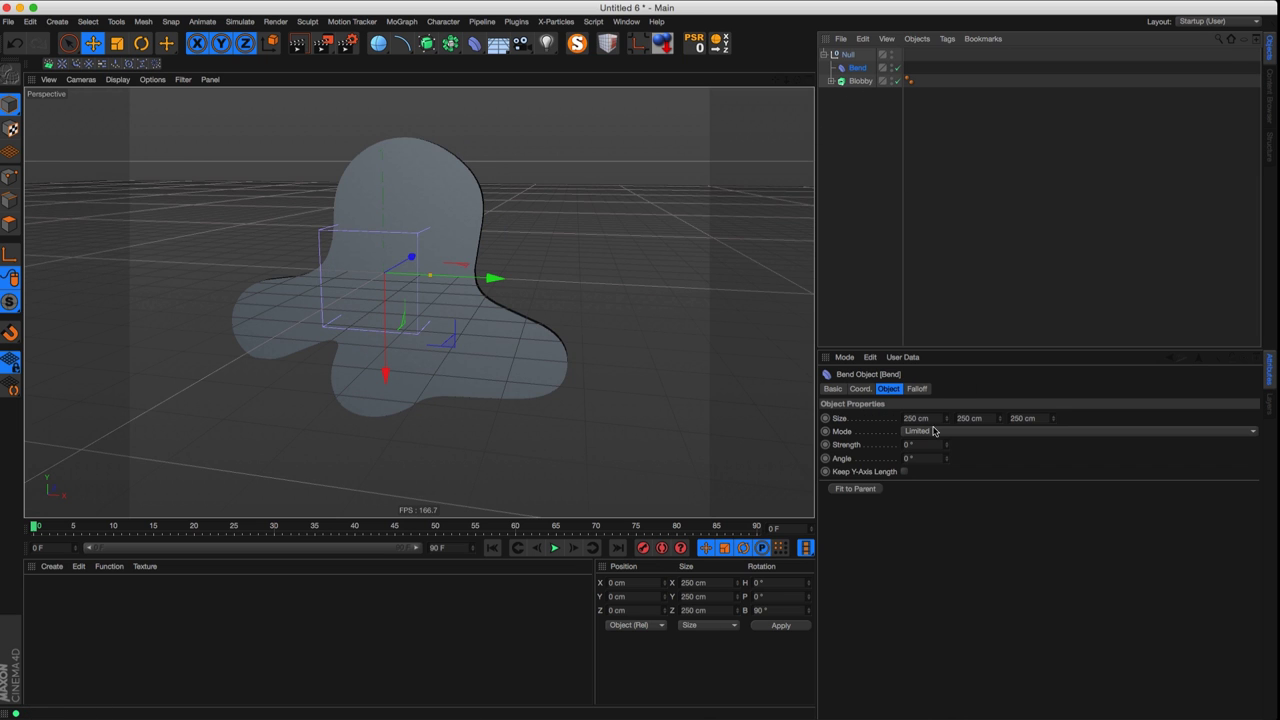
drag(946, 446, 958, 423)
key(r)
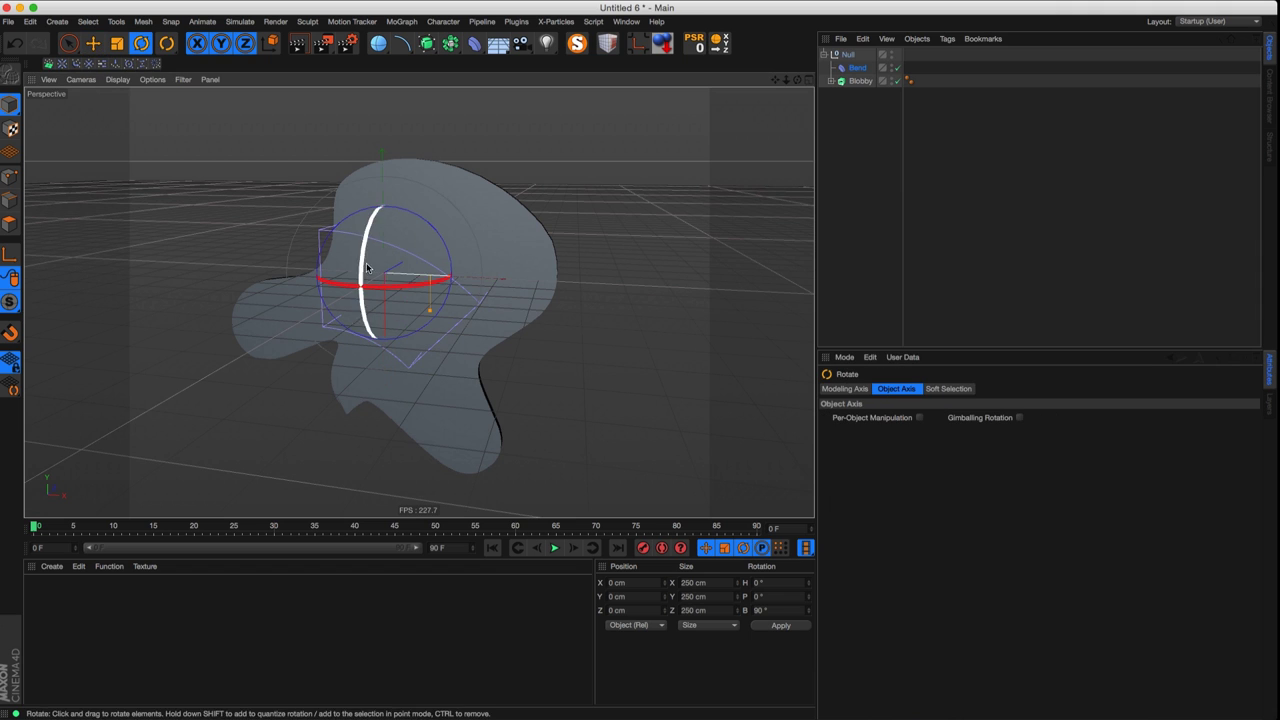
- Rotate the Bend deformer to a 90° pitch so that it curves Blobby out of its flat plane
drag(368, 243, 369, 338)
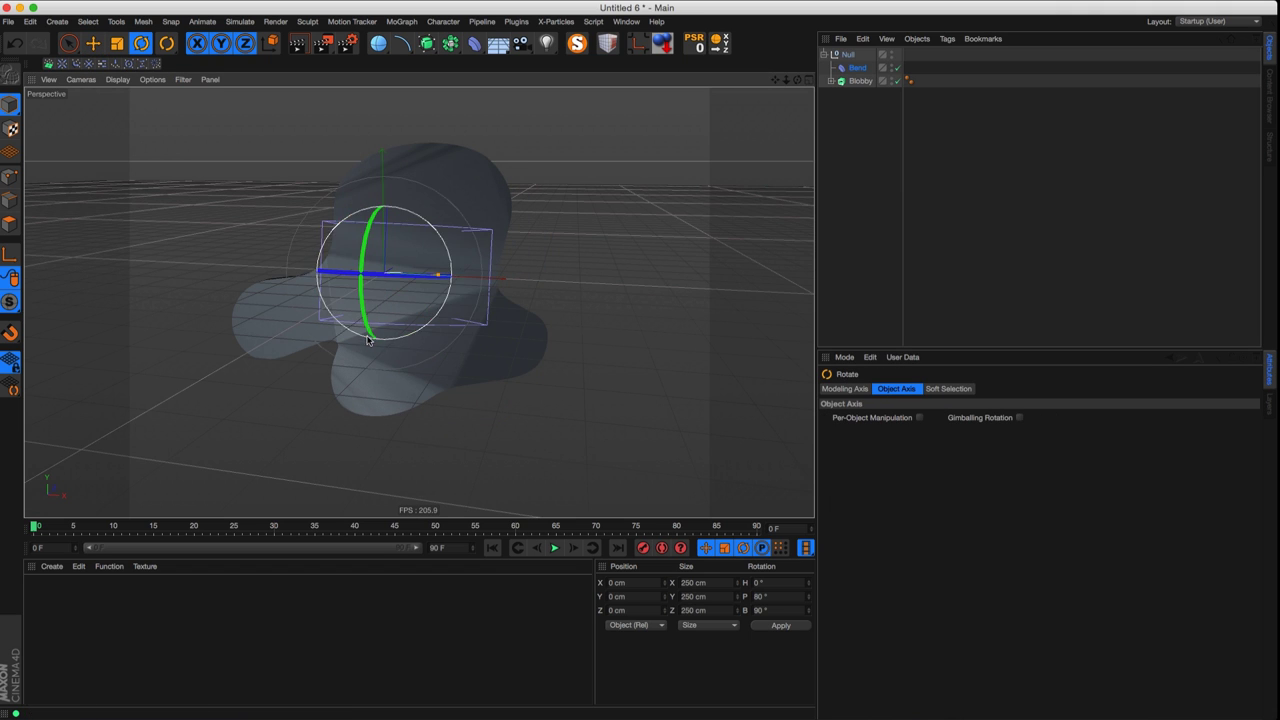
drag(361, 281, 383, 391)
key(e)
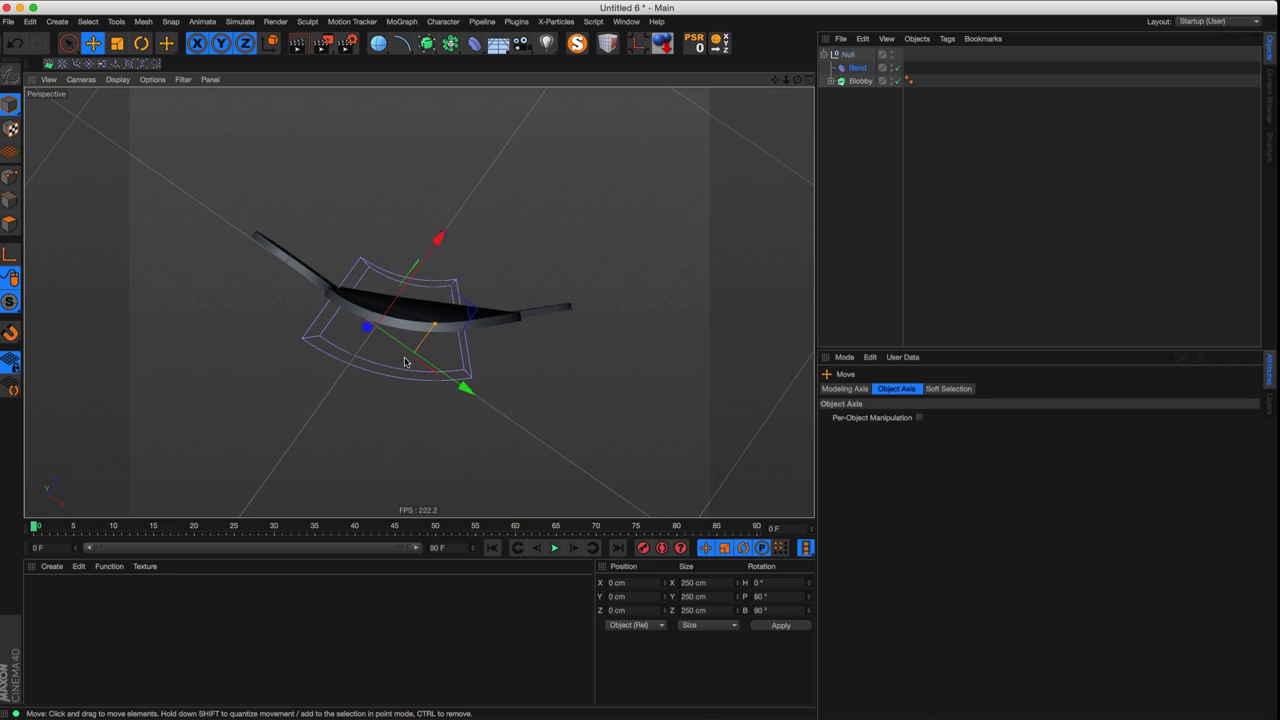
mouse_move(388, 305)
alt+mouse_down()
mouse_move(369, 376)
mouse_move(399, 328)
mouse_move(403, 283)
mouse_move(352, 378)
mouse_move(376, 288)
alt+mouse_up()
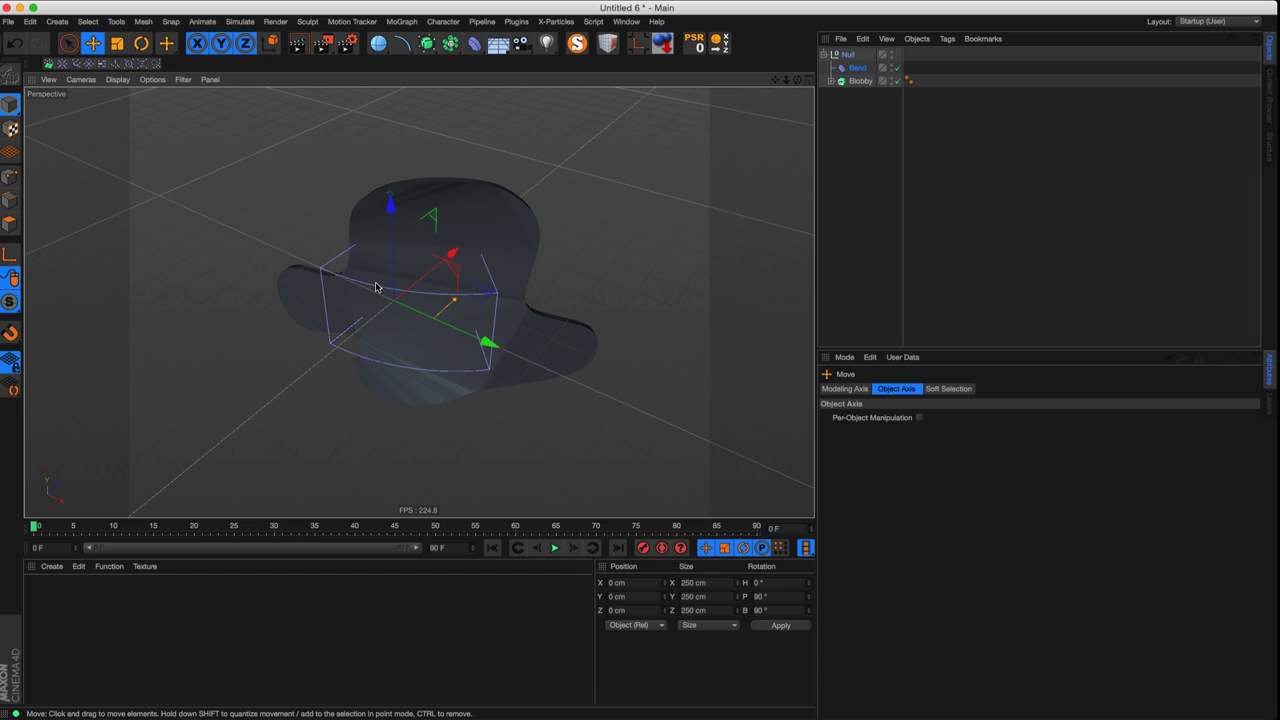
alt+drag(441, 290, 458, 250)
- Expand Blobby's hierarchy and set the perspective view's display mode to Quick Shading (Lines)
click(830, 80)
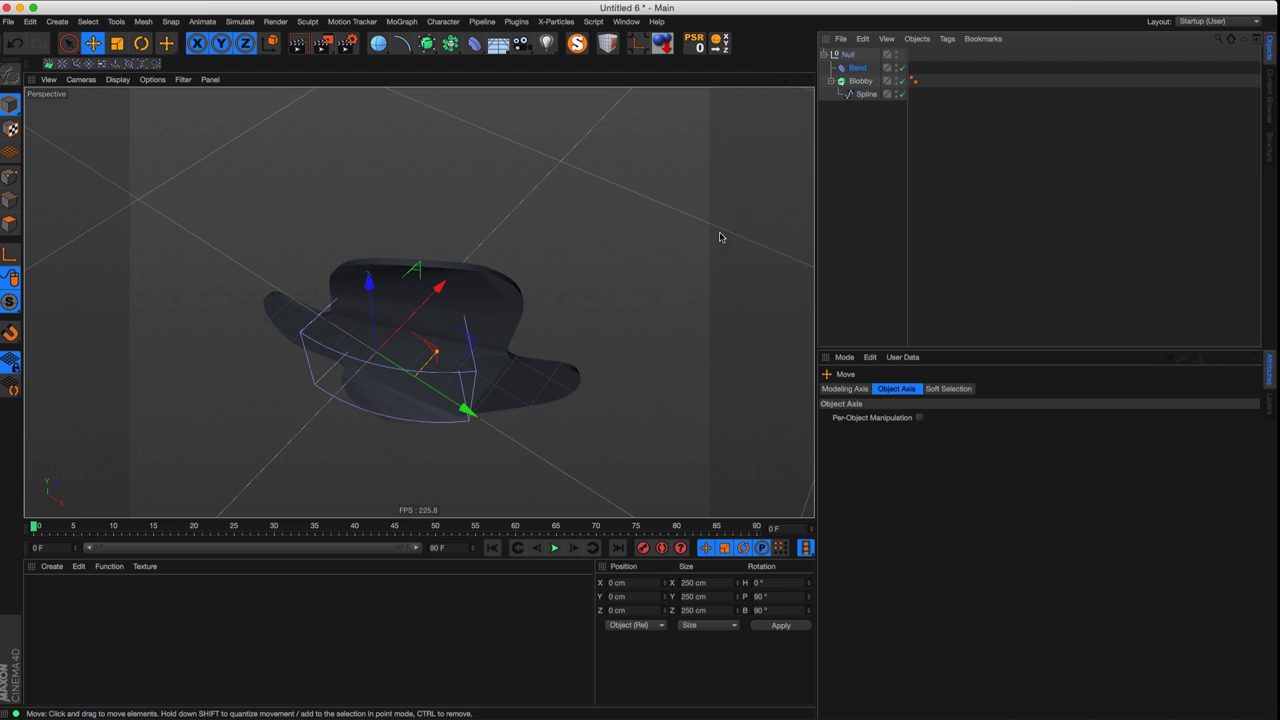
alt+drag(397, 354, 337, 417)
alt+drag(405, 375, 388, 303)
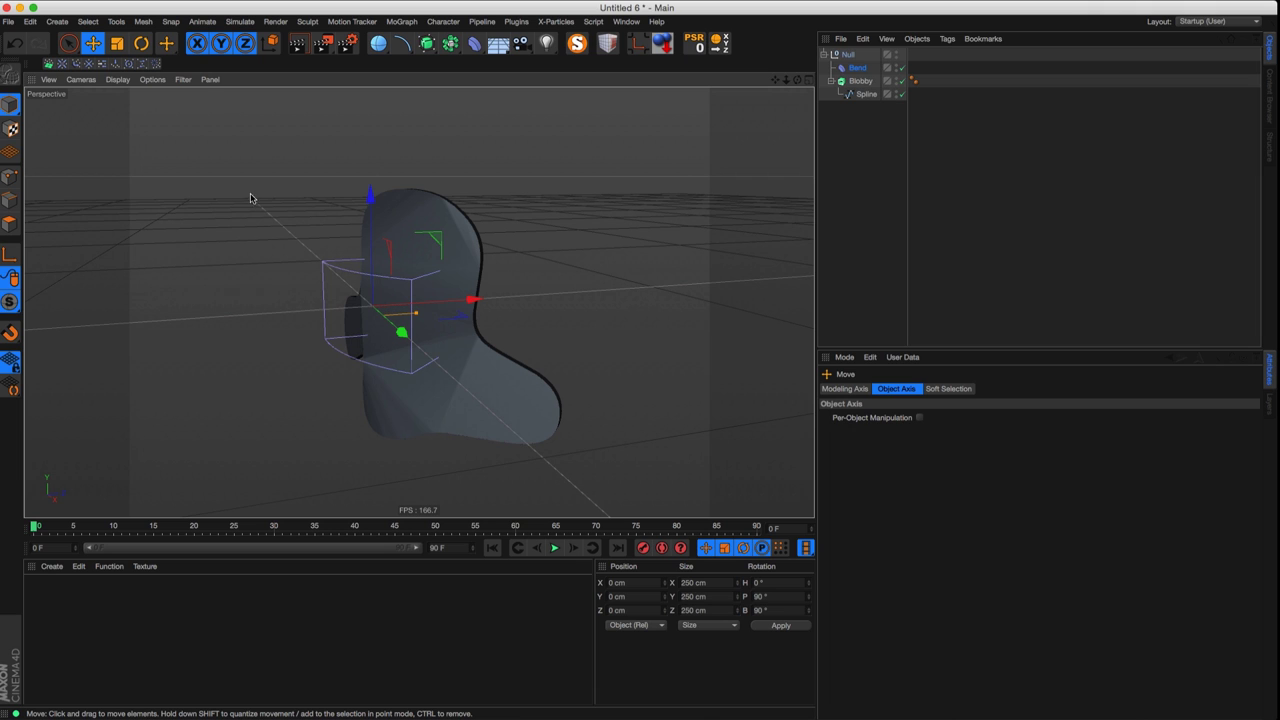
click(118, 79)
click(119, 131)
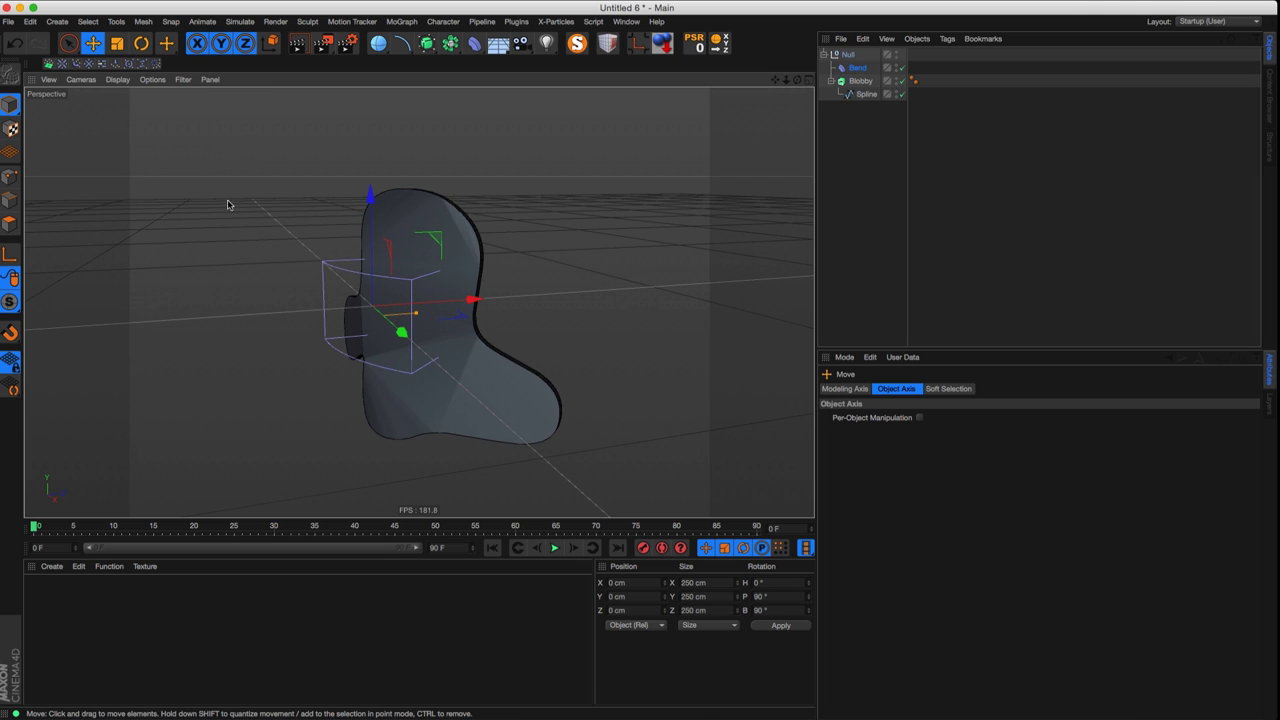
click(118, 79)
click(145, 168)
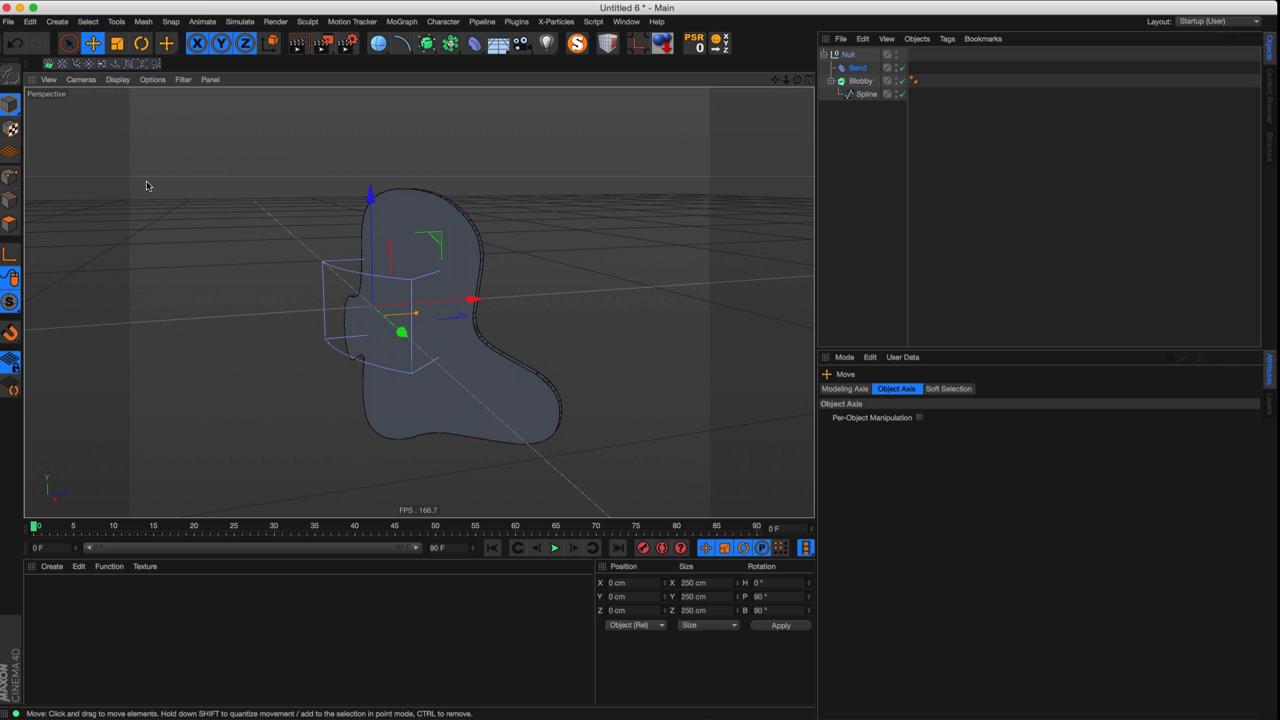
click(118, 79)
click(134, 146)
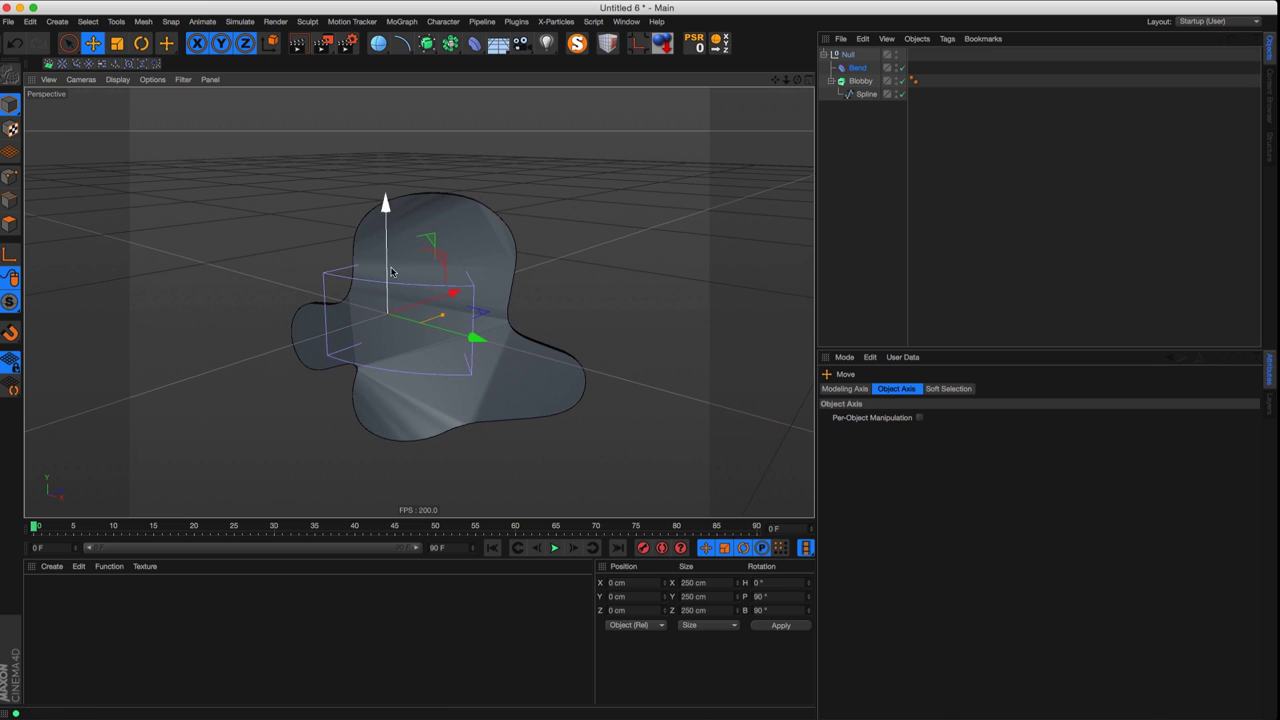
alt+drag(391, 272, 463, 320)
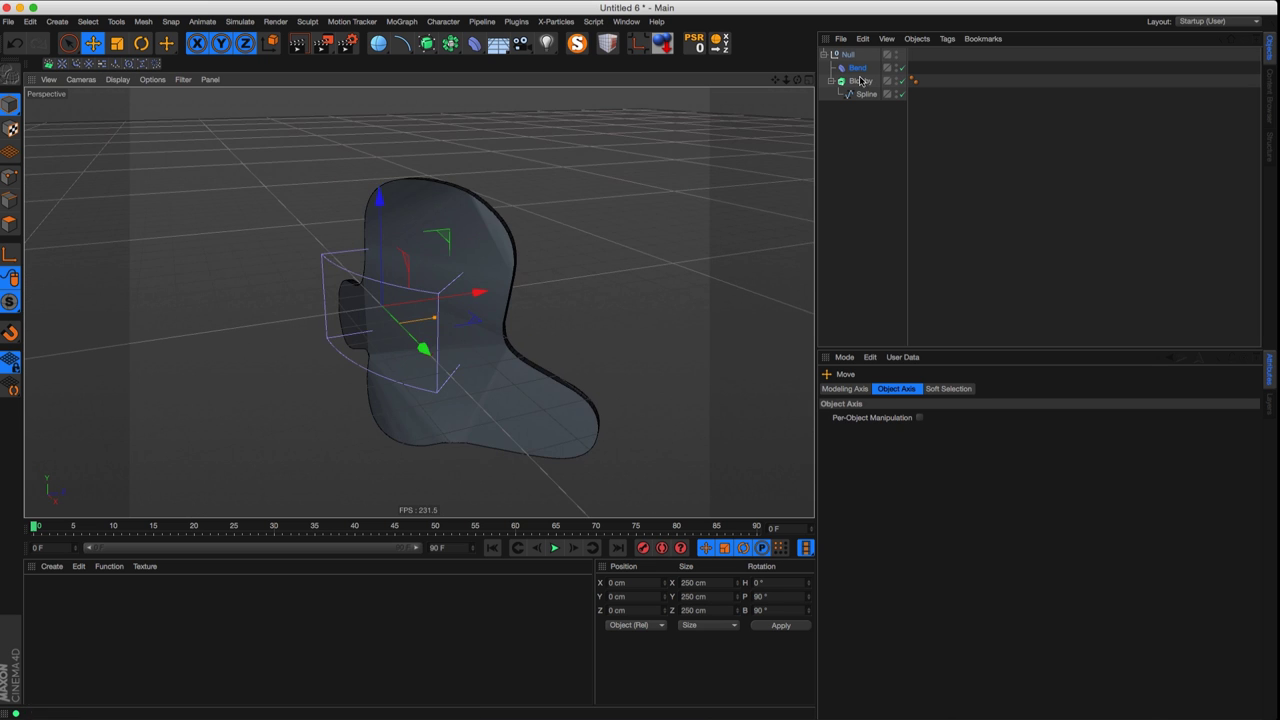
- Try the Isoparms display style with Blobby selected, and restore the Wireframe style
click(859, 93)
click(859, 81)
click(118, 79)
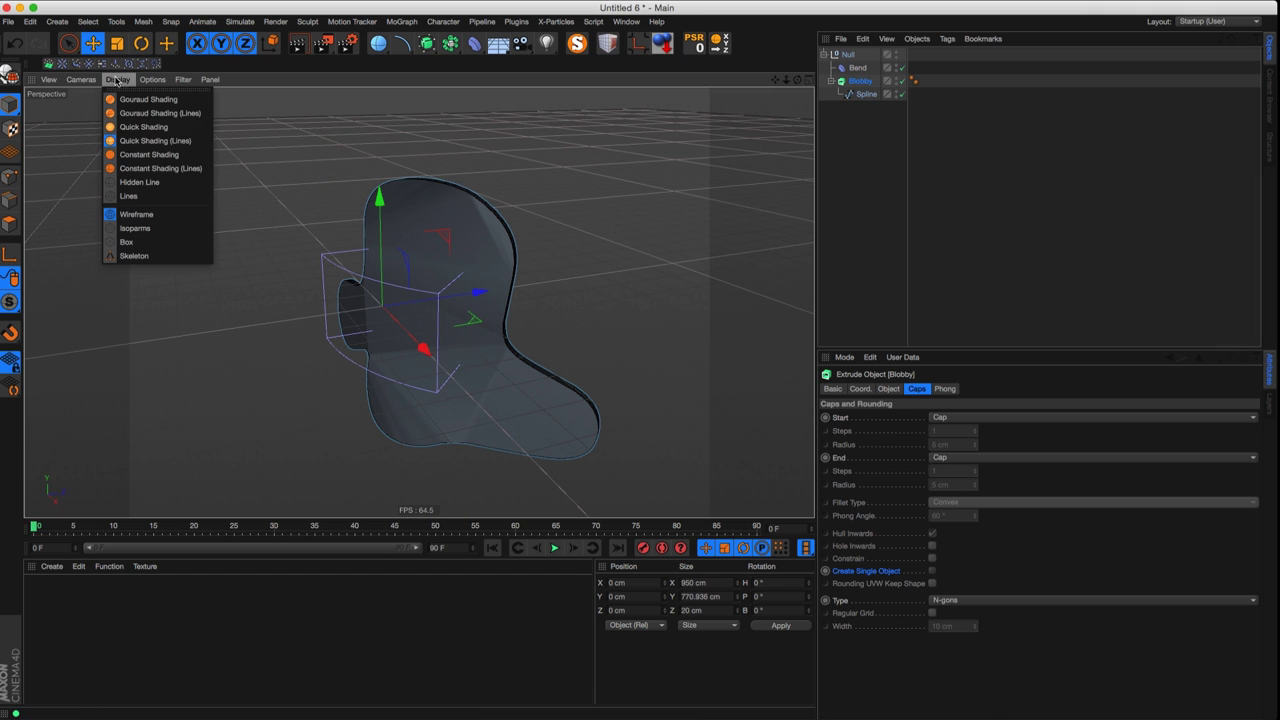
click(131, 226)
click(120, 80)
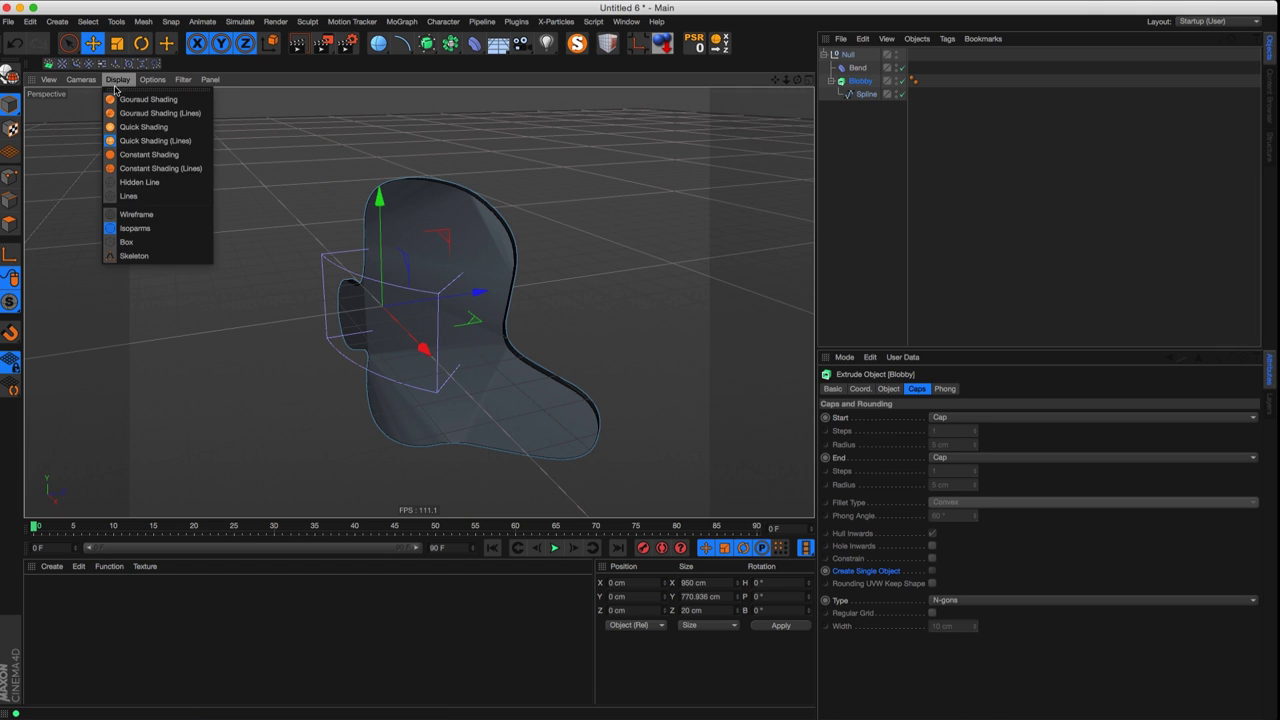
click(128, 215)
- Set the cap type of the Blobby extrusion to Quadrangles
click(862, 93)
click(859, 82)
click(948, 600)
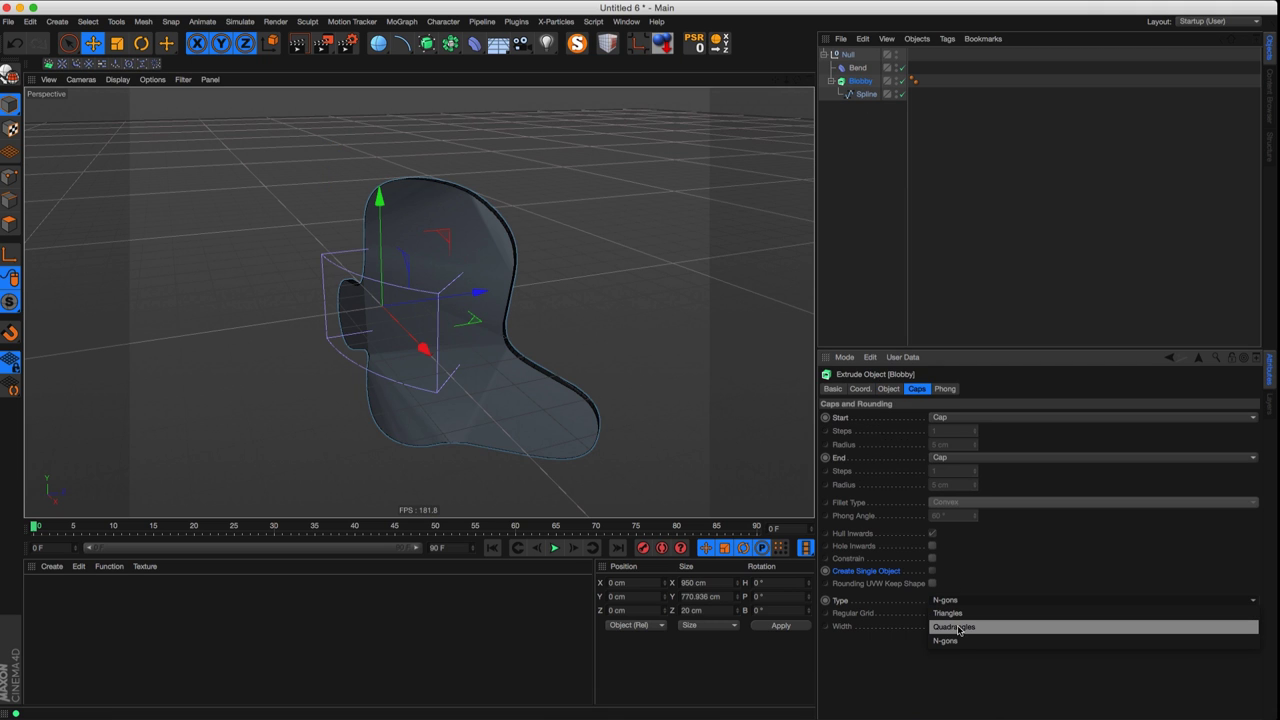
click(960, 627)
- Examine the quadrangle cap topology of Blobby from several angles, comparing it with the Bend deformer off and on
alt+drag(520, 330, 453, 339)
mouse_move(376, 348)
alt+mouse_down()
mouse_move(471, 323)
mouse_move(355, 350)
mouse_move(443, 334)
mouse_move(400, 360)
mouse_move(375, 340)
mouse_move(325, 355)
mouse_move(457, 345)
mouse_move(334, 394)
alt+mouse_up()
key(super+r)
alt+drag(396, 367, 490, 334)
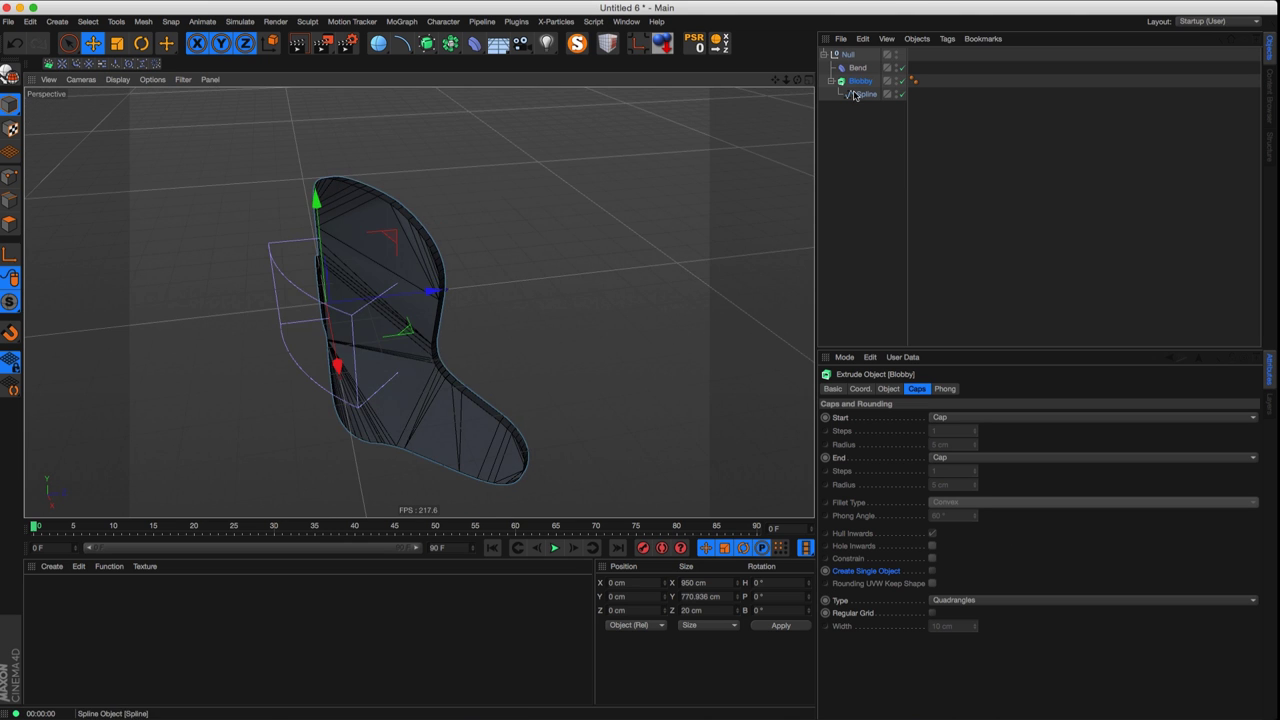
alt+drag(390, 395, 298, 408)
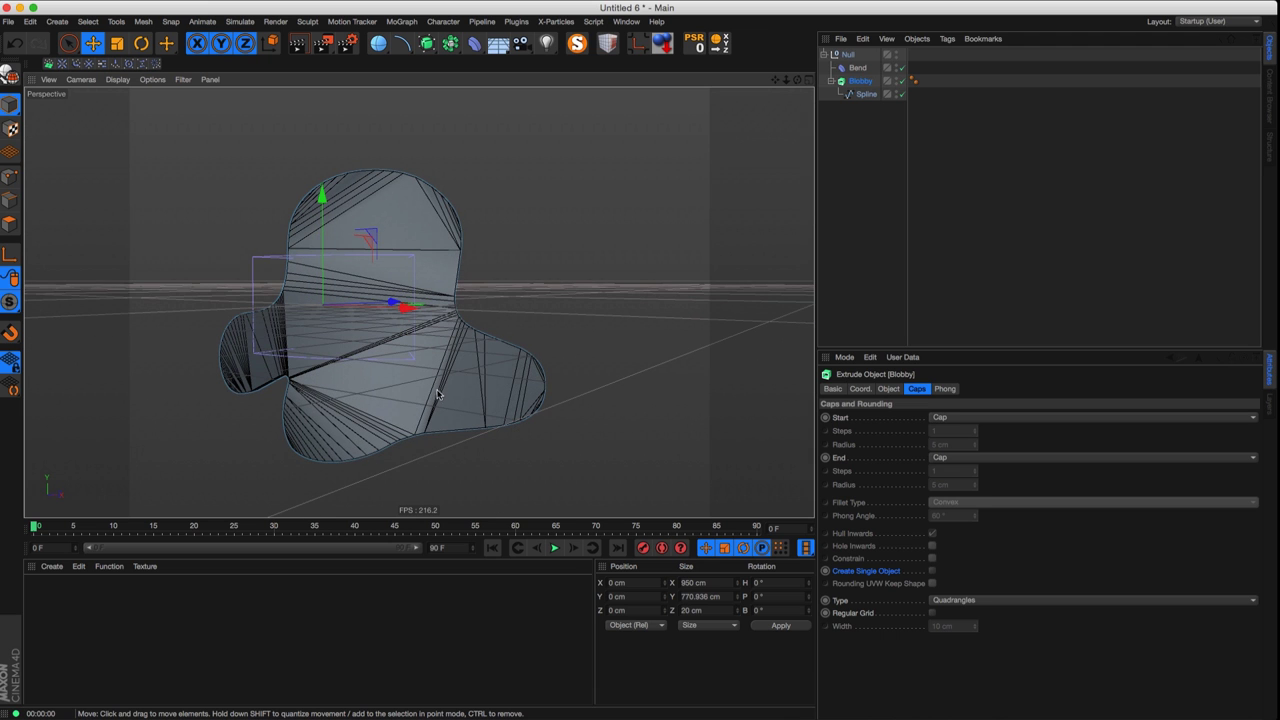
alt+drag(437, 395, 380, 400)
click(901, 67)
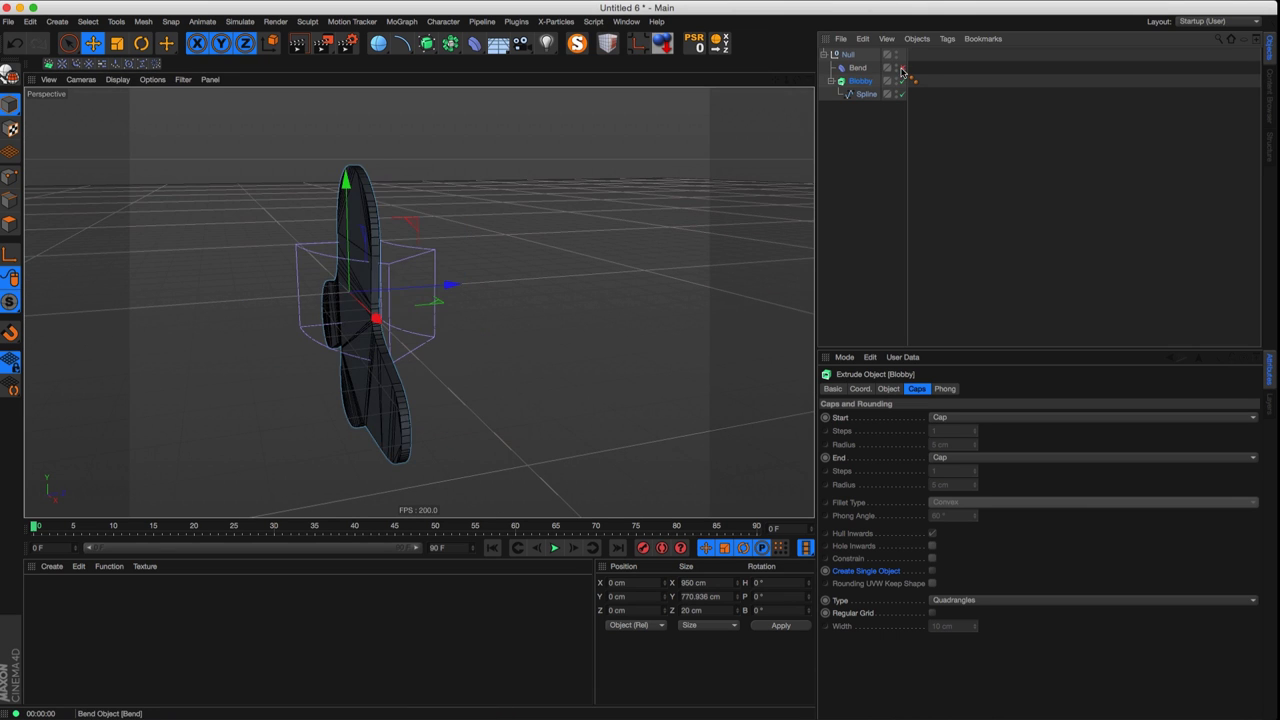
click(901, 67)
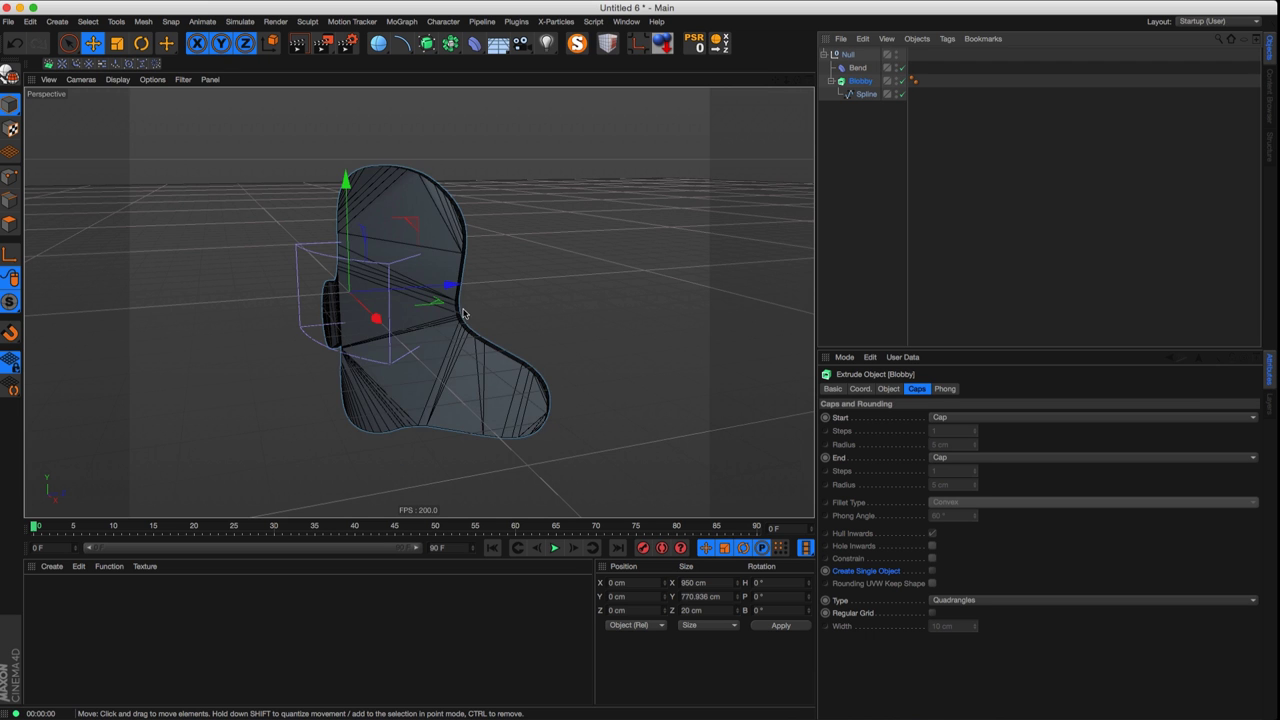
alt+drag(376, 391, 447, 338)
alt+drag(491, 380, 437, 405)
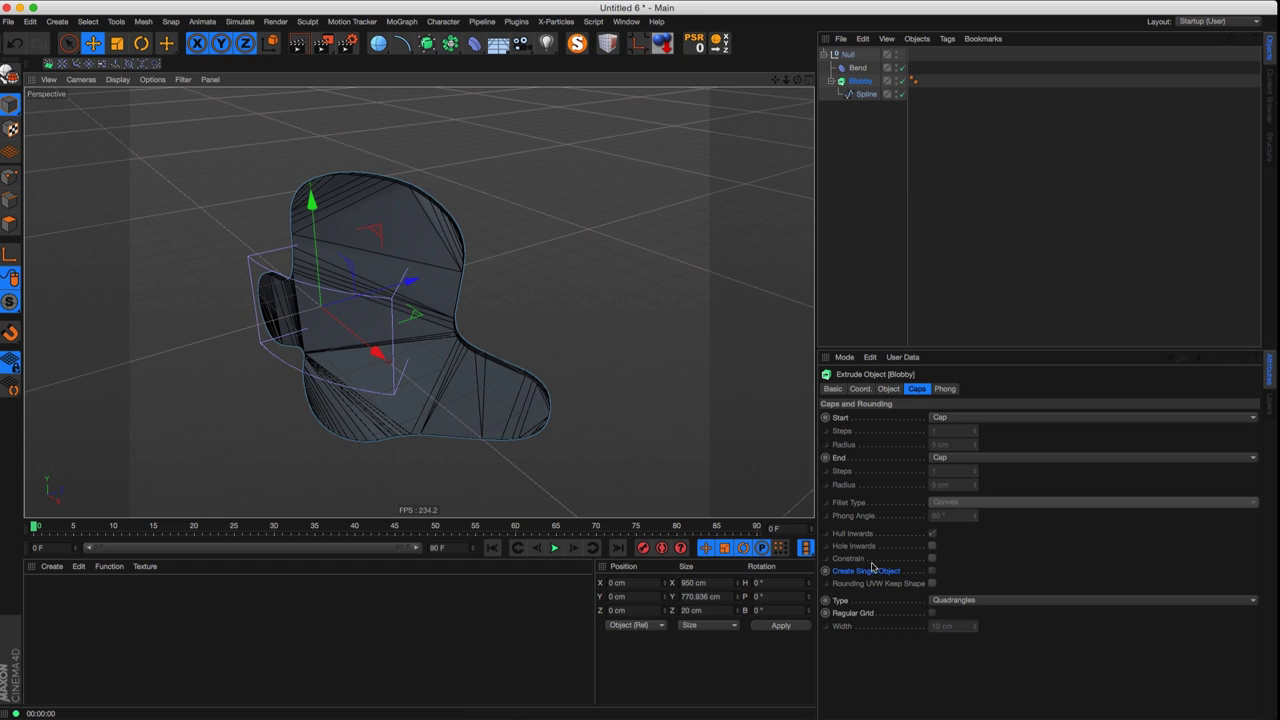
- Try Triangles as Blobby's cap type, and restore Quadrangles
click(957, 602)
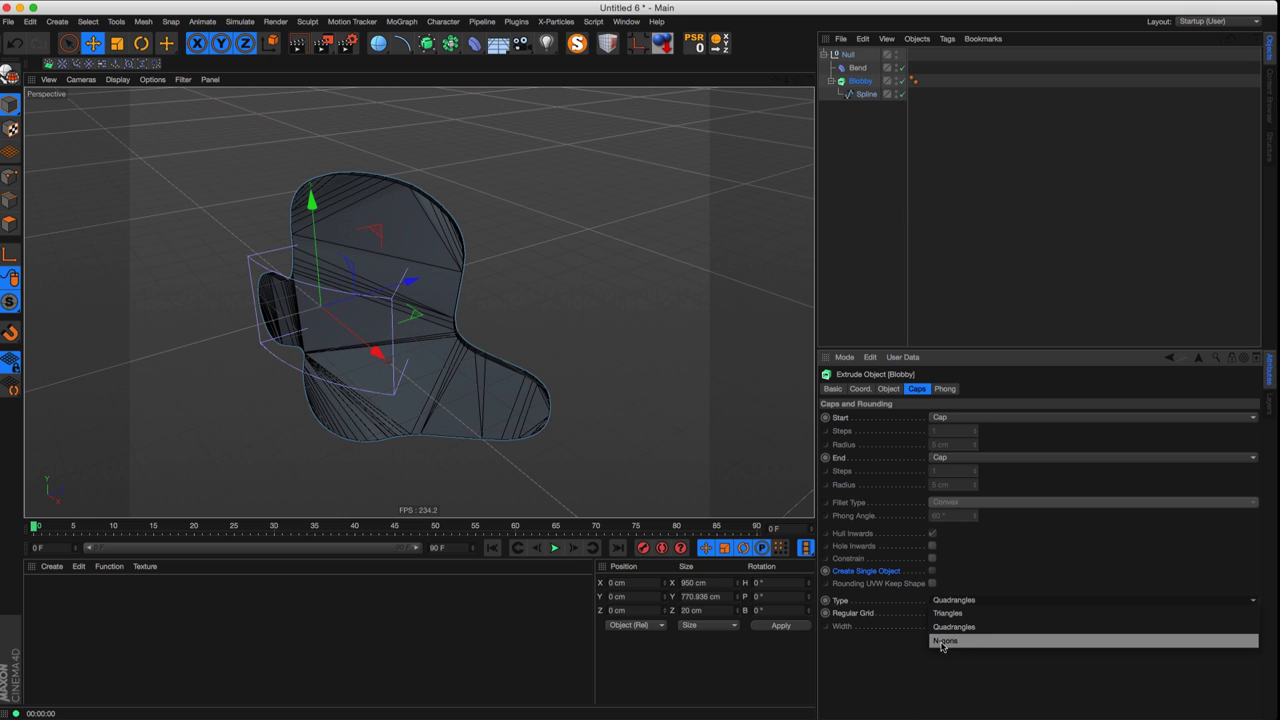
click(955, 614)
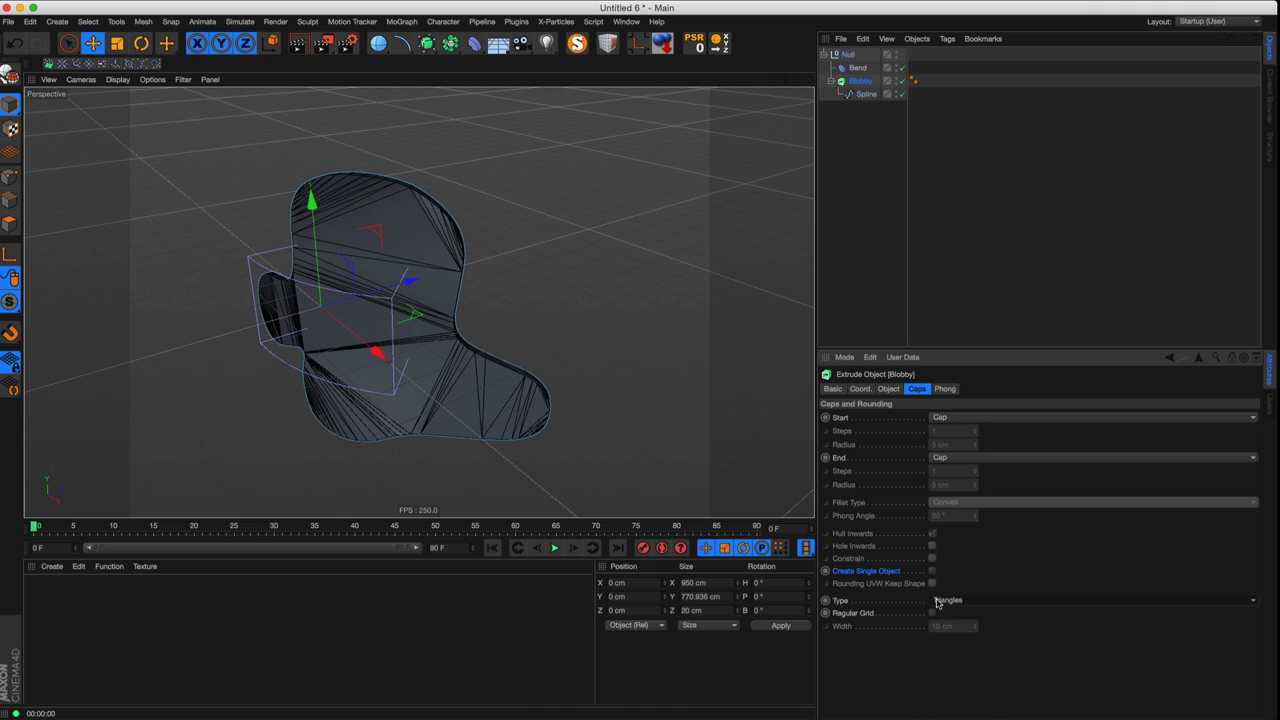
click(999, 601)
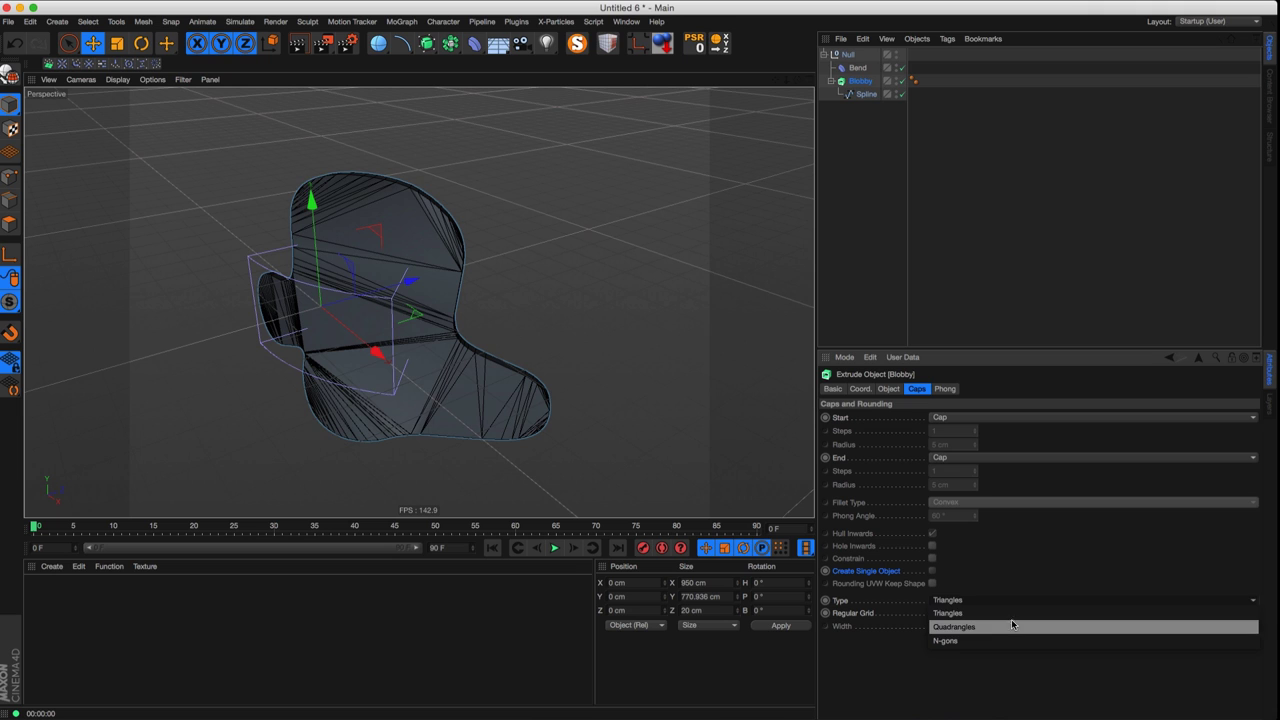
click(1014, 628)
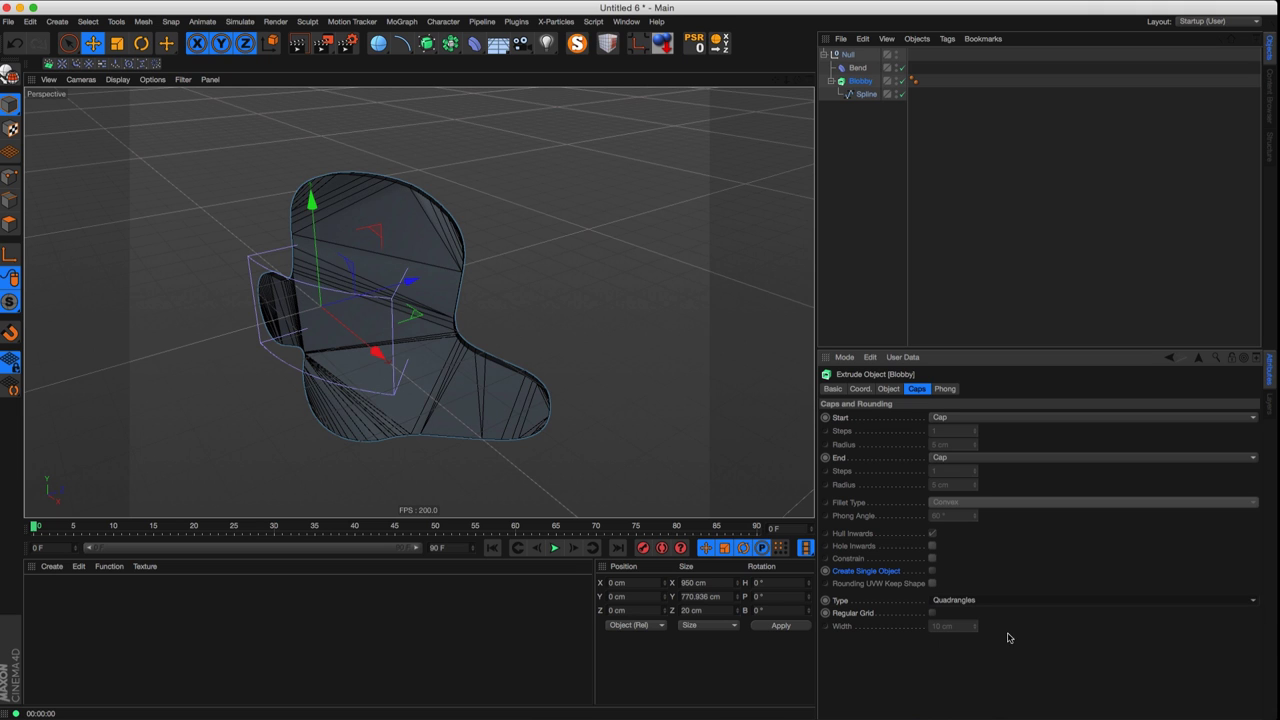
- Enable Regular Grid for Blobby's caps and set the grid width to 25 cm
click(932, 613)
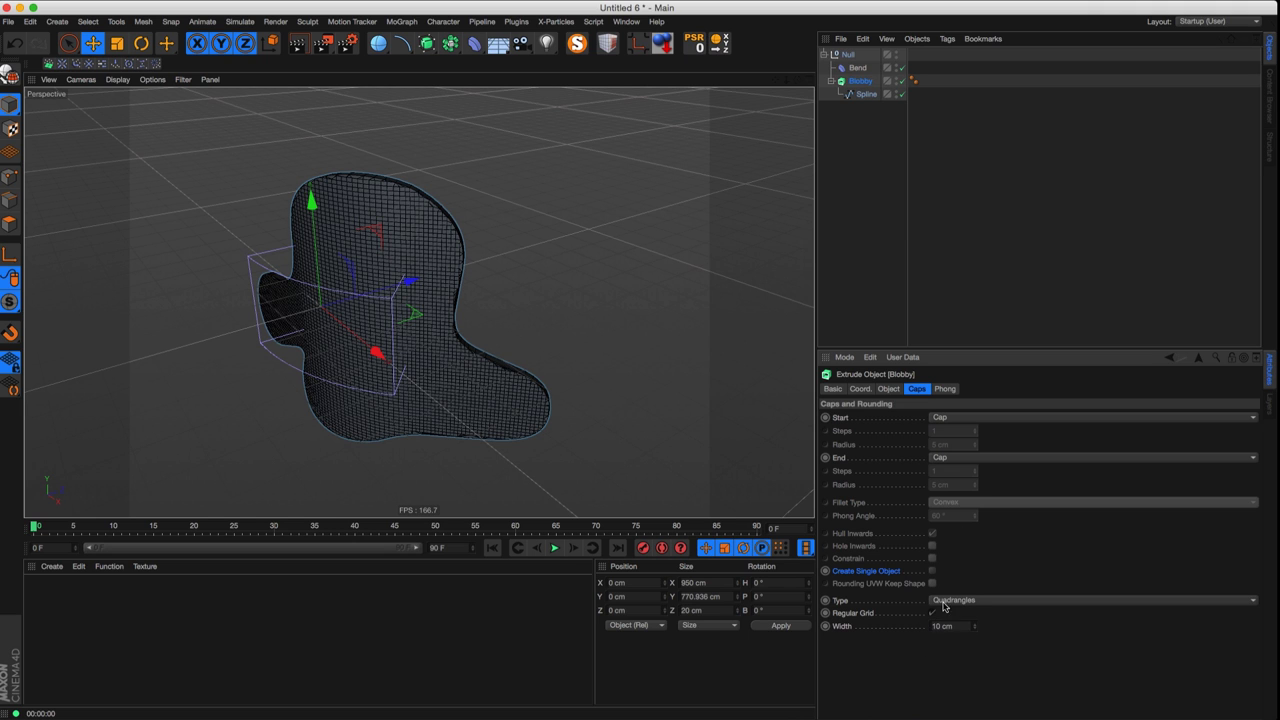
alt+drag(440, 328, 436, 374)
alt+drag(343, 343, 425, 358)
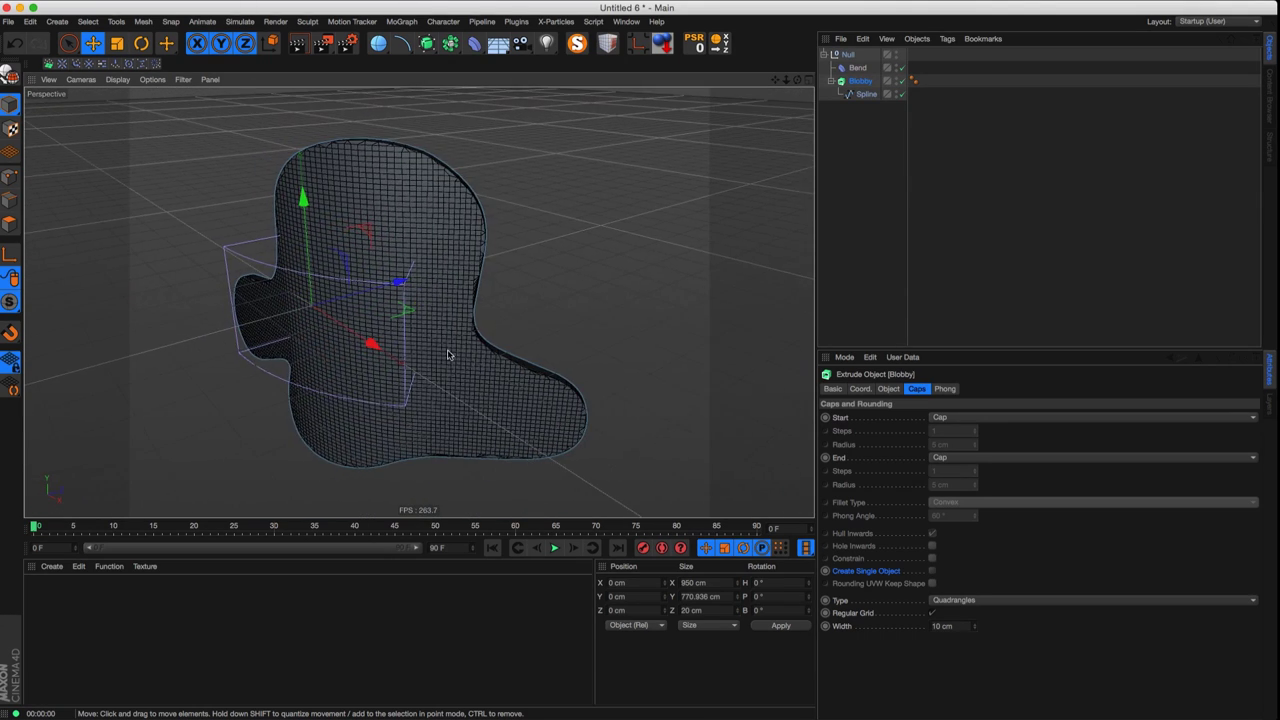
mouse_move(978, 630)
mouse_down()
mouse_move(978, 611)
mouse_move(973, 633)
mouse_up()
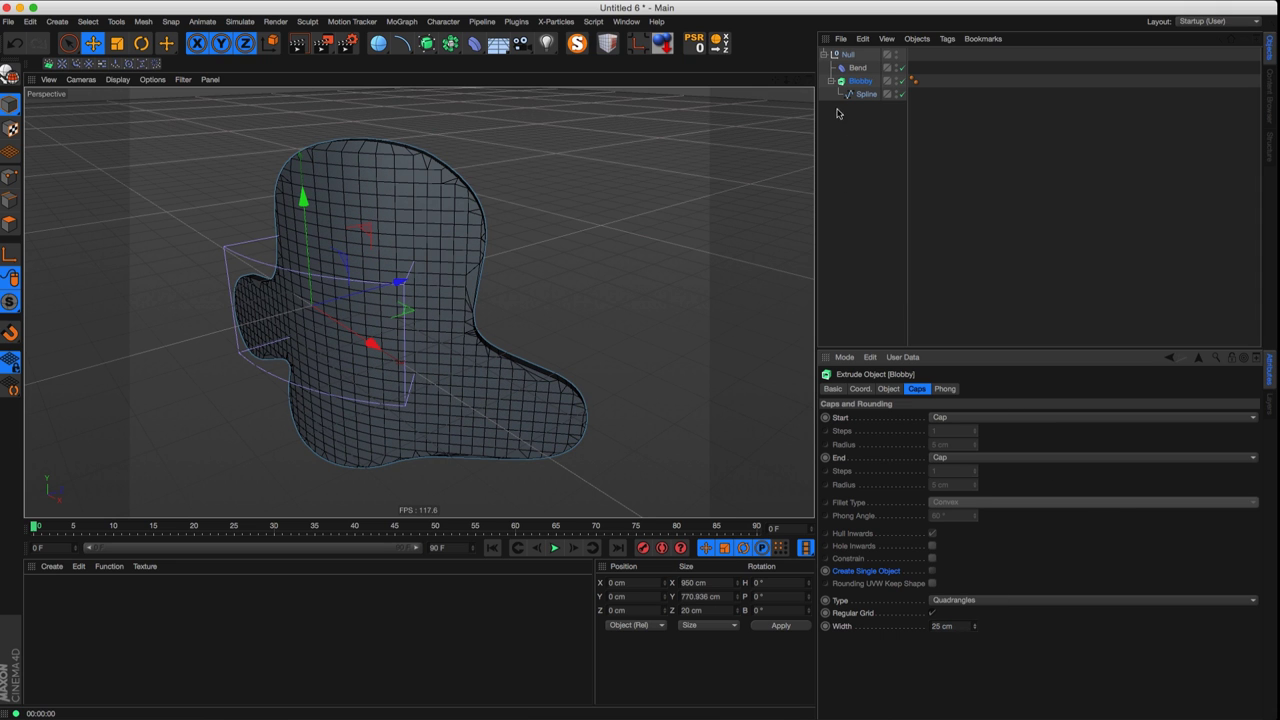
- Examine the bent Blobby surface and its edge mesh up close from different sides
alt+drag(471, 233, 396, 282)
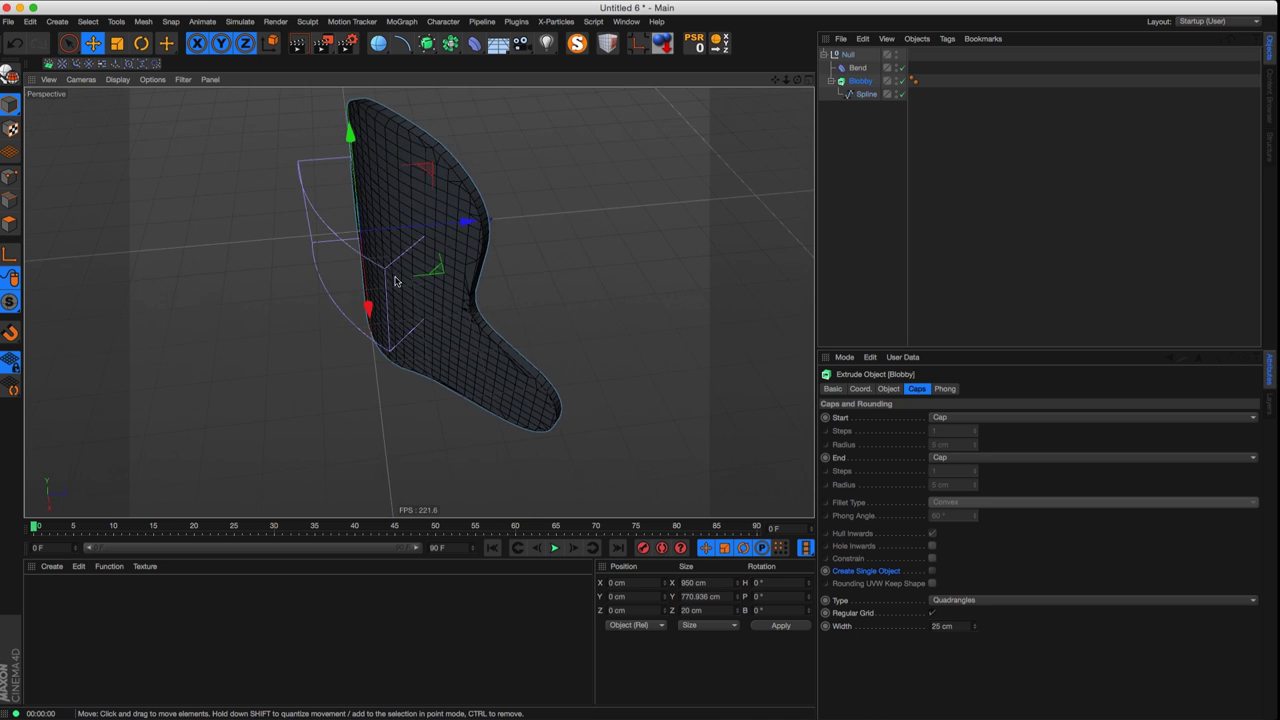
alt+drag(443, 174, 444, 216)
alt+drag(423, 162, 480, 344)
scroll(417, 154, up, 4)
alt+drag(563, 393, 394, 471)
key(super+r)
alt+drag(474, 417, 390, 414)
alt+drag(470, 399, 374, 328)
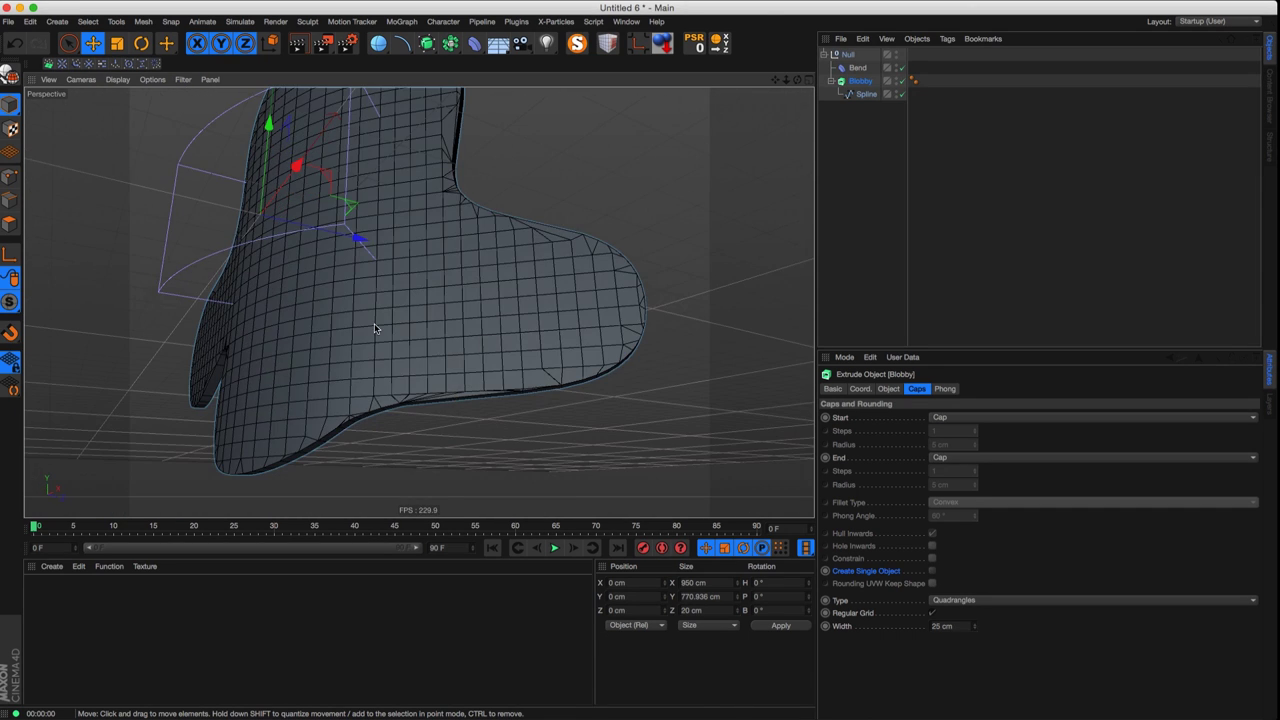
alt+drag(408, 390, 413, 422)
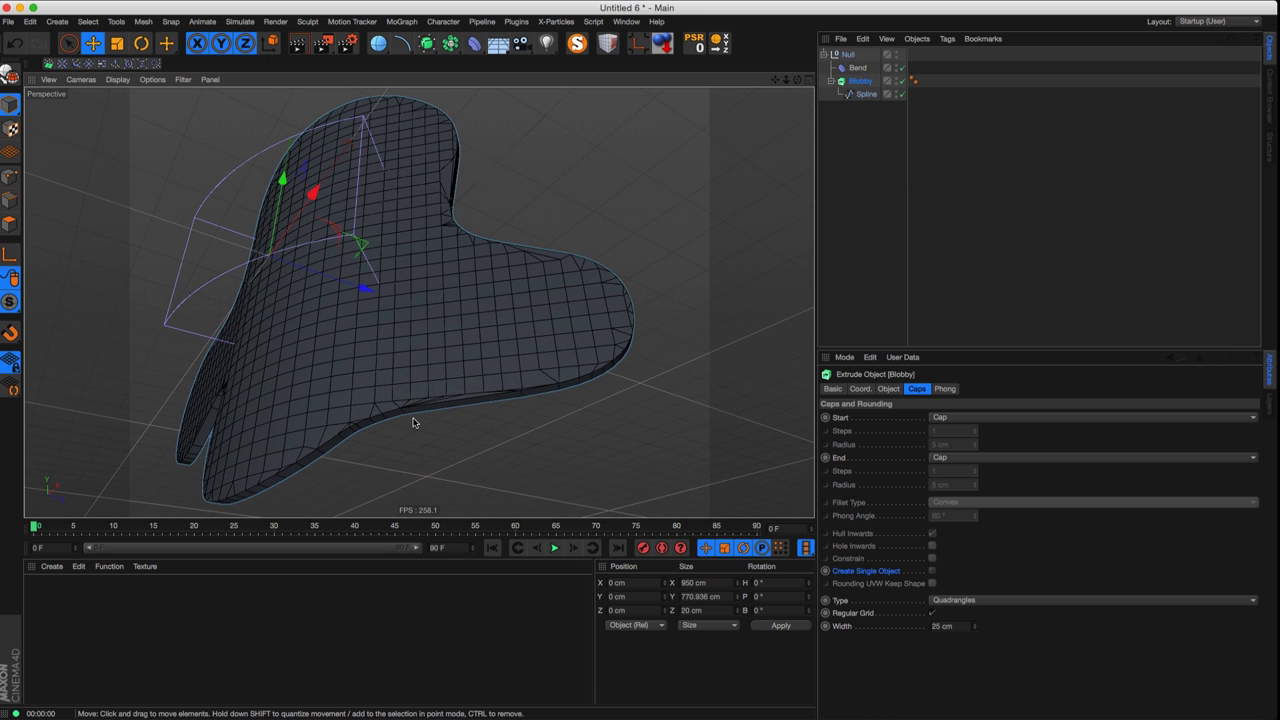
- Compare the bent surface with the Bend deformer's Keep Y-Axis Length off and on, and leave the option enabled
click(862, 94)
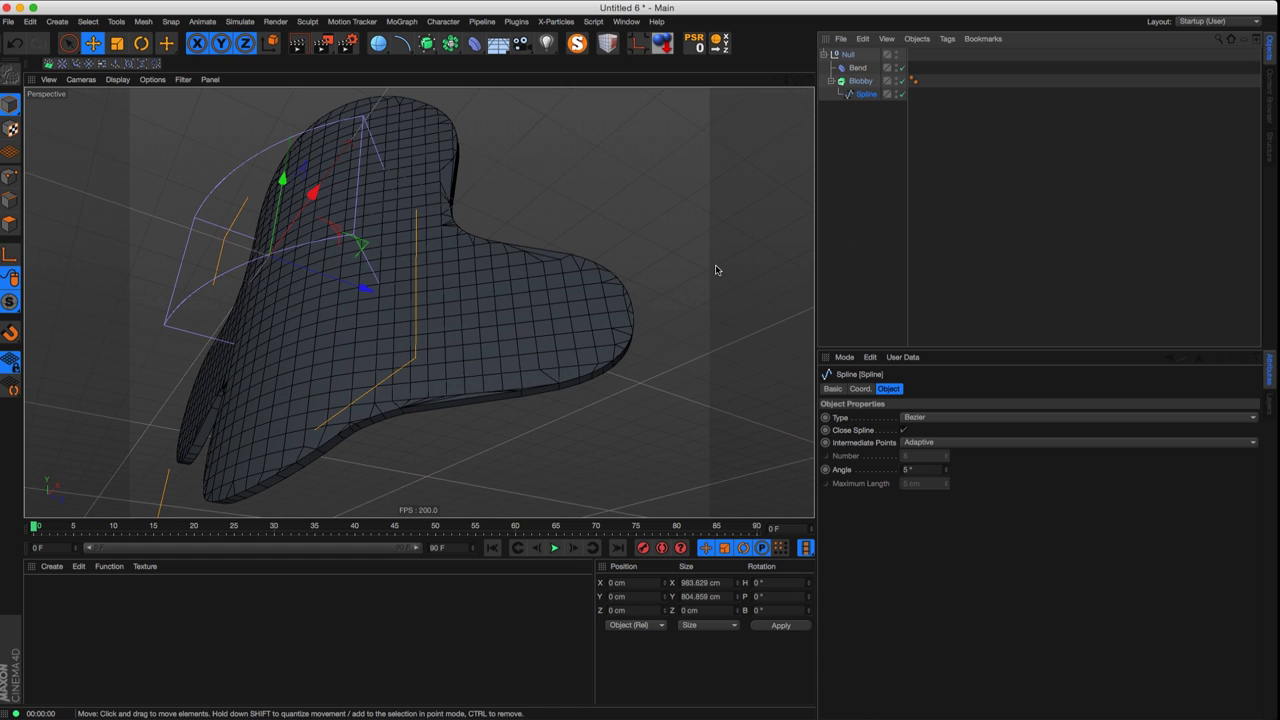
click(860, 80)
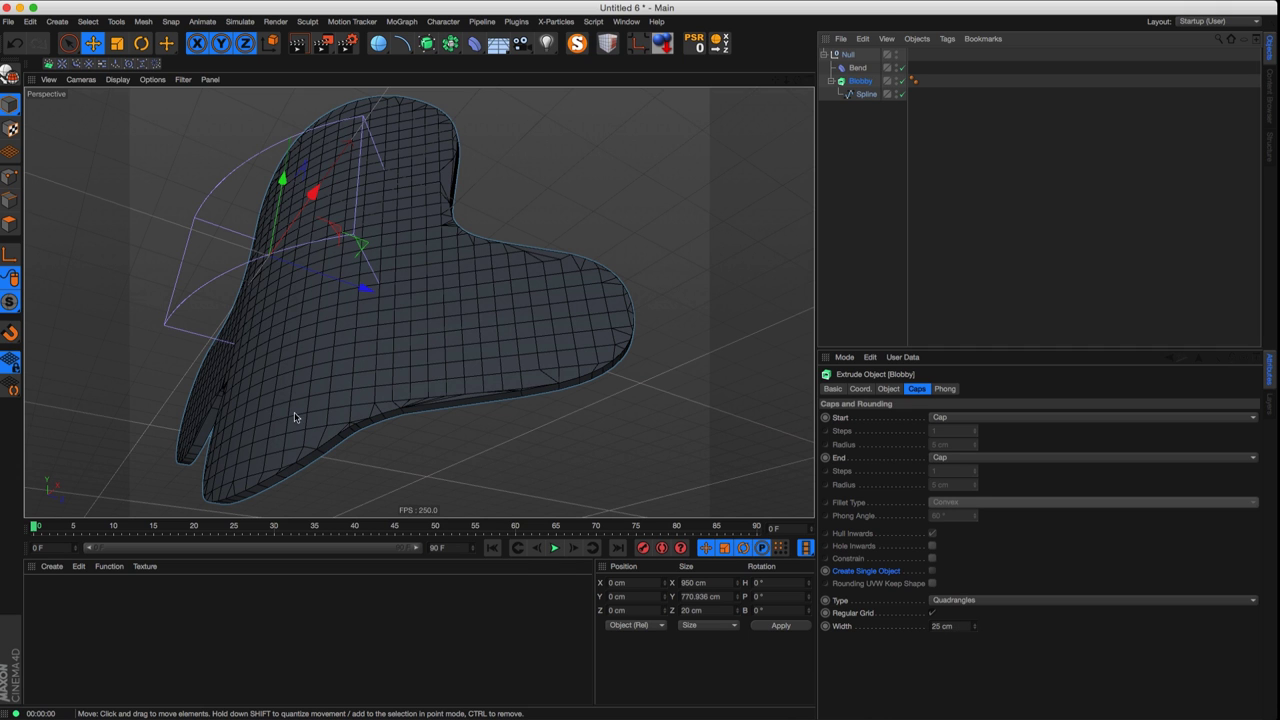
alt+drag(384, 370, 298, 370)
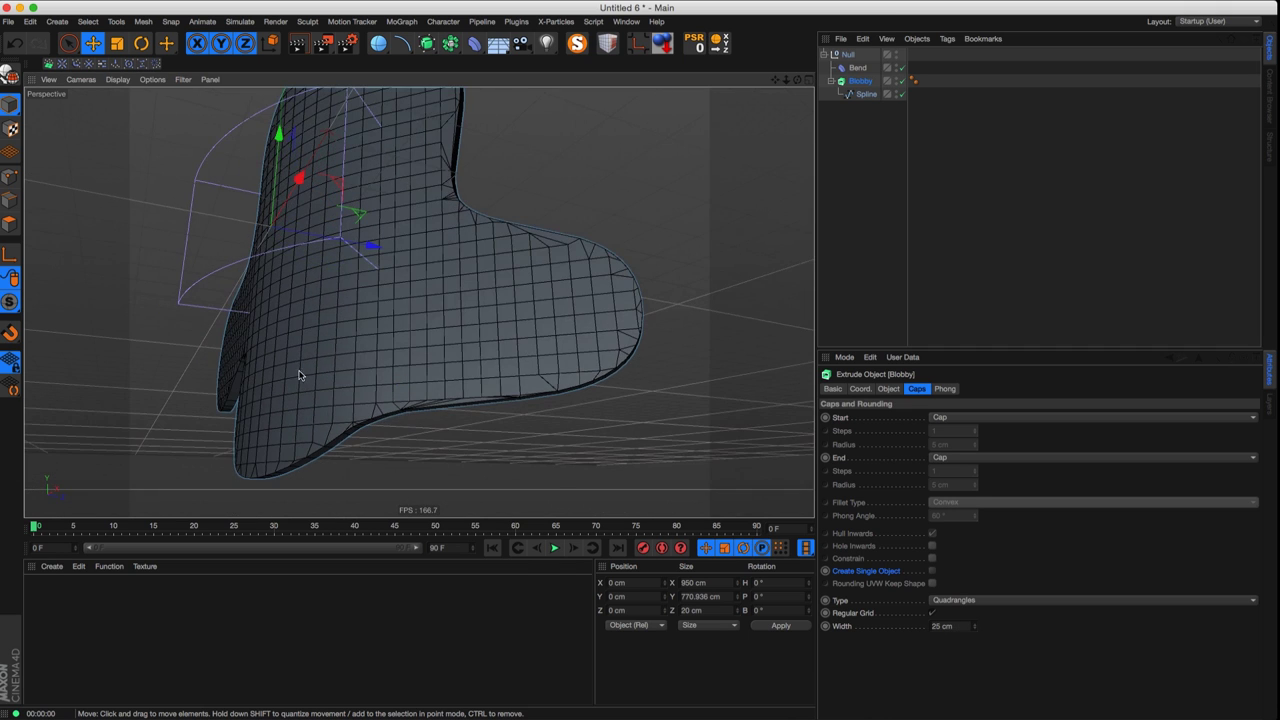
alt+drag(385, 339, 413, 381)
alt+middle_drag(392, 370, 456, 372)
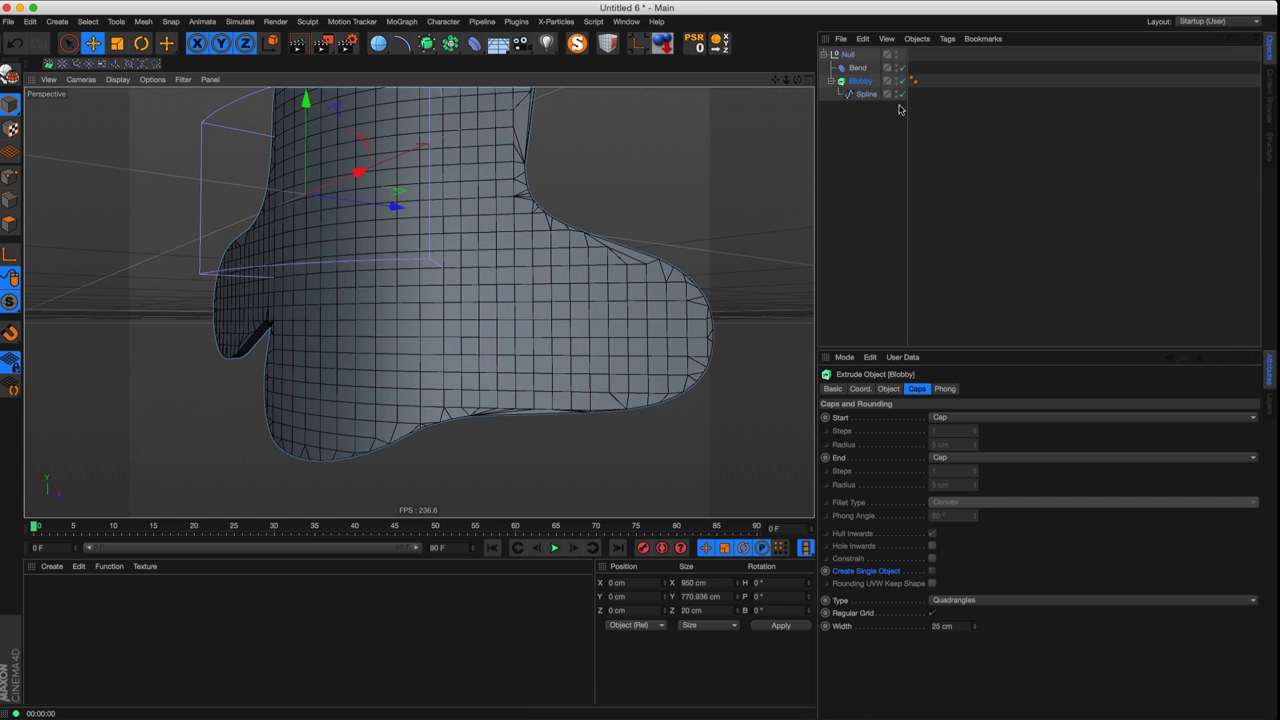
click(857, 67)
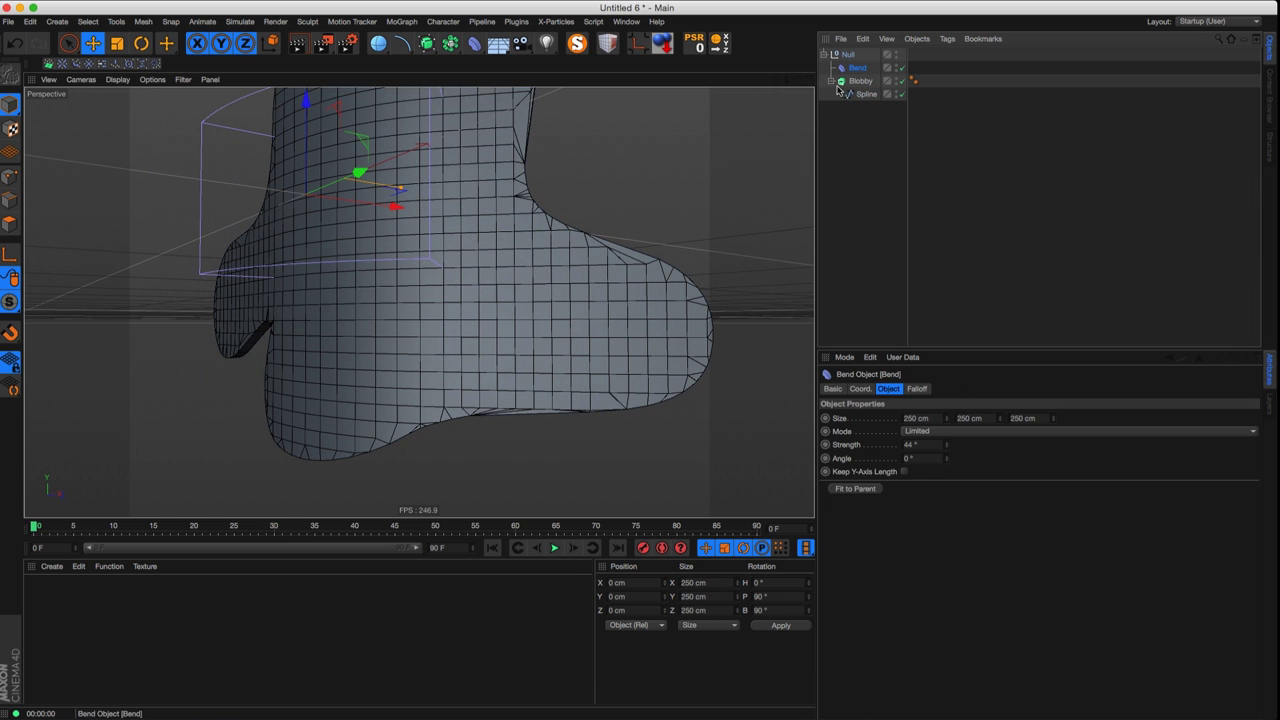
click(904, 471)
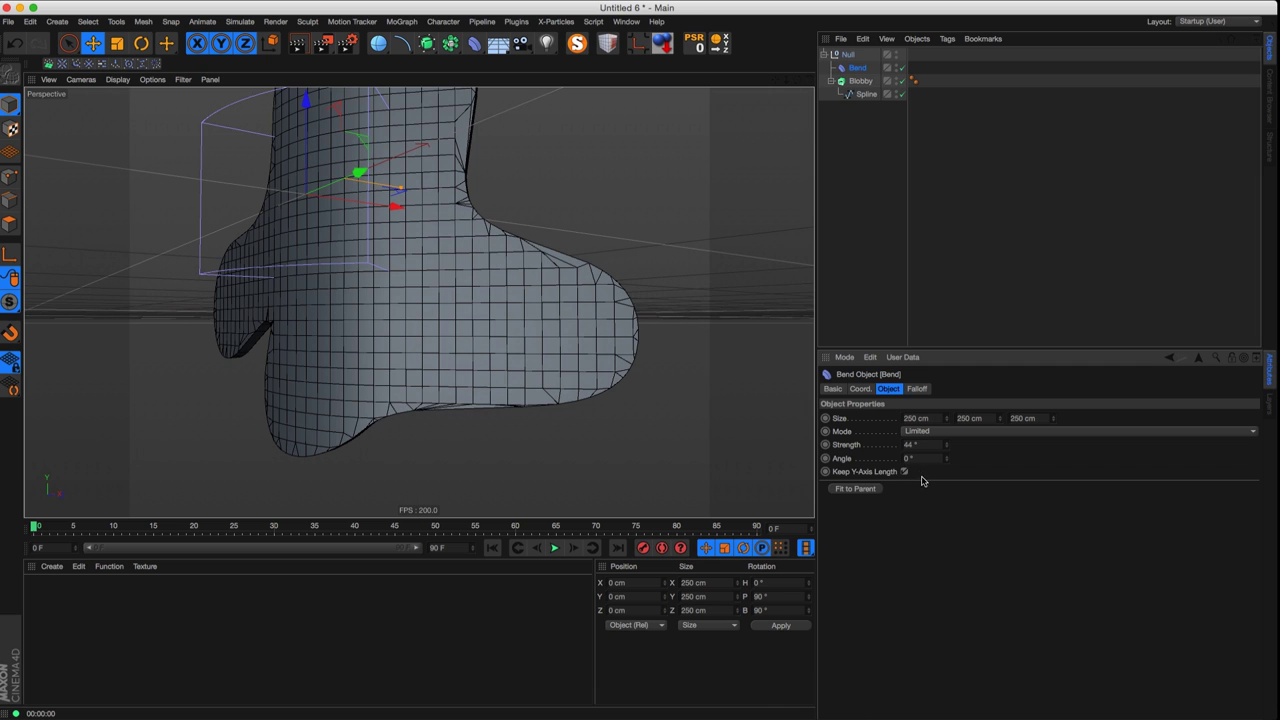
click(905, 472)
alt+drag(471, 349, 314, 355)
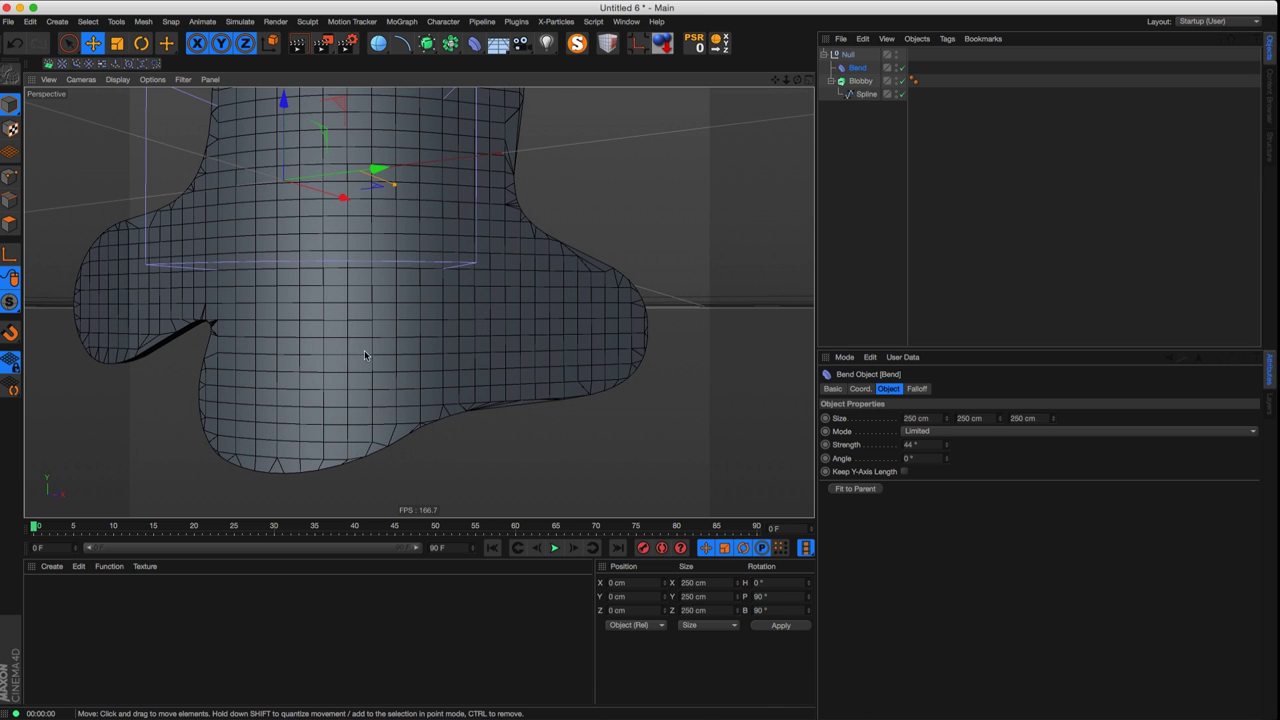
click(904, 471)
alt+drag(466, 329, 345, 370)
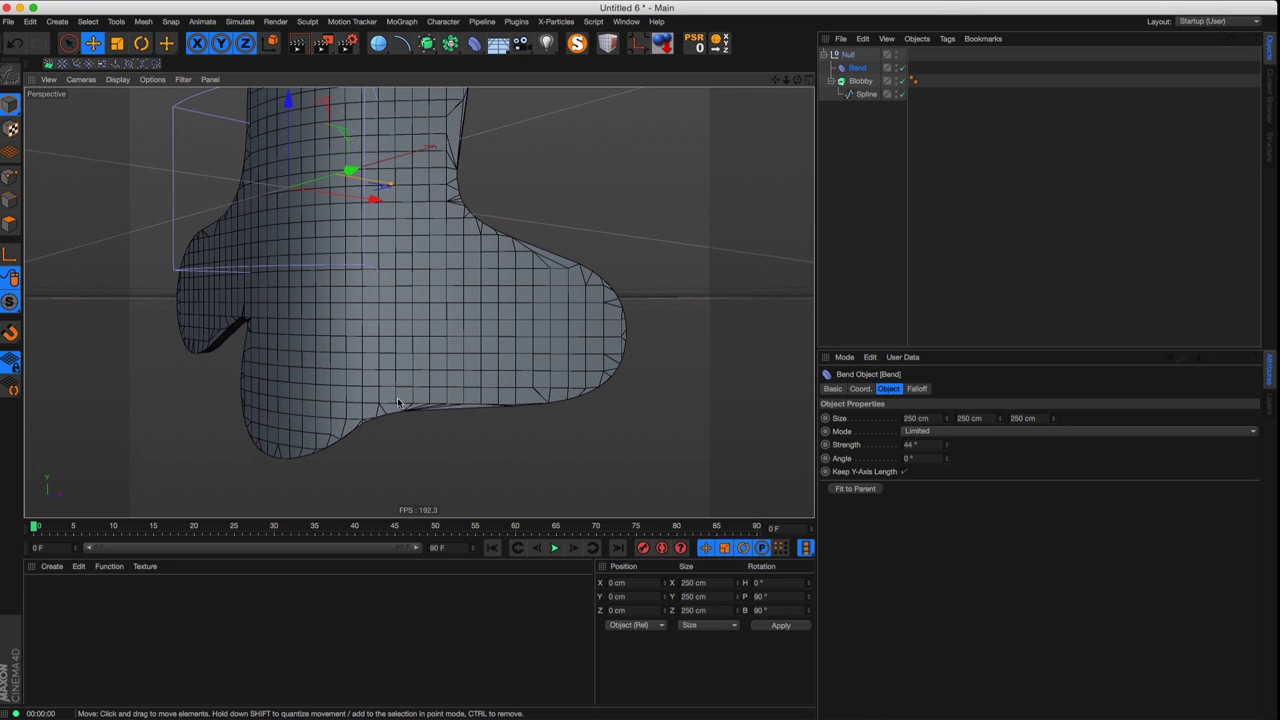
- Set the intermediate points of Blobby's spline to Subdivided after checking the uneven divisions along the extruded edge
click(862, 82)
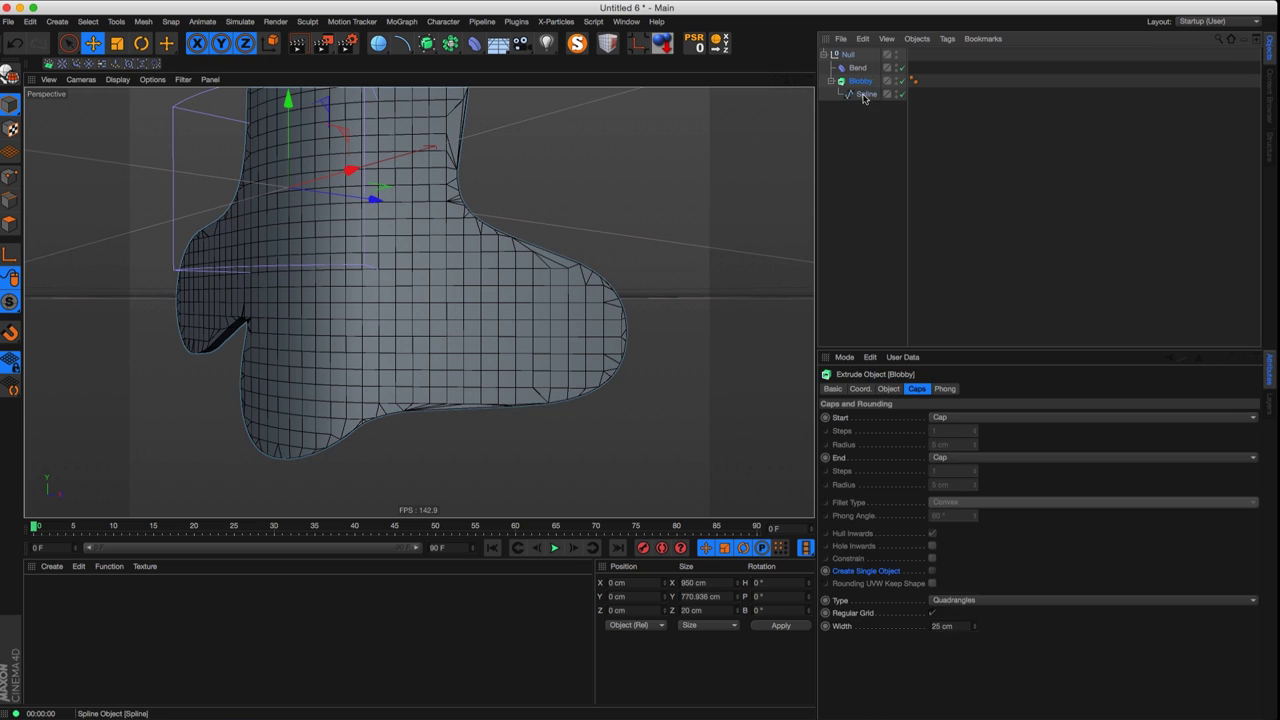
click(864, 95)
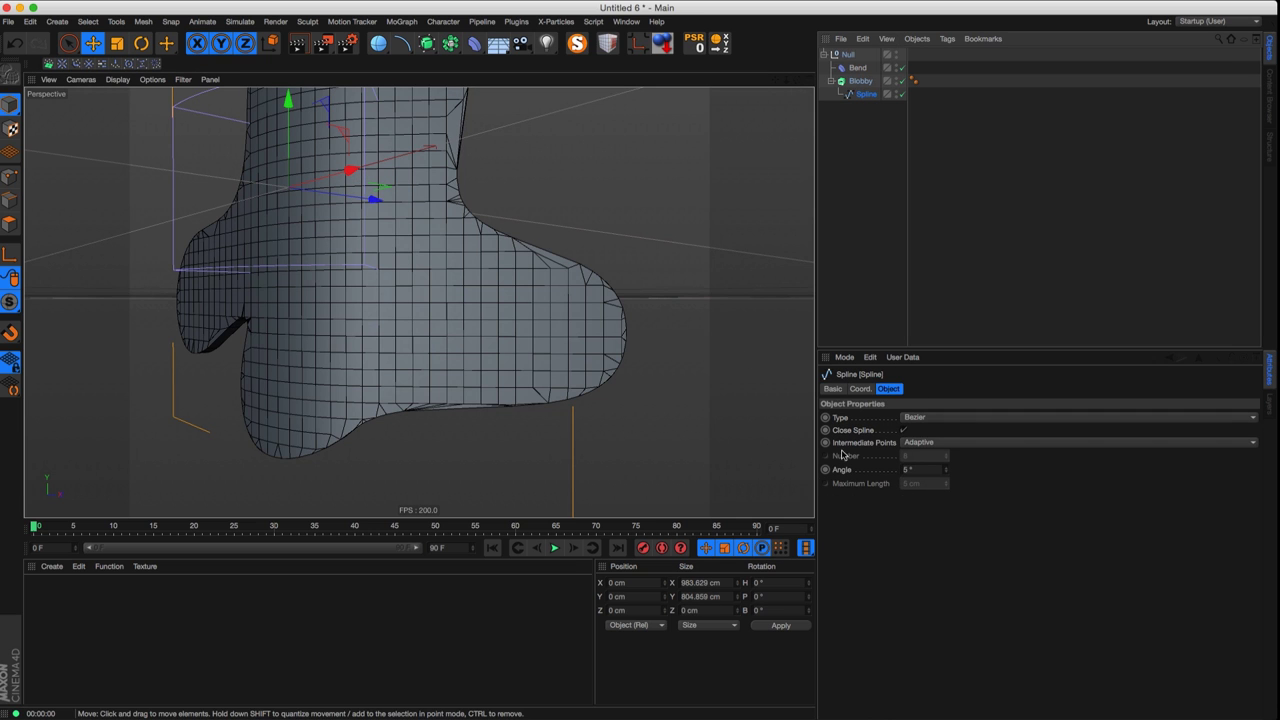
alt+middle_drag(614, 391, 623, 413)
alt+drag(622, 413, 720, 423)
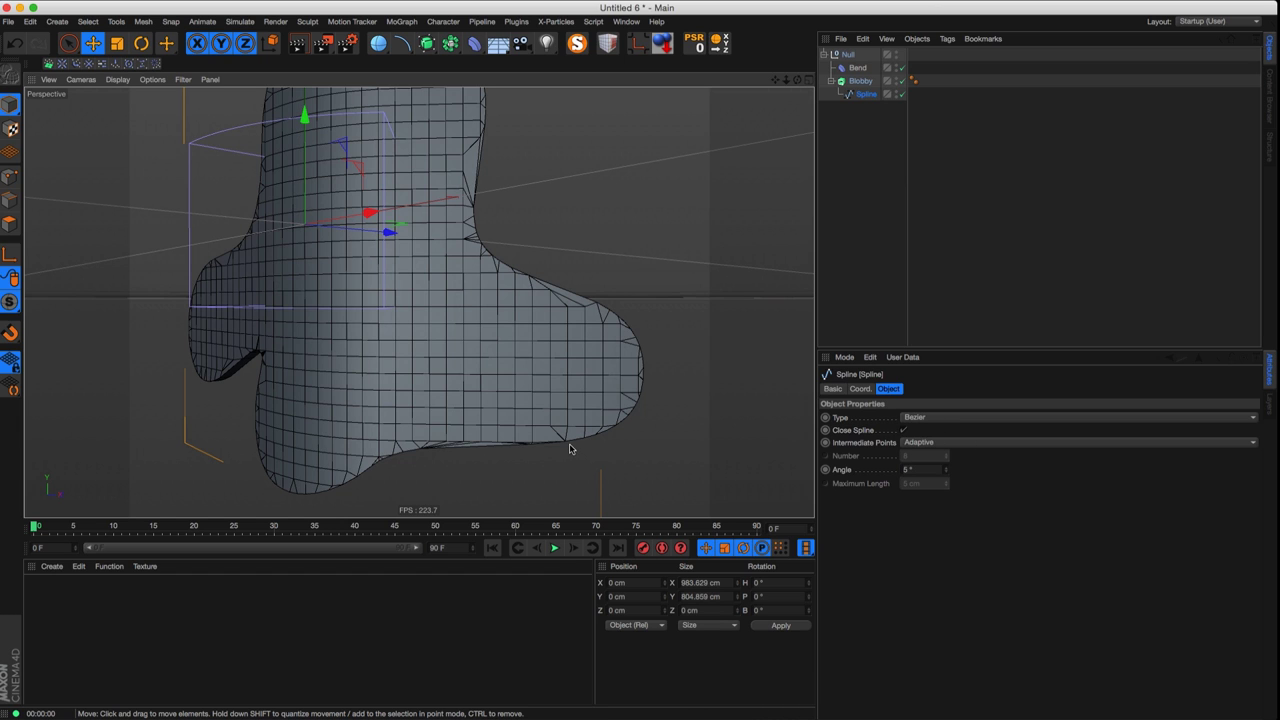
alt+drag(450, 460, 420, 428)
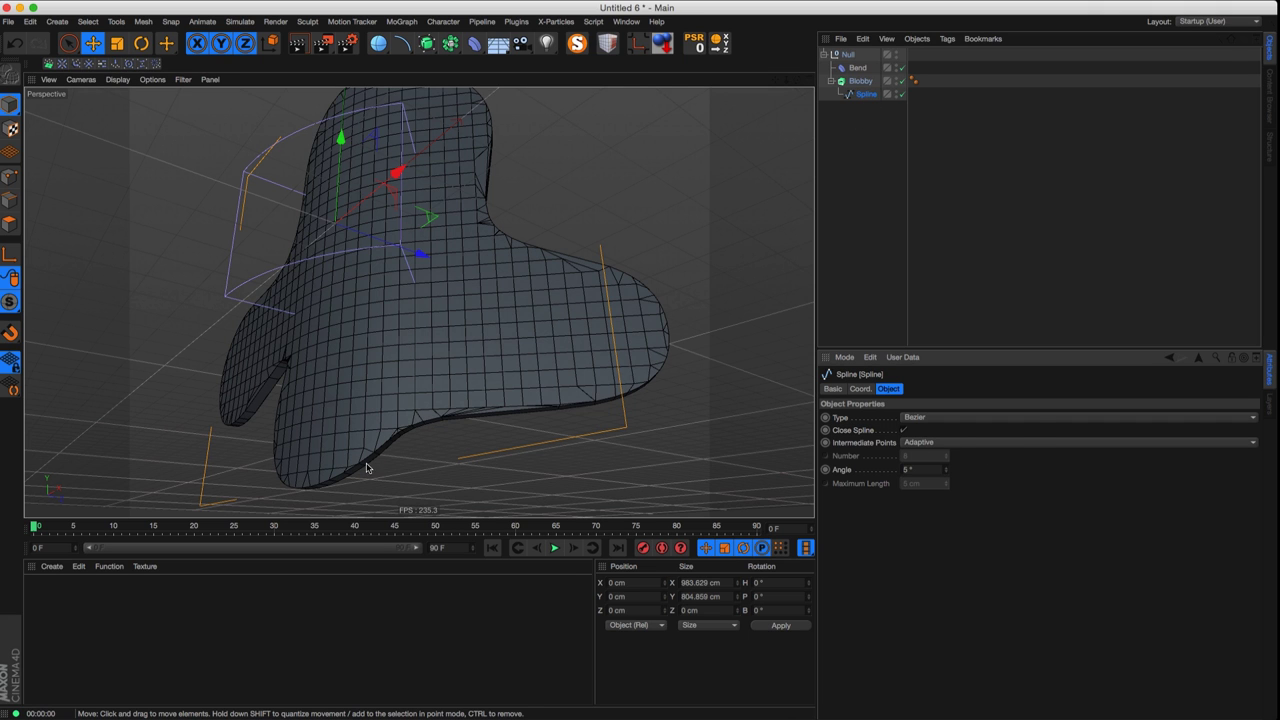
alt+drag(434, 430, 493, 403)
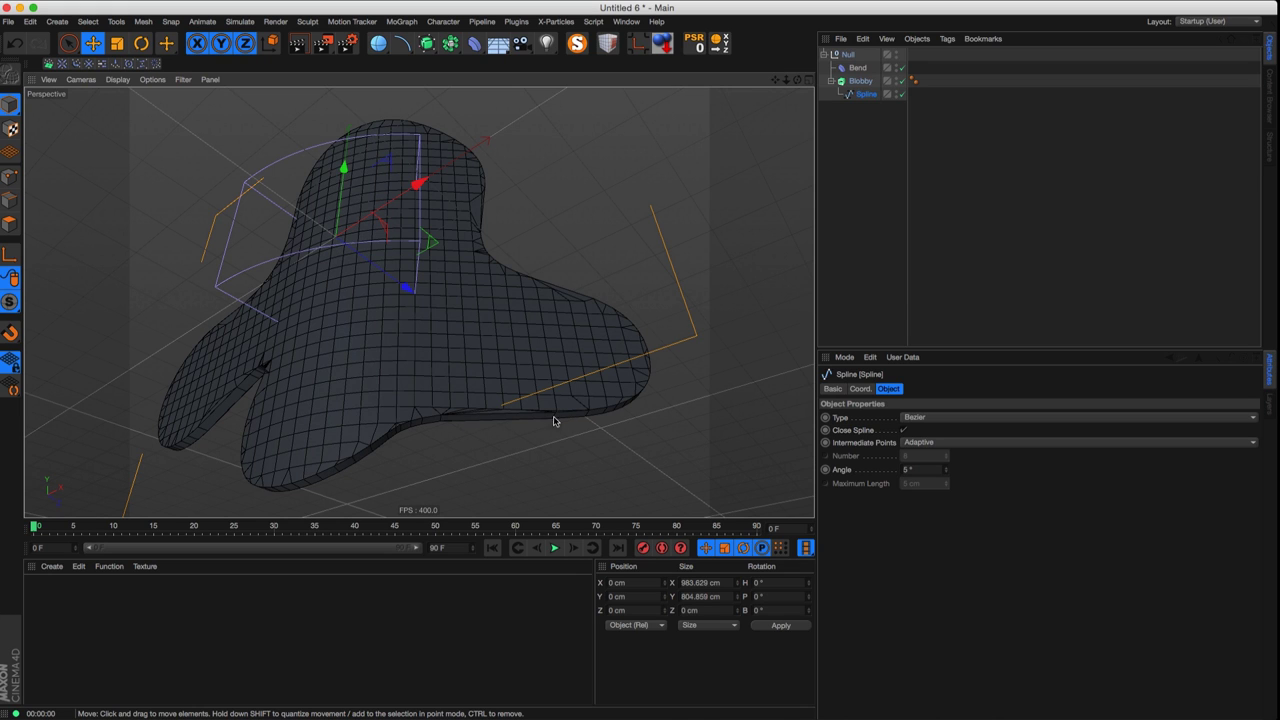
alt+drag(444, 424, 478, 414)
scroll(483, 426, up, 3)
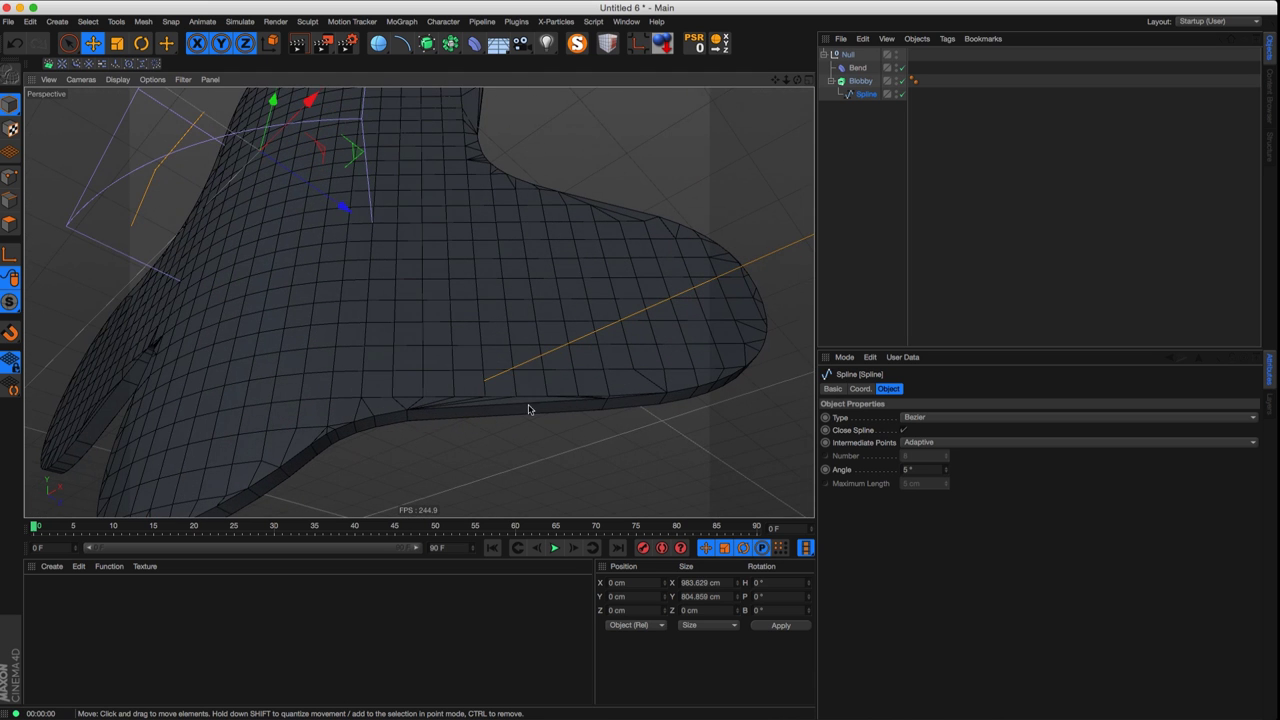
scroll(480, 416, down, 2)
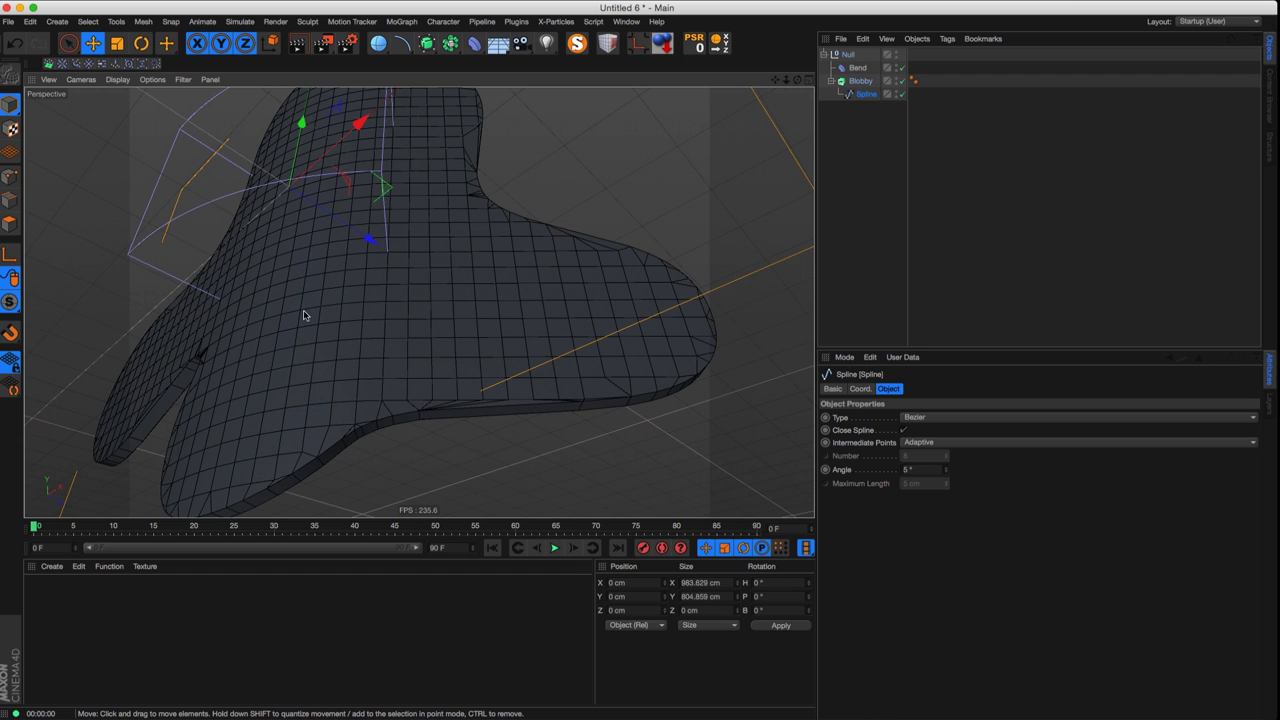
click(915, 442)
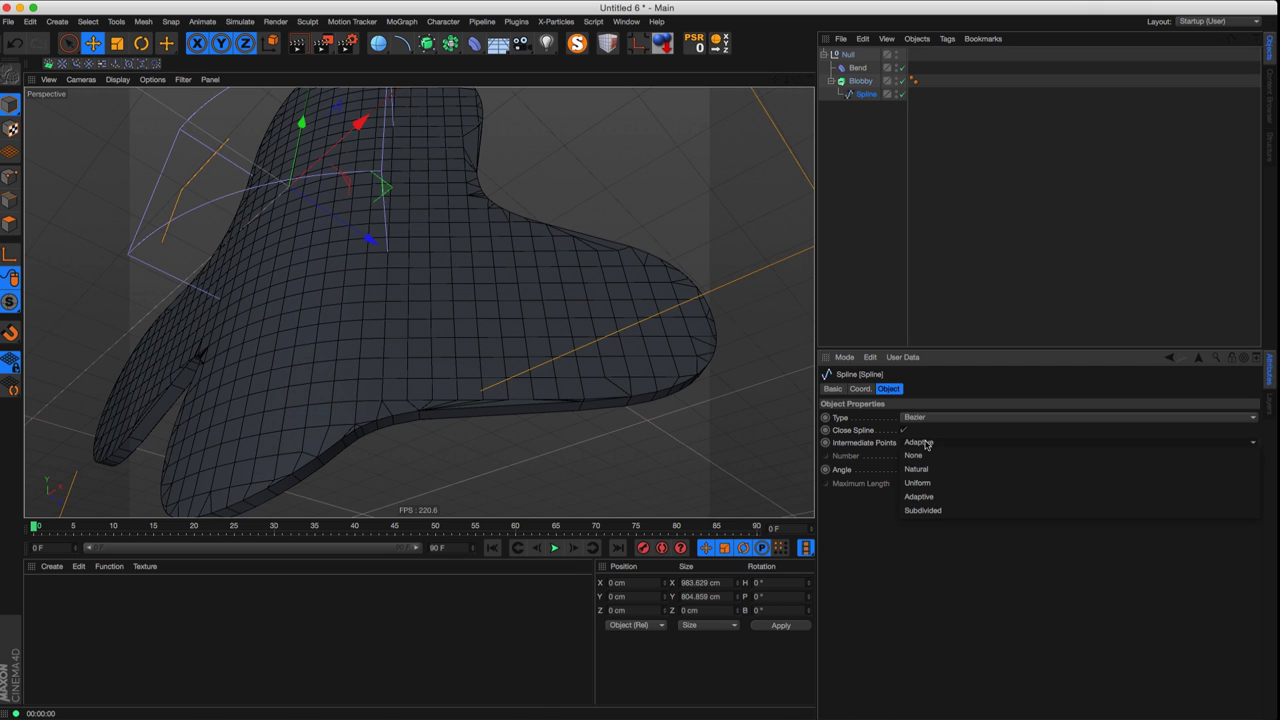
click(930, 510)
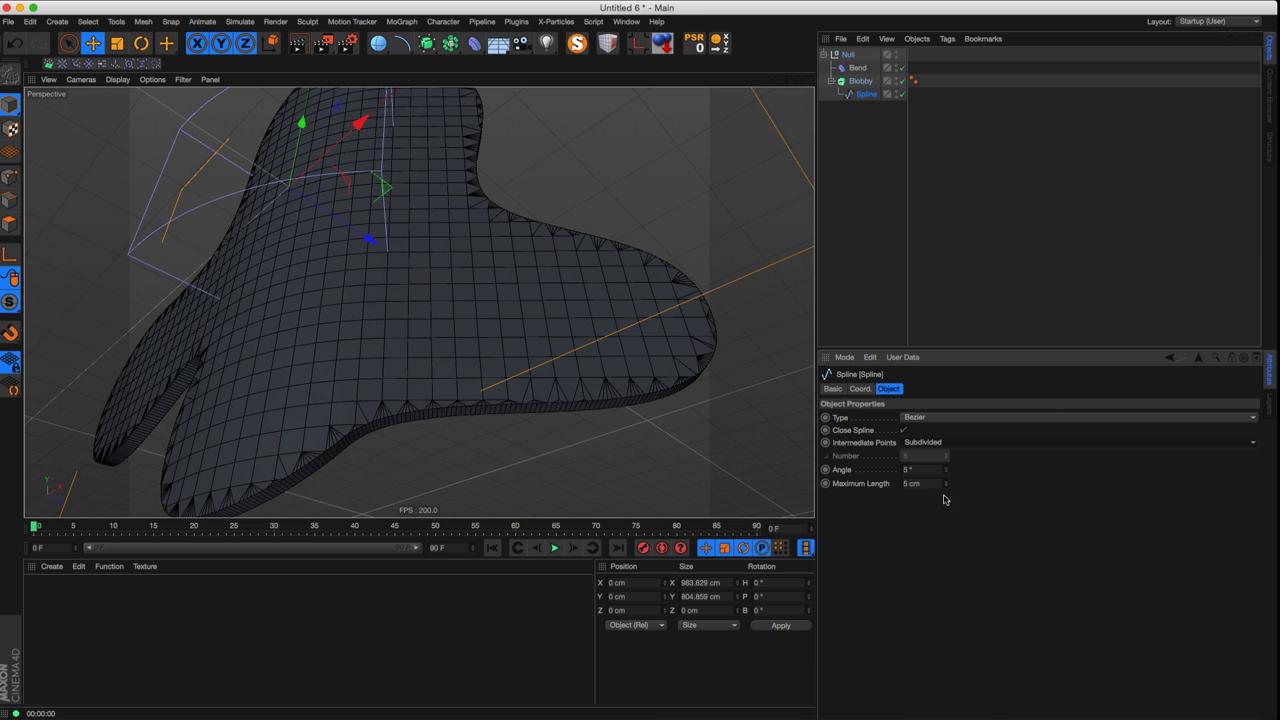
- Try an angle of 16° for the spline's subdivided intermediate points, and restore 5°
alt+drag(445, 424, 402, 417)
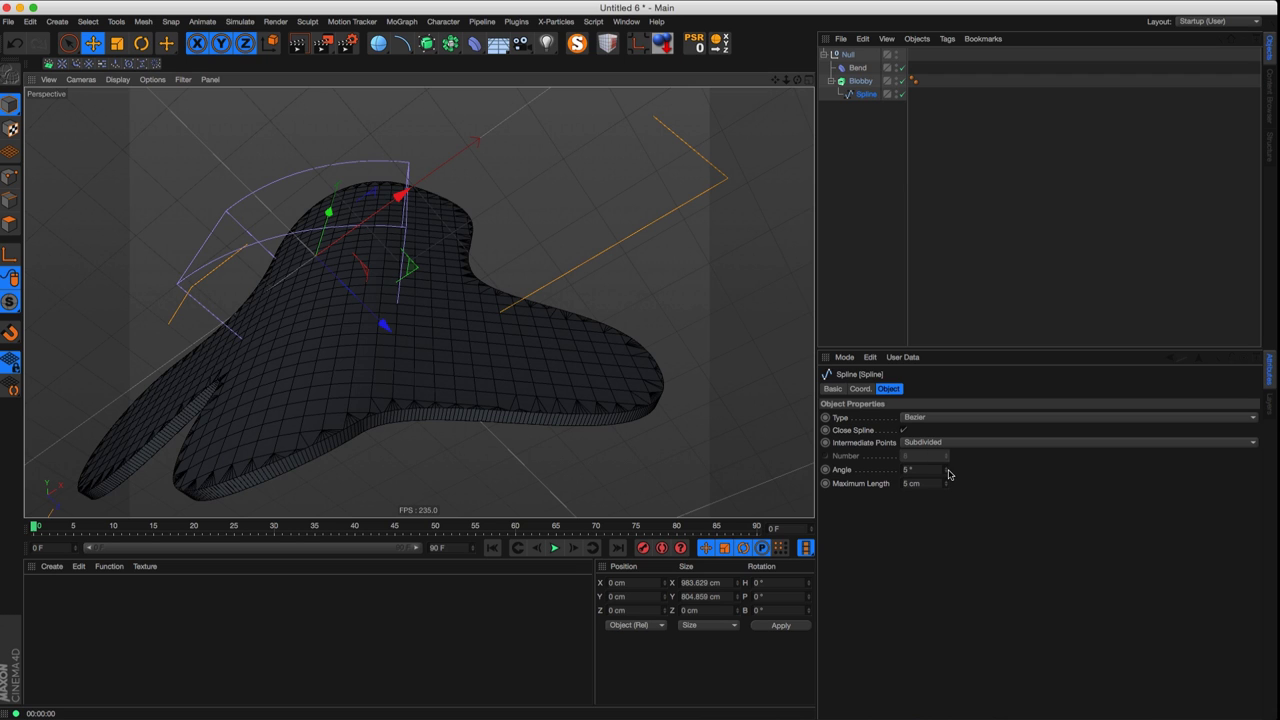
mouse_move(946, 469)
mouse_down()
mouse_move(955, 409)
mouse_move(971, 394)
mouse_move(966, 434)
mouse_move(938, 440)
mouse_move(941, 476)
mouse_up()
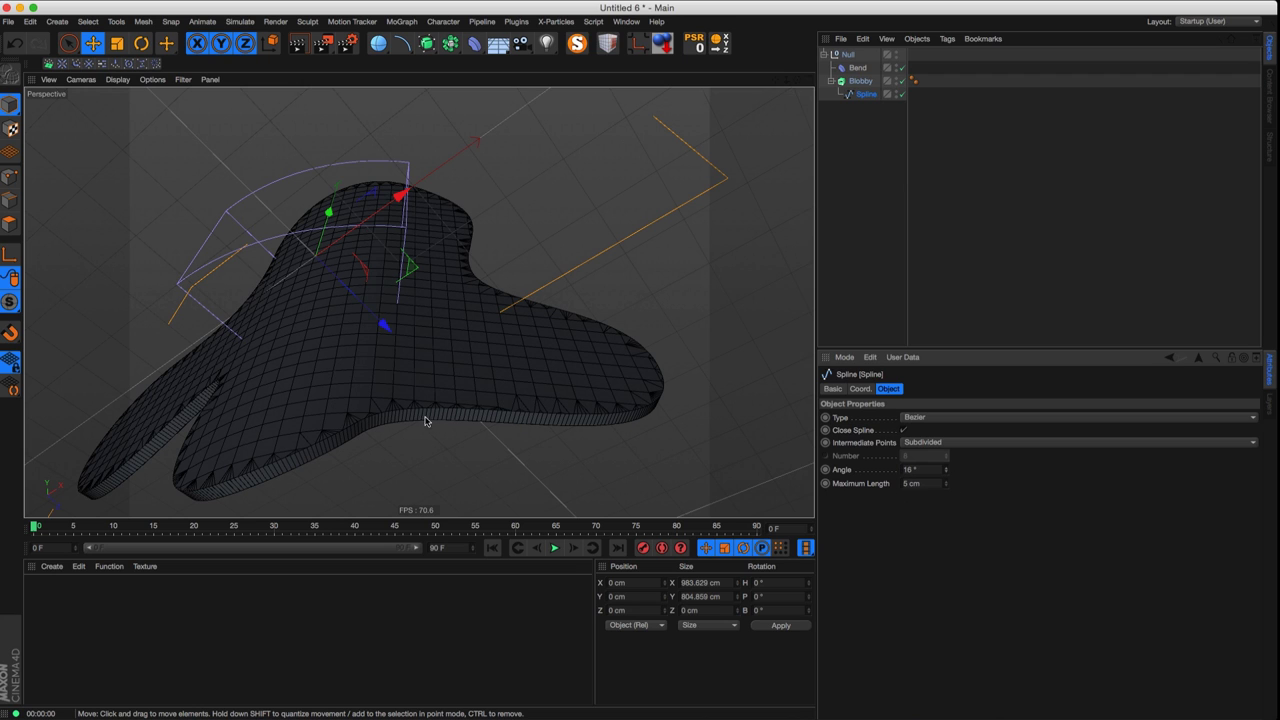
drag(948, 471, 948, 482)
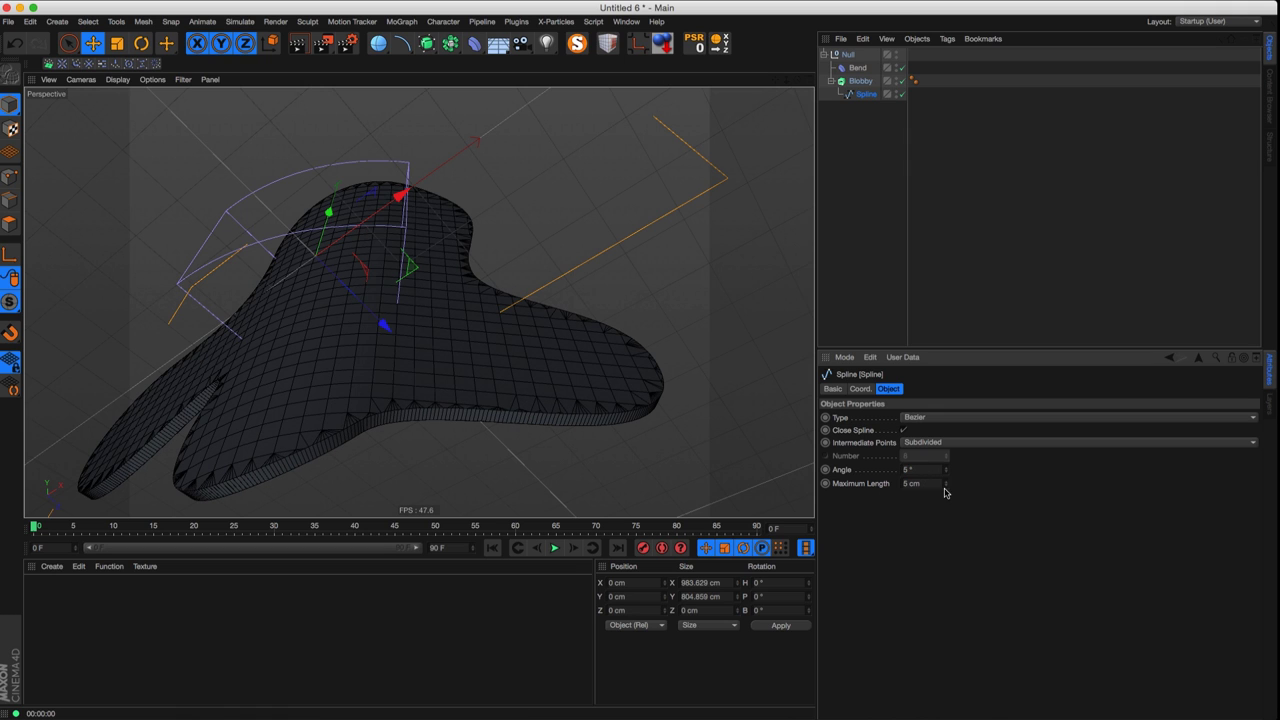
- Set the spline's maximum length to 25 cm to match the width of Blobby's regular cap grid
mouse_move(946, 484)
mouse_down()
mouse_move(954, 452)
mouse_move(948, 481)
mouse_up()
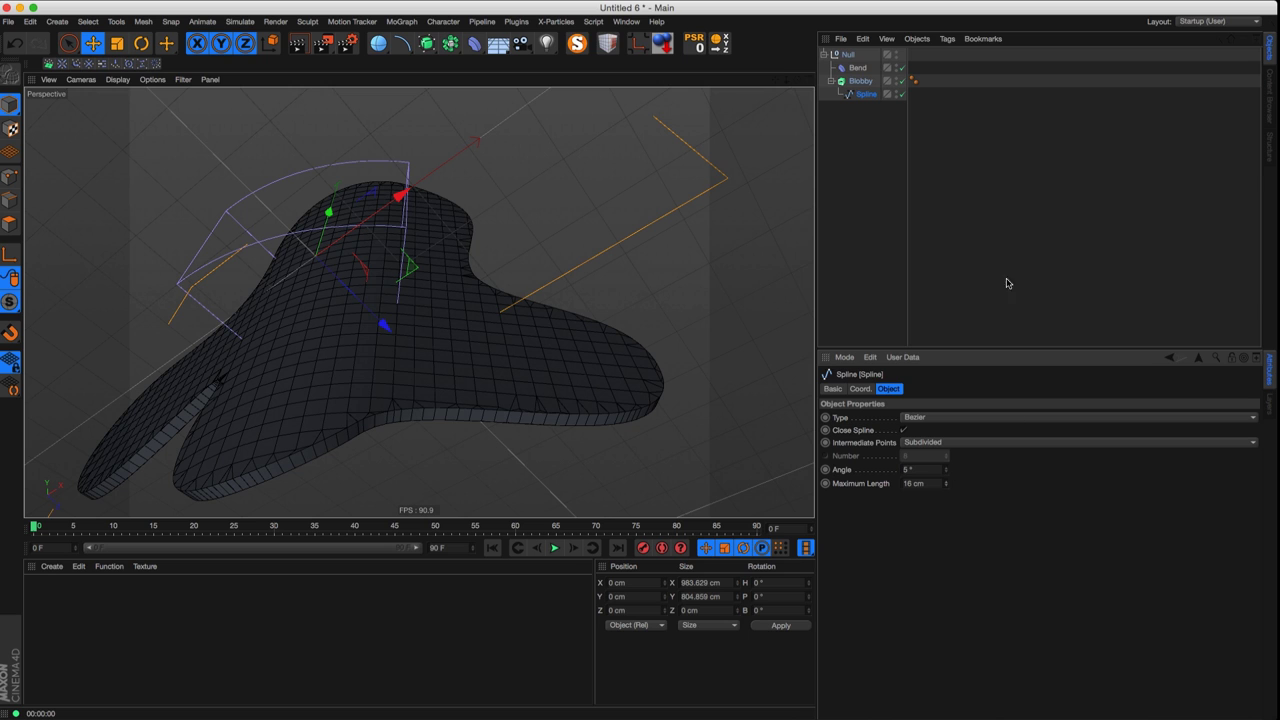
click(860, 80)
click(916, 388)
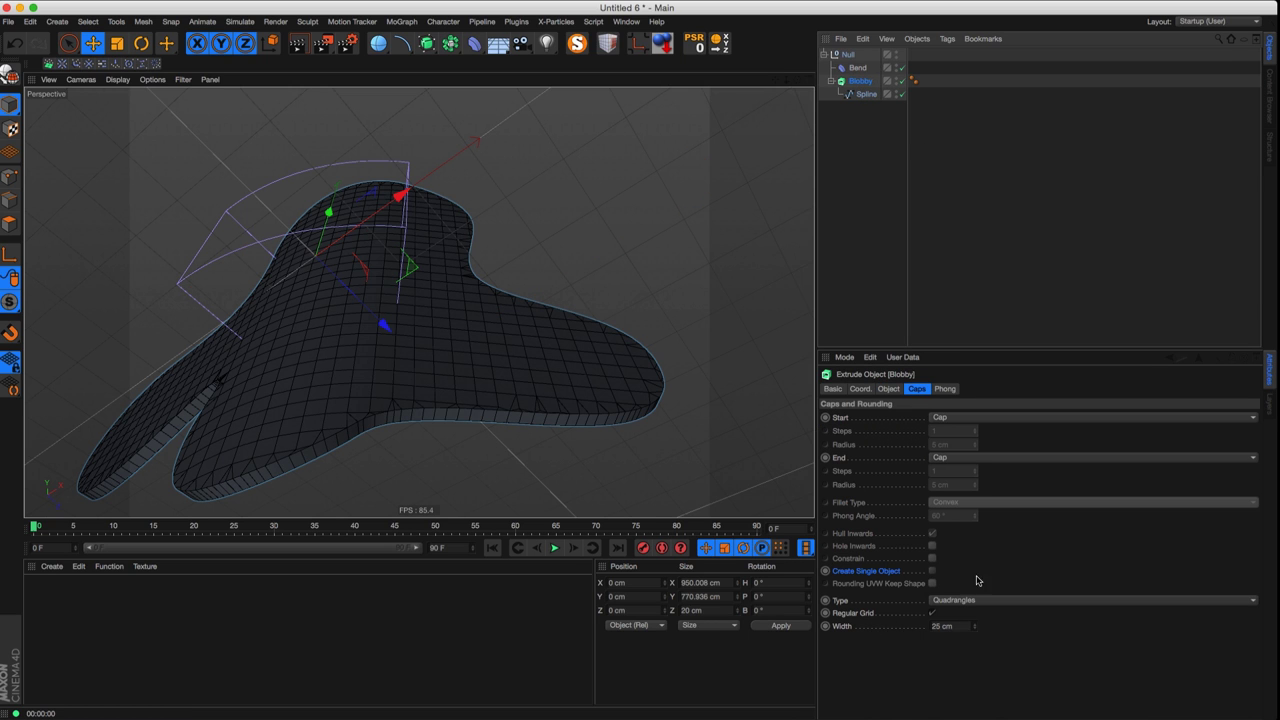
click(866, 94)
click(864, 80)
click(955, 626)
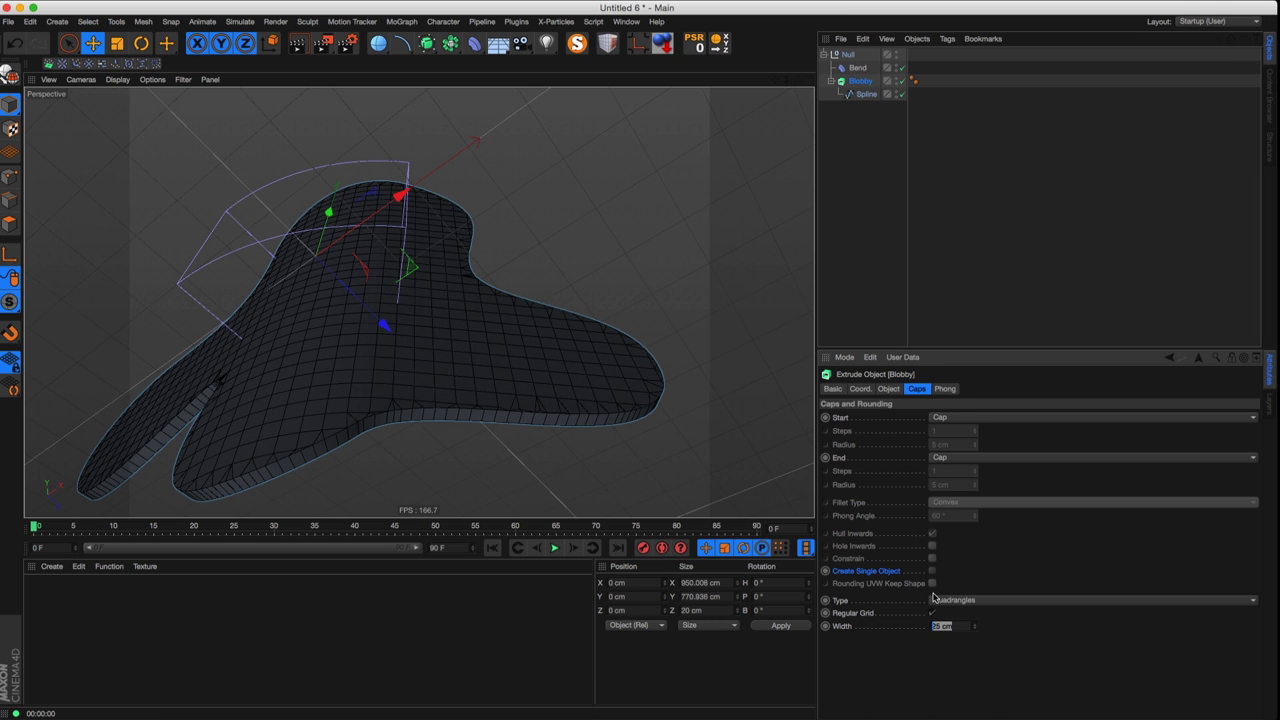
click(866, 95)
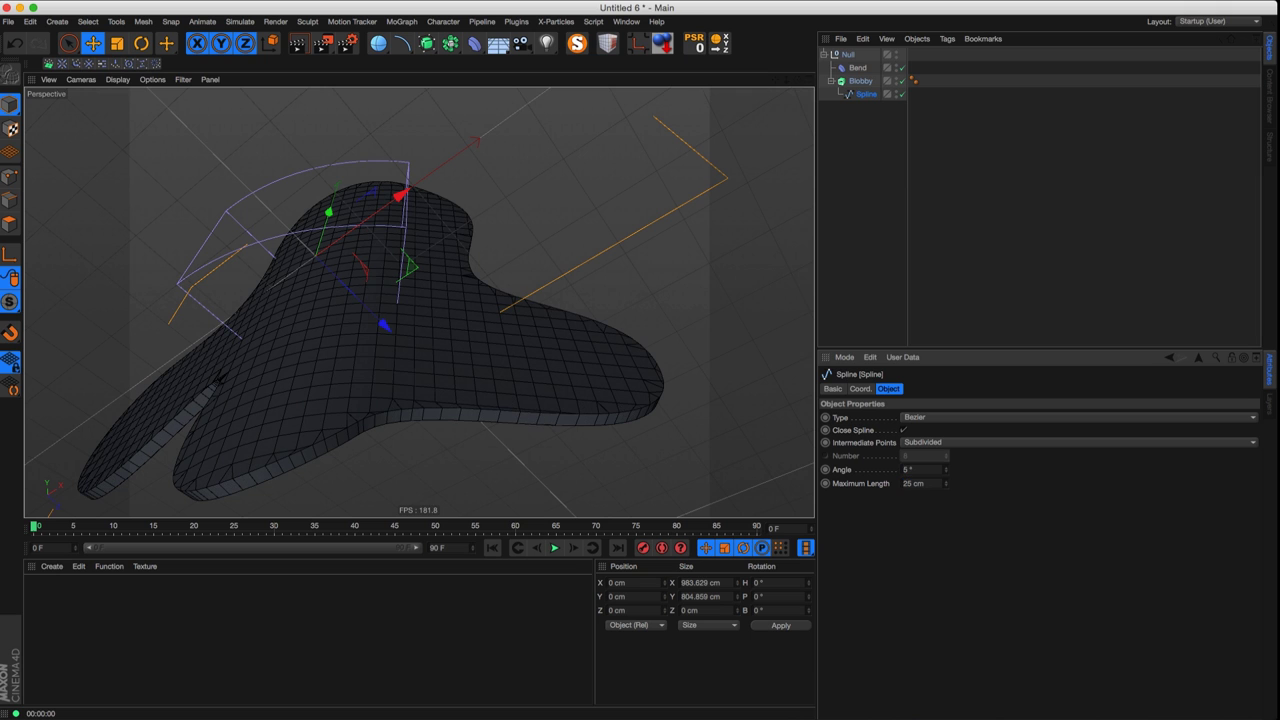
- Examine the evenly subdivided Blobby mesh and its extruded edges from several sides, up close and as a whole
alt+drag(411, 443, 423, 374)
alt+drag(300, 370, 255, 277)
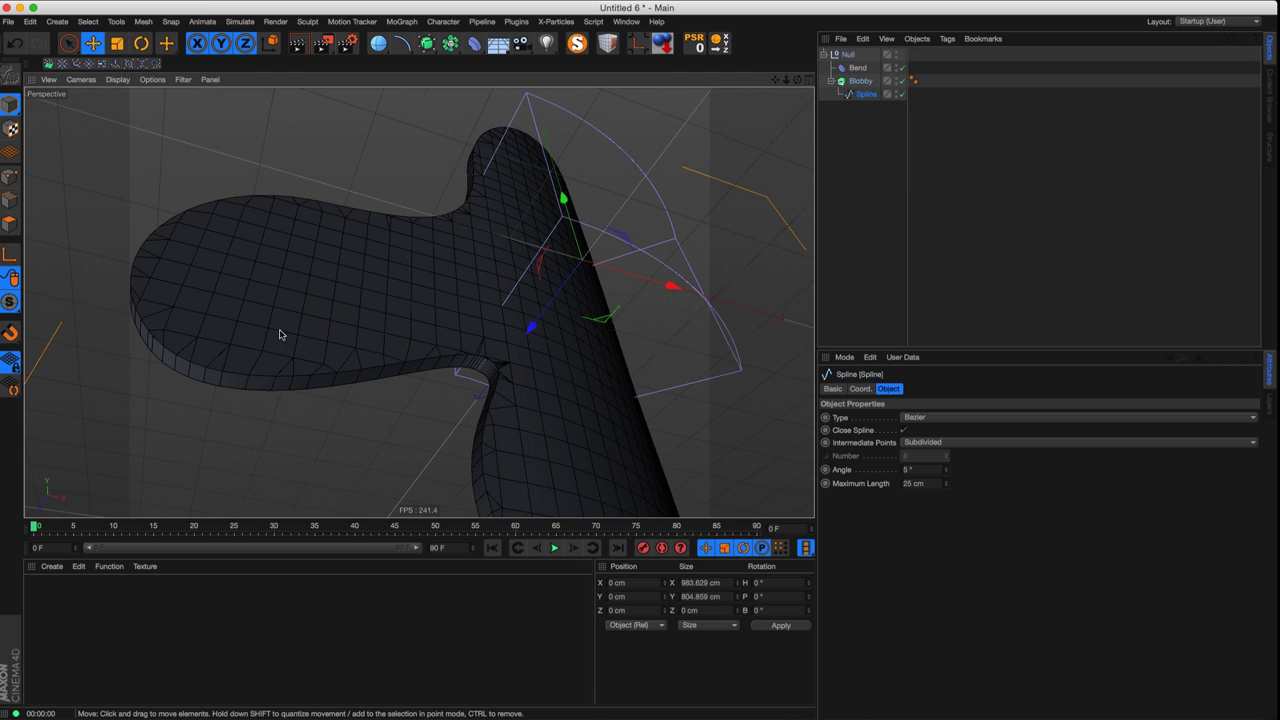
alt+drag(280, 400, 275, 411)
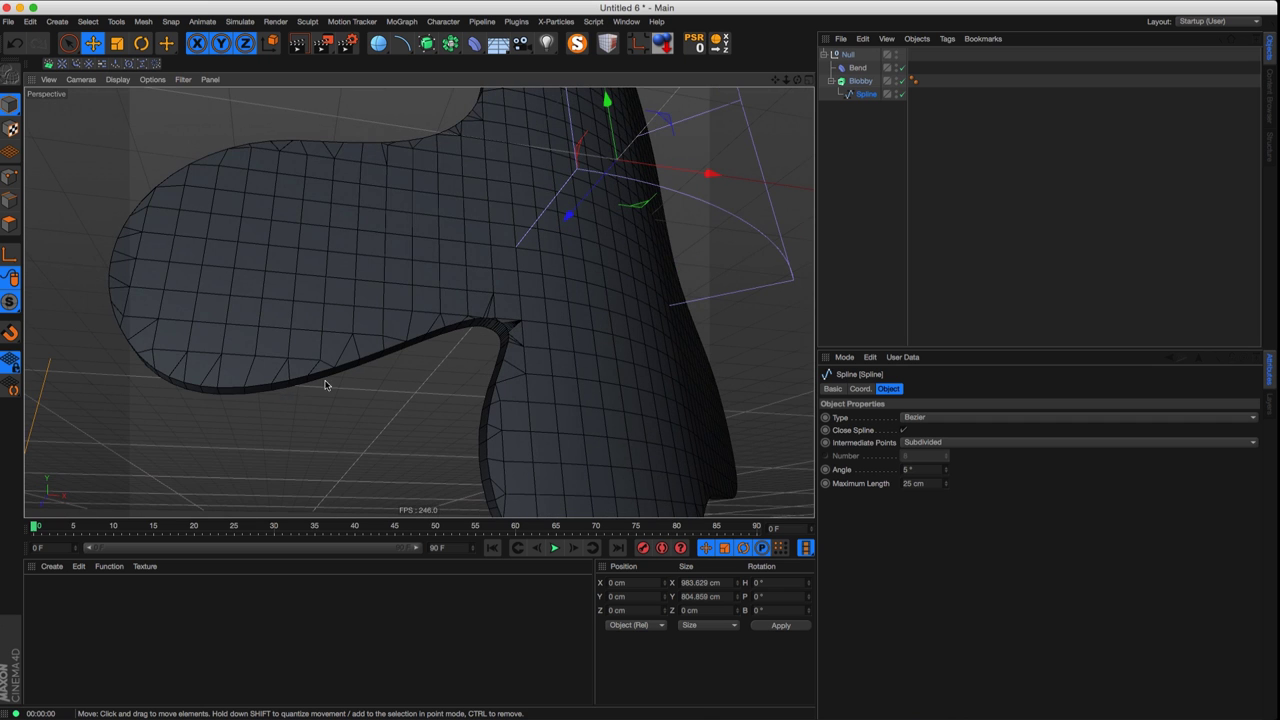
alt+drag(497, 337, 423, 342)
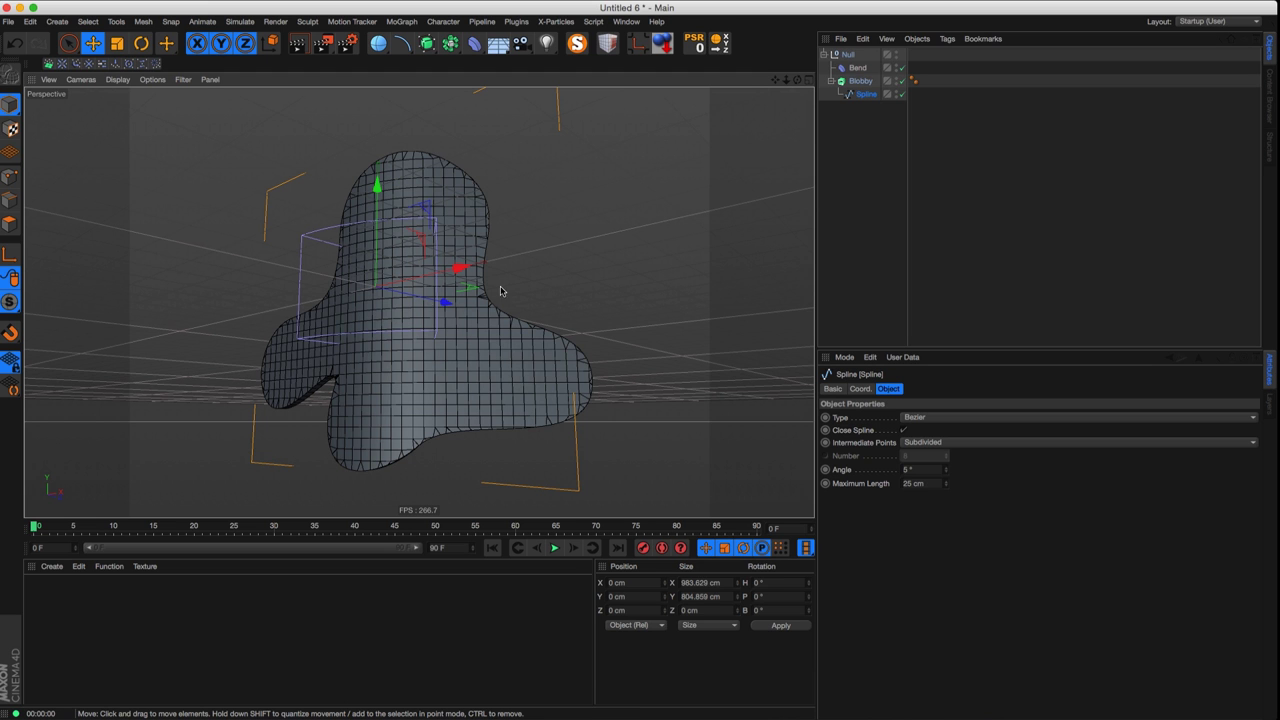
alt+drag(415, 385, 578, 328)
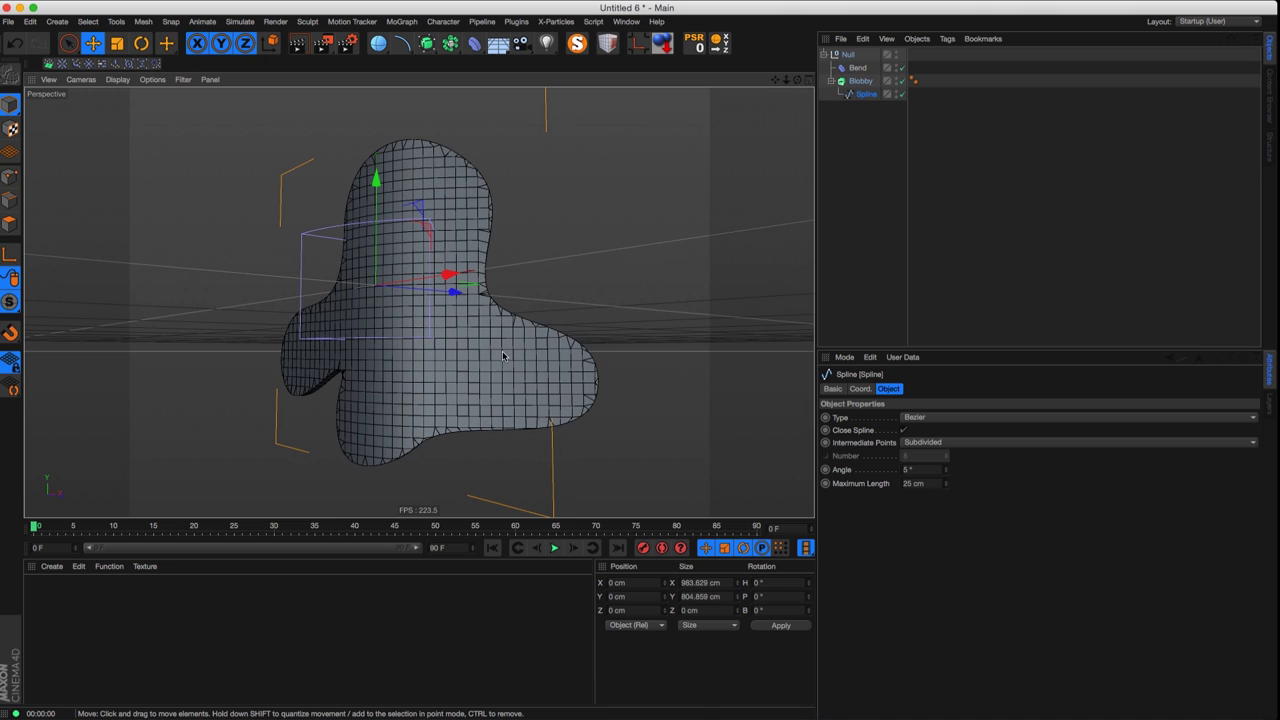
alt+drag(503, 356, 500, 312)
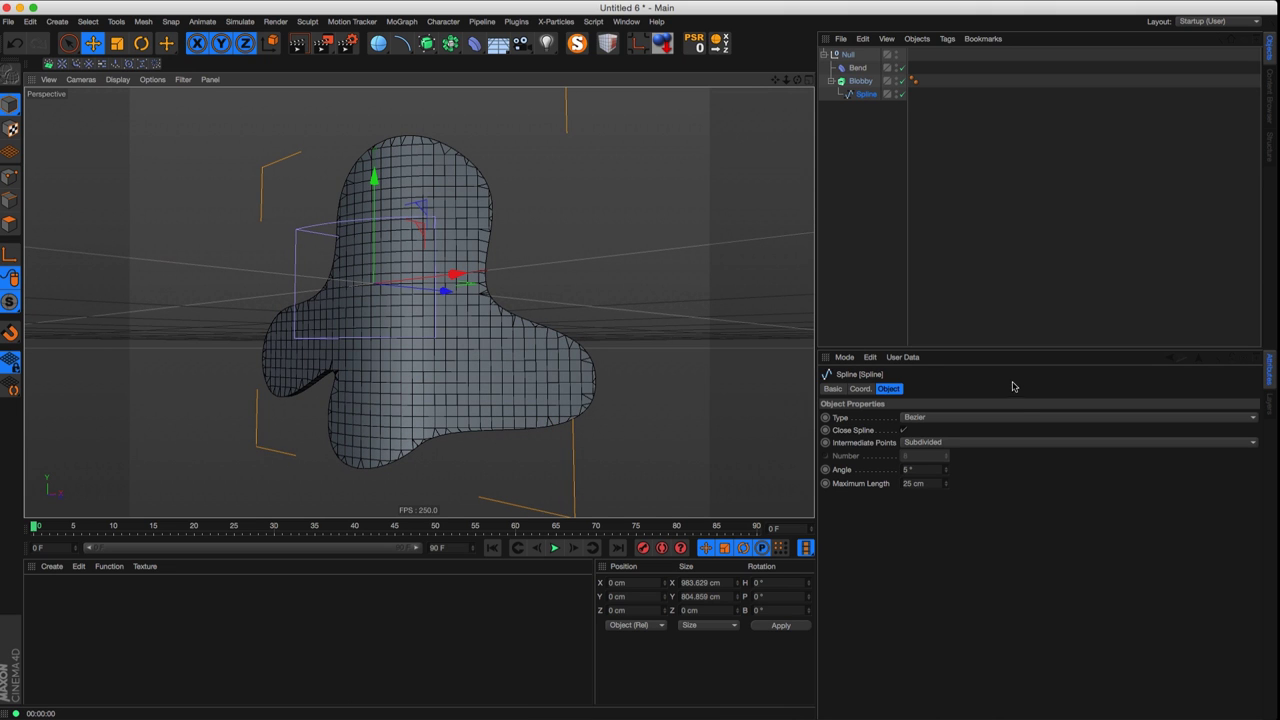
alt+drag(564, 409, 500, 412)
alt+drag(611, 394, 462, 390)
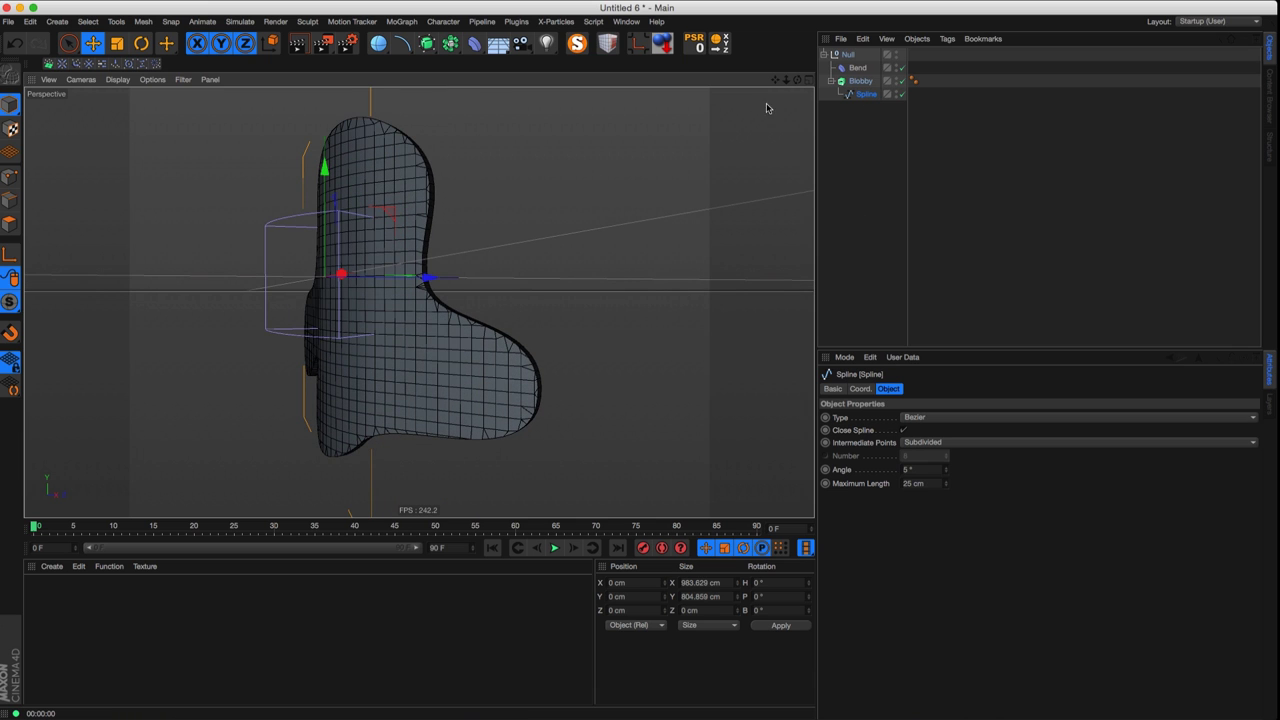
- Switch to the bending.c4d scene to examine the wireframe of the finished spherical form, and return to the Untitled 6 scene
click(627, 21)
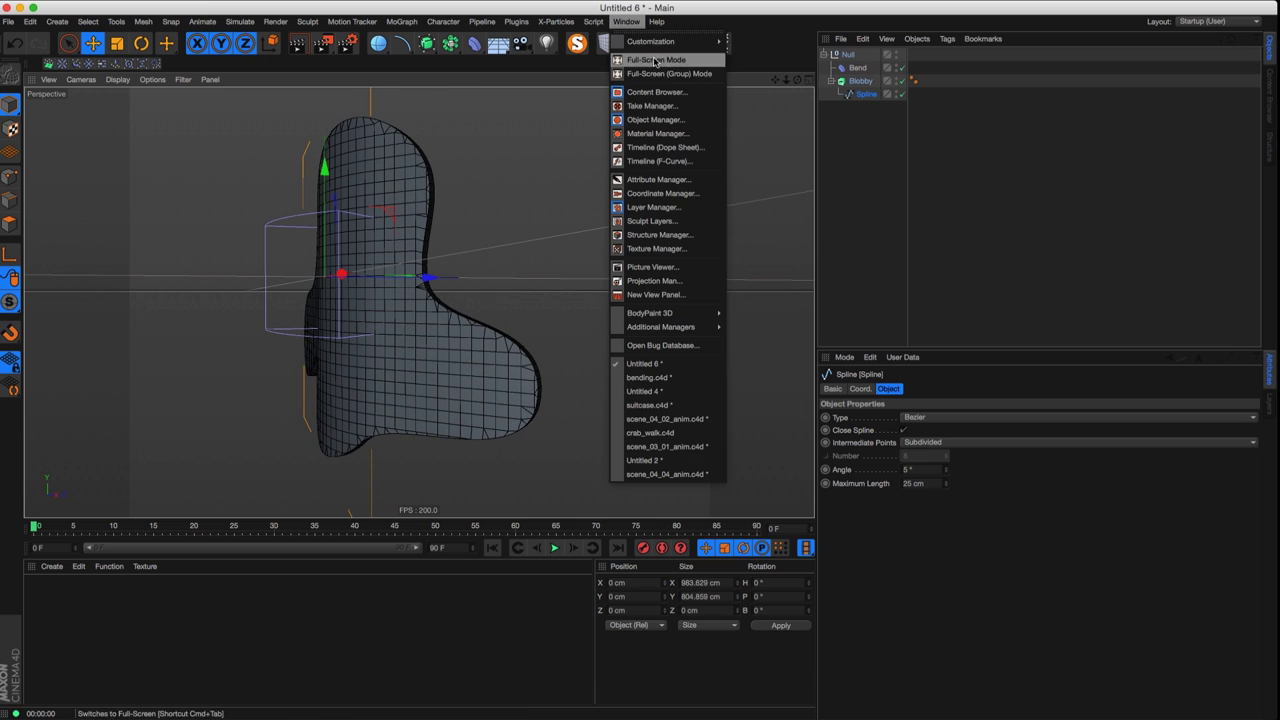
click(665, 391)
scroll(456, 192, up, 4)
alt+drag(456, 192, 300, 200)
scroll(462, 209, up, 5)
click(627, 21)
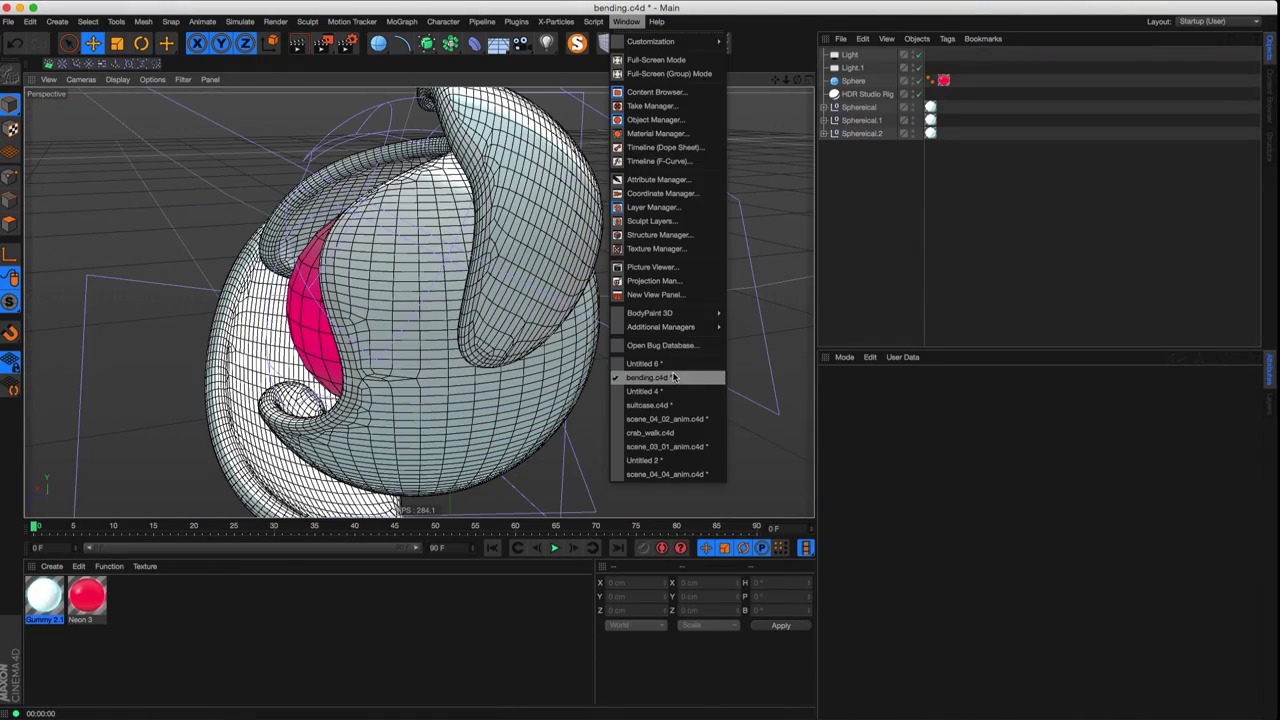
click(655, 363)
- Change both the start and end caps of Blobby to Fillet Cap
alt+drag(468, 367, 425, 382)
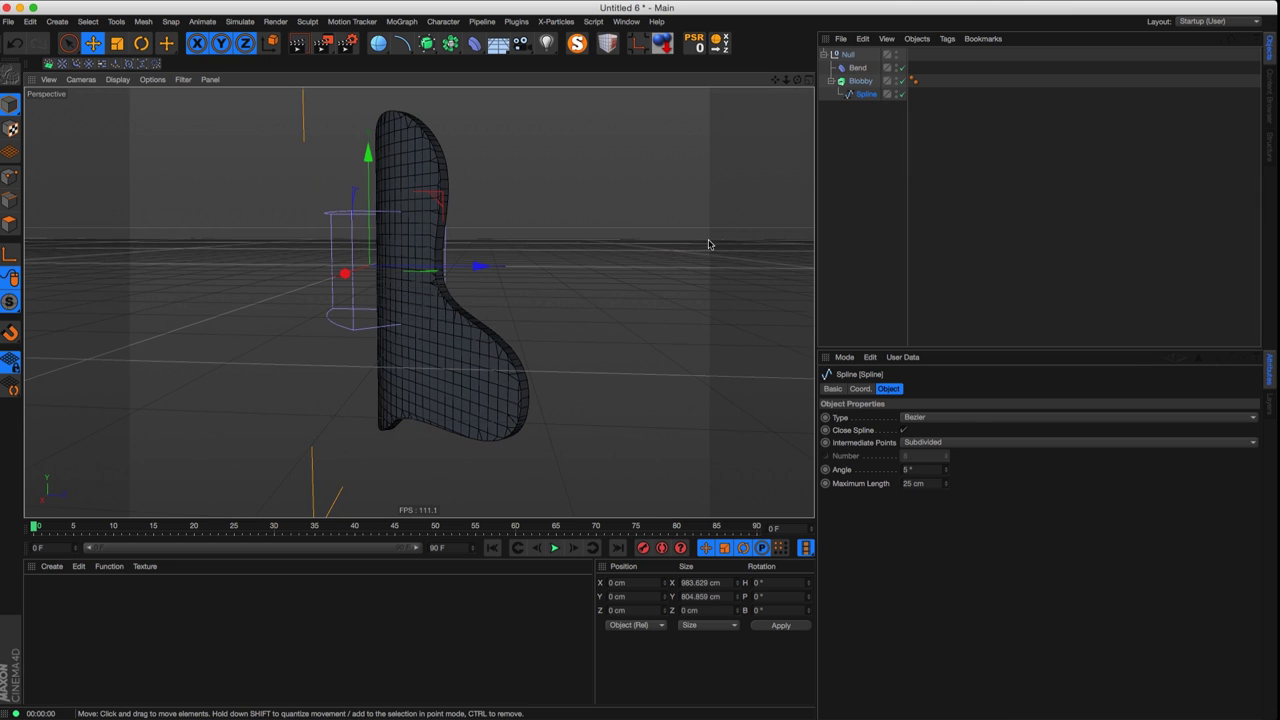
click(843, 81)
click(958, 418)
click(948, 471)
click(960, 457)
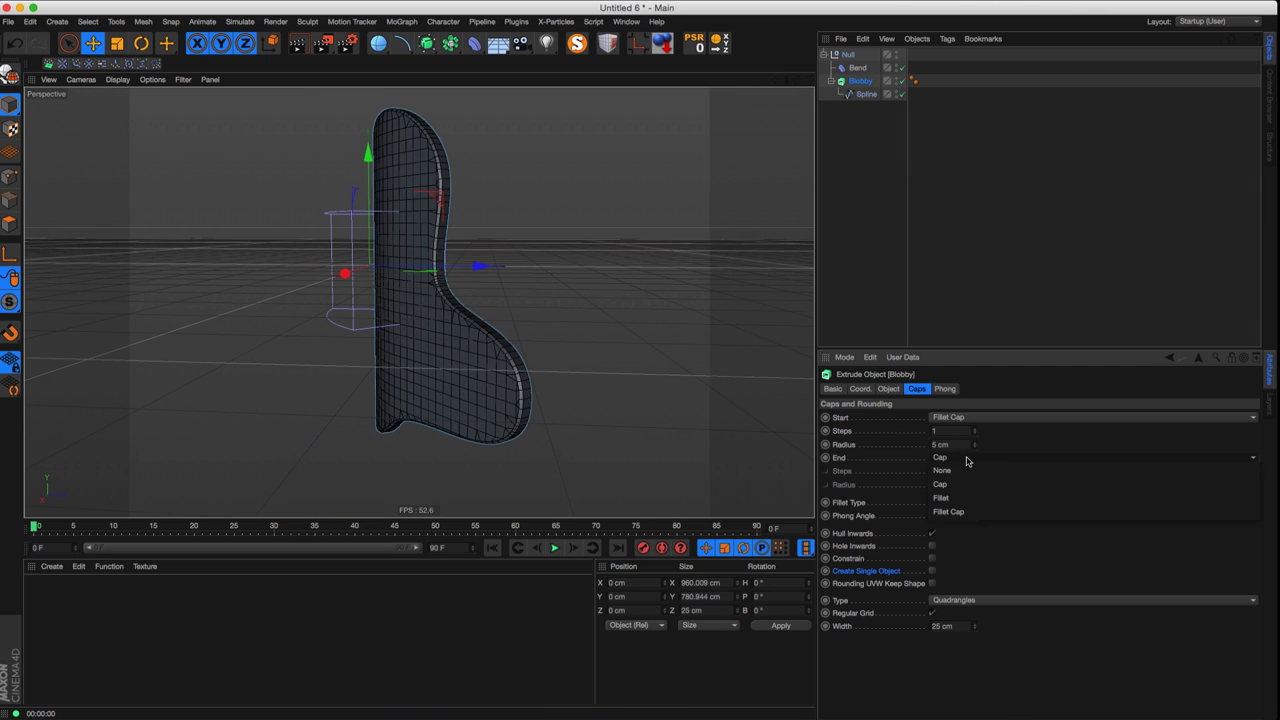
click(962, 512)
scroll(488, 382, up, 3)
alt+drag(488, 382, 537, 393)
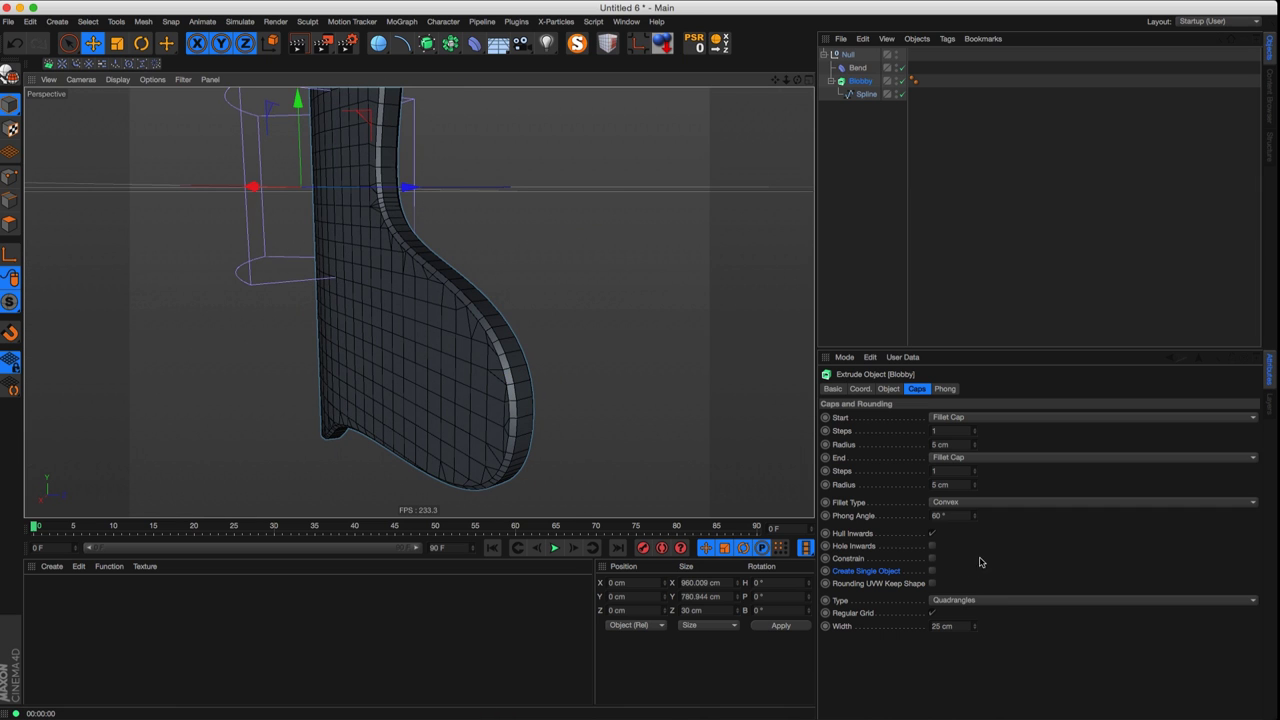
- Enable Create Single Object for Blobby's caps and test-render the view to check the shading along the fillet edge
click(932, 572)
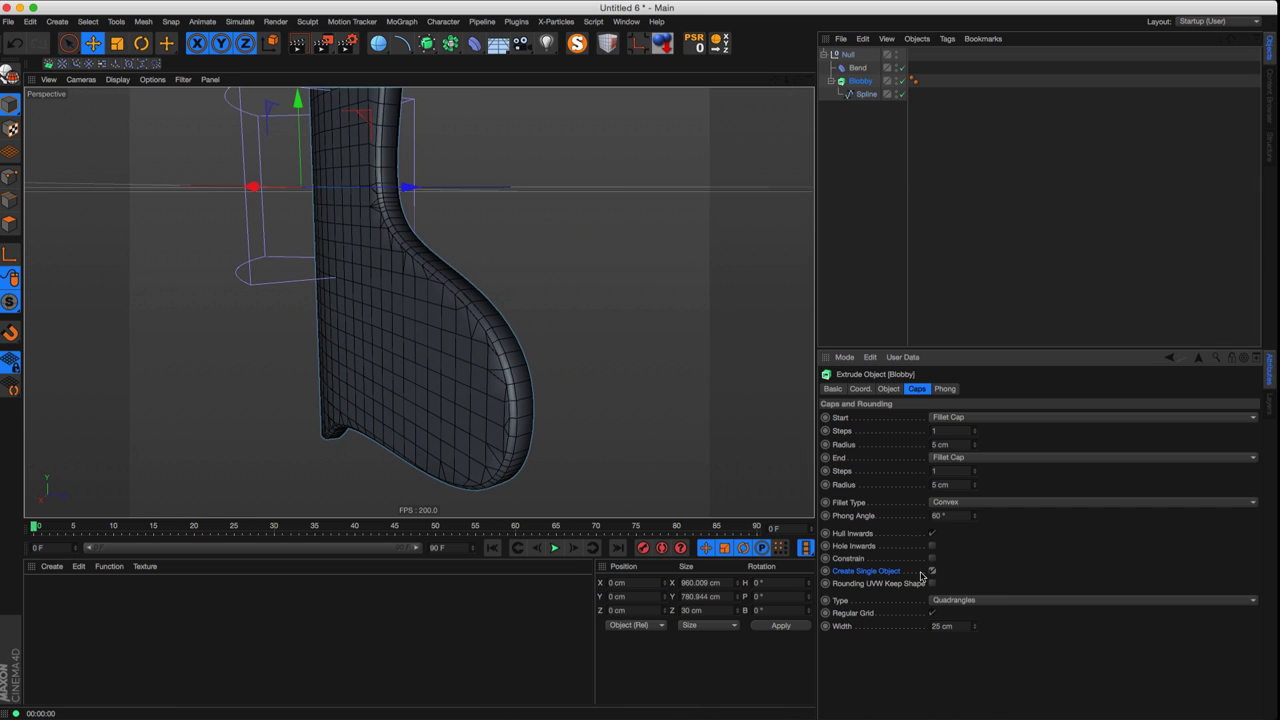
alt+drag(571, 373, 511, 380)
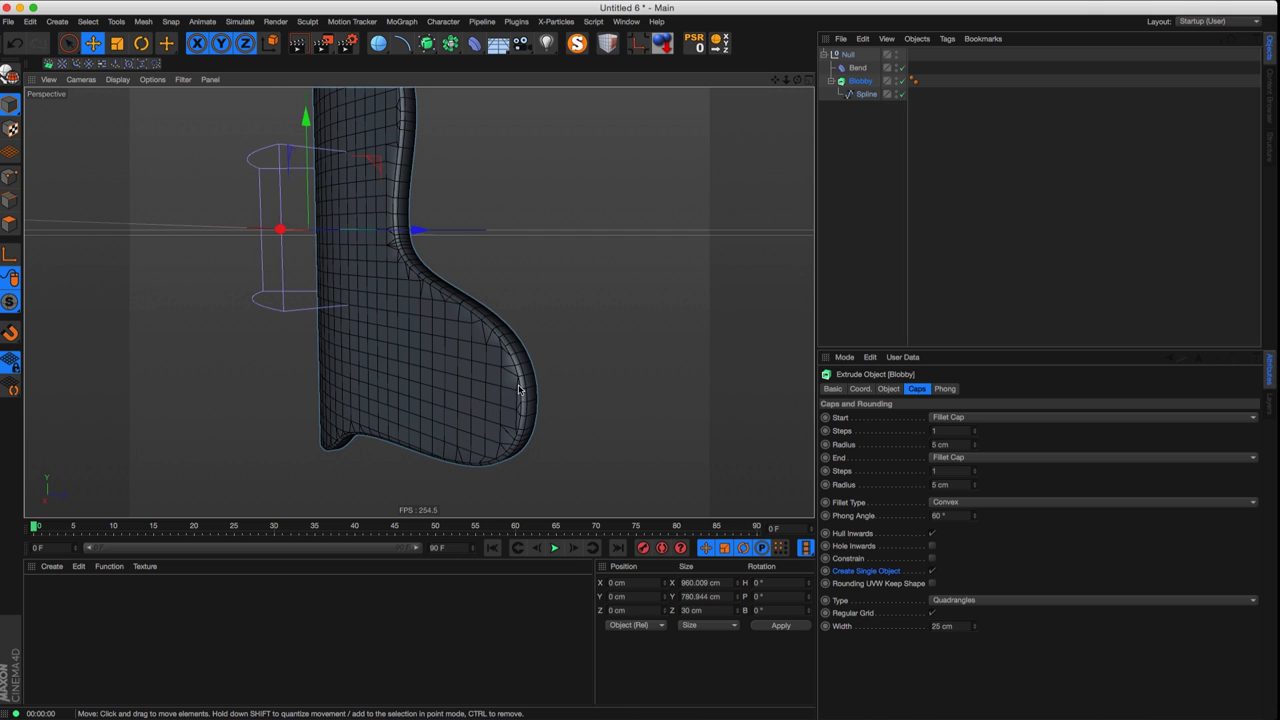
key(super+r)
alt+drag(533, 385, 523, 374)
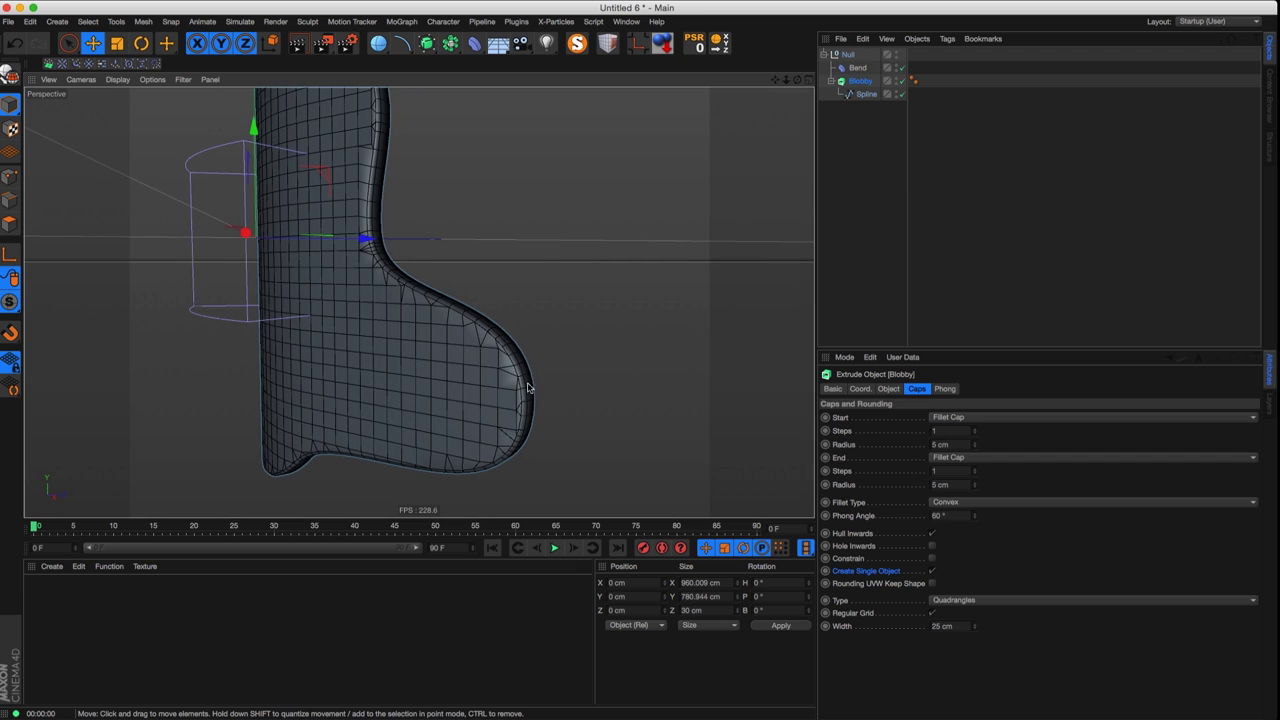
key(super+r)
click(515, 384)
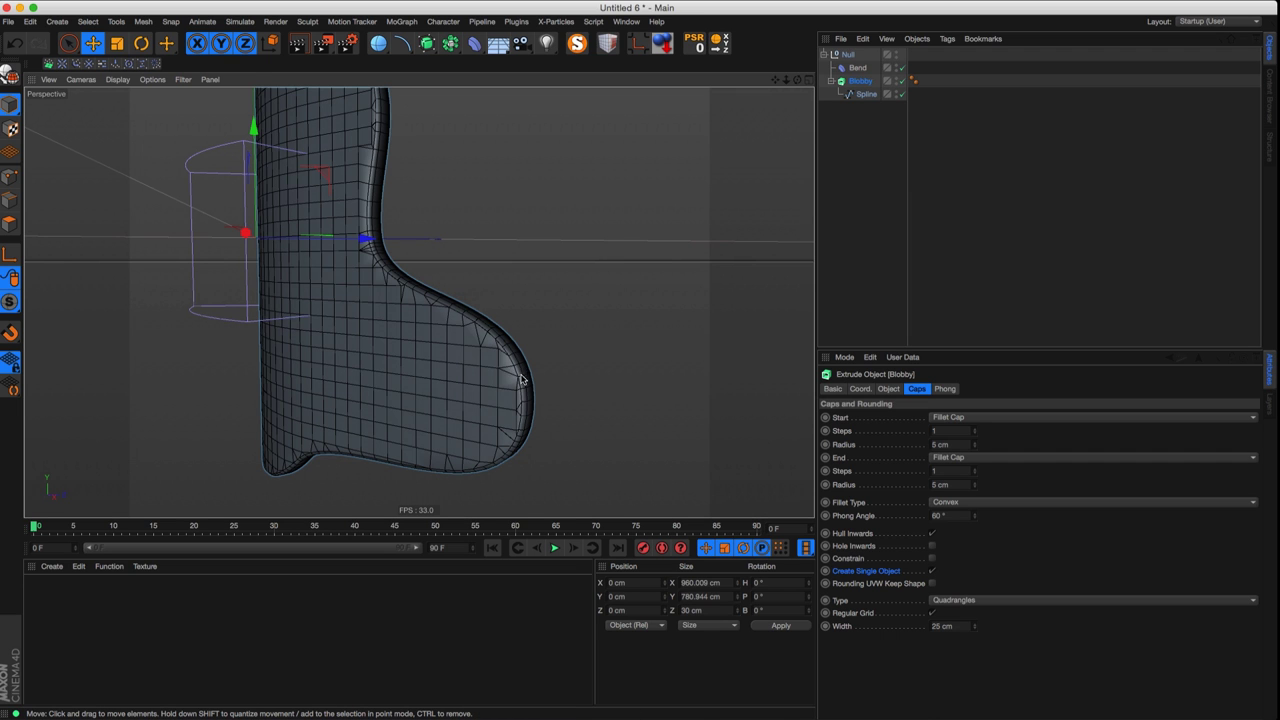
key(super+r)
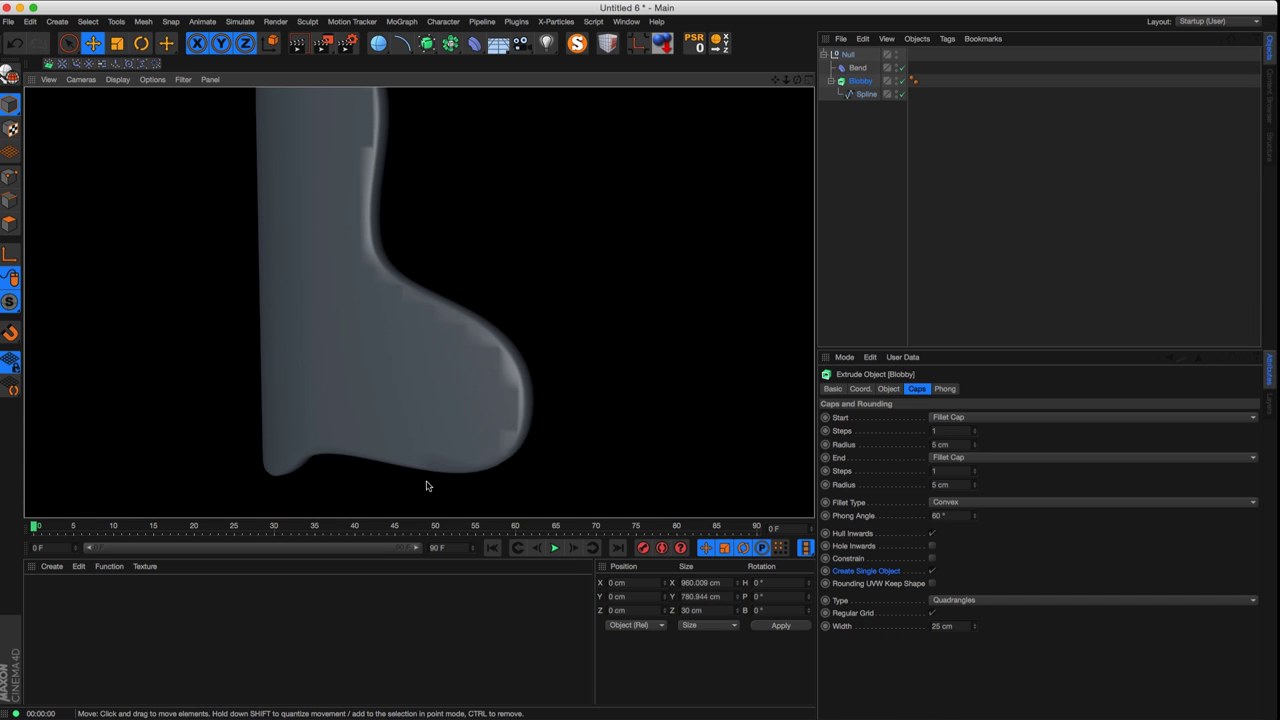
alt+drag(394, 462, 487, 413)
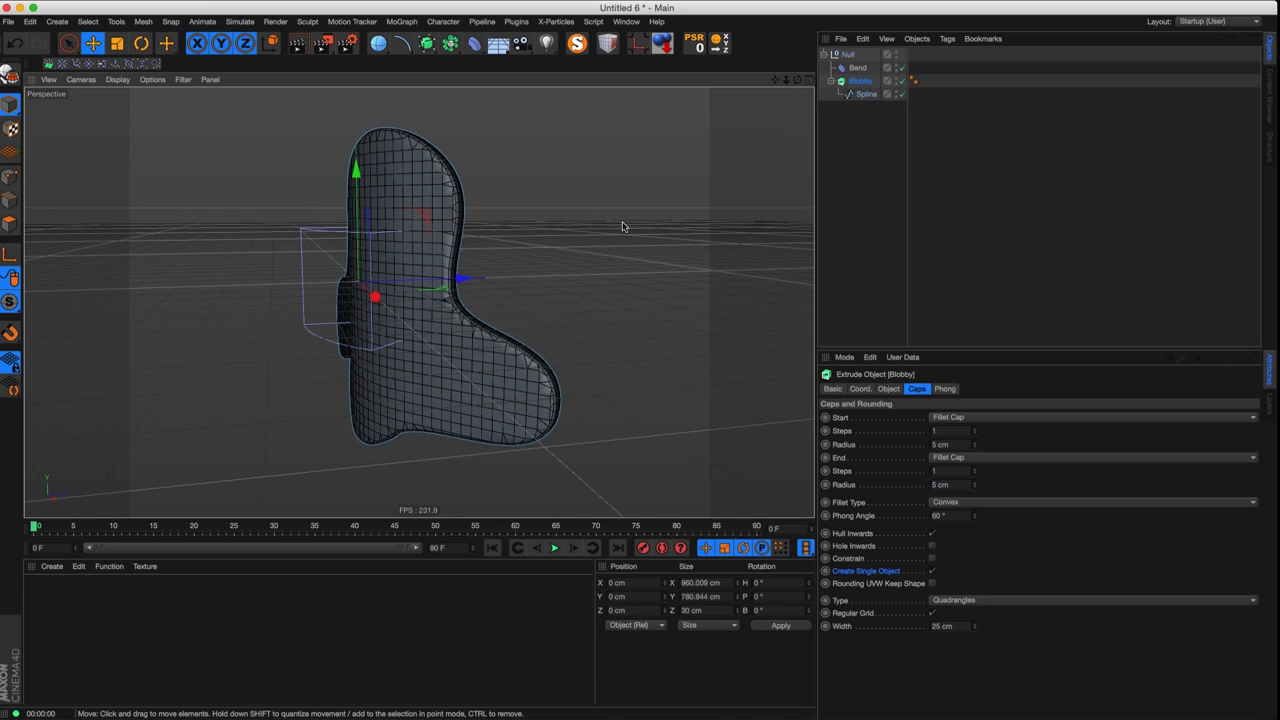
- Add a Subdivision Surface inside the Null and make Blobby its child
click(426, 43)
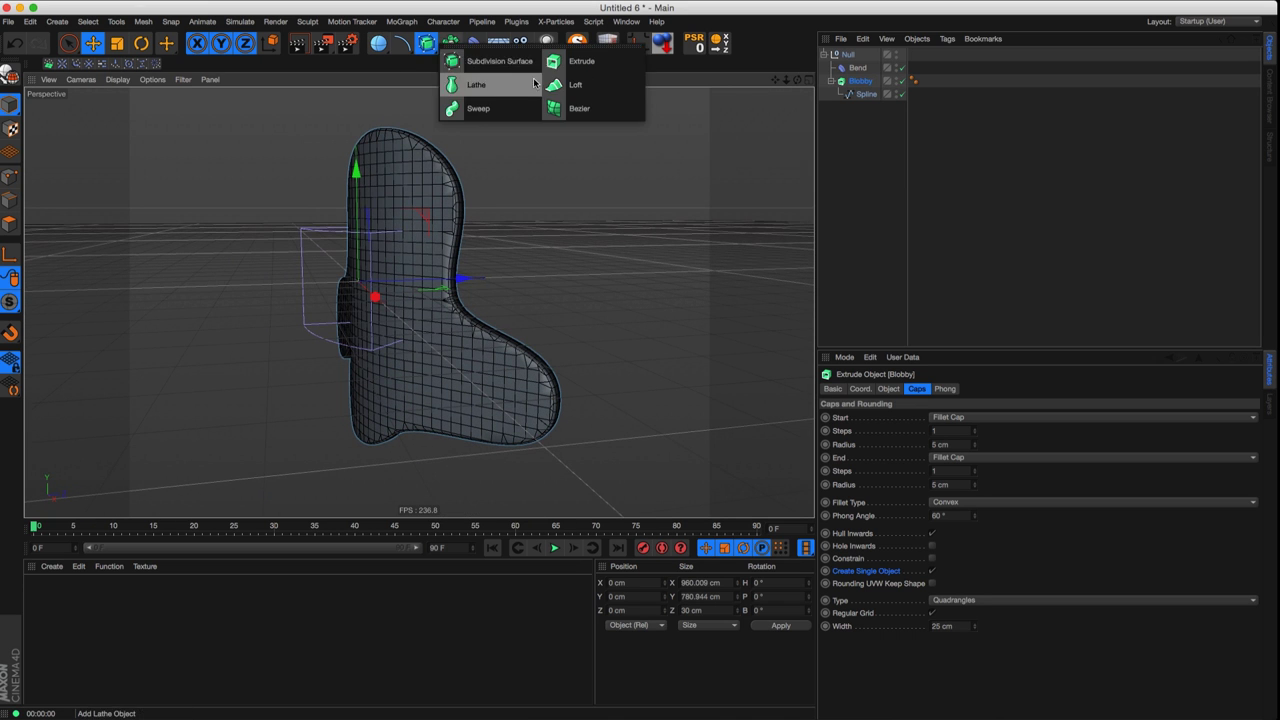
click(480, 61)
drag(869, 110, 880, 84)
click(879, 81)
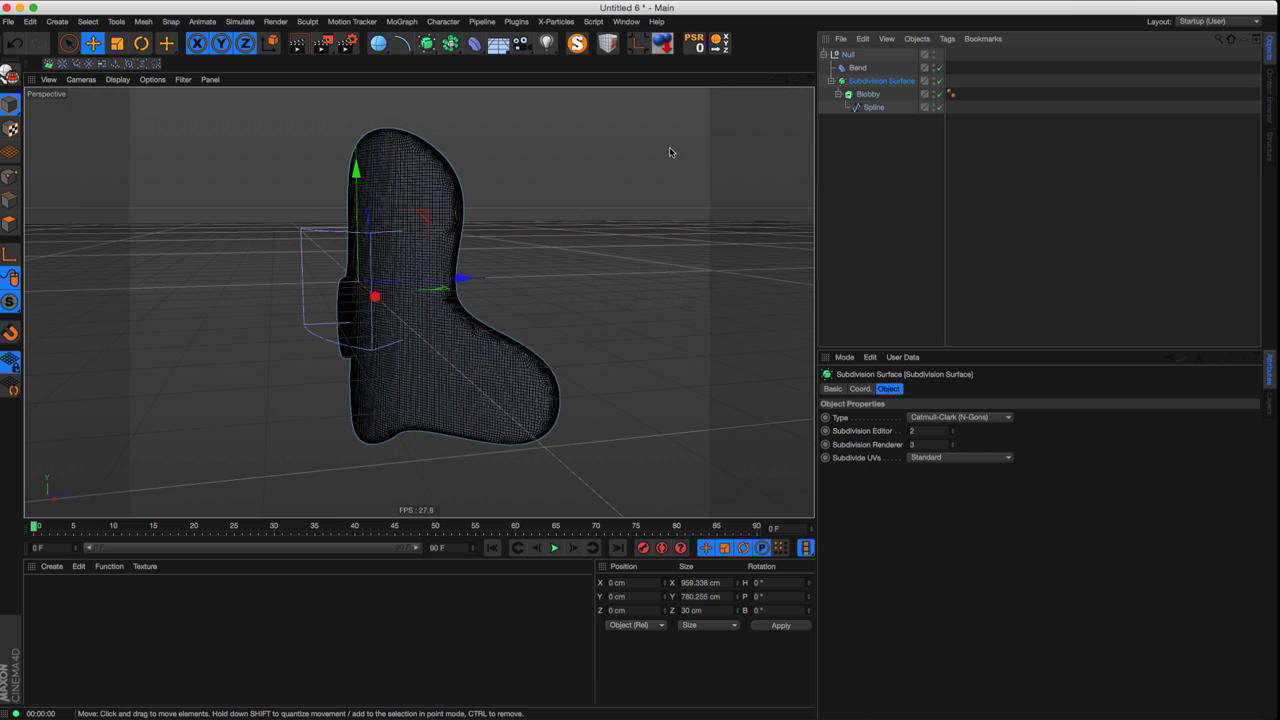
- Test-render the subdivided Blobby from nearby and up close to examine the smoothness of its rounded edges
scroll(489, 369, up, 3)
key(super+r)
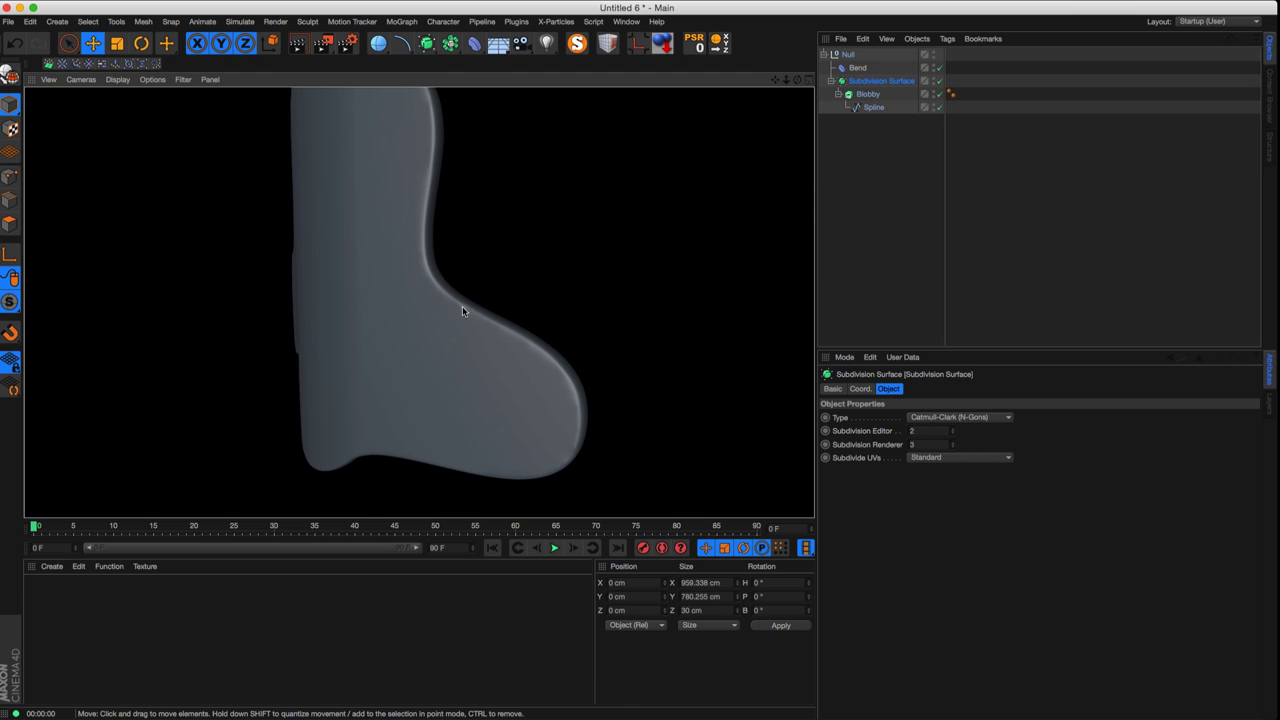
scroll(478, 330, down, 2)
scroll(473, 315, up, 6)
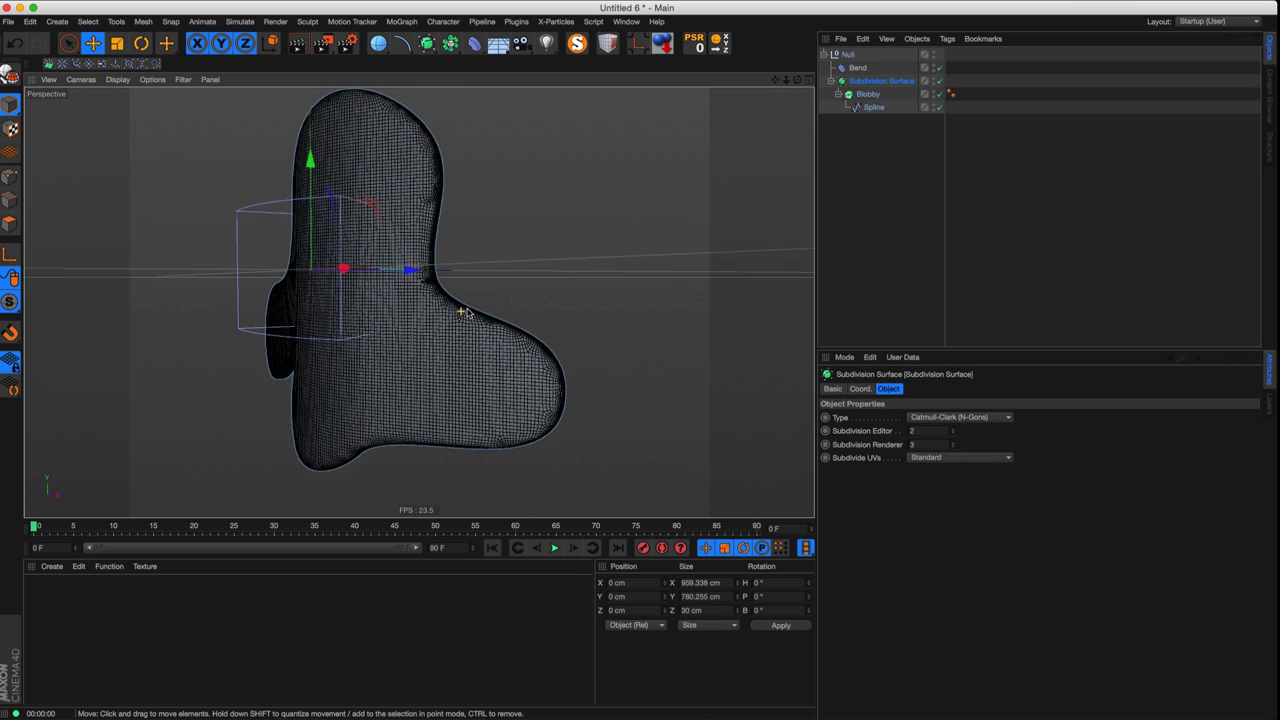
key(ctrl+r)
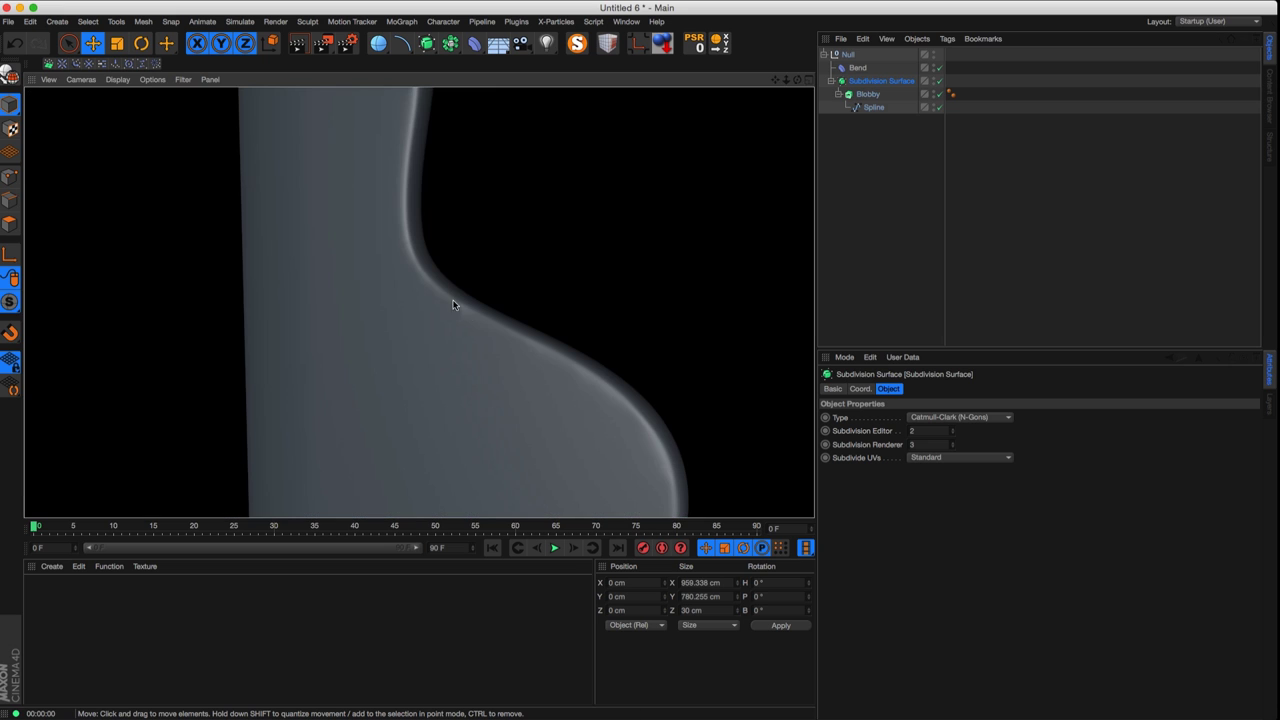
scroll(450, 328, down, 5)
alt+drag(428, 342, 540, 315)
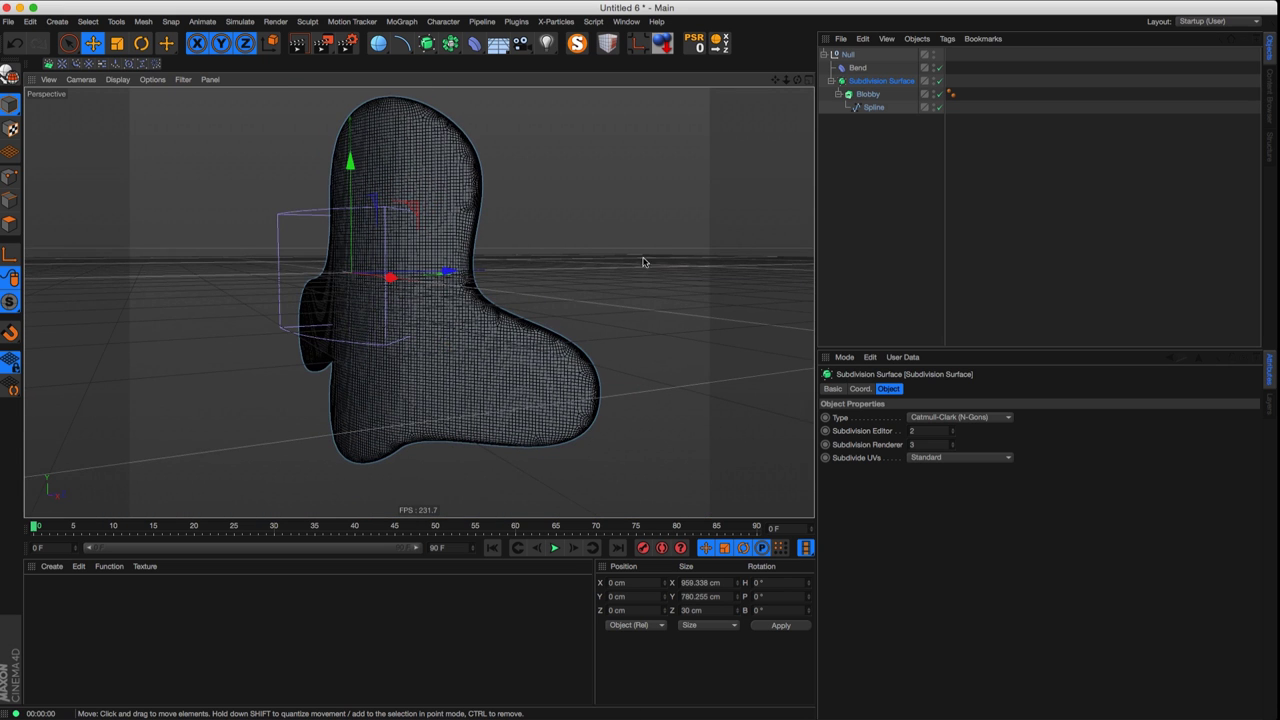
- Disable the Subdivision Surface and set the width of Blobby's regular cap grid to 35 cm
click(867, 94)
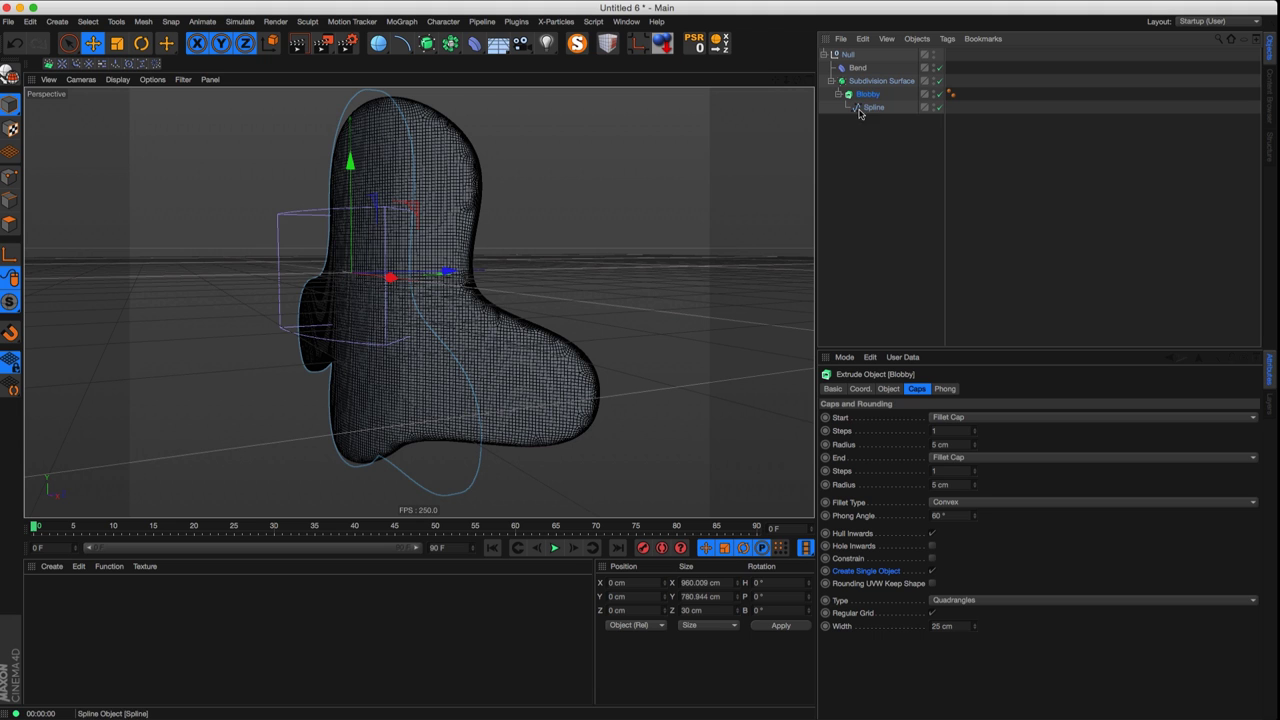
click(939, 80)
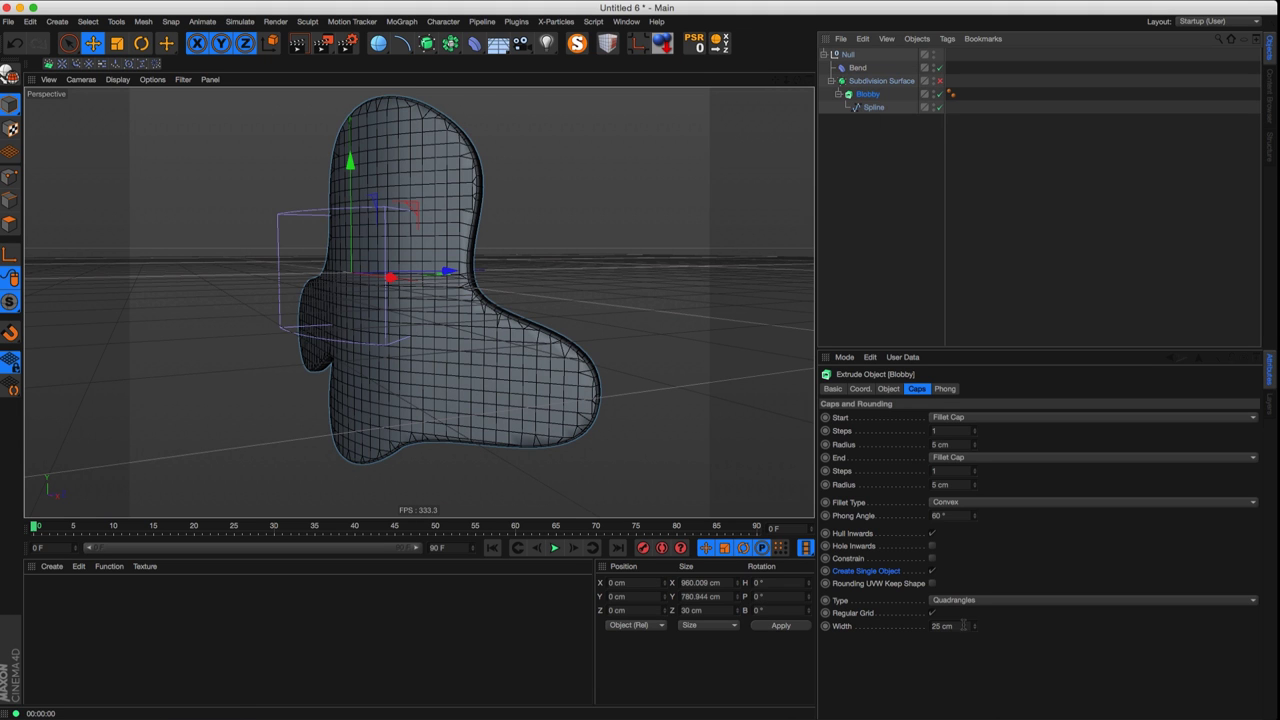
click(962, 625)
text(35)
key(Return)
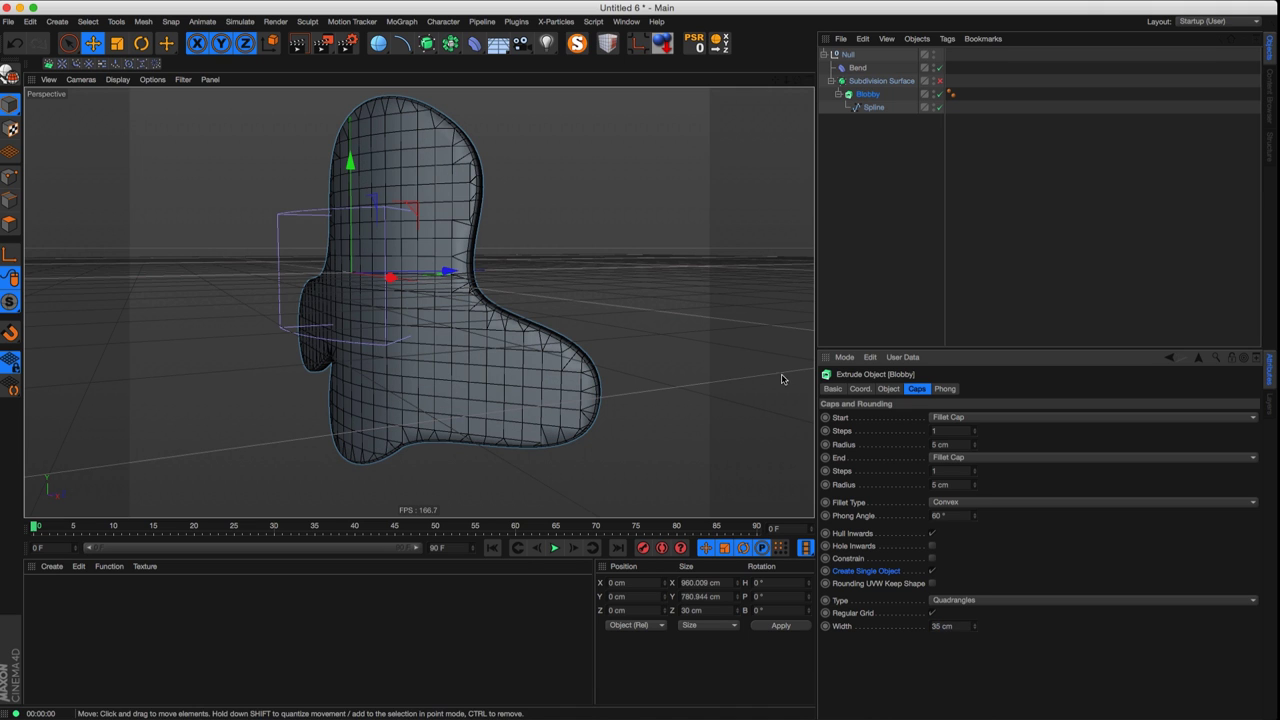
- Set the spline's maximum length to 35 cm and check the coarser Blobby mesh against its cap settings
click(870, 108)
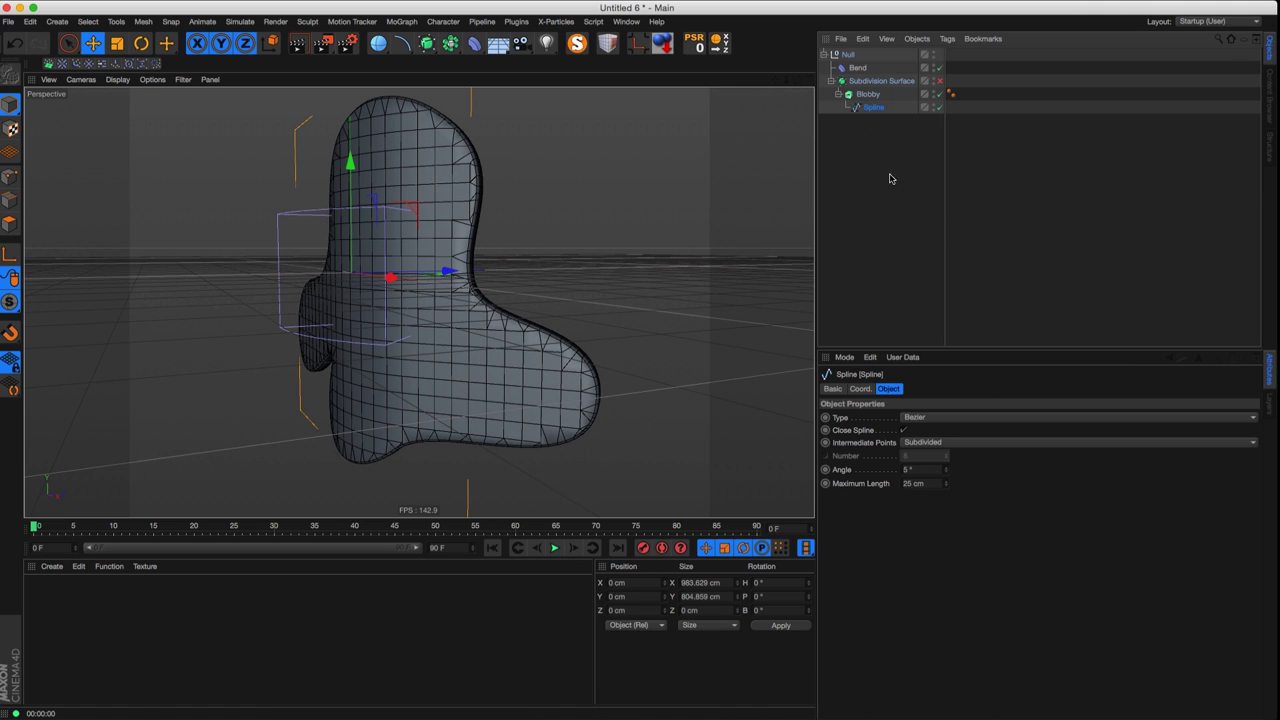
text(35)
key(Return)
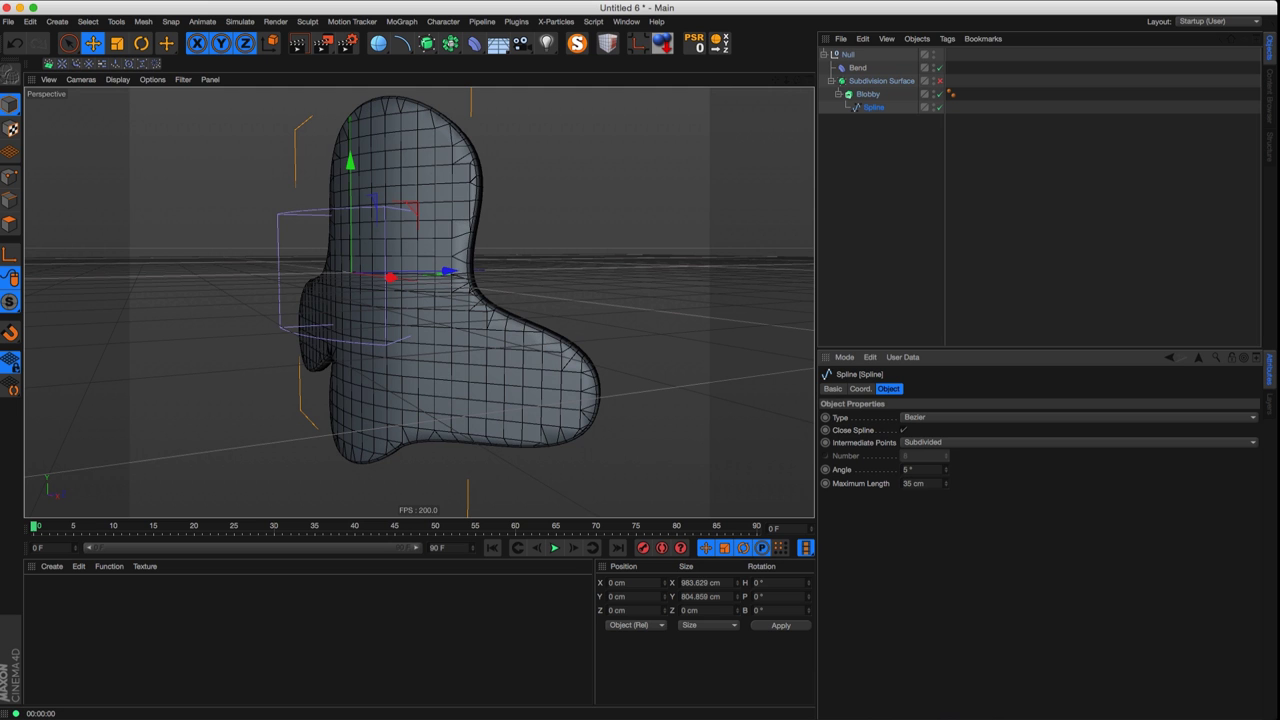
alt+drag(516, 428, 492, 402)
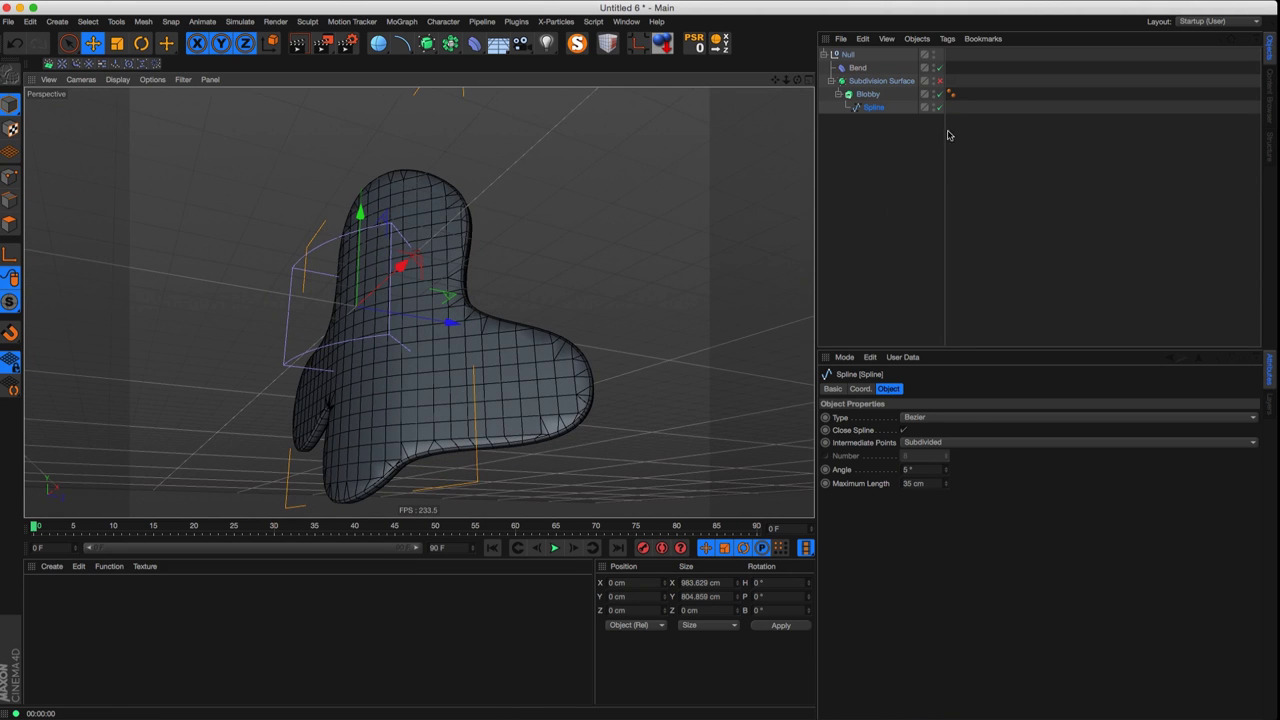
click(870, 96)
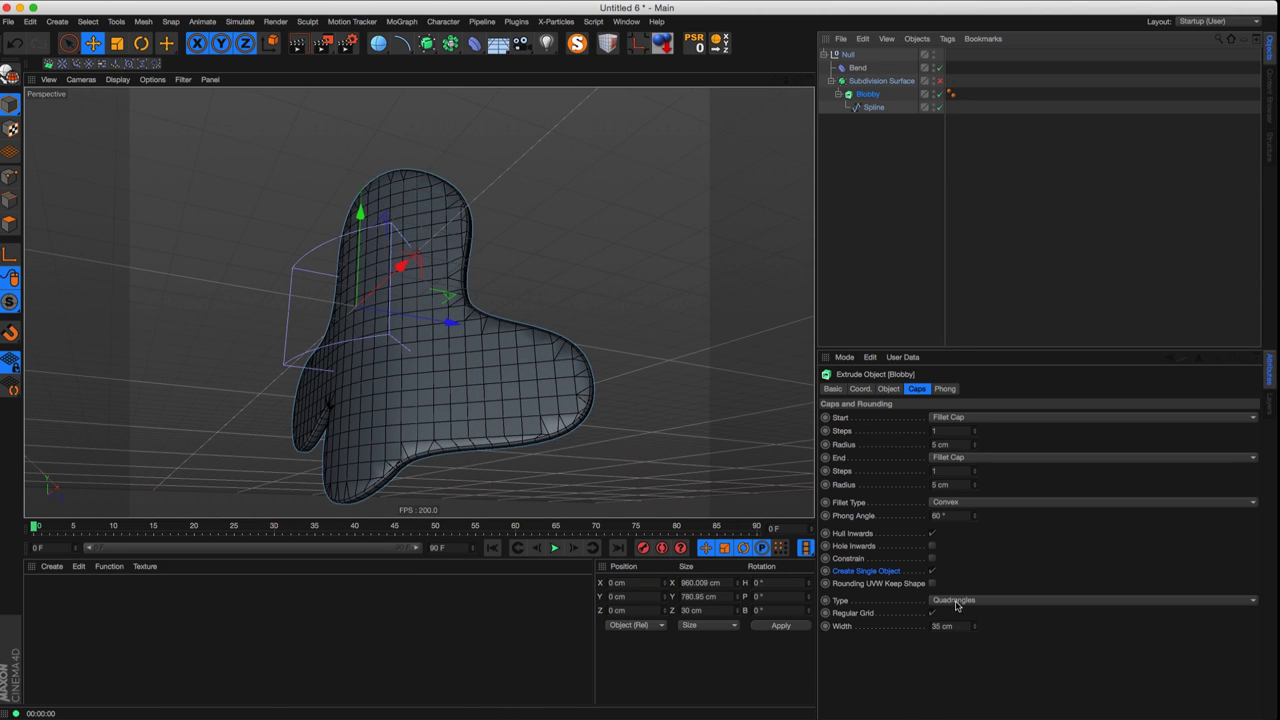
alt+drag(620, 320, 498, 366)
- Re-enable the Subdivision Surface, test-render the form from several sides and examine the mesh around the inner notch
click(939, 80)
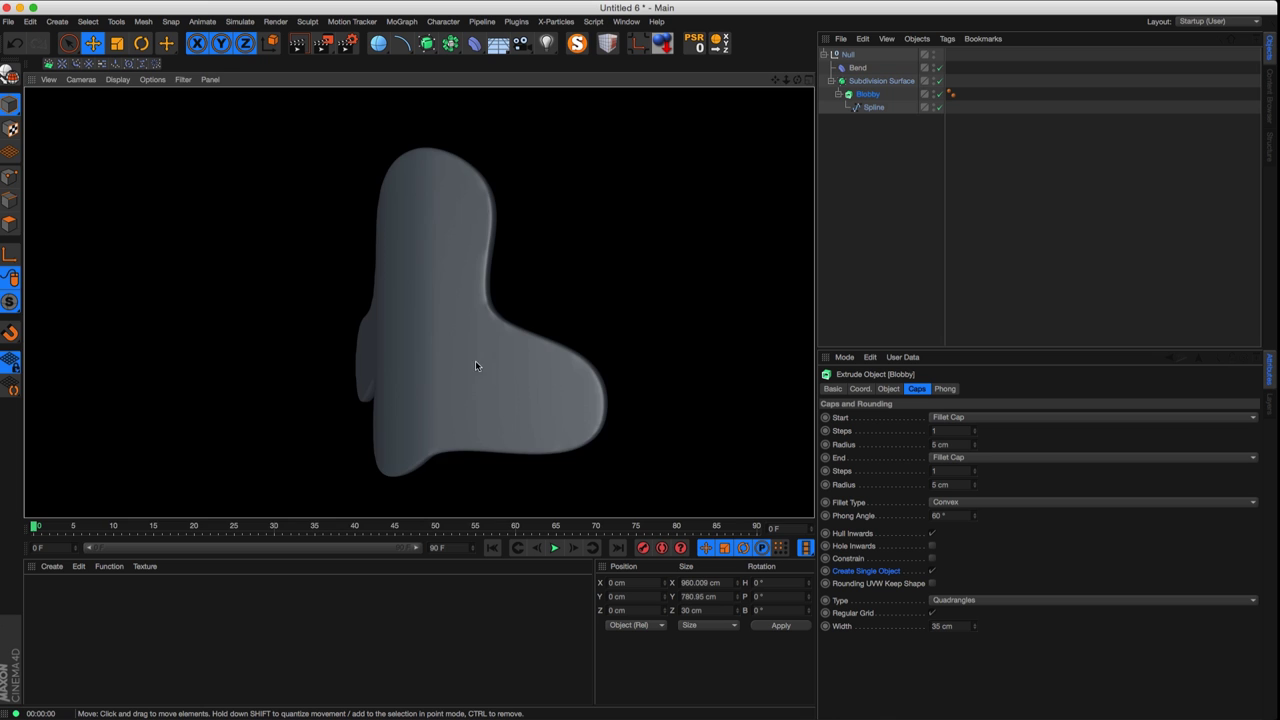
mouse_move(477, 366)
alt+mouse_down()
mouse_move(564, 318)
mouse_move(444, 378)
mouse_move(557, 337)
mouse_move(486, 360)
alt+mouse_up()
key(ctrl+r)
key(ctrl+r)
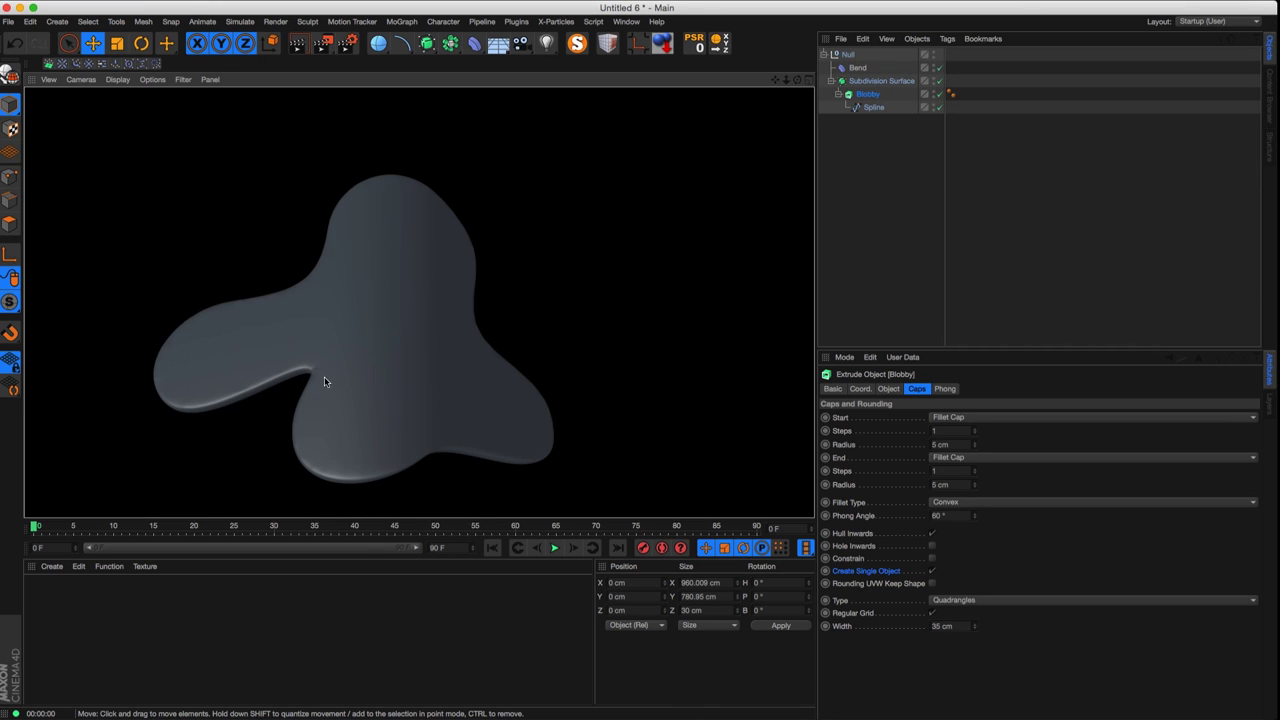
alt+right_drag(324, 376, 394, 346)
alt+middle_drag(394, 346, 385, 345)
alt+right_drag(385, 345, 406, 346)
alt+middle_drag(406, 346, 462, 339)
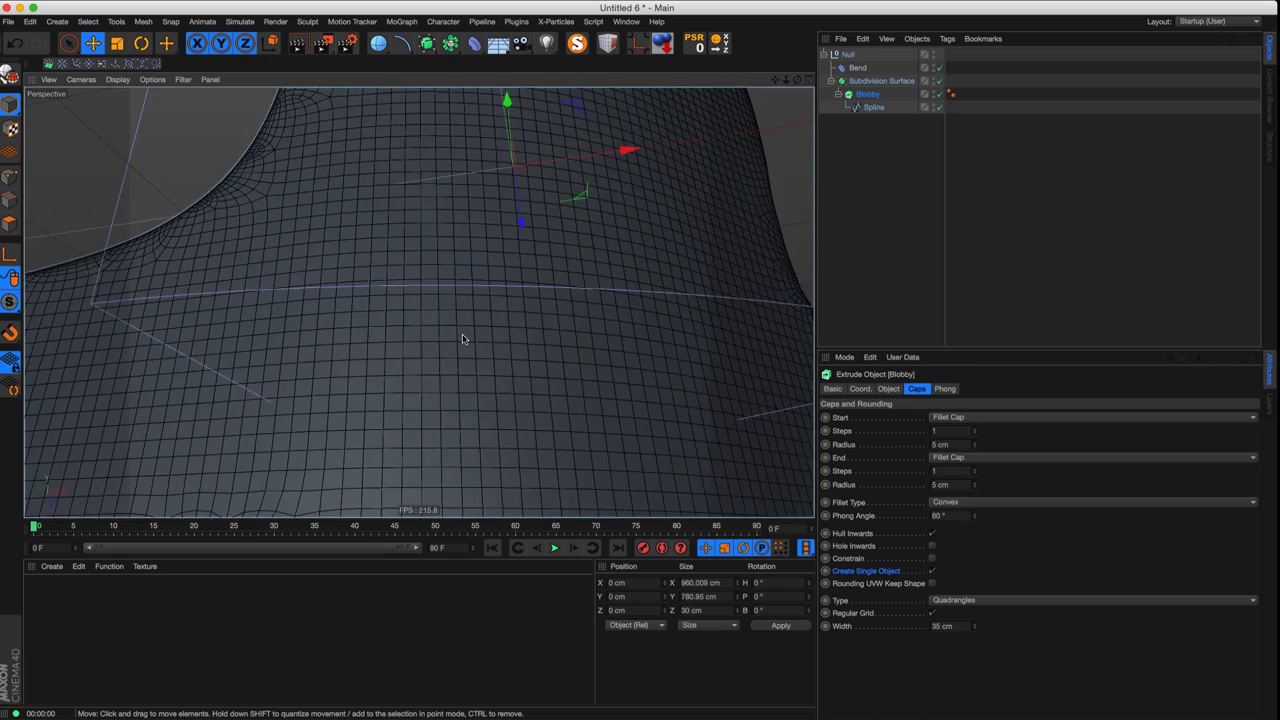
mouse_move(462, 338)
alt+mouse_down()
mouse_move(436, 334)
mouse_move(456, 359)
alt+mouse_up()
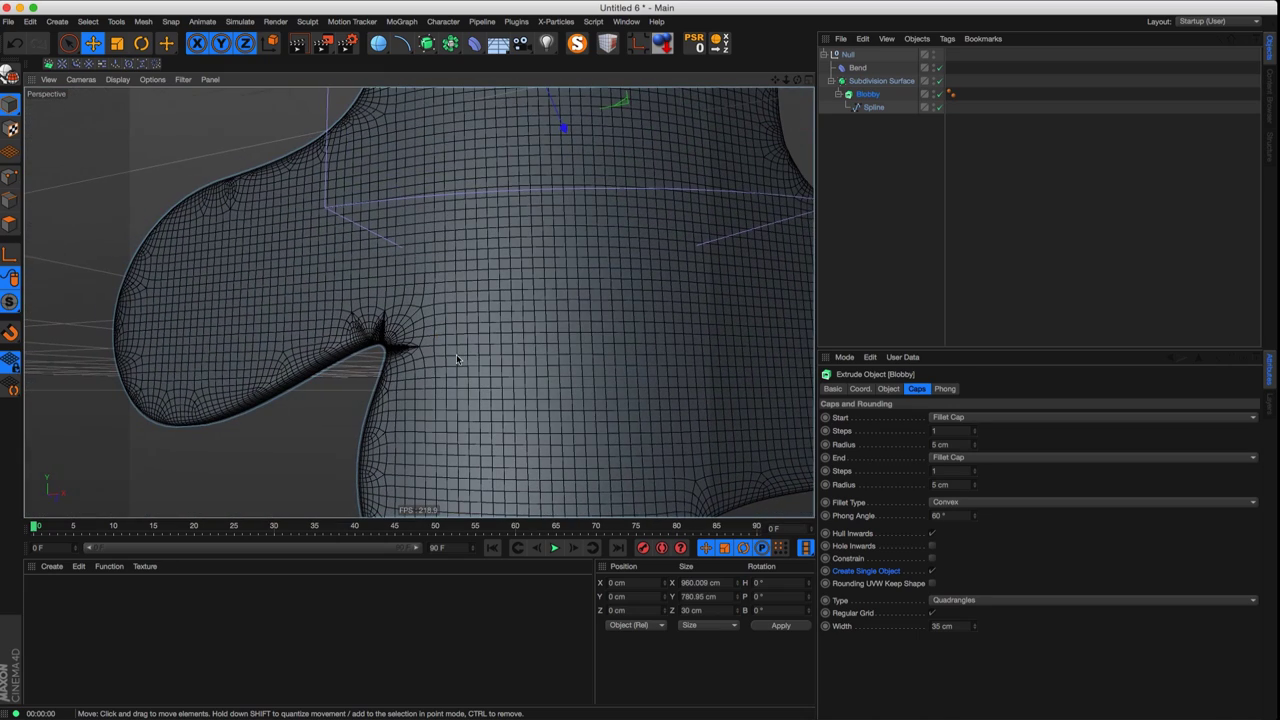
- Set both the width of Blobby's regular cap grid and the spline's maximum length to 10 cm
click(942, 626)
text(10)
key(Return)
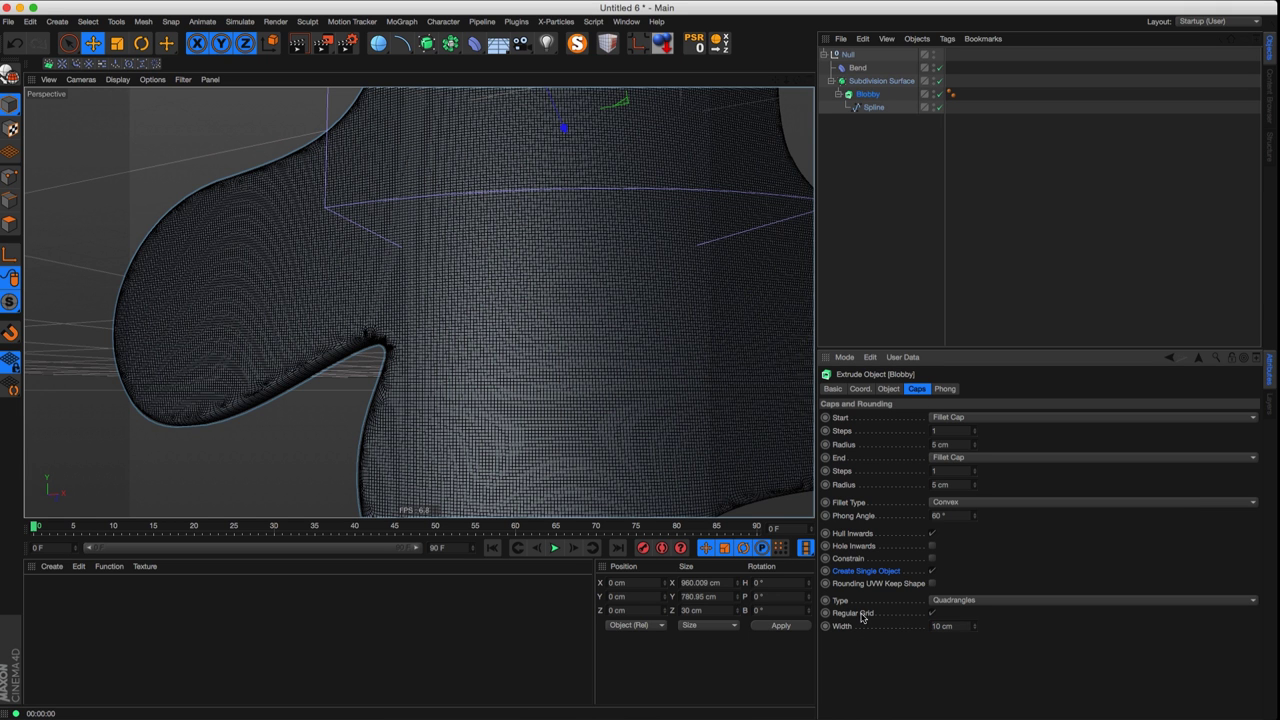
click(885, 107)
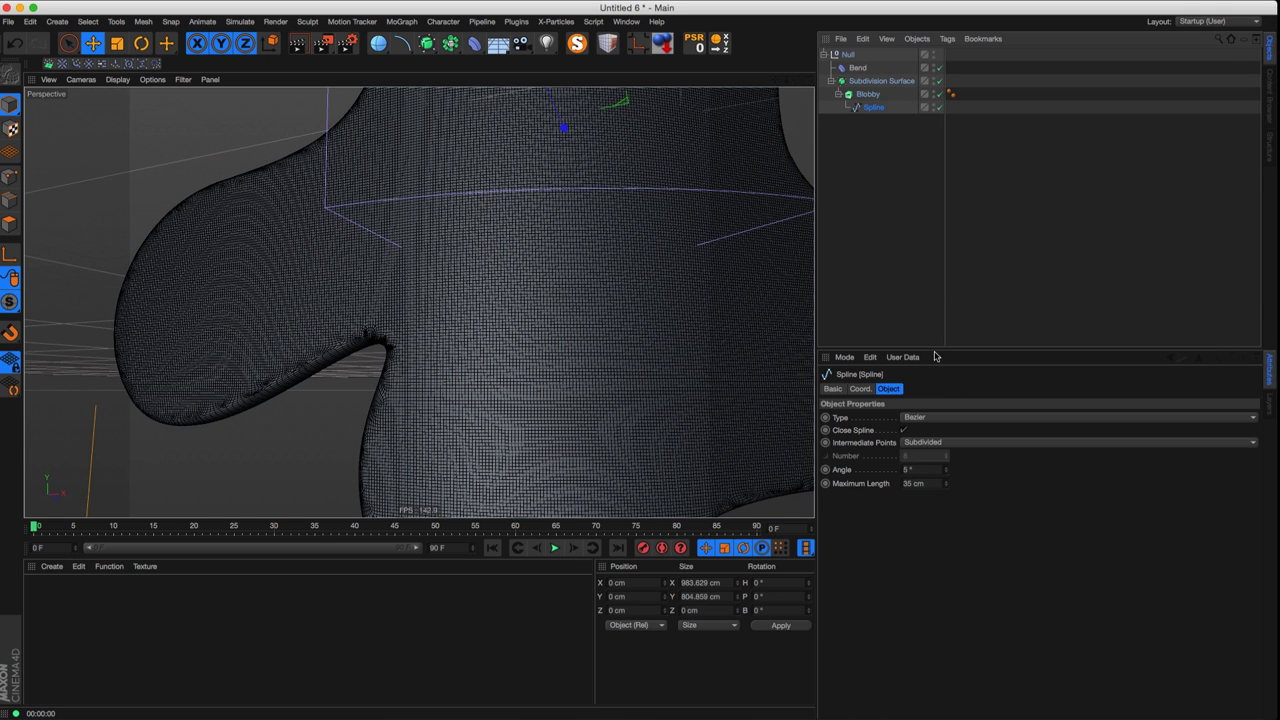
click(918, 484)
text(10)
key(Return)
- Test-render the denser form and examine the mesh along the edge of the inner notch up close
key(super+r)
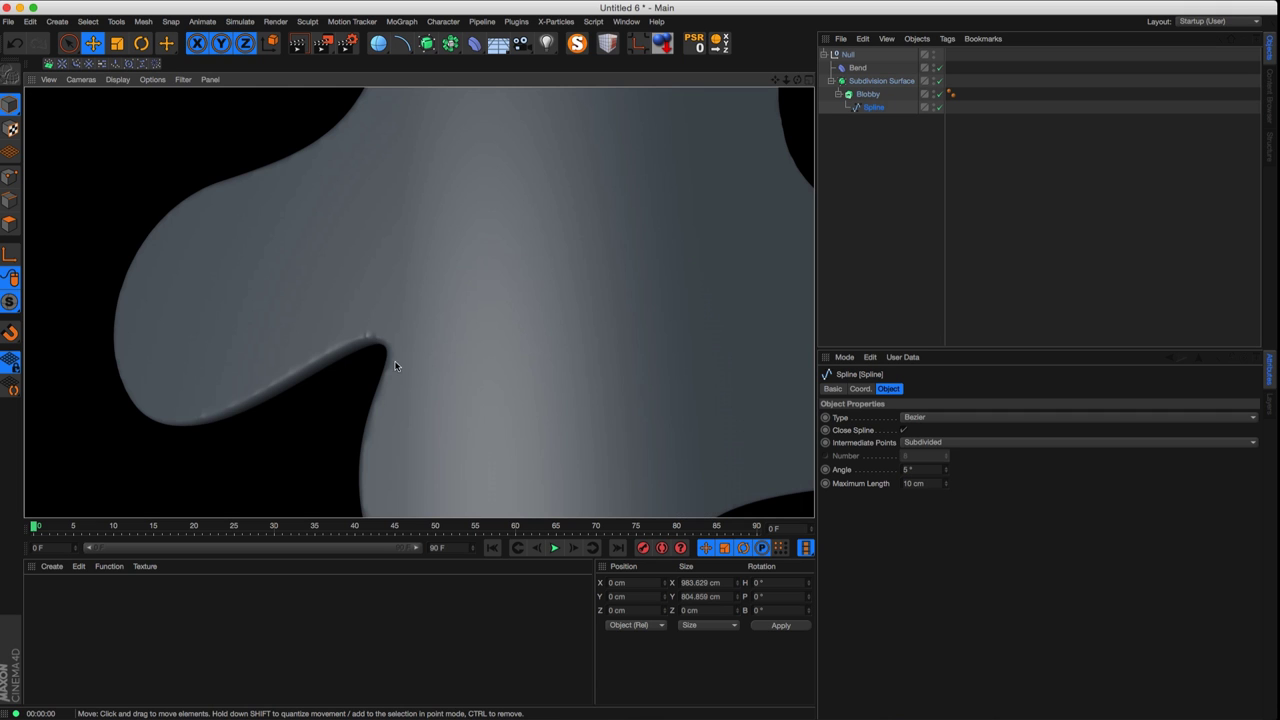
alt+drag(406, 340, 376, 346)
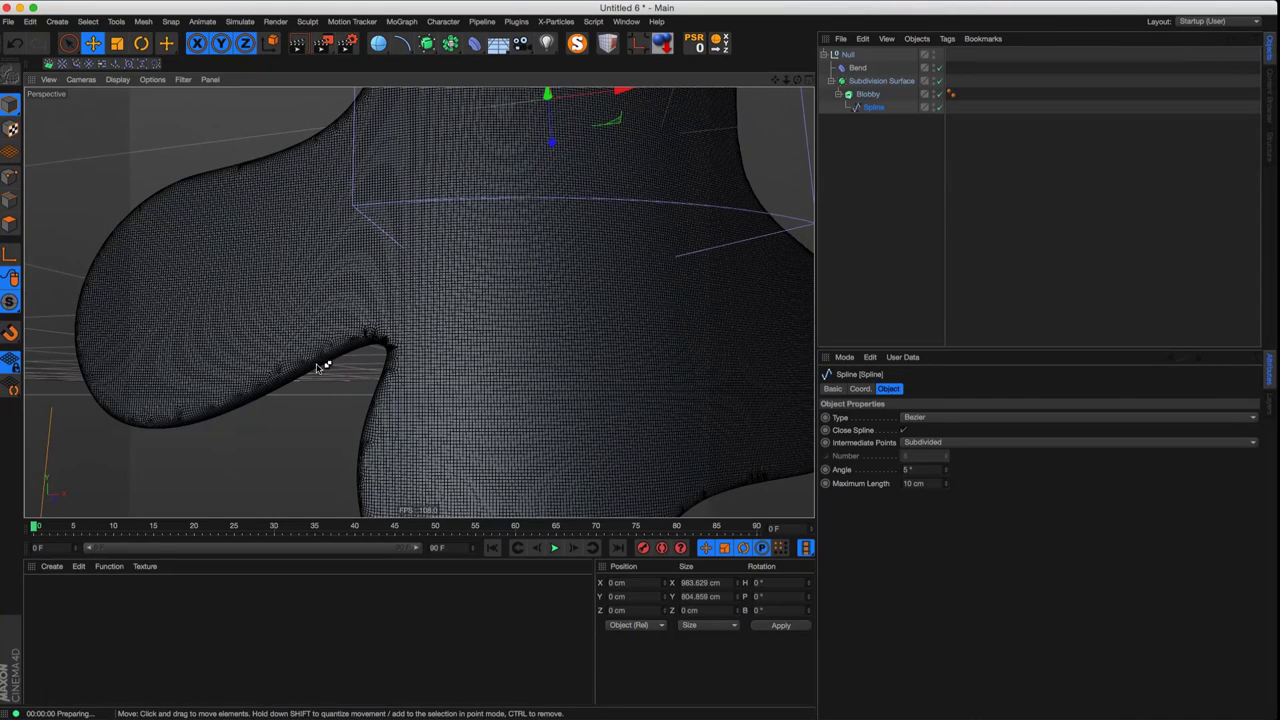
key(super+r)
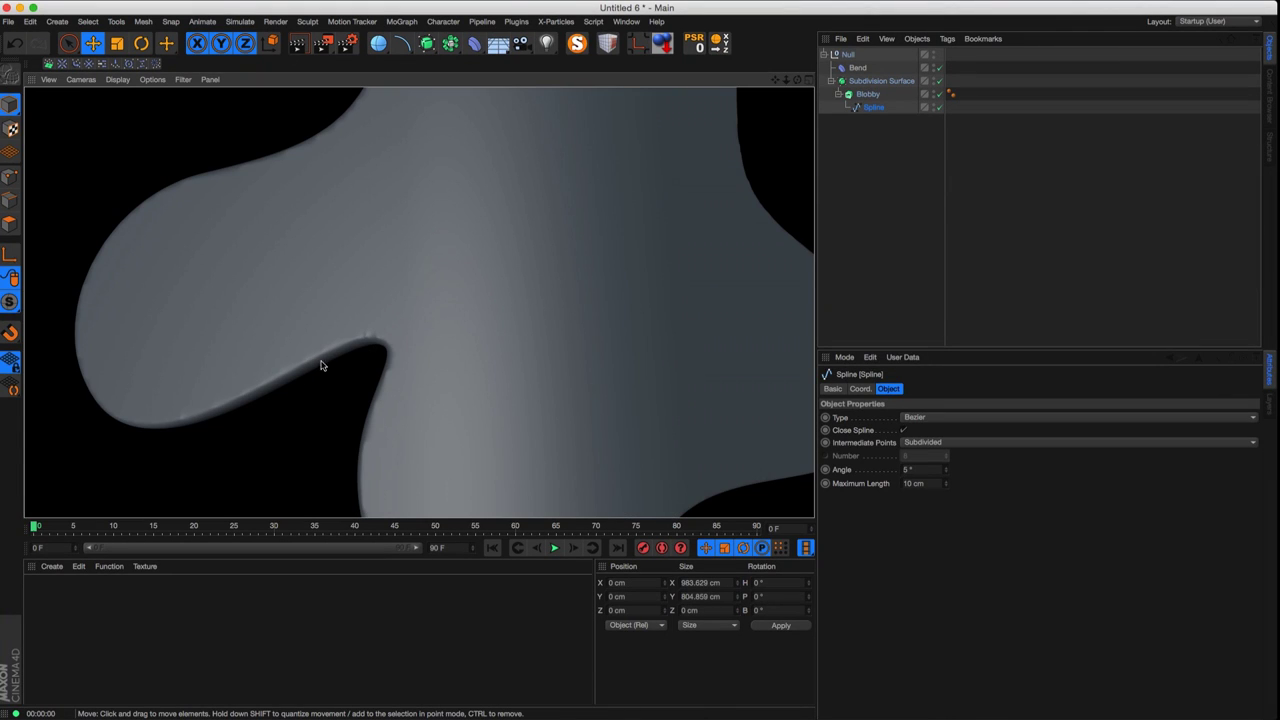
alt+right_drag(234, 405, 286, 377)
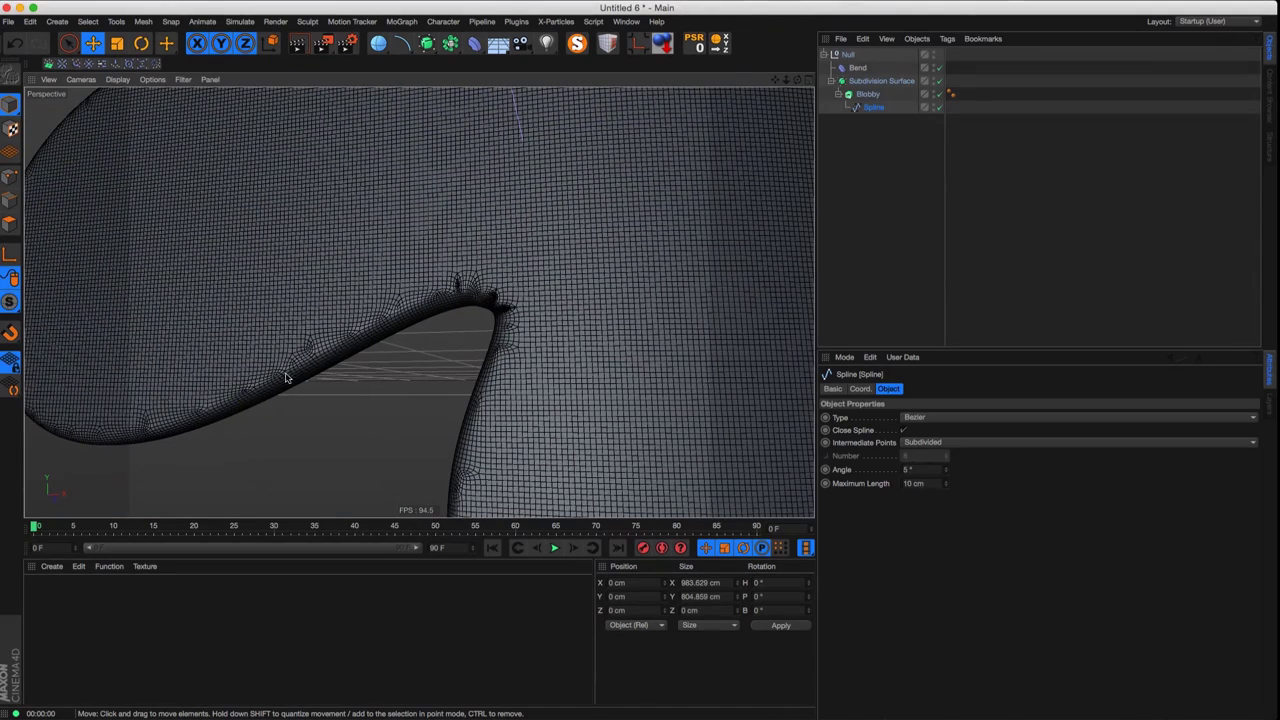
click(963, 223)
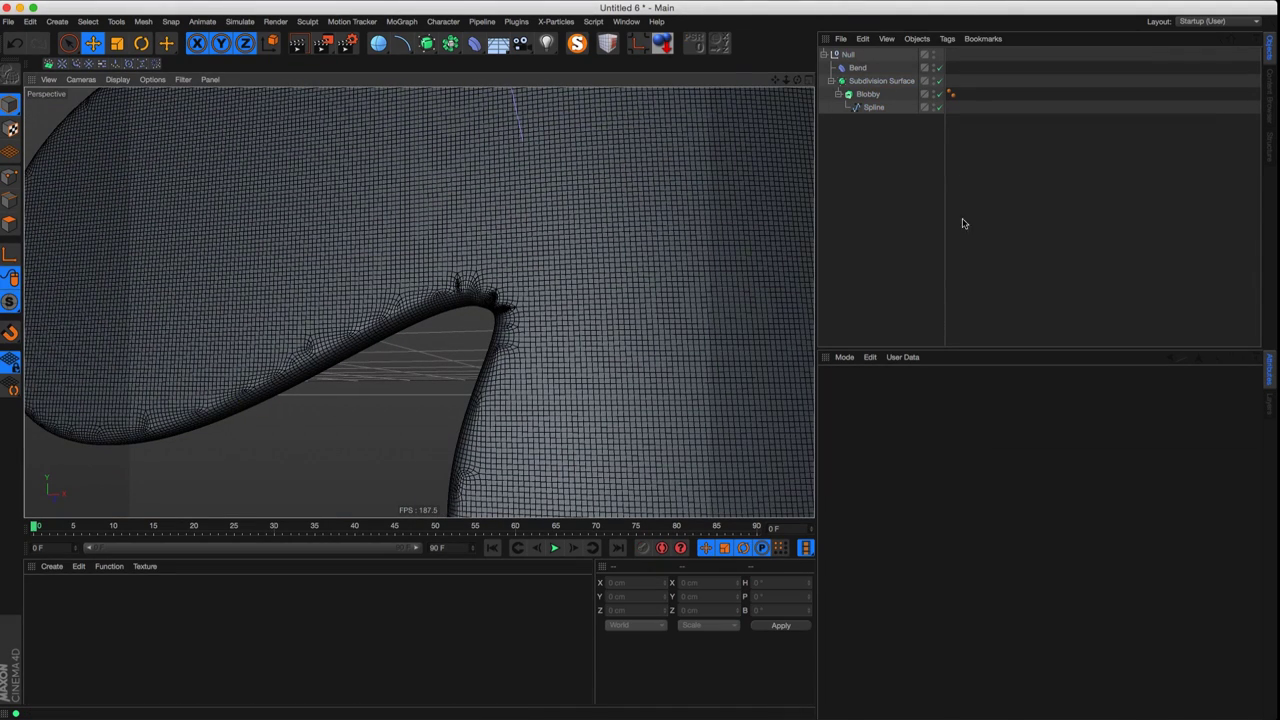
- Turn off the Subdivision Surface and set the spline's maximum length to 20 cm
click(939, 80)
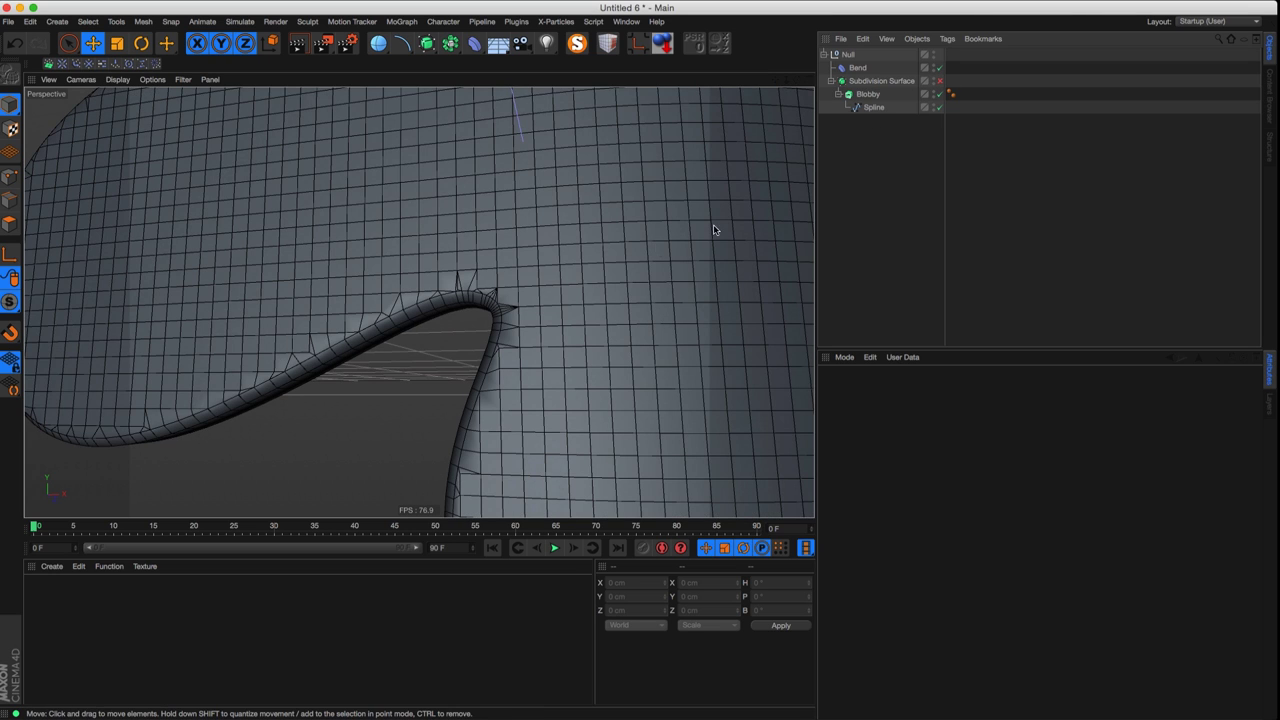
click(874, 106)
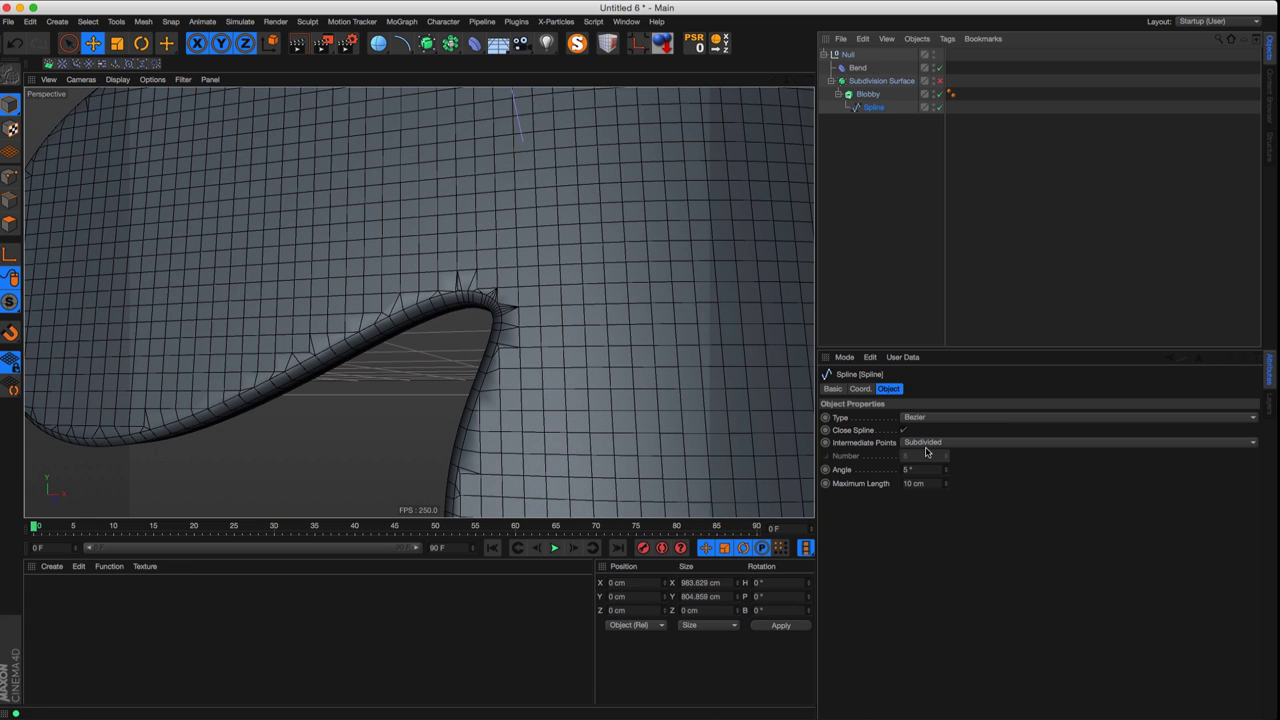
click(926, 483)
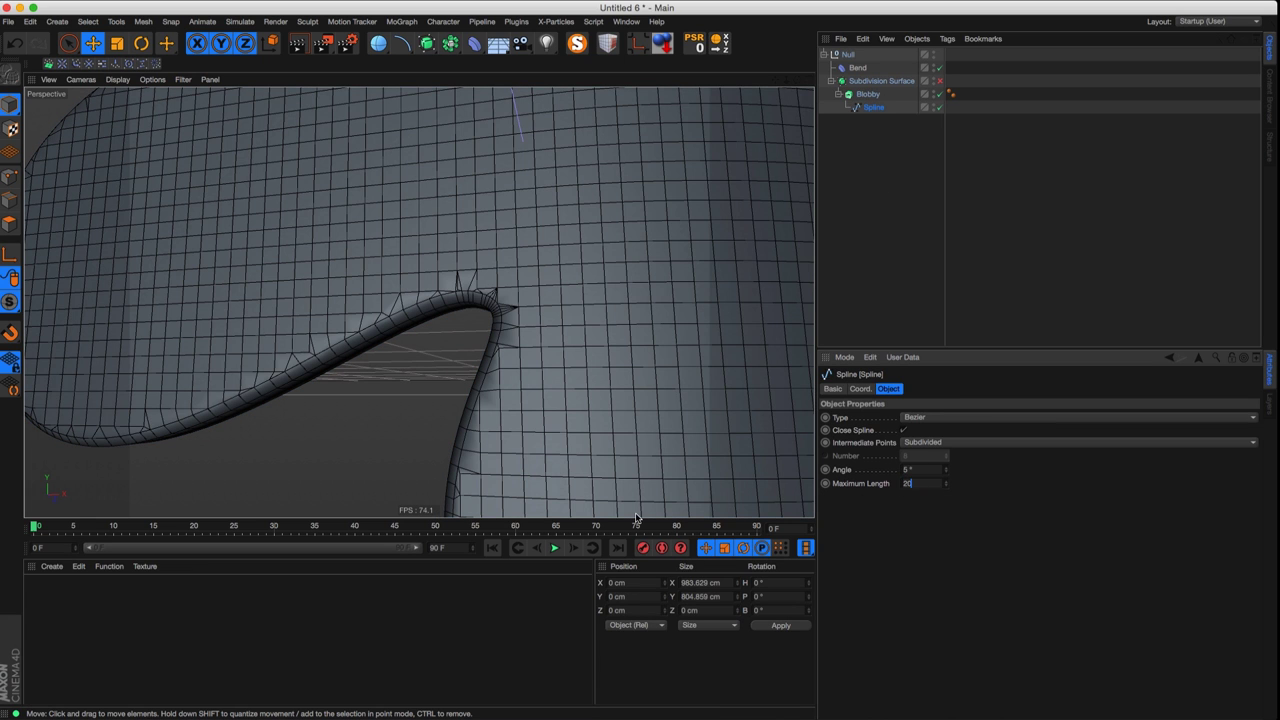
key(Return)
- Set the width of Blobby's regular cap grid to 20 cm
click(865, 94)
click(955, 626)
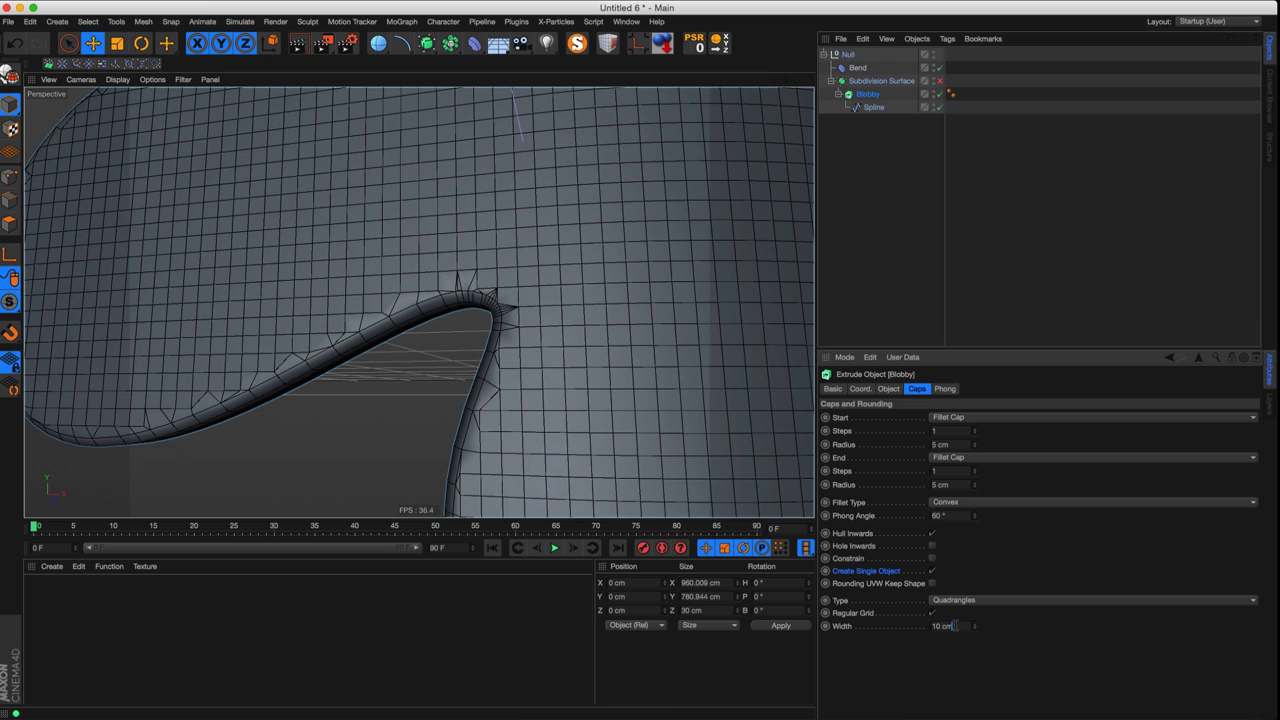
text(20)
key(Return)
scroll(566, 286, down, 3)
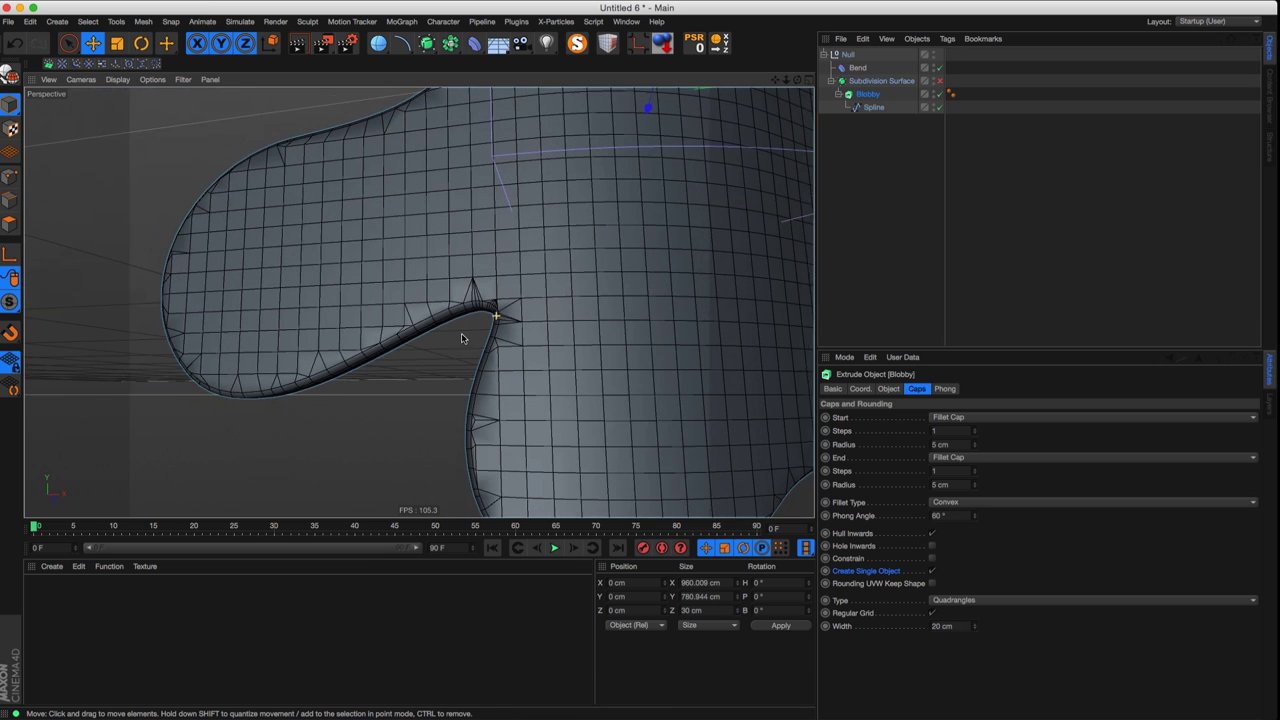
- Turn the Subdivision Surface back on and test-render the mesh around the inner notch up close
click(940, 81)
scroll(549, 318, down, 3)
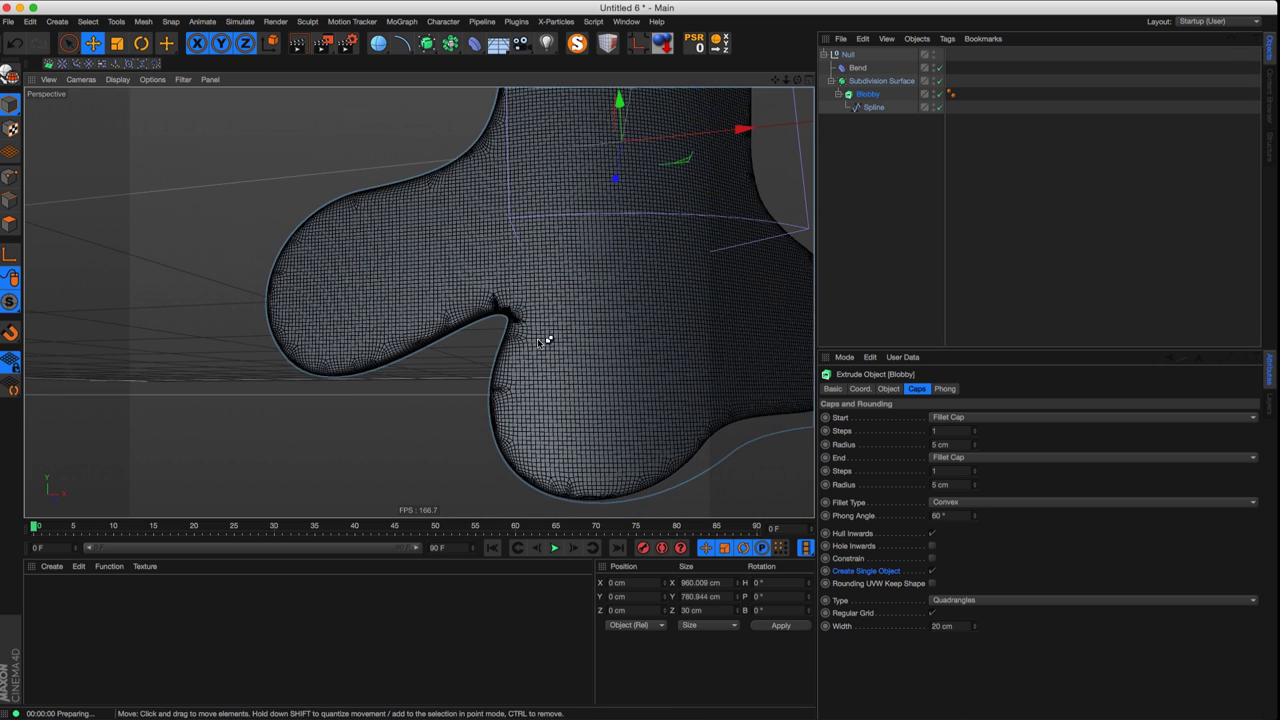
key(super+r)
alt+middle_drag(610, 349, 500, 349)
alt+drag(500, 350, 554, 289)
scroll(500, 325, up, 3)
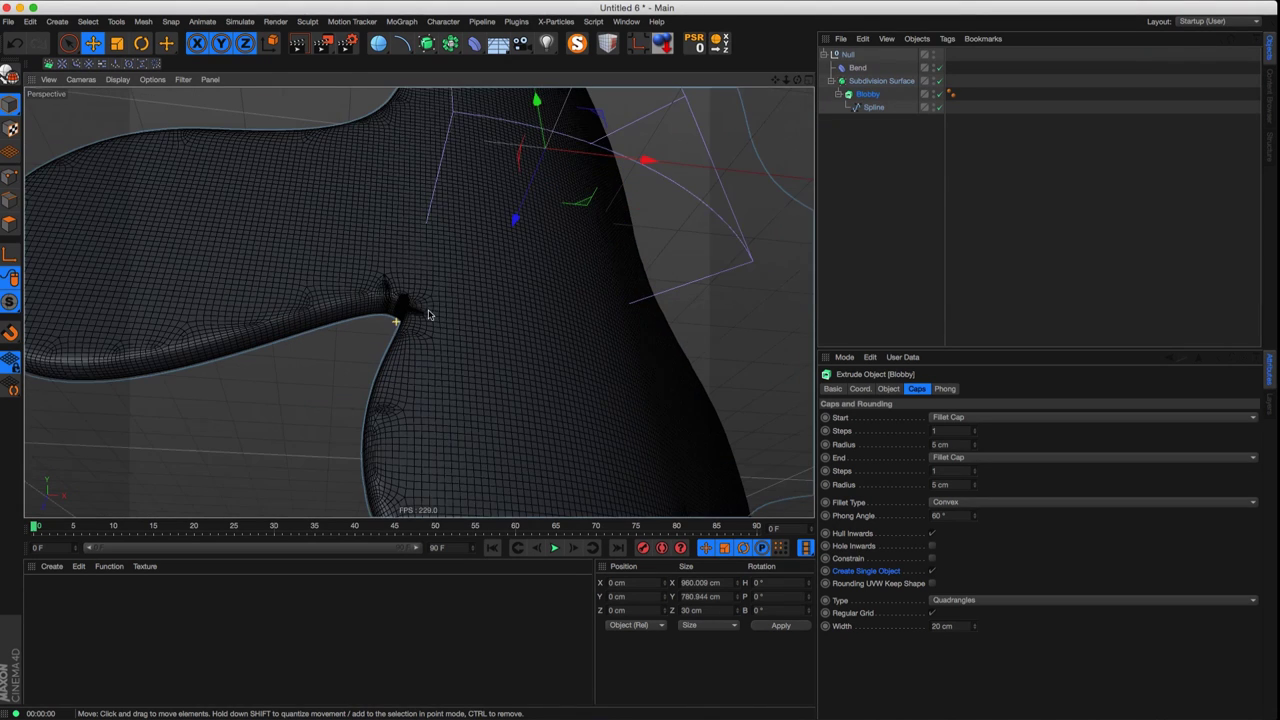
key(ctrl+r)
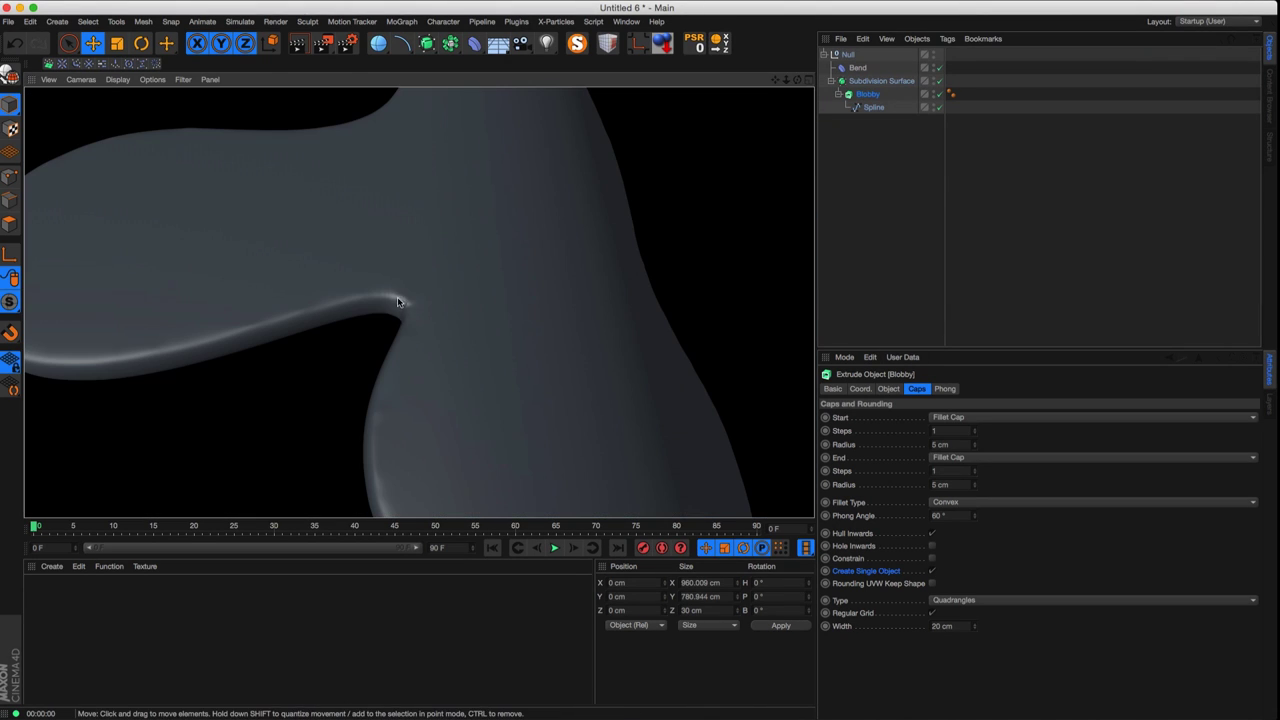
alt+drag(562, 451, 595, 425)
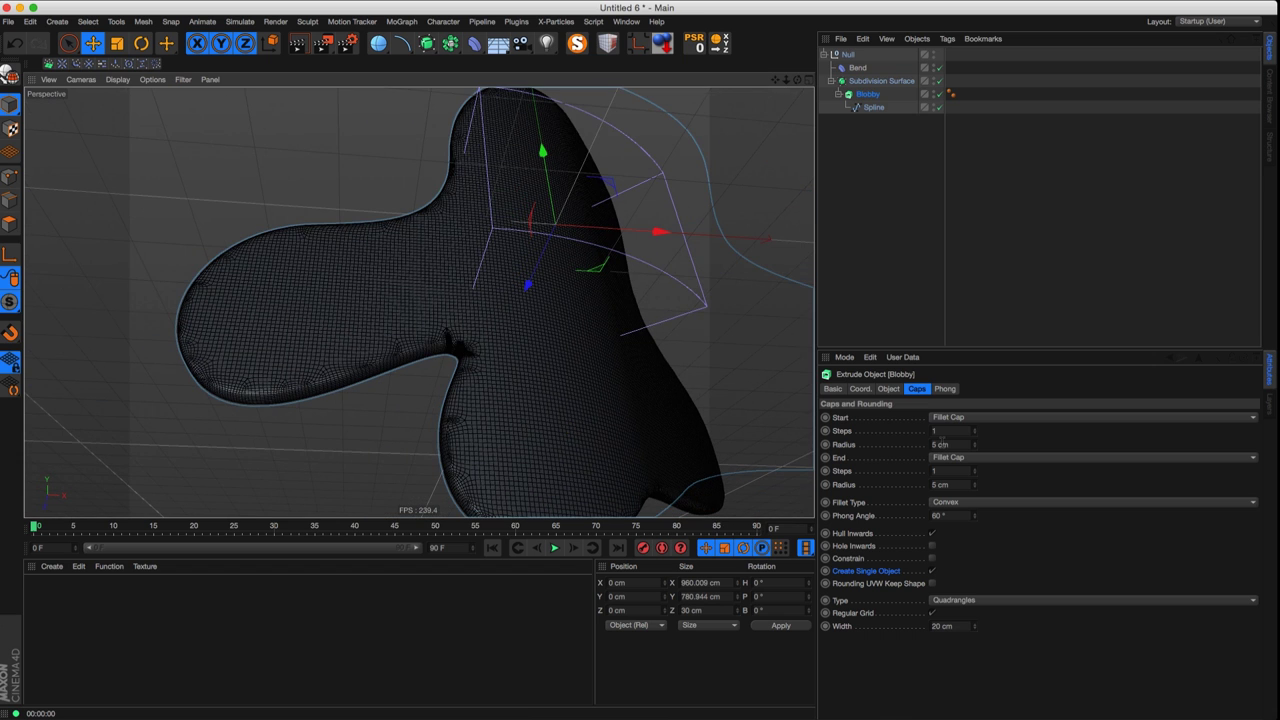
- Set Blobby's start and end fillet caps to 2 steps and a 14 cm radius, and test-render the rounder edges
click(975, 430)
click(974, 470)
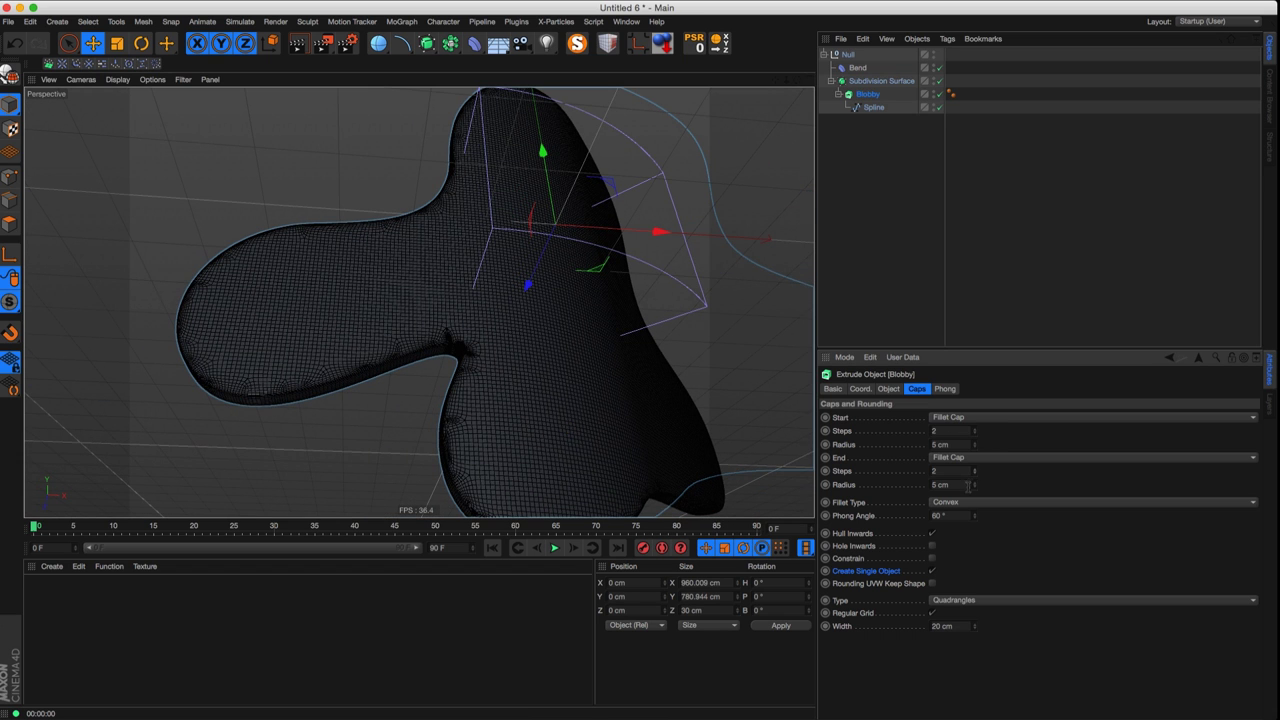
drag(977, 489, 977, 441)
key(ctrl+r)
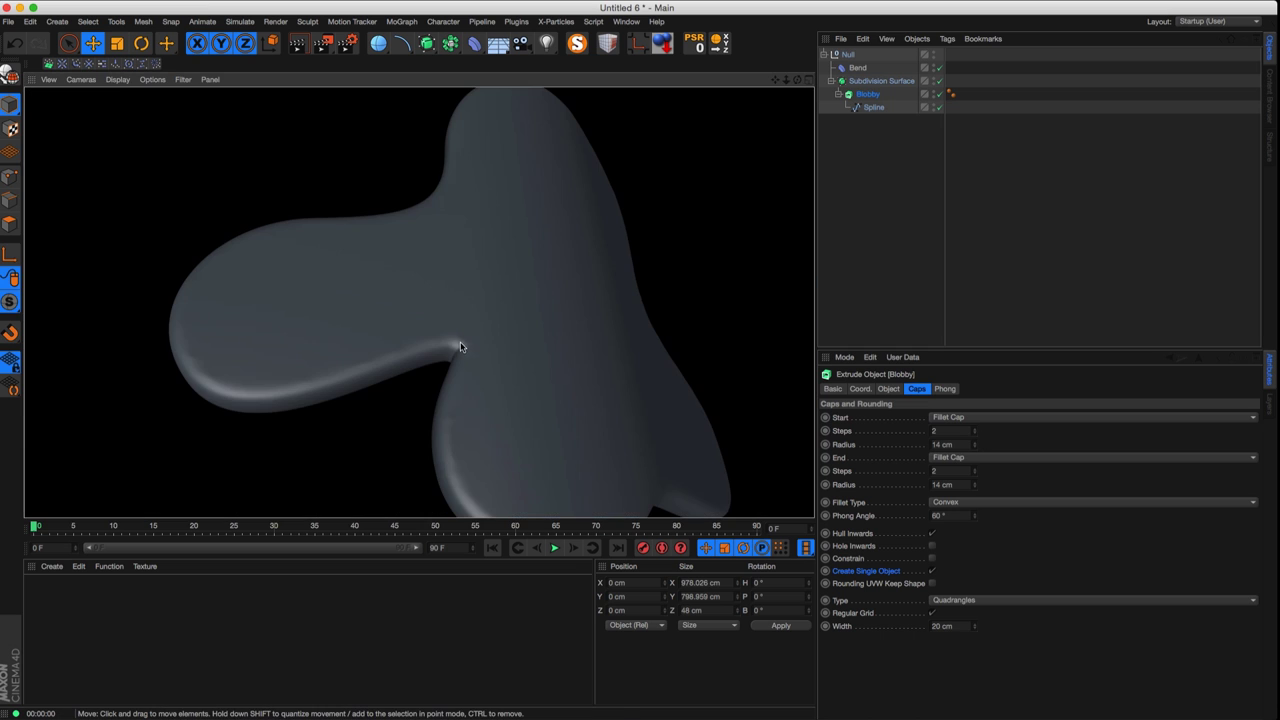
alt+drag(485, 381, 482, 386)
scroll(482, 386, down, 3)
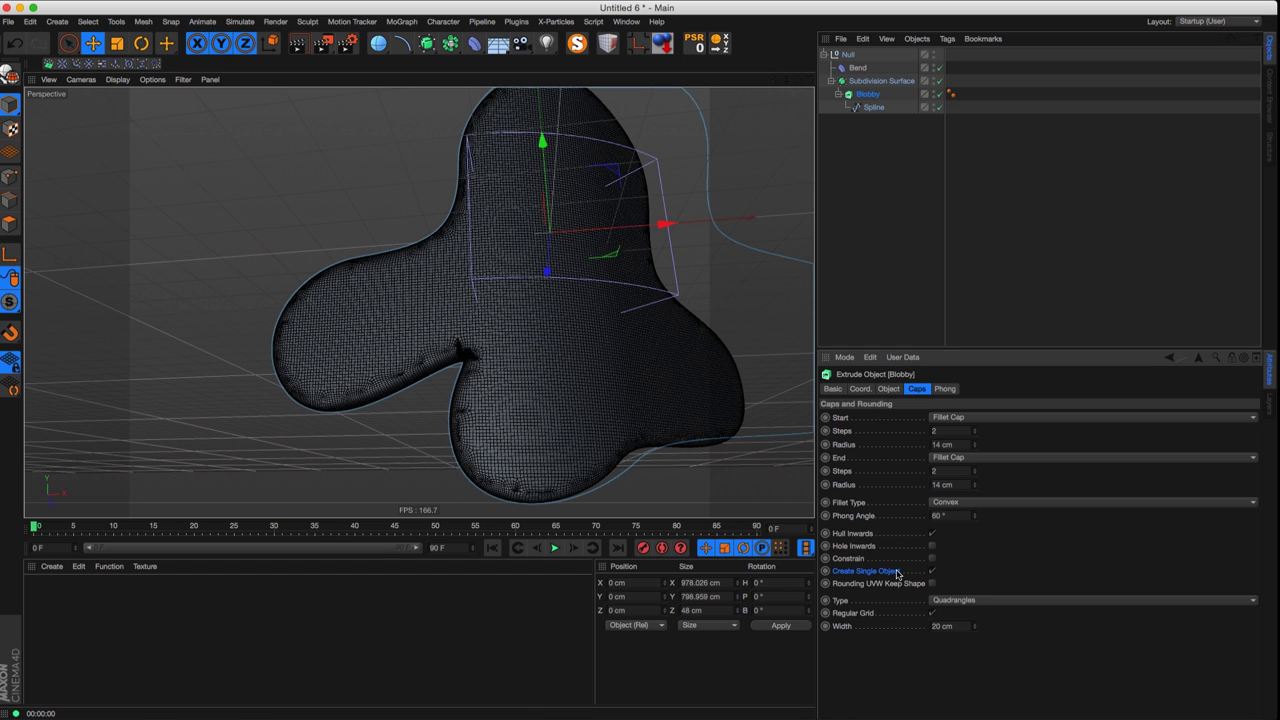
click(451, 44)
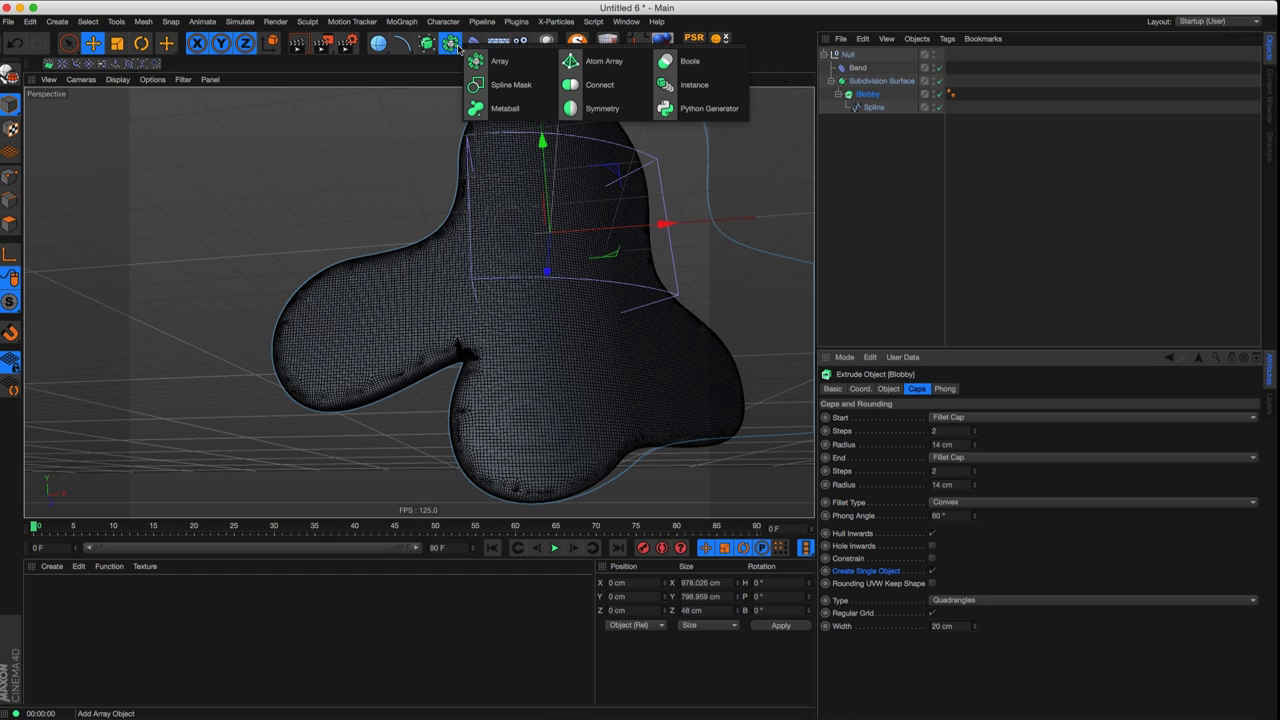
click(602, 84)
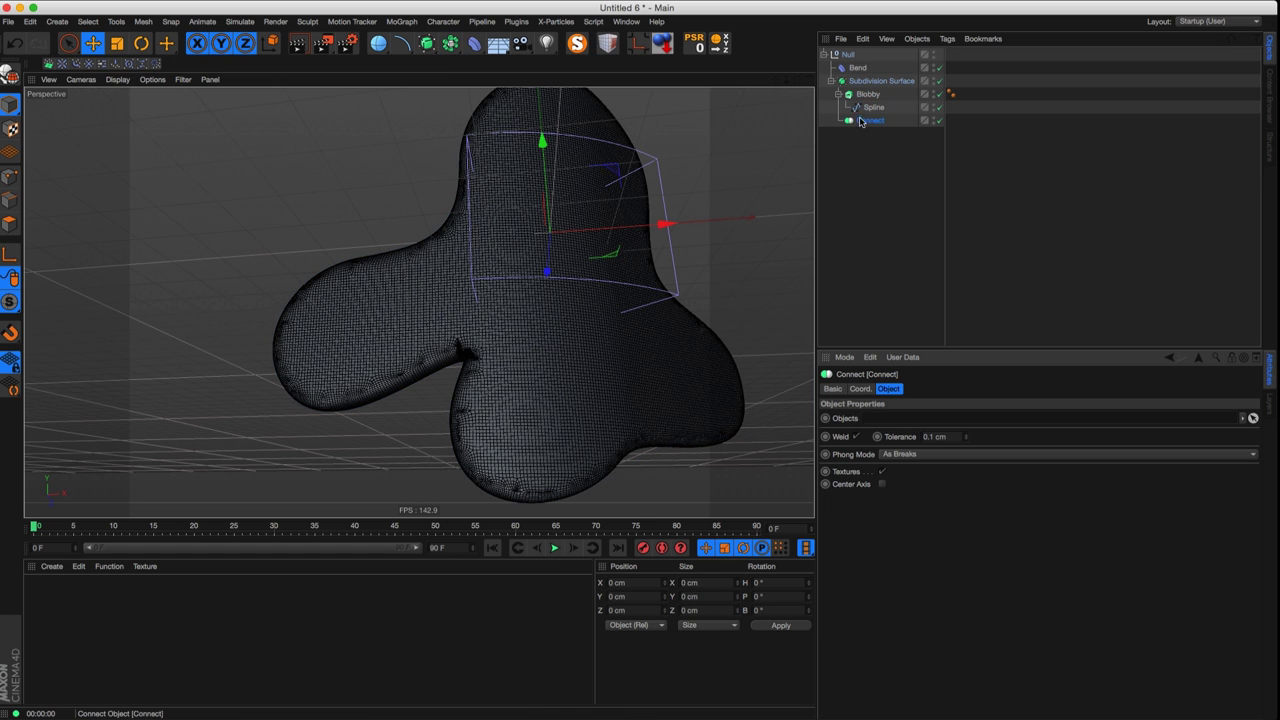
drag(861, 121, 869, 132)
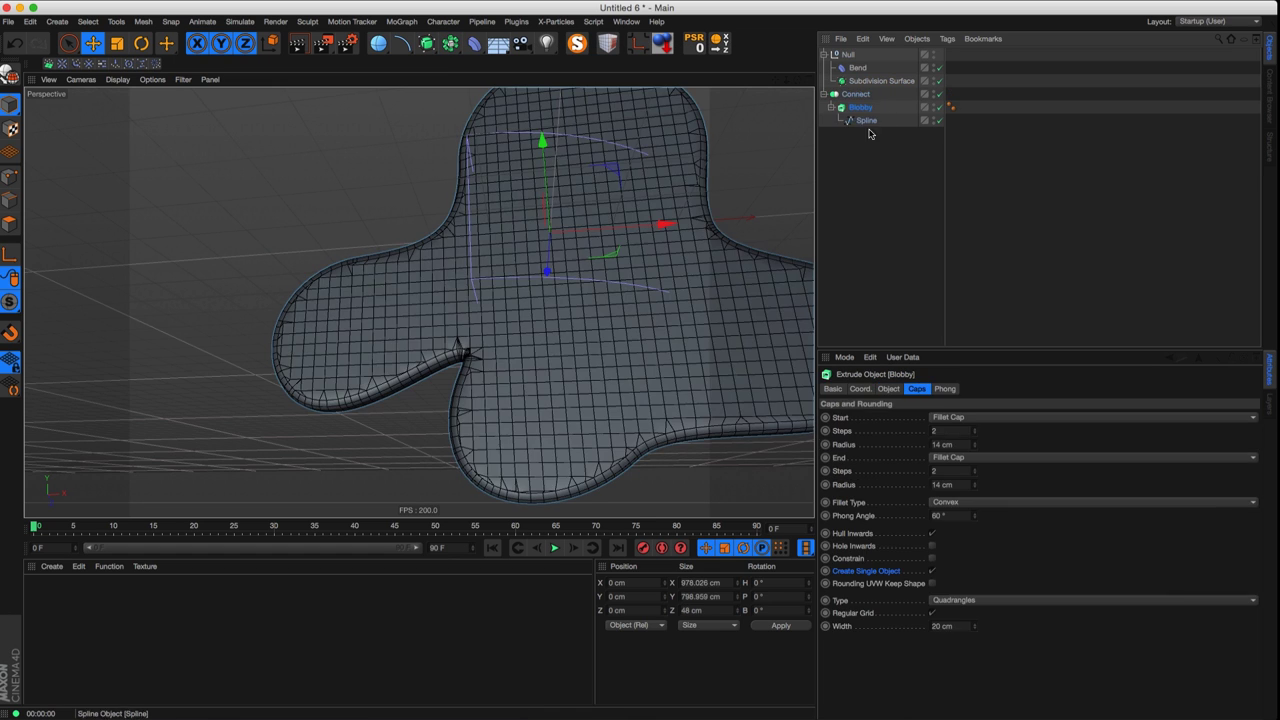
drag(877, 85, 874, 82)
click(859, 120)
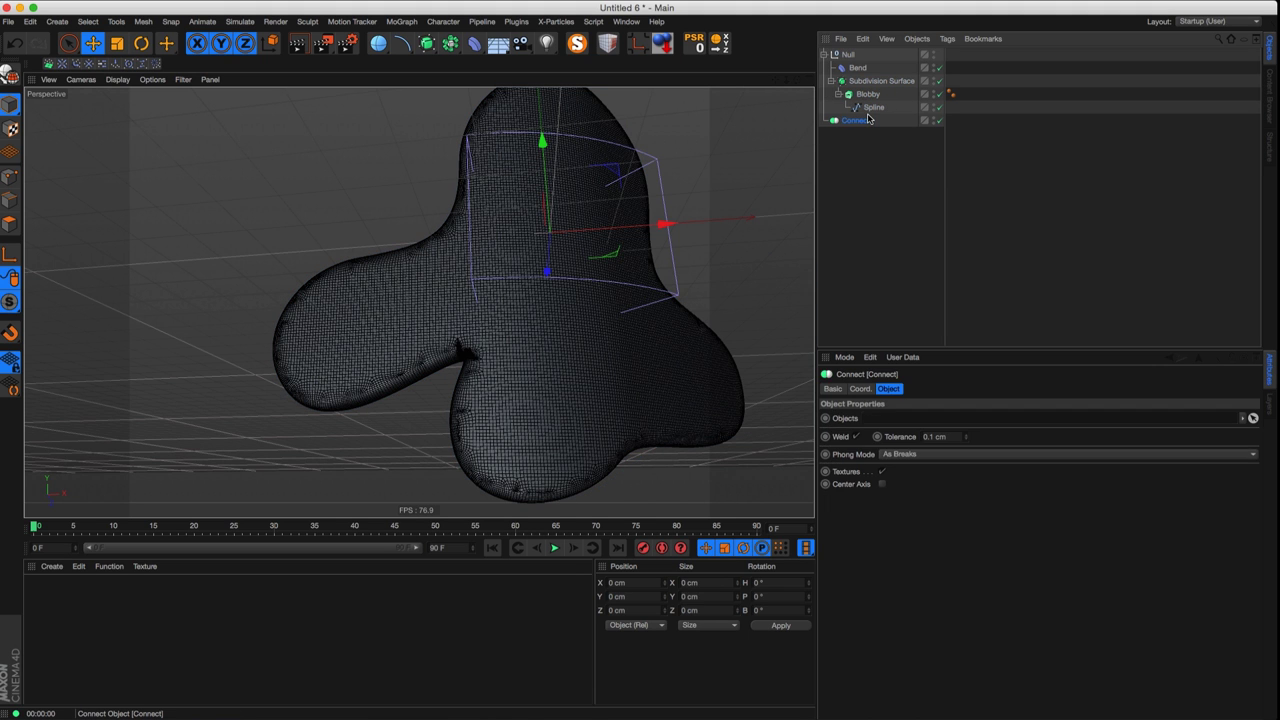
key(Delete)
- Select the spline's point at the inner notch in point mode and switch off Blobby, the Subdivision Surface and the Bend
alt+drag(654, 334, 685, 233)
click(866, 107)
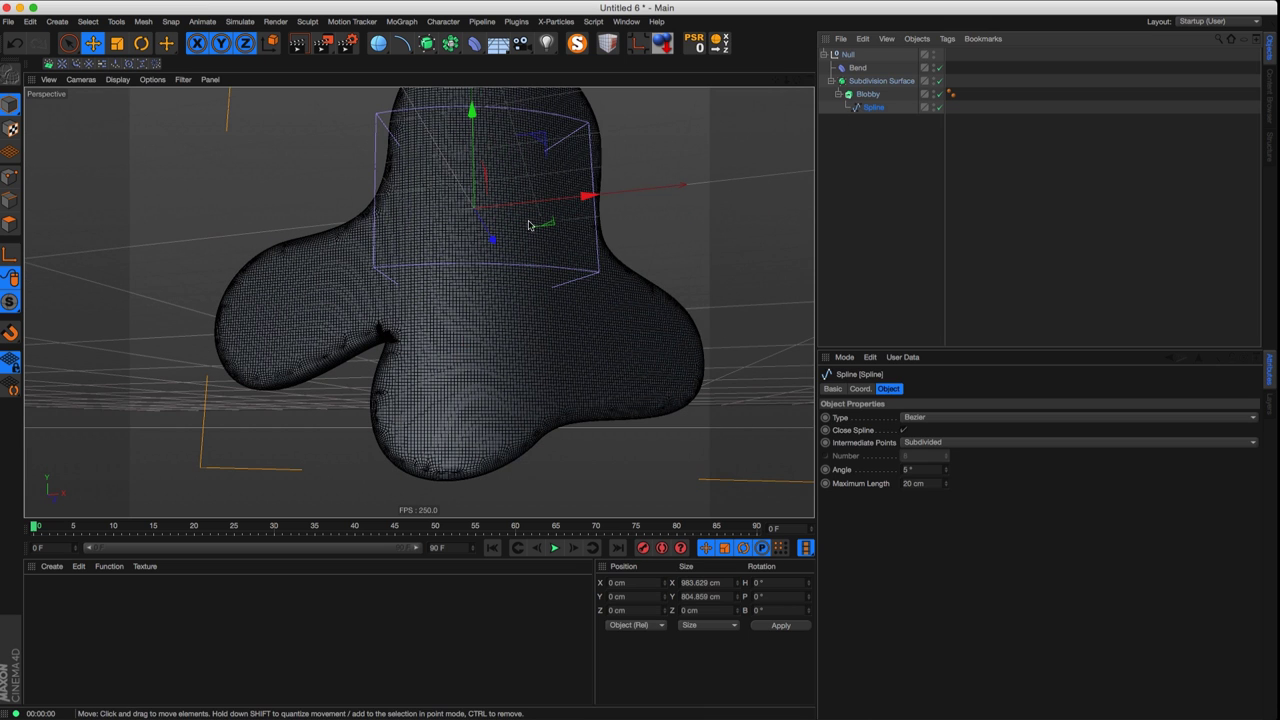
click(10, 176)
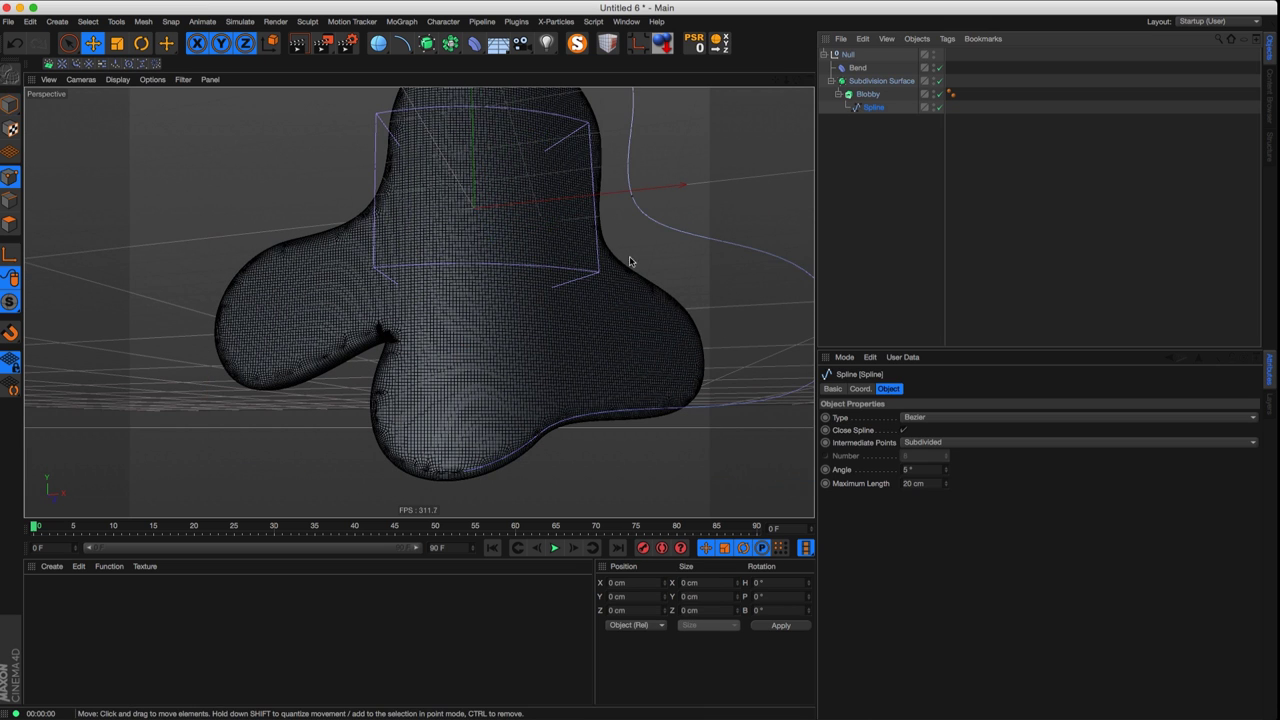
click(383, 355)
mouse_move(381, 360)
alt+mouse_down()
mouse_move(406, 362)
mouse_move(396, 349)
alt+mouse_up()
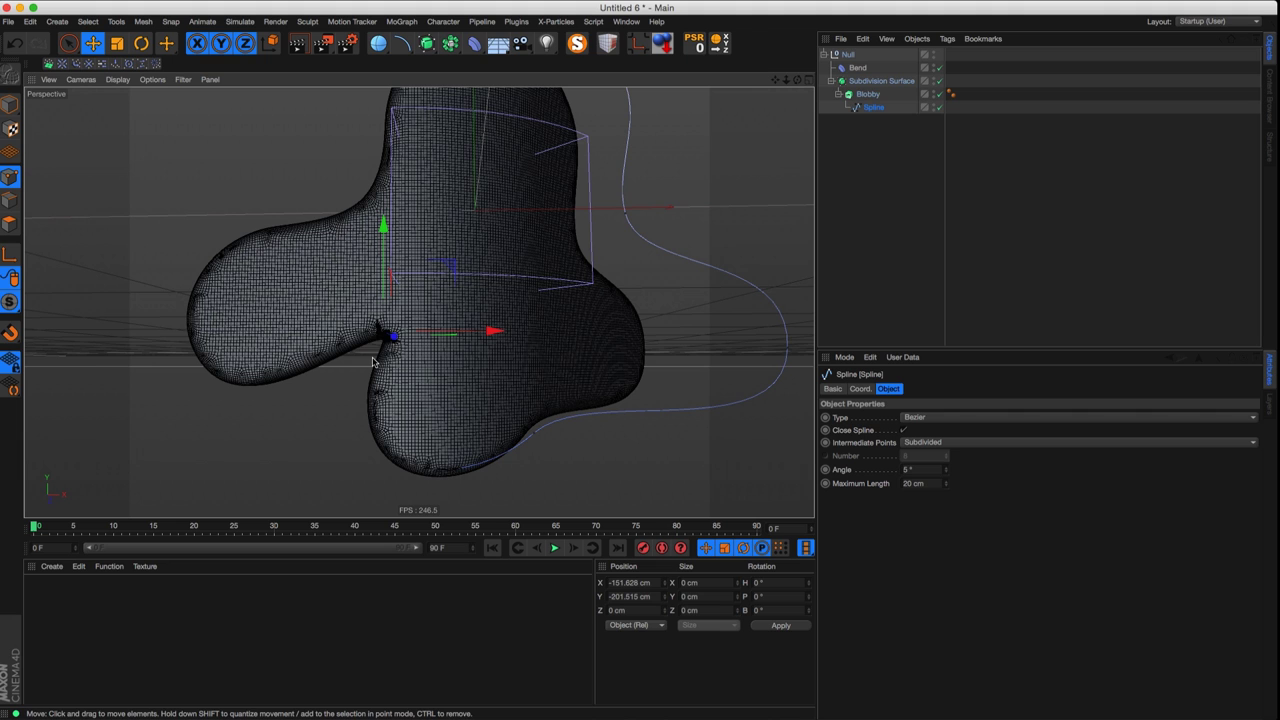
drag(939, 94, 939, 63)
scroll(366, 332, up, 5)
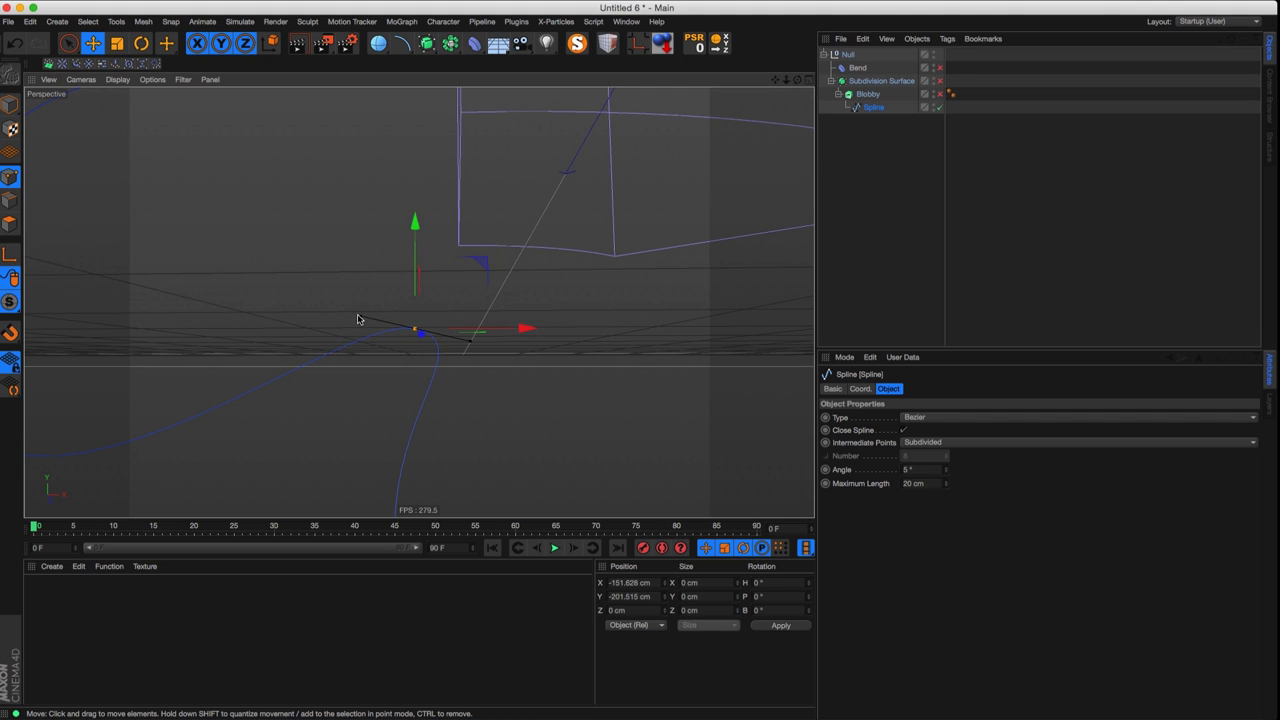
- Rotate the inner notch point's tangent to a steeper diagonal in the front view to round the notch
middle_click(788, 91)
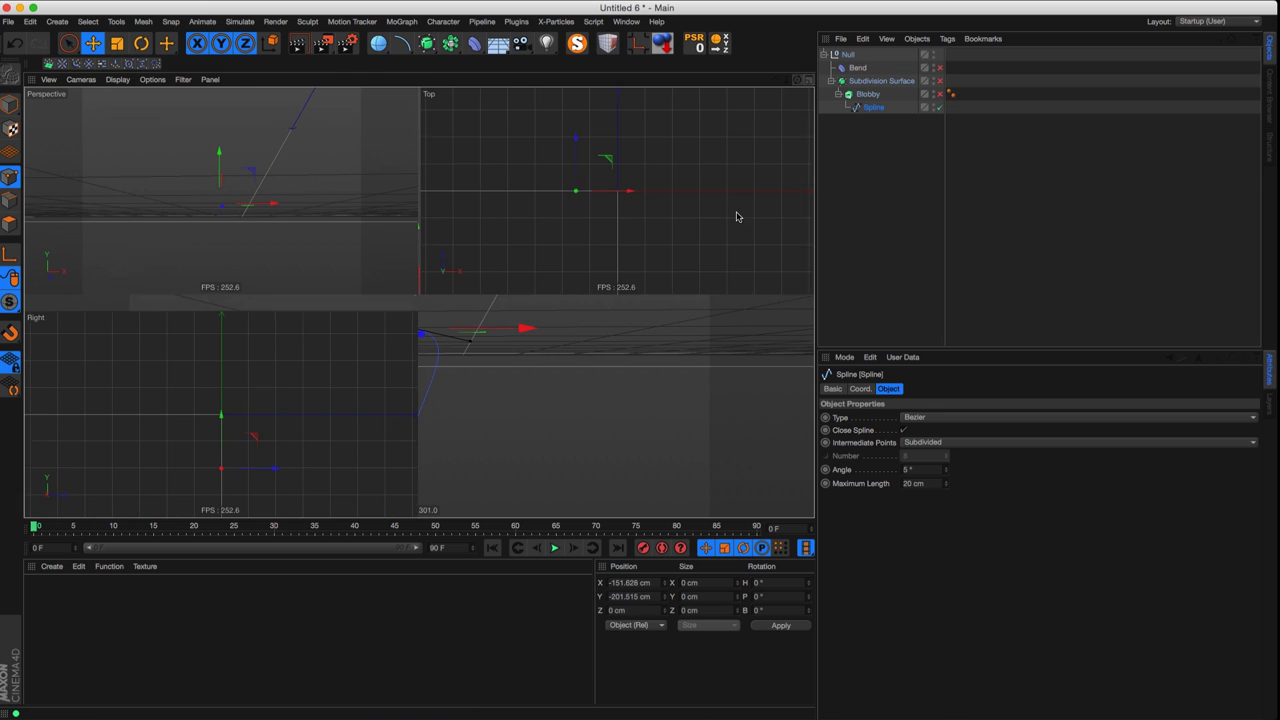
middle_click(762, 335)
scroll(411, 389, up, 5)
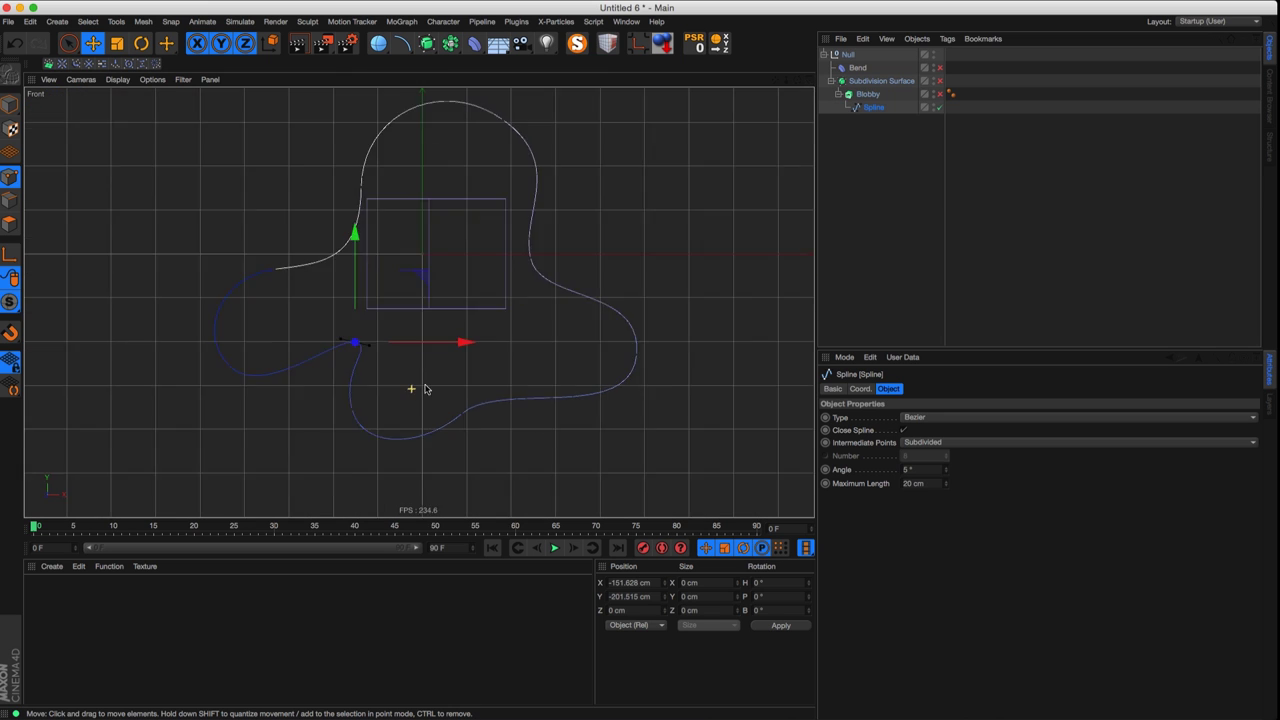
drag(408, 326, 400, 331)
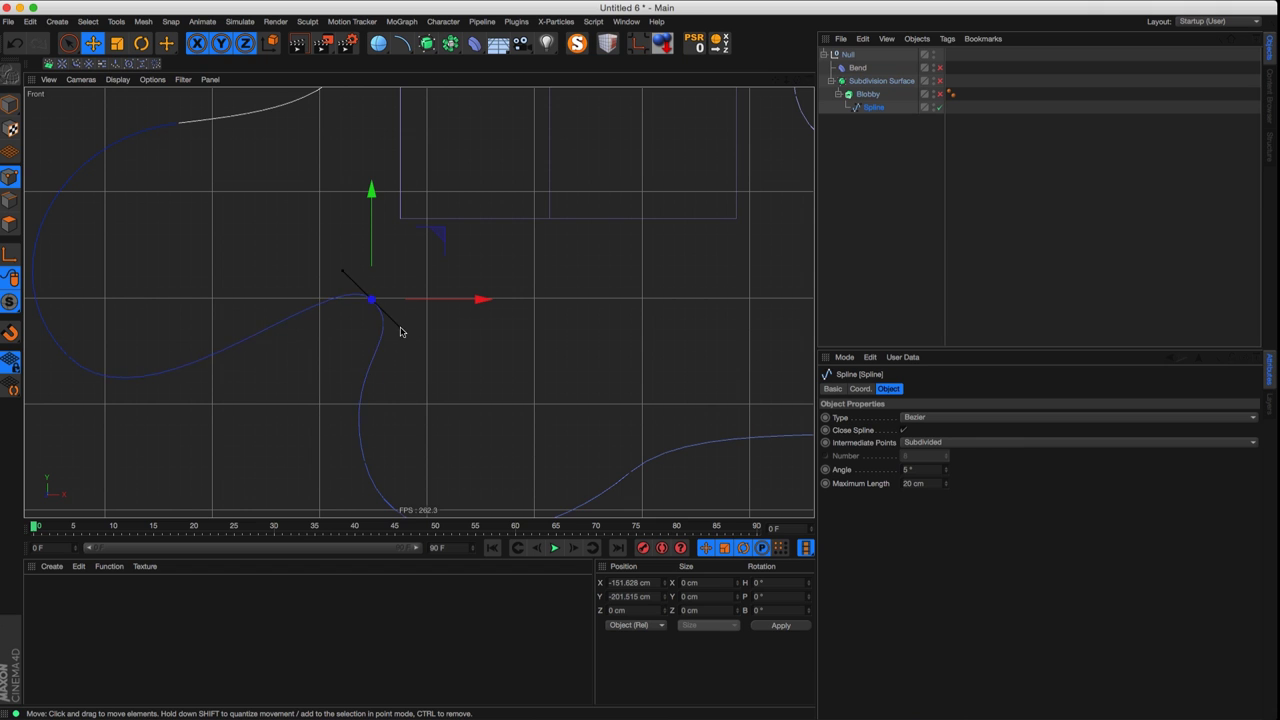
- Smooth the rest of the spline outline by adjusting the points and tangents on the left, lower and upper lobes
scroll(412, 342, down, 2)
click(175, 355)
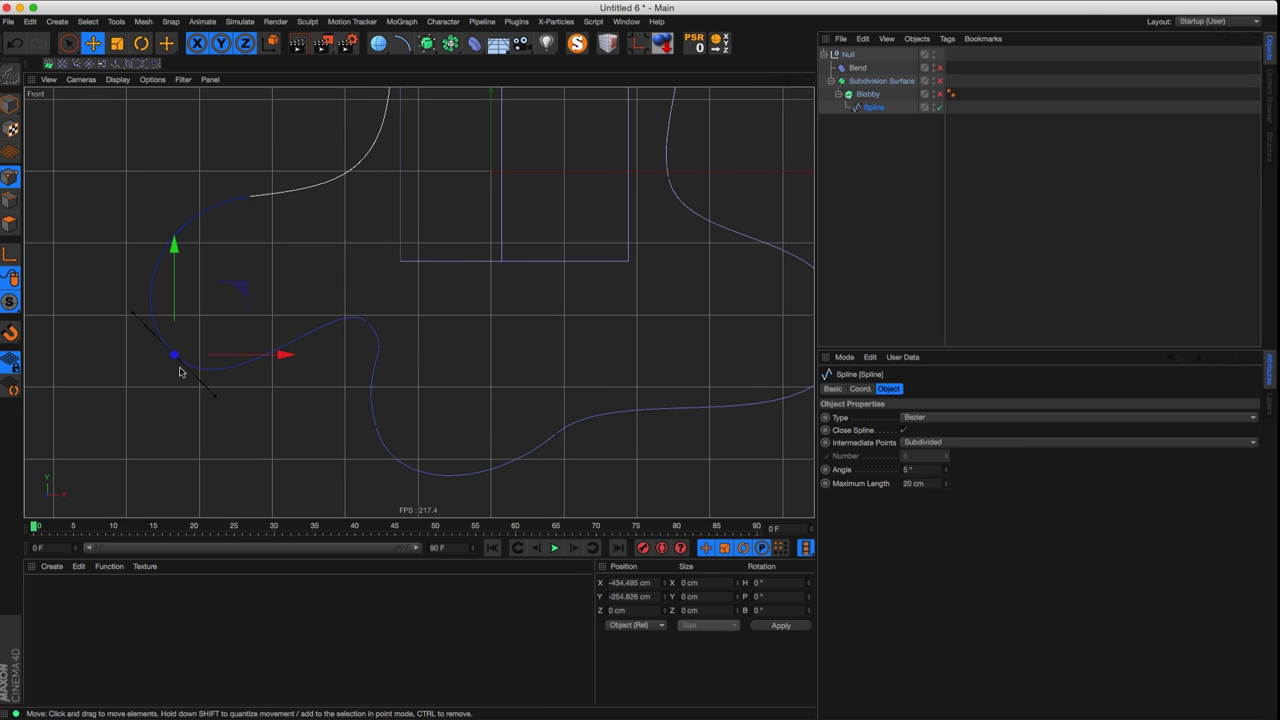
click(545, 455)
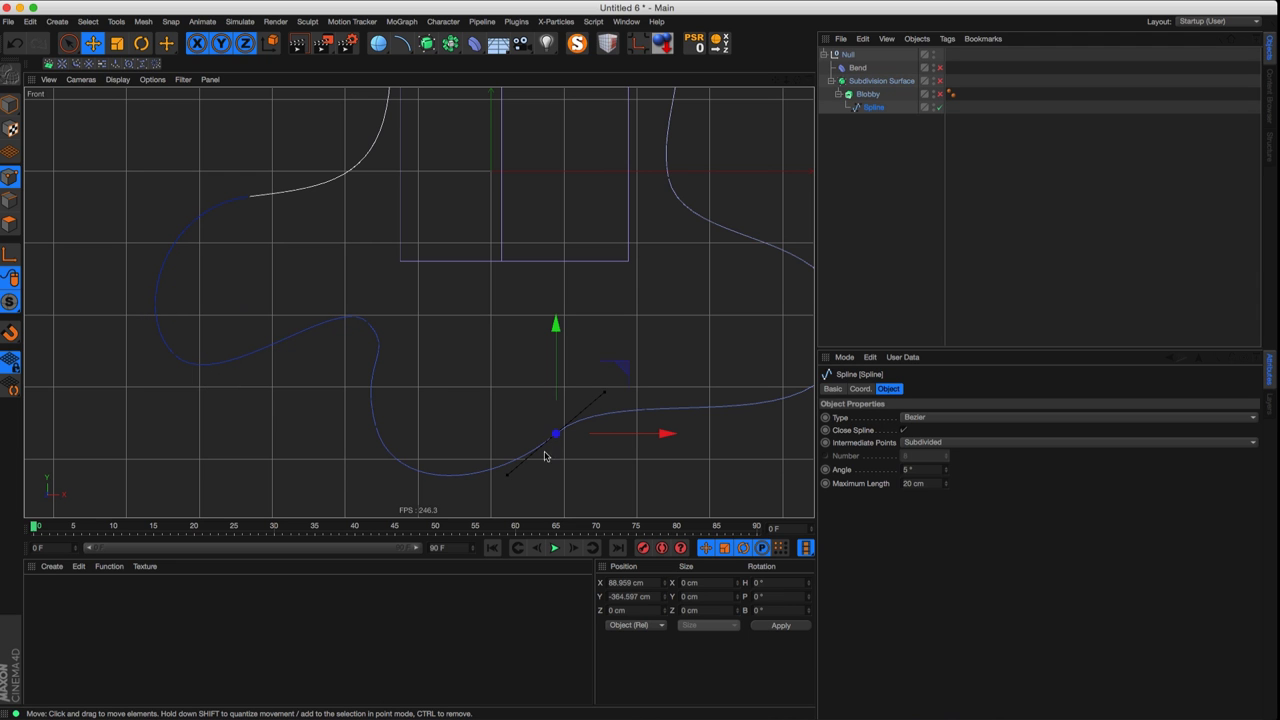
scroll(440, 397, down, 2)
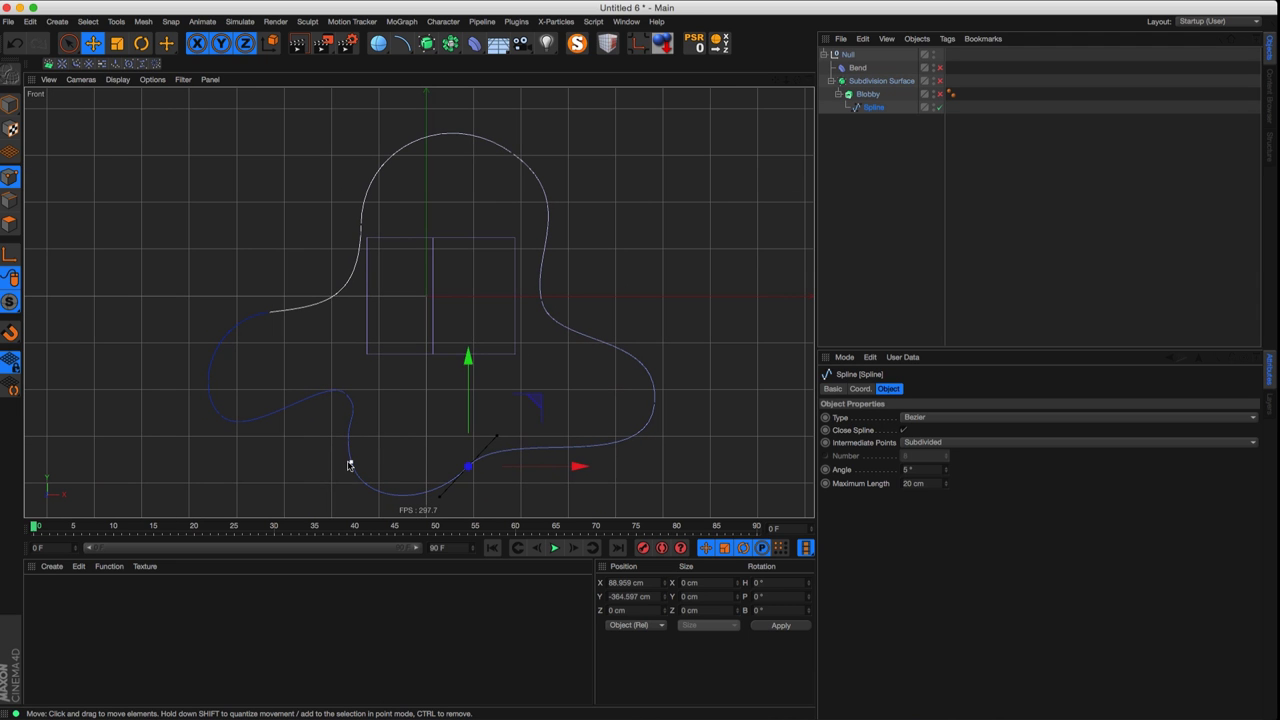
drag(395, 440, 401, 440)
click(364, 227)
drag(383, 254, 379, 248)
click(520, 314)
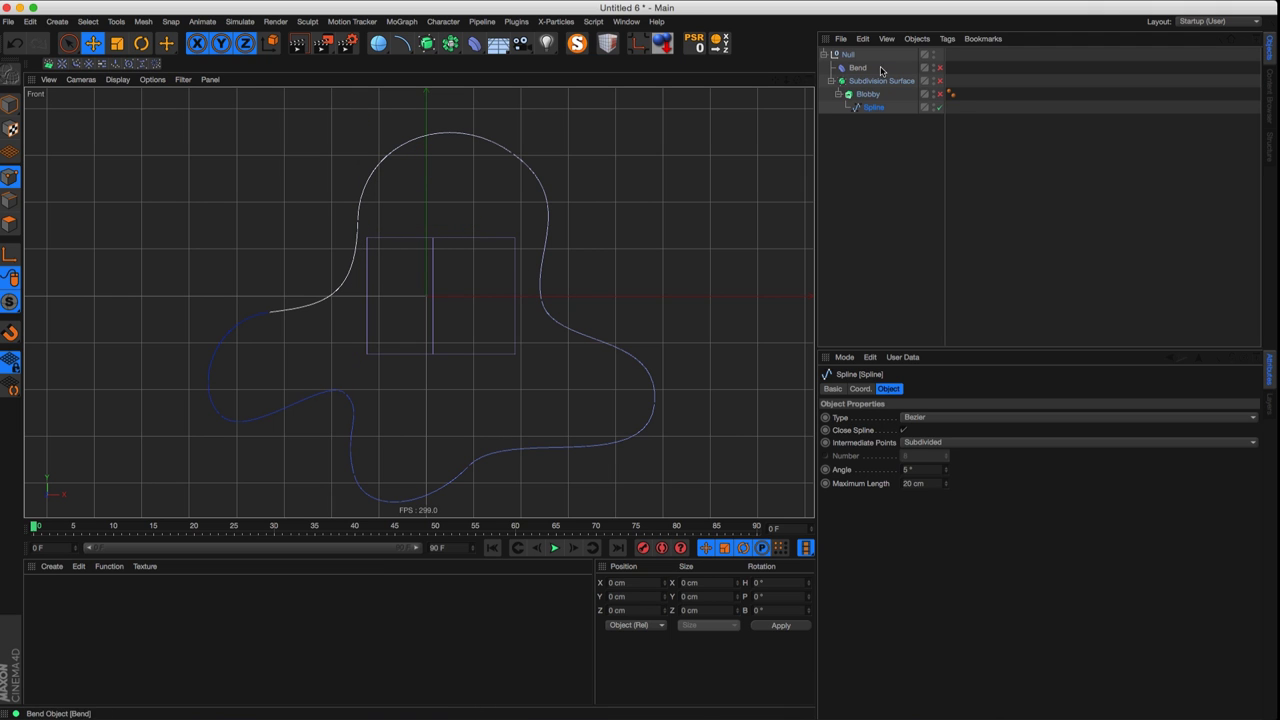
- Turn Blobby and the Subdivision Surface back on and test-render the flat form in the perspective view
click(940, 93)
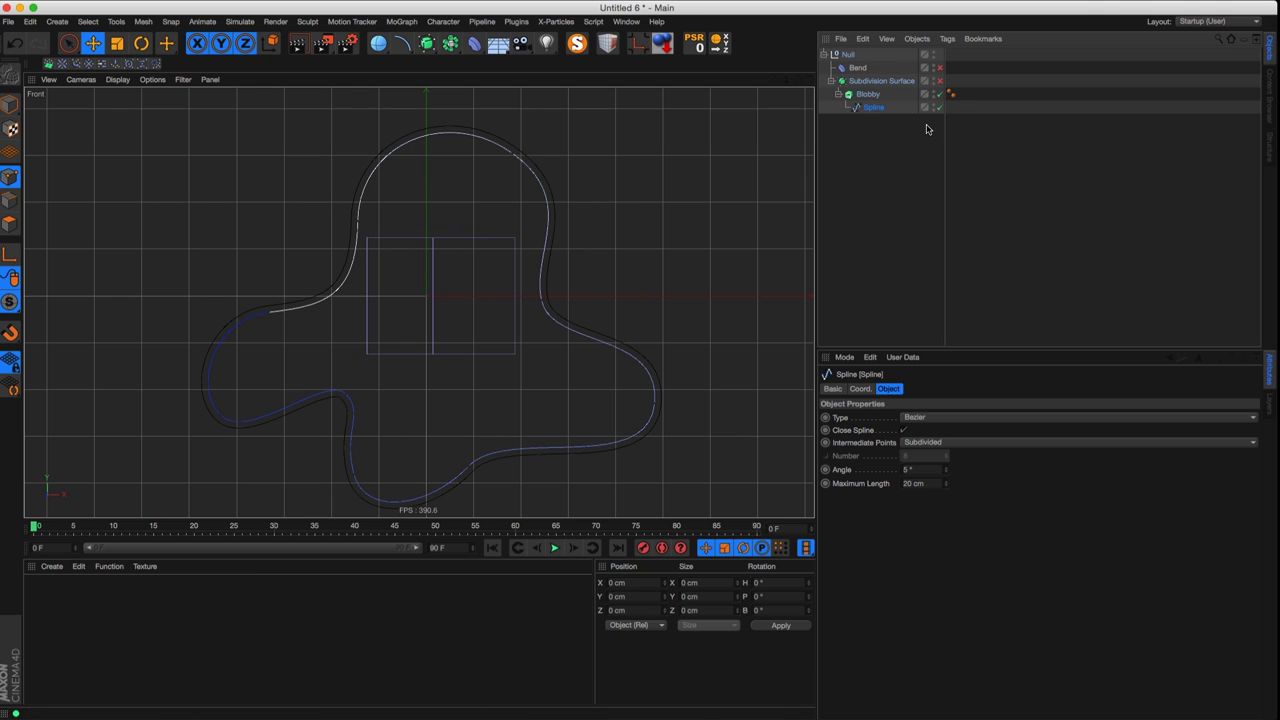
click(797, 80)
scroll(343, 205, down, 5)
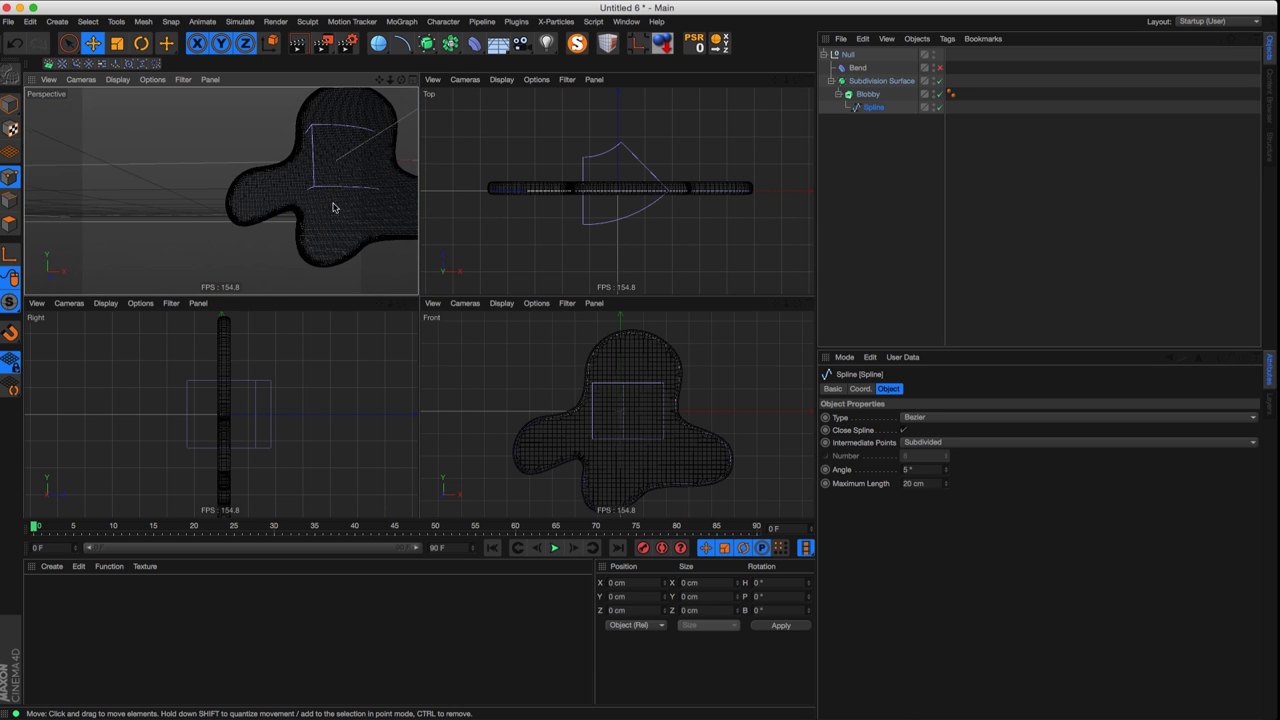
alt+middle_drag(333, 201, 264, 226)
scroll(314, 213, down, 2)
alt+drag(311, 213, 315, 215)
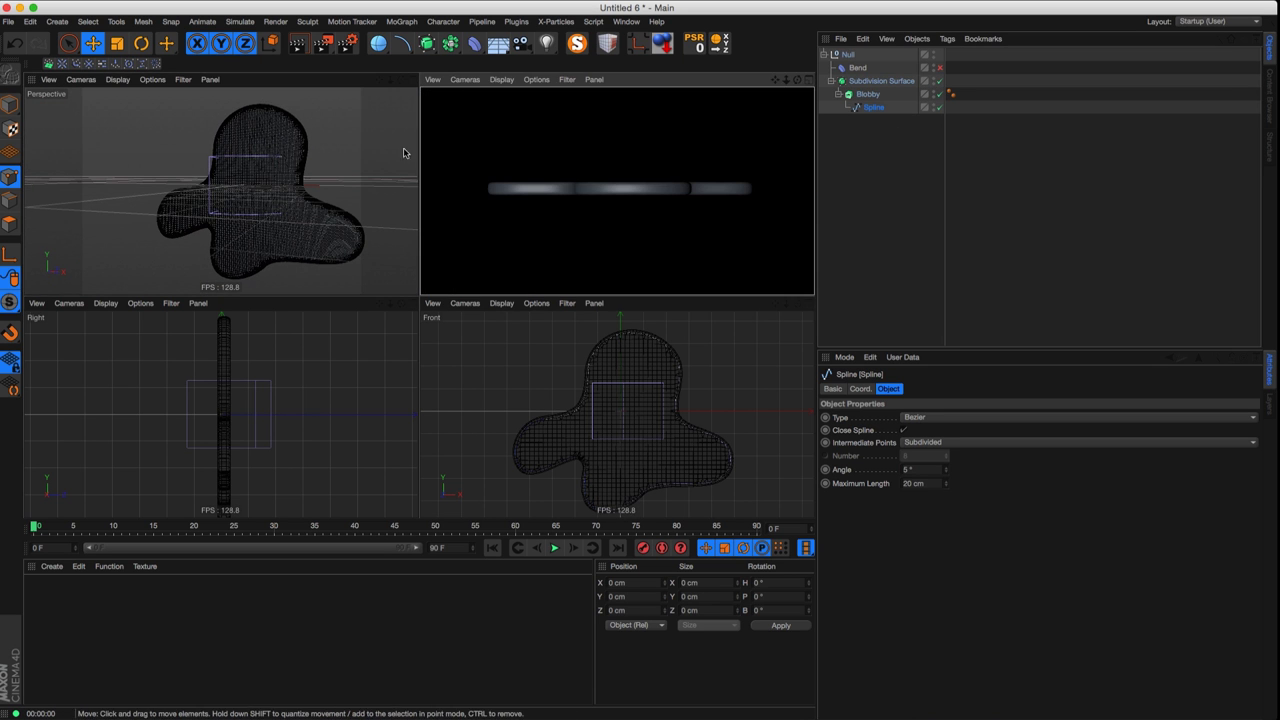
click(410, 80)
key(ctrl+r)
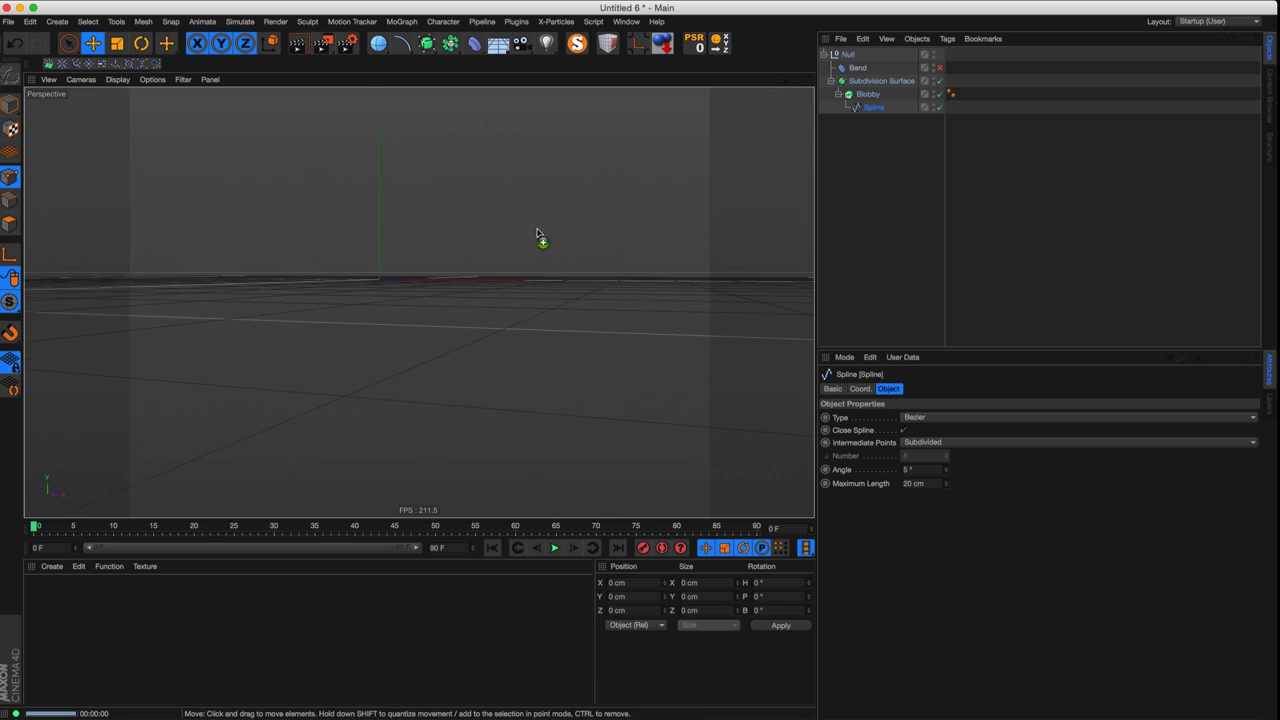
scroll(423, 249, down, 2)
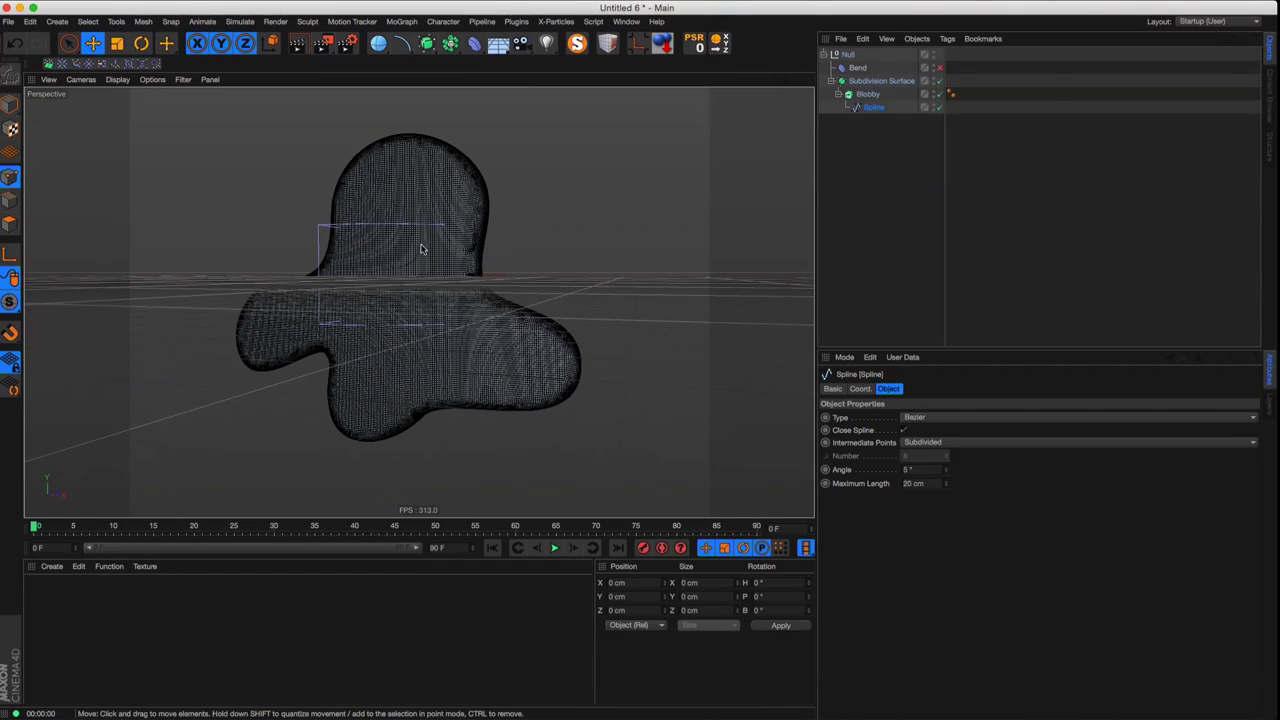
- Turn the Bend deformer back on and test-render the bent form from an angle
click(939, 68)
alt+drag(446, 271, 464, 249)
key(ctrl+r)
key(ctrl+r)
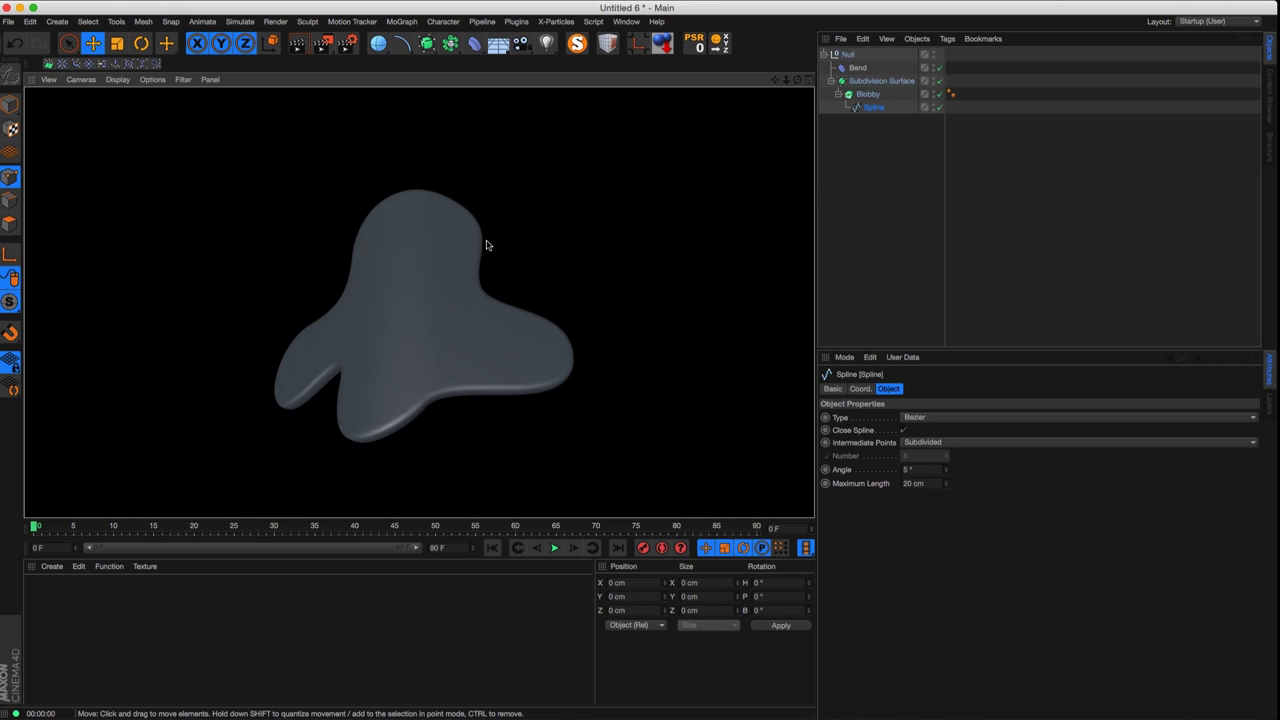
- Switch to the bending.c4d scene and copy the Gummy 2.1 and Neon 3 materials
click(635, 21)
click(662, 376)
drag(171, 606, 40, 633)
click(78, 566)
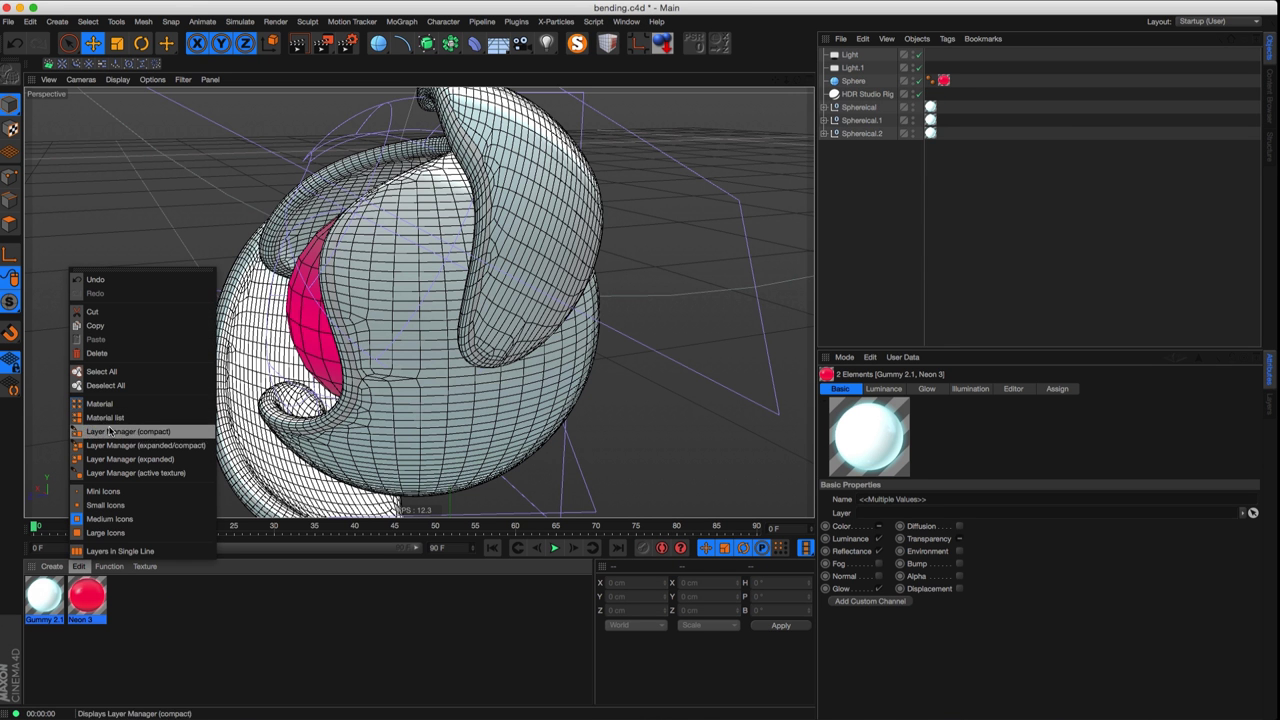
click(120, 327)
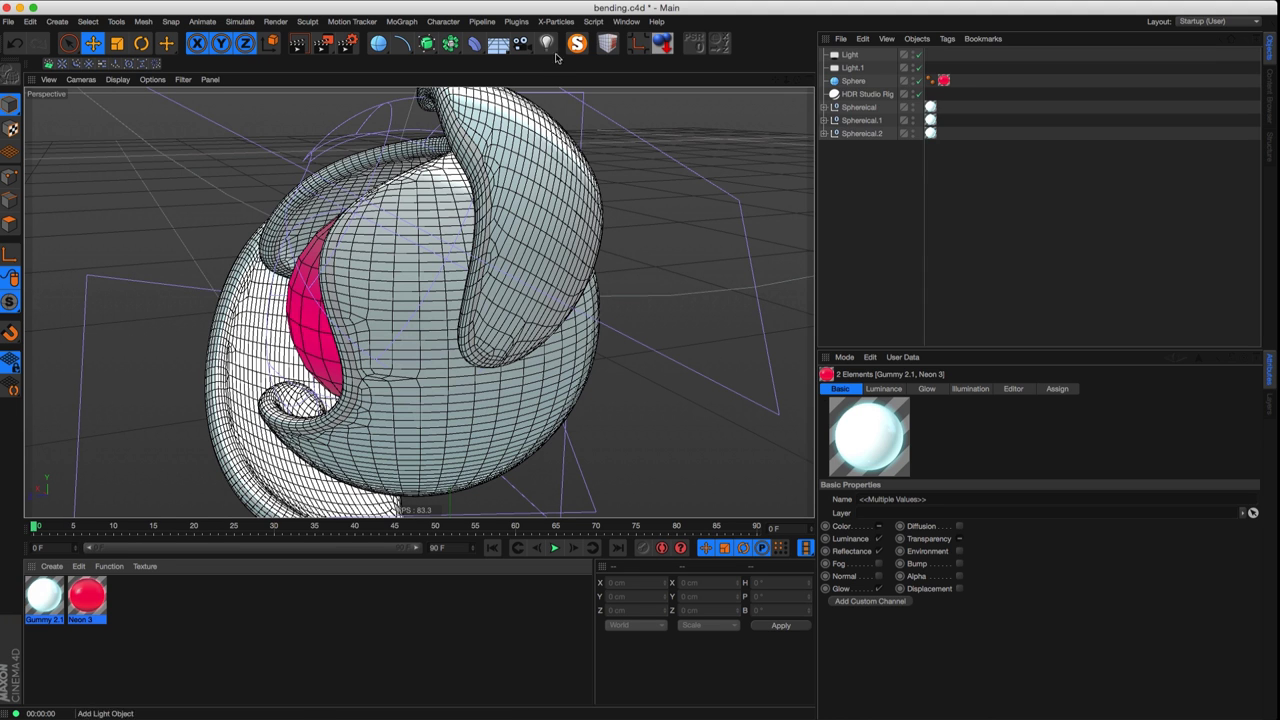
- Return to the Untitled 6 scene and paste the two copied materials into it
click(627, 21)
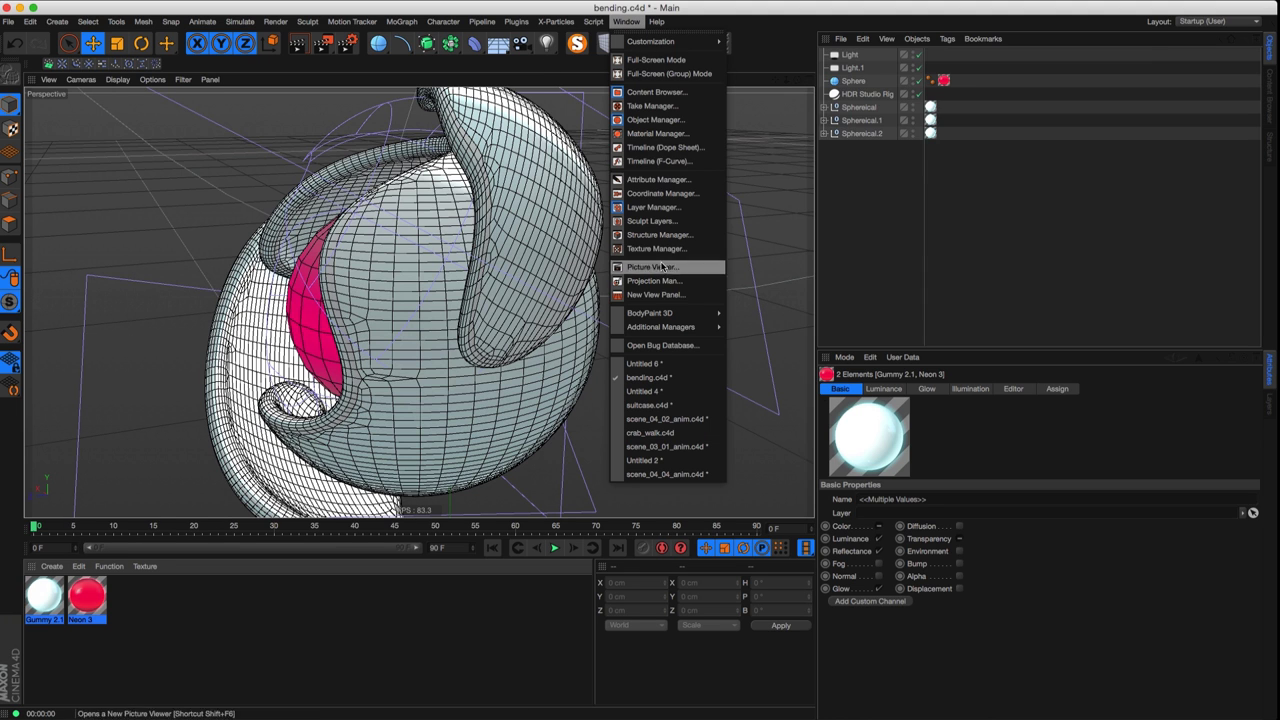
click(684, 364)
click(78, 566)
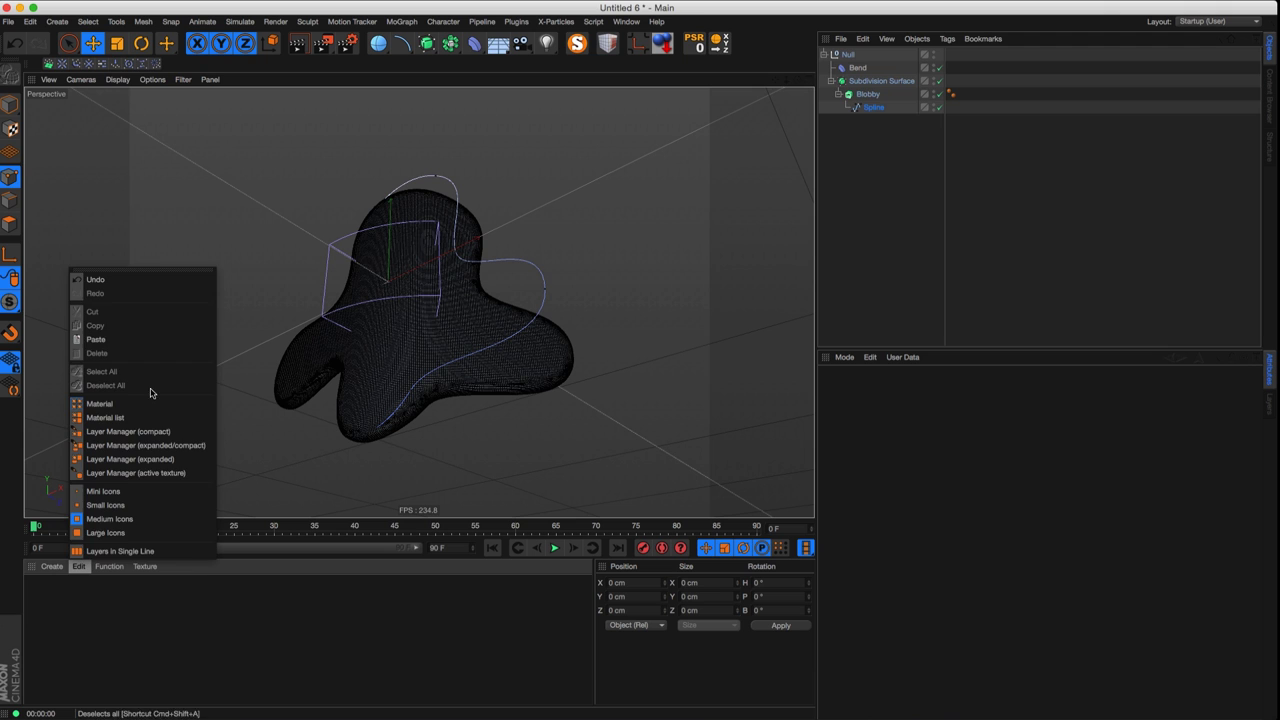
click(155, 339)
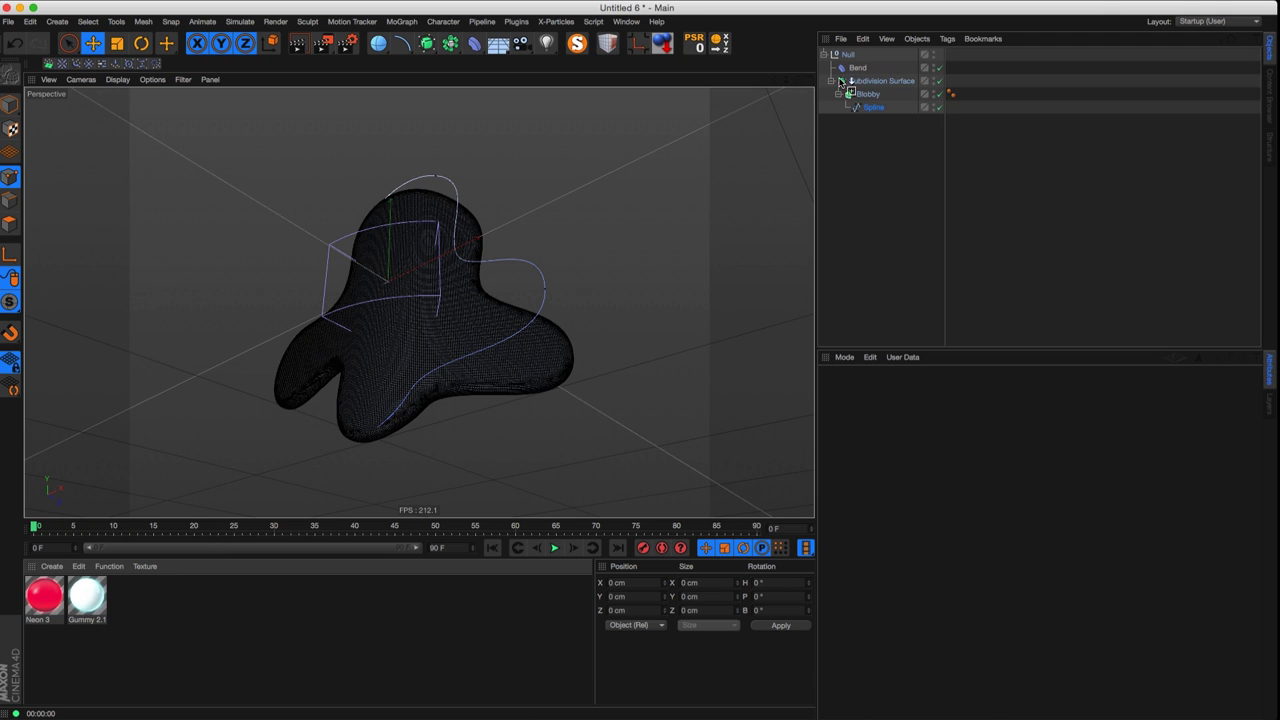
- Apply the Gummy 2.1 material to the Subdivision Surface and test-render the form
drag(866, 85, 866, 81)
key(ctrl+r)
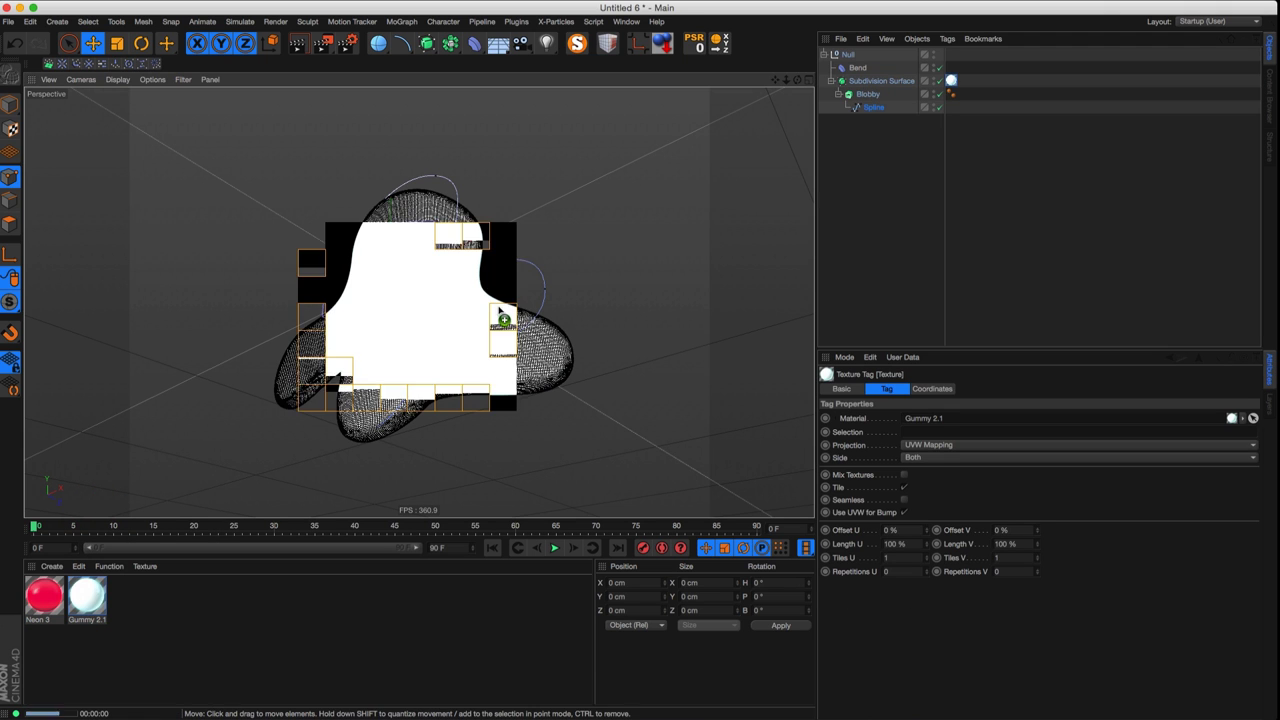
click(450, 23)
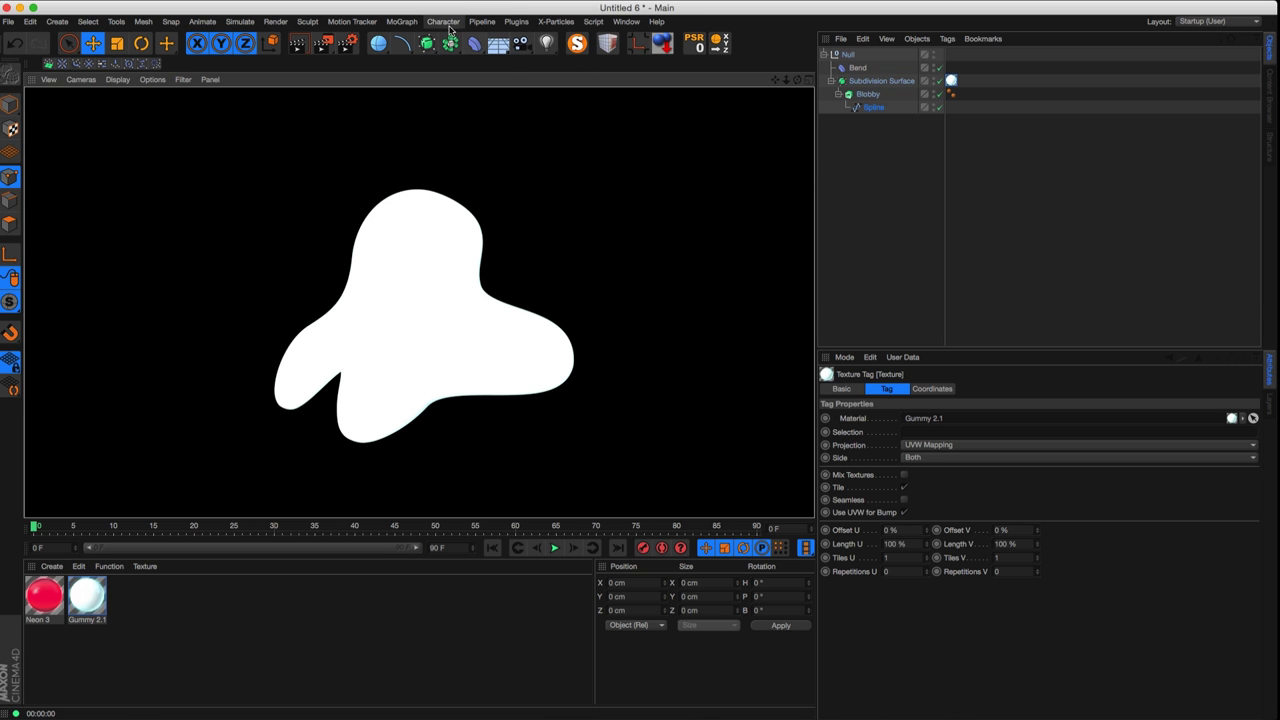
- Add an HDR Studio Rig to the scene and move it down so it sits beneath the form
mouse_move(491, 27)
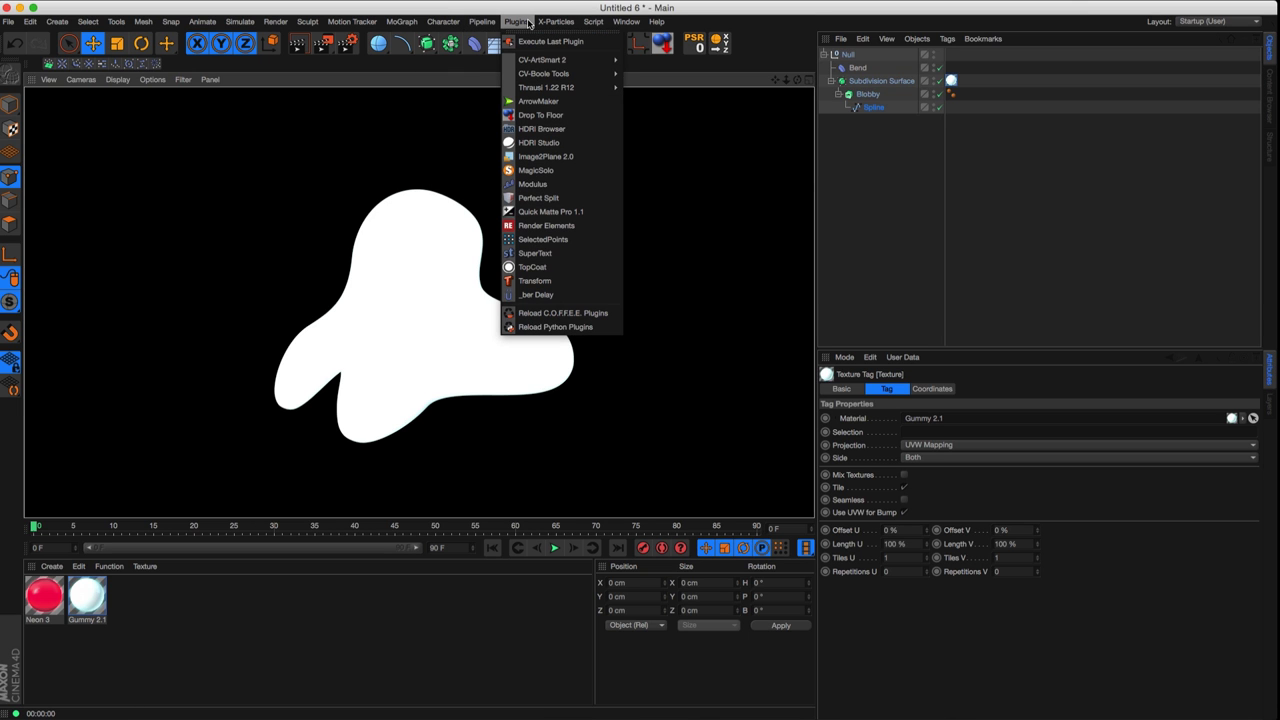
click(540, 142)
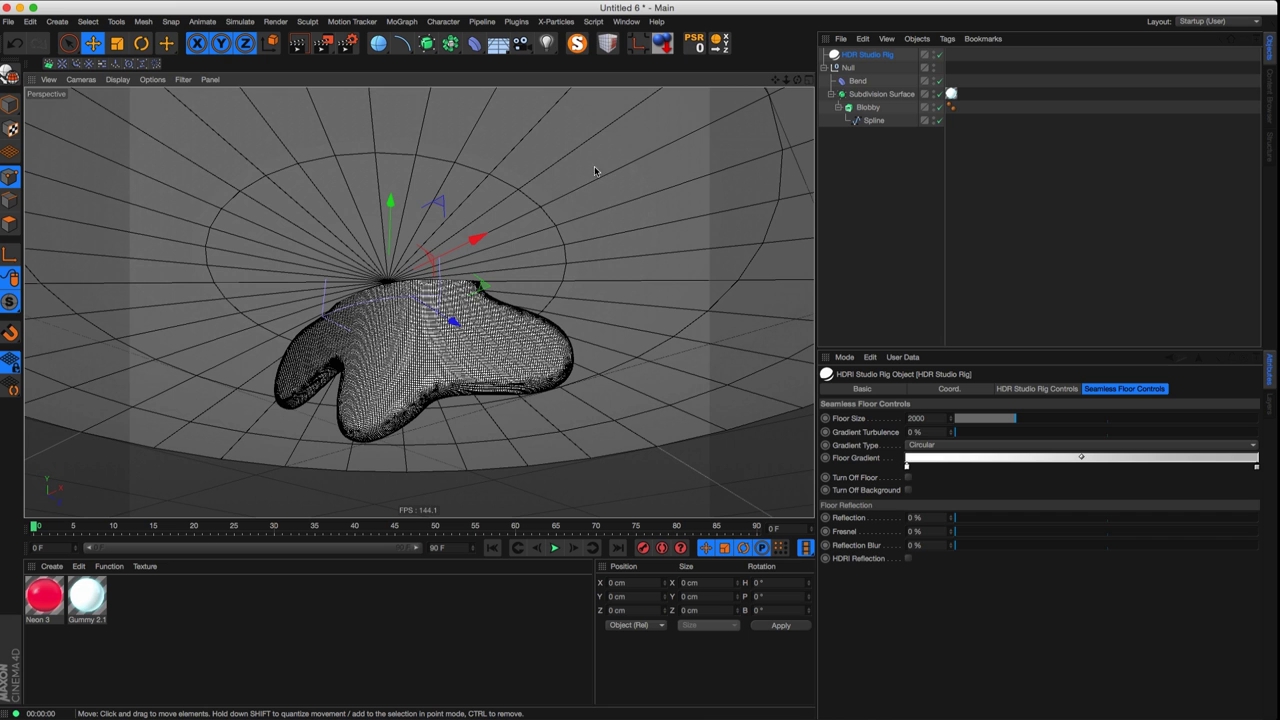
alt+drag(486, 324, 460, 420)
alt+middle_drag(444, 275, 444, 366)
drag(393, 298, 390, 381)
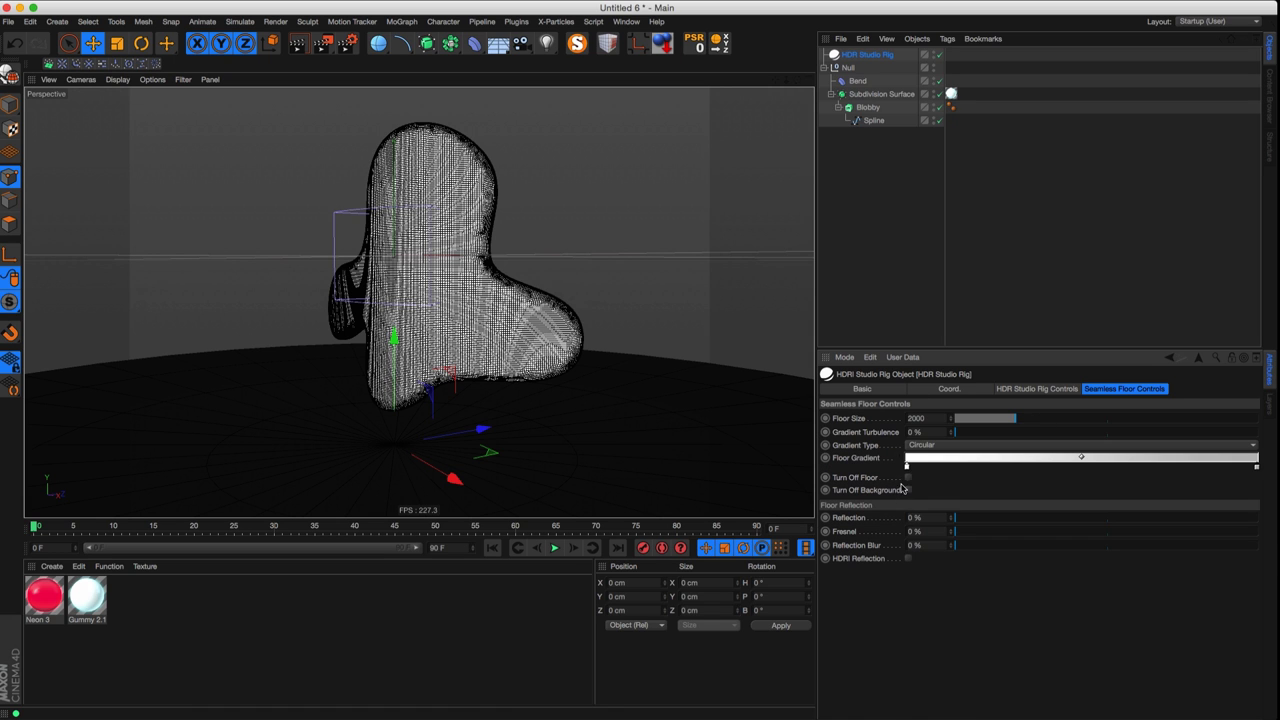
- Turn off the HDR Studio Rig's floor and test-render the form
click(907, 477)
key(ctrl+r)
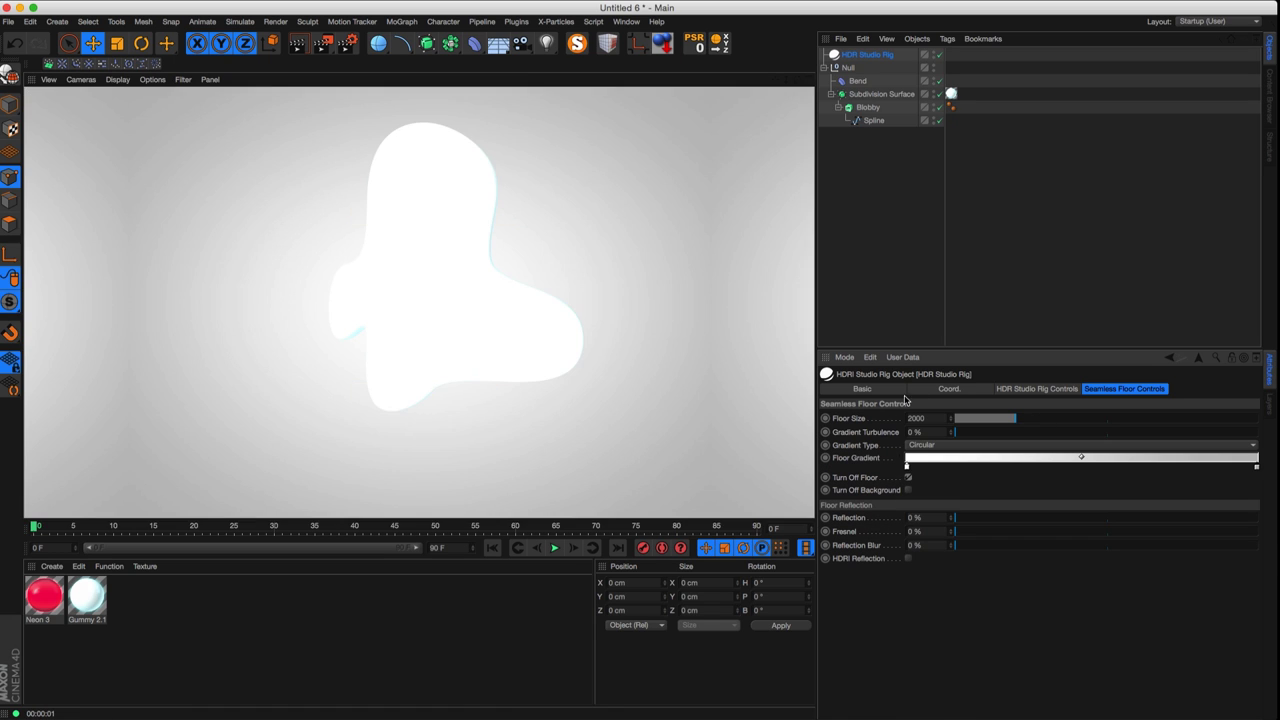
alt+middle_drag(457, 317, 397, 349)
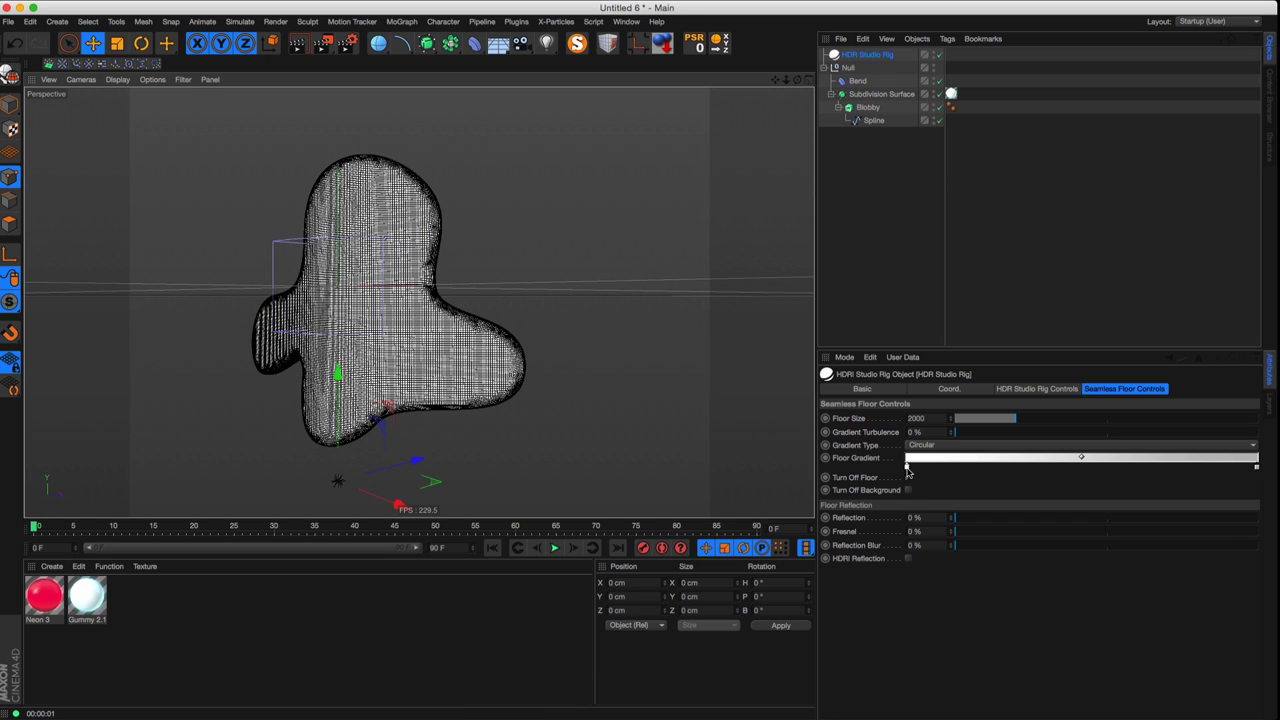
- Set the start color of the rig's floor gradient to light blue, RGB 207, 244, 253
double_click(906, 465)
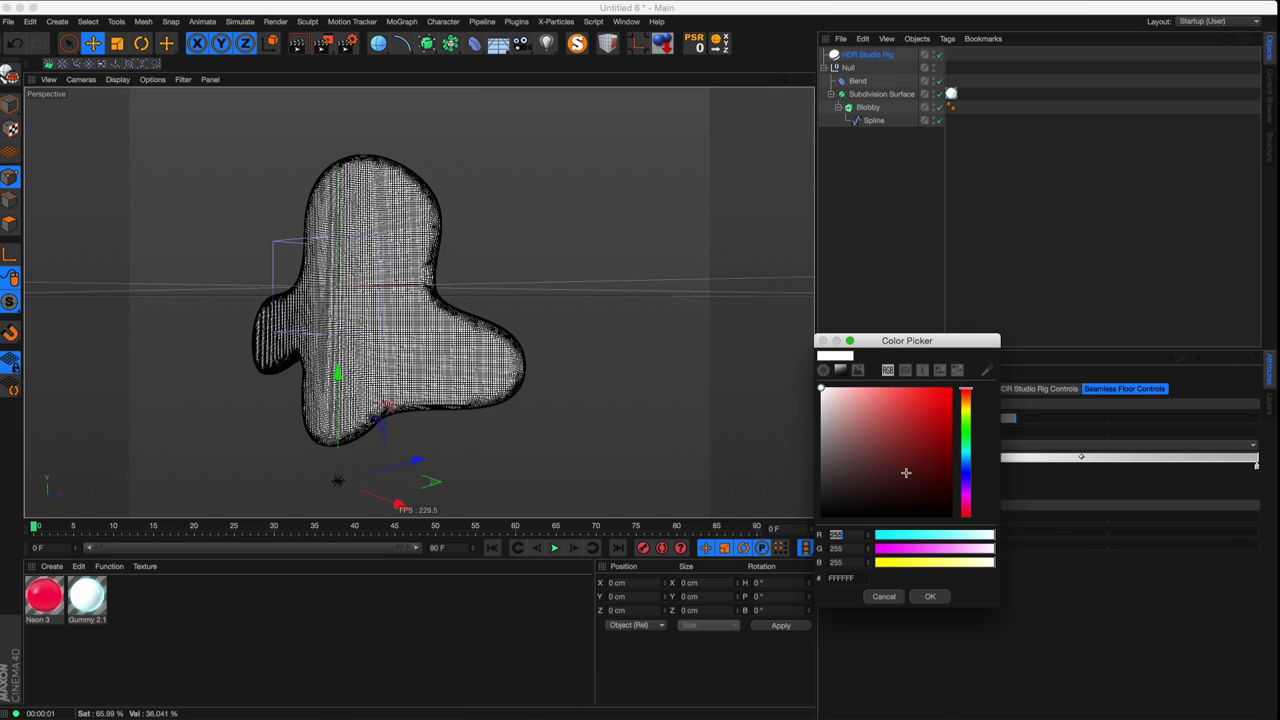
drag(835, 388, 838, 398)
click(962, 457)
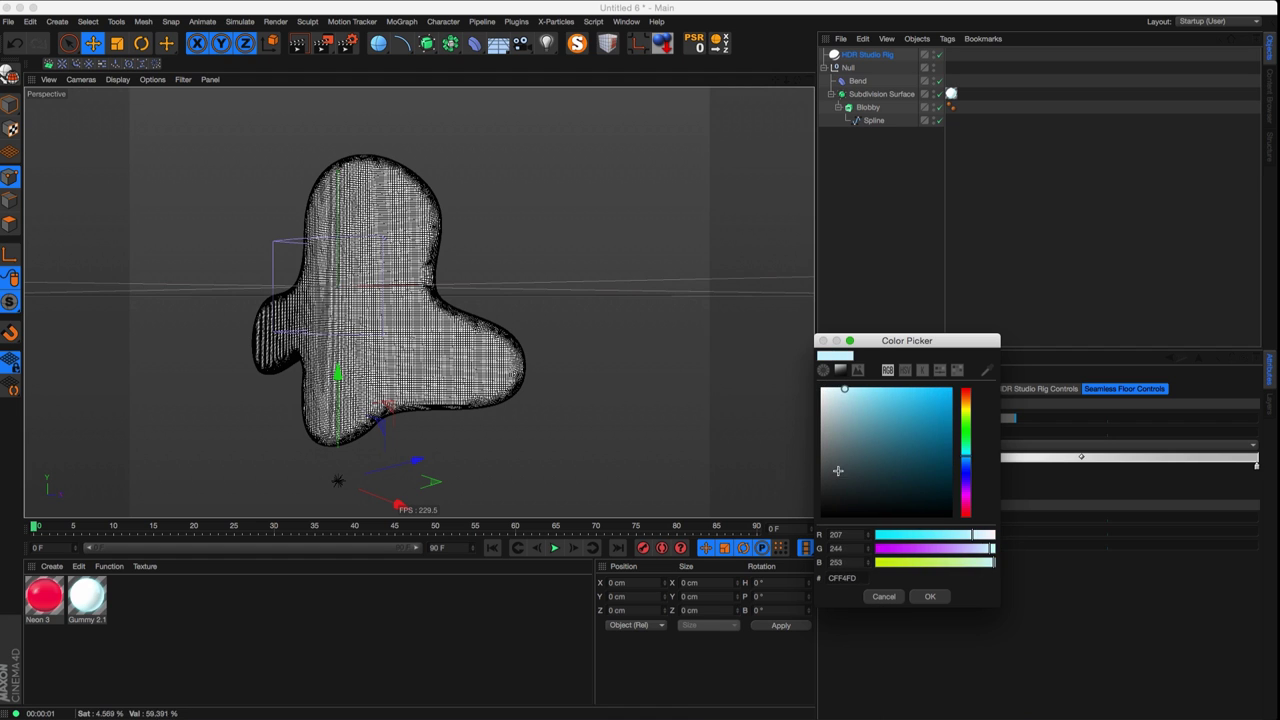
click(935, 596)
- Set the end color of the rig's floor gradient to a medium blue and test-render the form
double_click(1257, 467)
click(1159, 416)
drag(1241, 441, 1241, 461)
click(1203, 593)
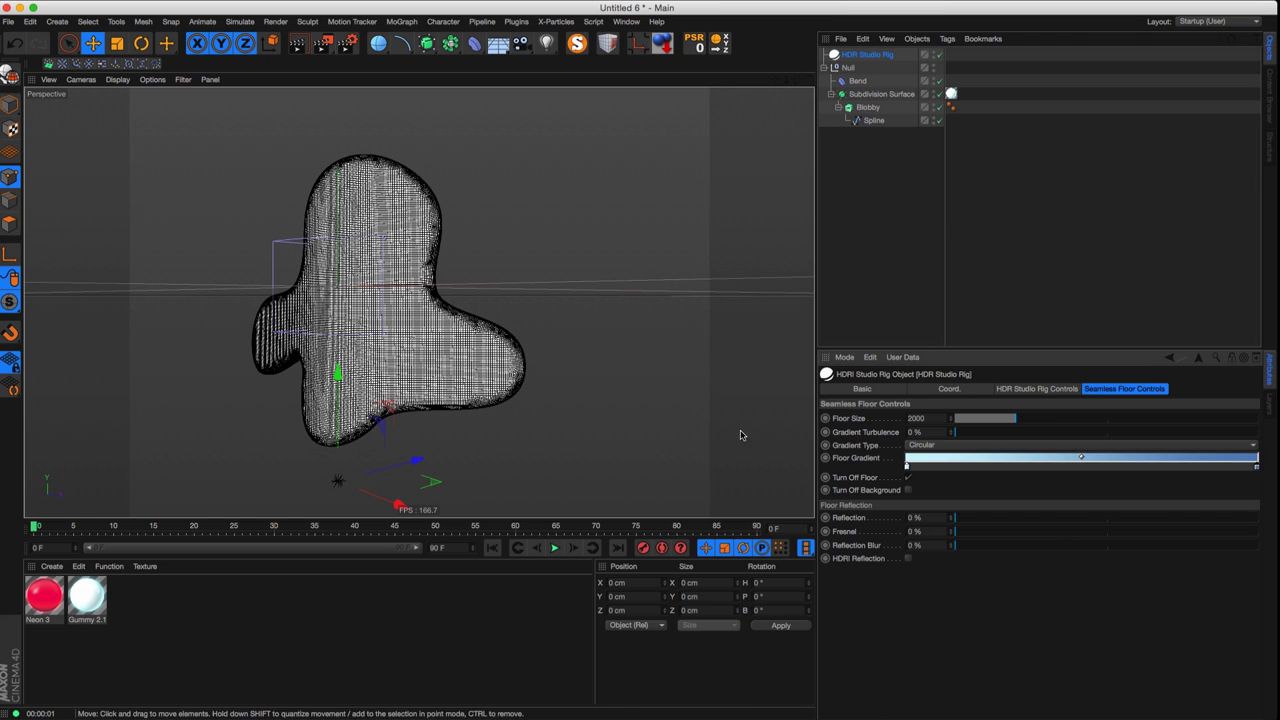
key(ctrl+r)
alt+drag(376, 329, 399, 371)
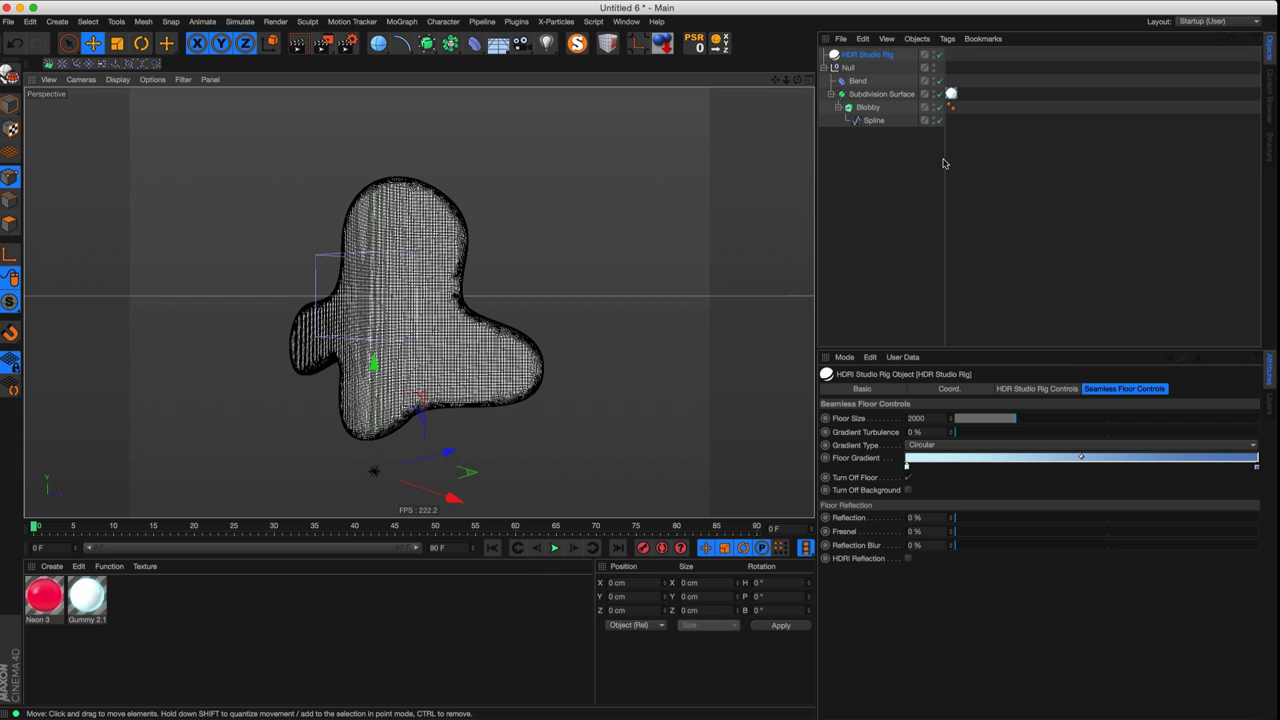
- Try Bend deformer strengths of 180° and 32° on the form, test-rendering the 180° version
click(857, 81)
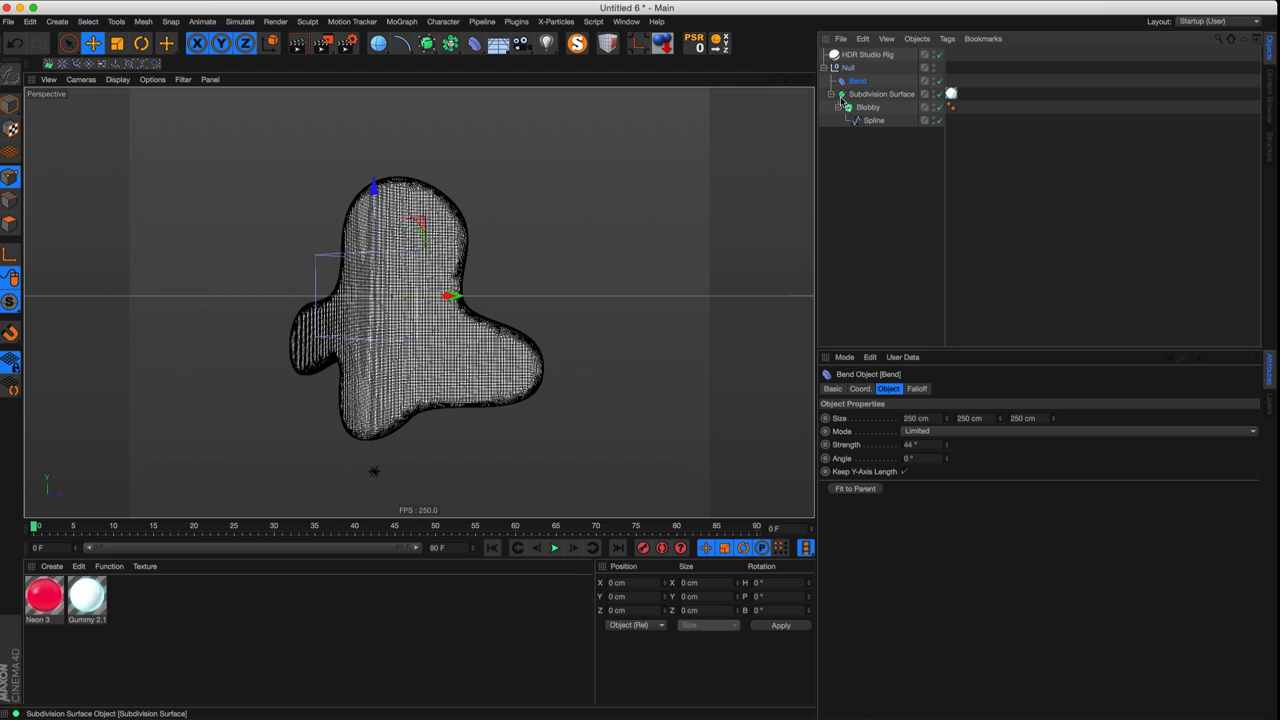
drag(947, 445, 925, 382)
alt+drag(407, 341, 340, 330)
drag(947, 445, 950, 434)
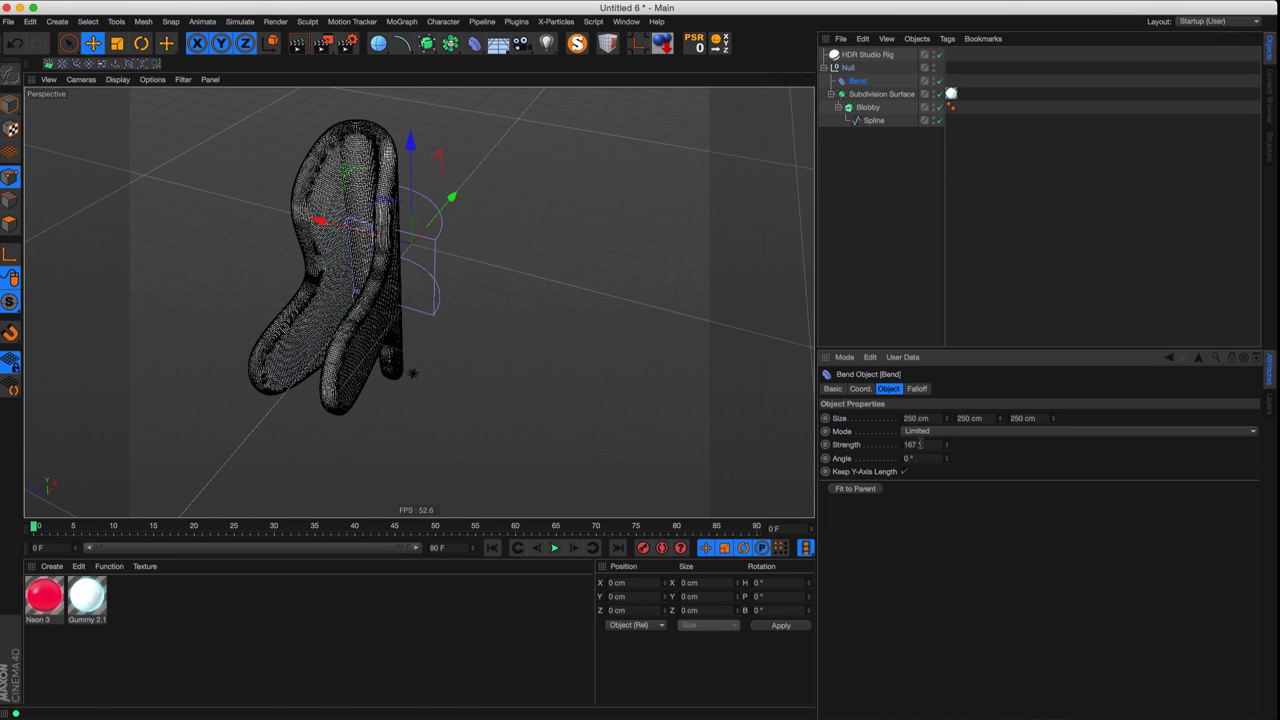
text(180)
key(Return)
alt+drag(312, 258, 349, 256)
key(super+r)
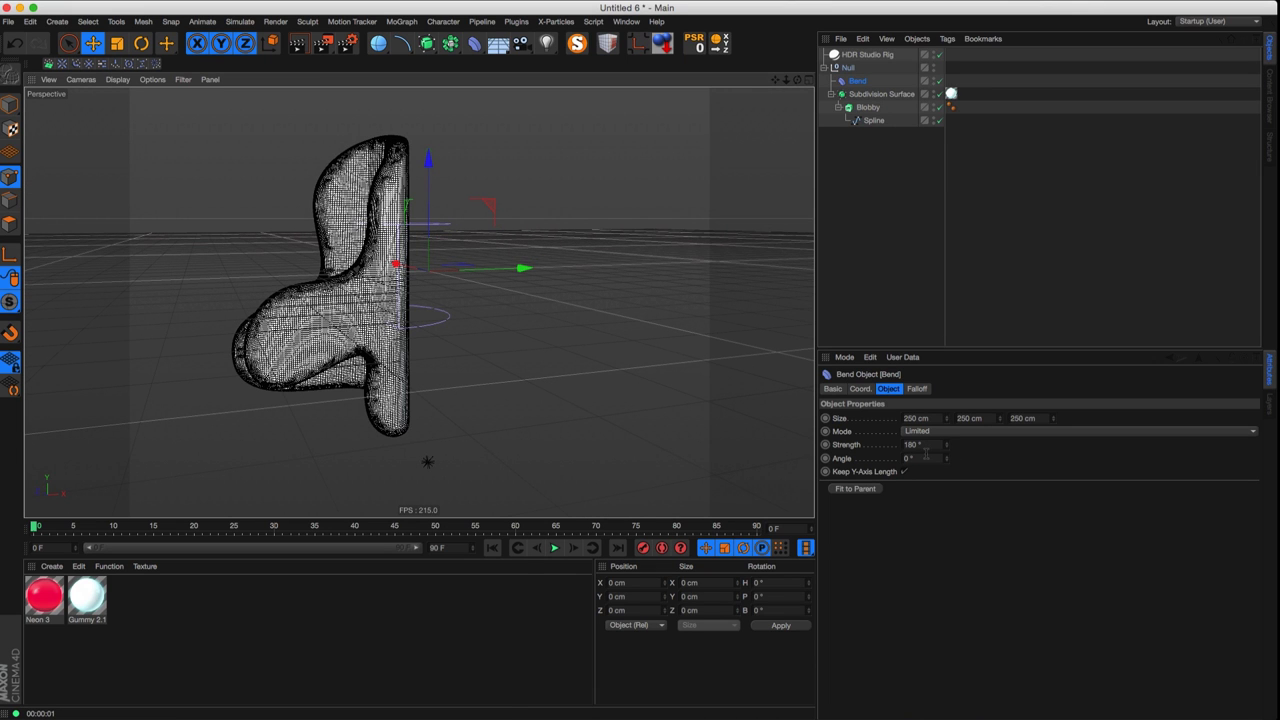
mouse_move(947, 447)
mouse_down()
mouse_move(946, 514)
mouse_move(929, 448)
mouse_up()
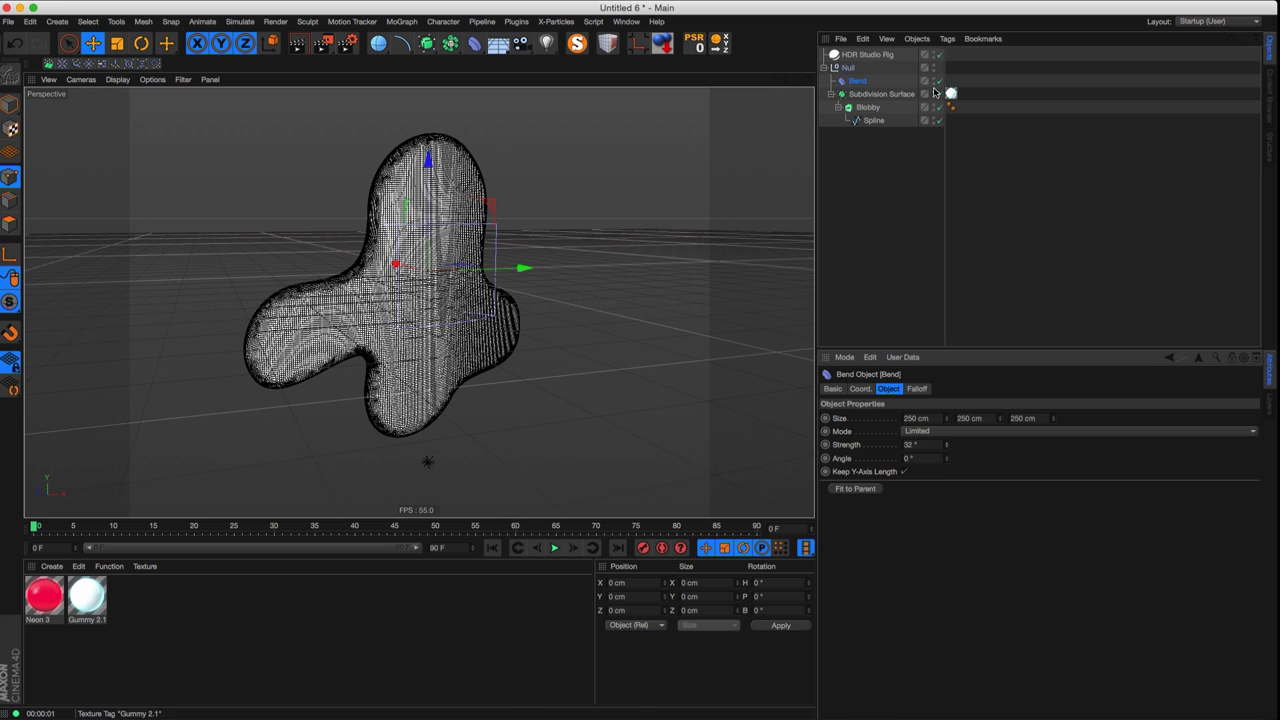
- Delete the Bend deformer and test-render the unbent form
key(Delete)
alt+drag(486, 309, 449, 301)
key(super+r)
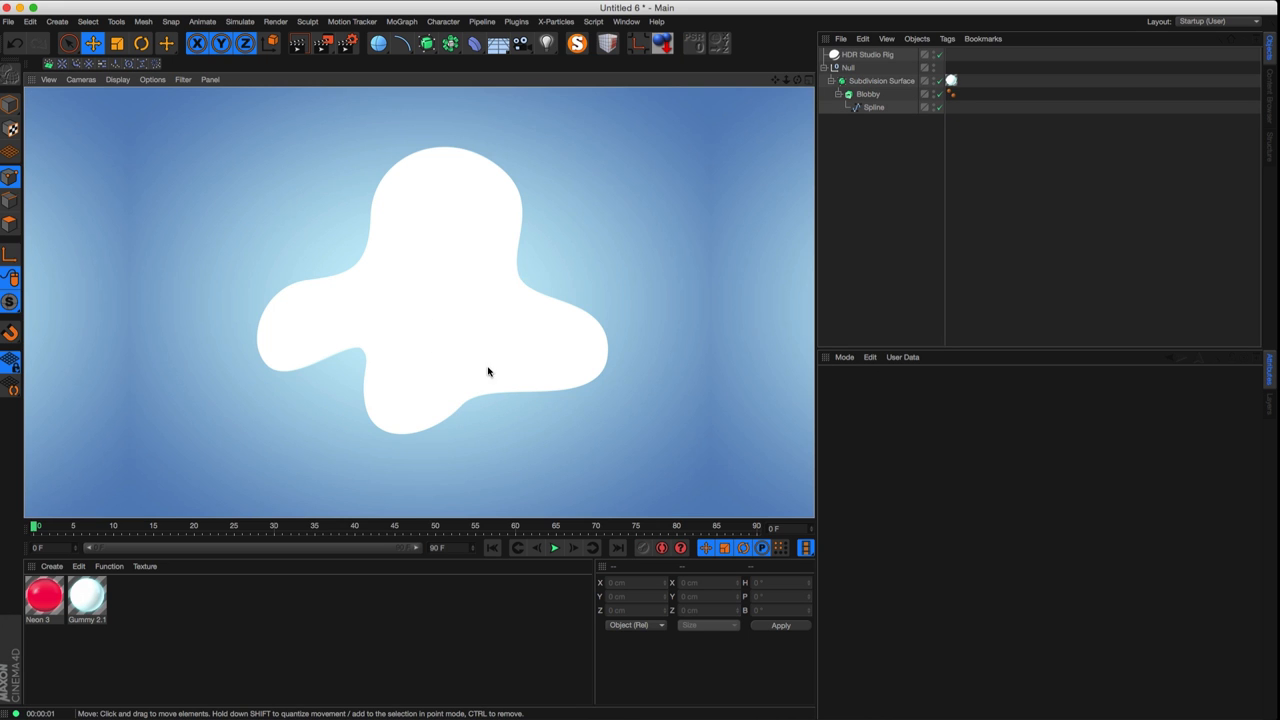
- Increase the extrusion depth of the Blobby Extrude object slightly
click(866, 94)
click(917, 389)
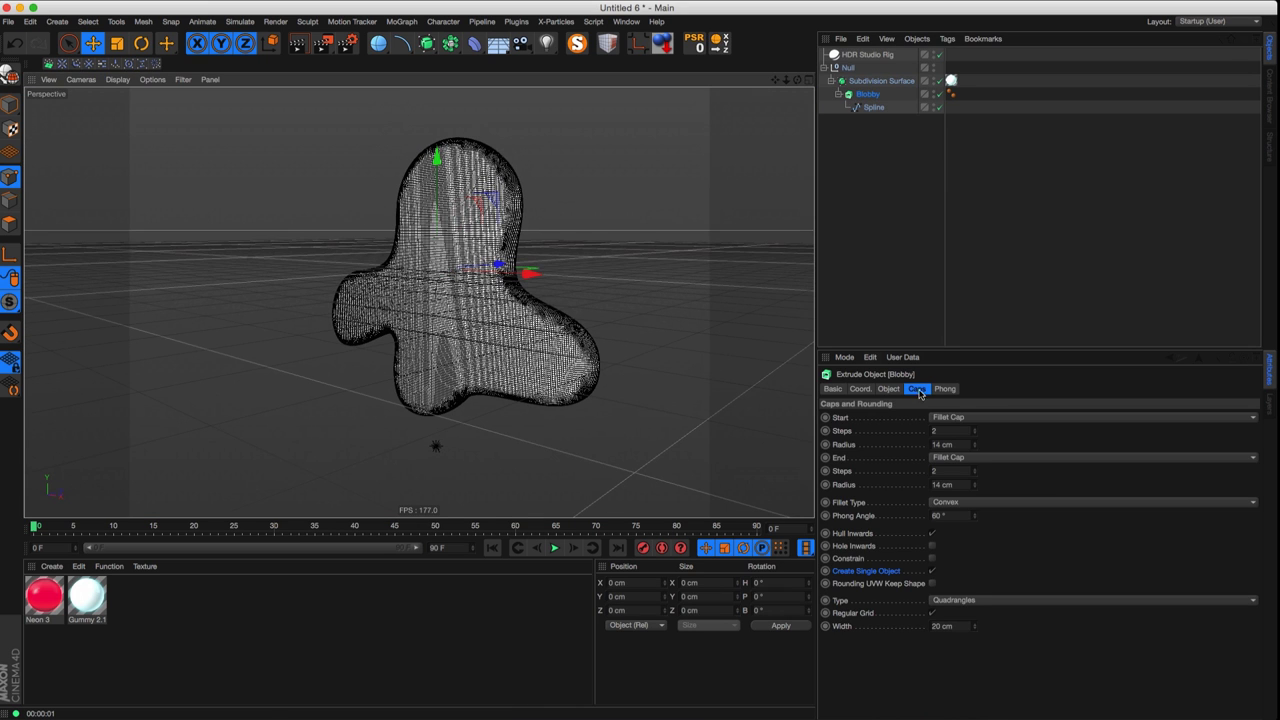
click(888, 389)
drag(1035, 419, 1052, 394)
- Reduce Blobby's start and end fillet caps to 1 step each and test-render the form from the side
click(915, 389)
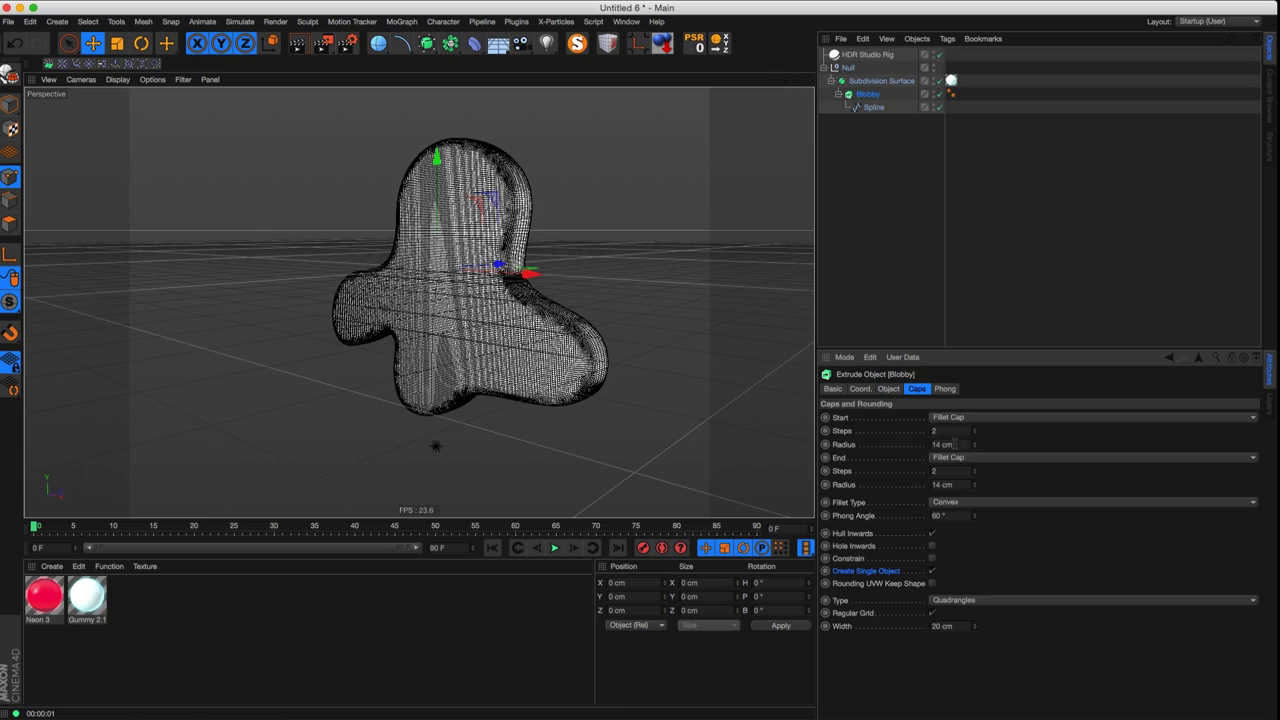
click(975, 433)
click(975, 474)
alt+drag(771, 434, 612, 332)
scroll(623, 356, up, 3)
key(ctrl+r)
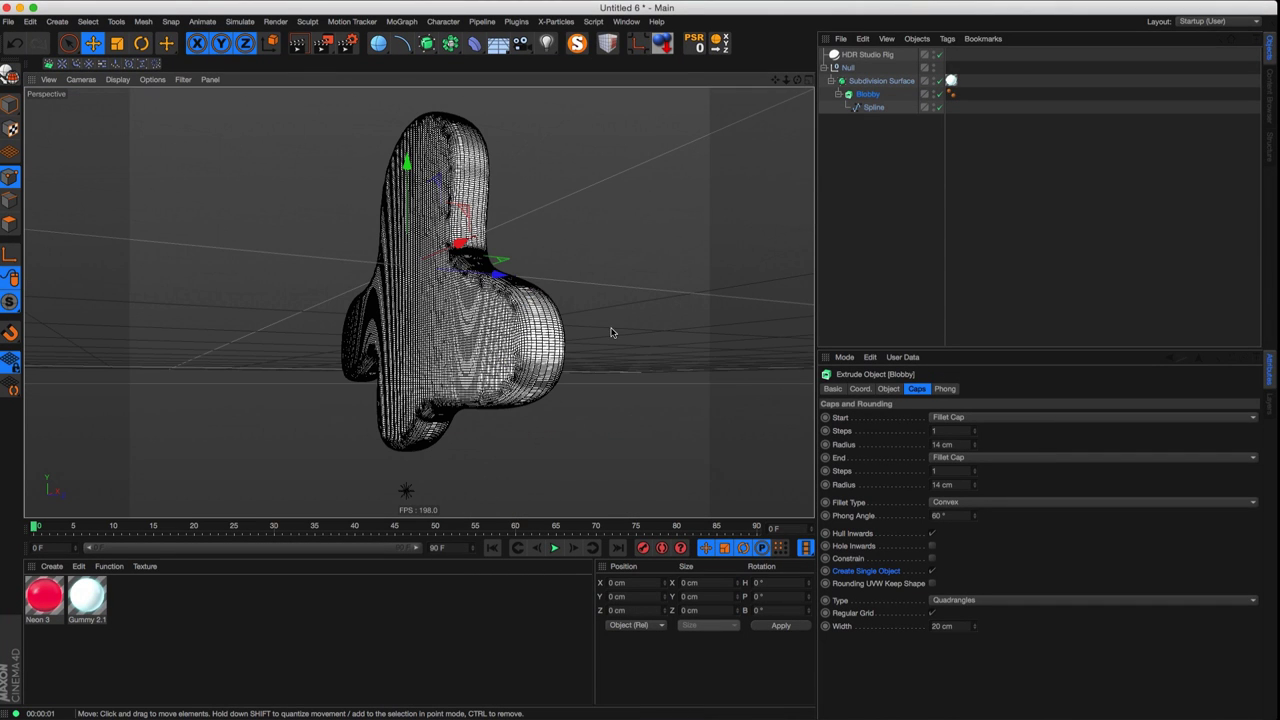
- Load the Kentuky_Sunset HDR from GSG Collection 1 - Spring 2015 into the HDR Studio Rig and test-render the form
click(867, 56)
click(1045, 390)
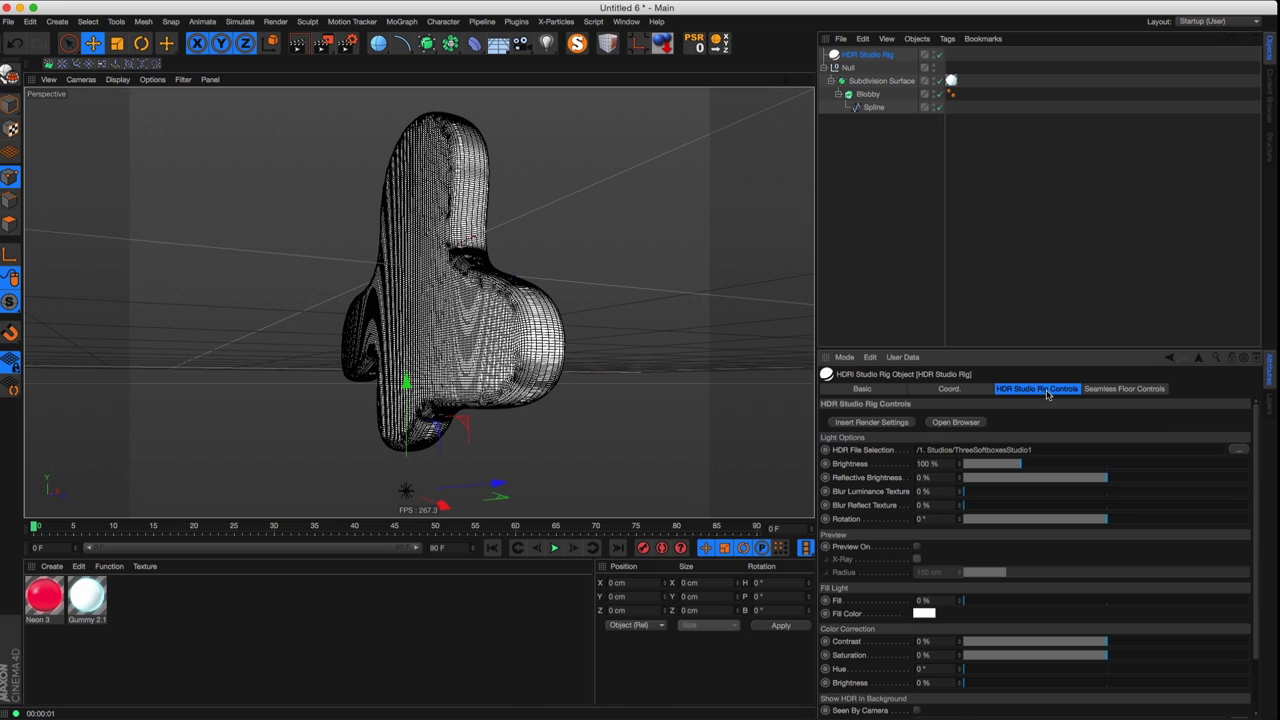
click(956, 422)
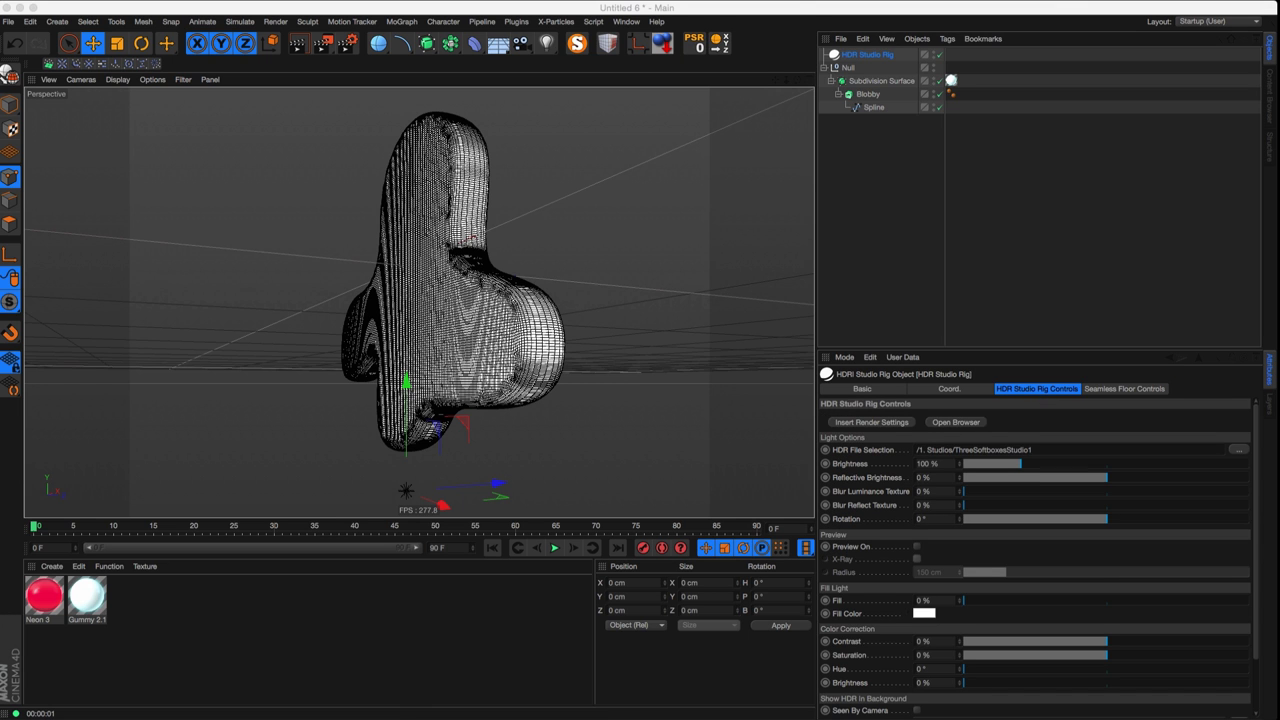
drag(759, 244, 709, 252)
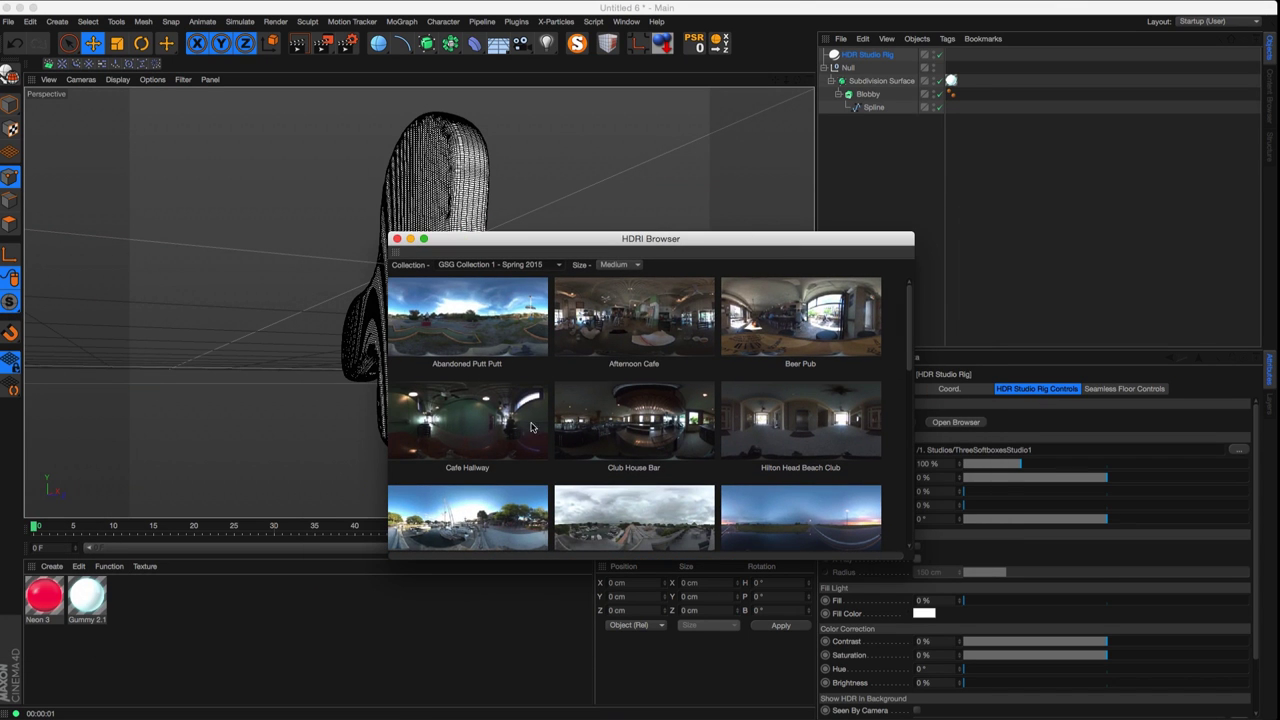
click(810, 522)
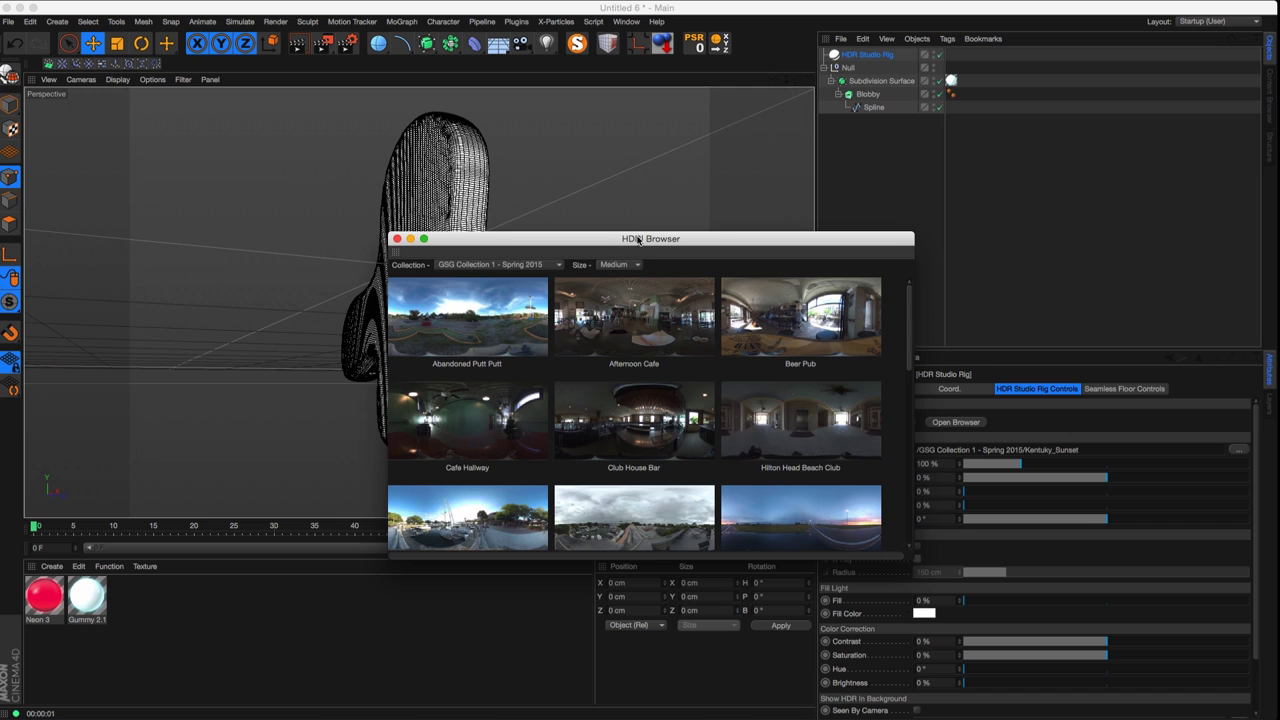
click(396, 238)
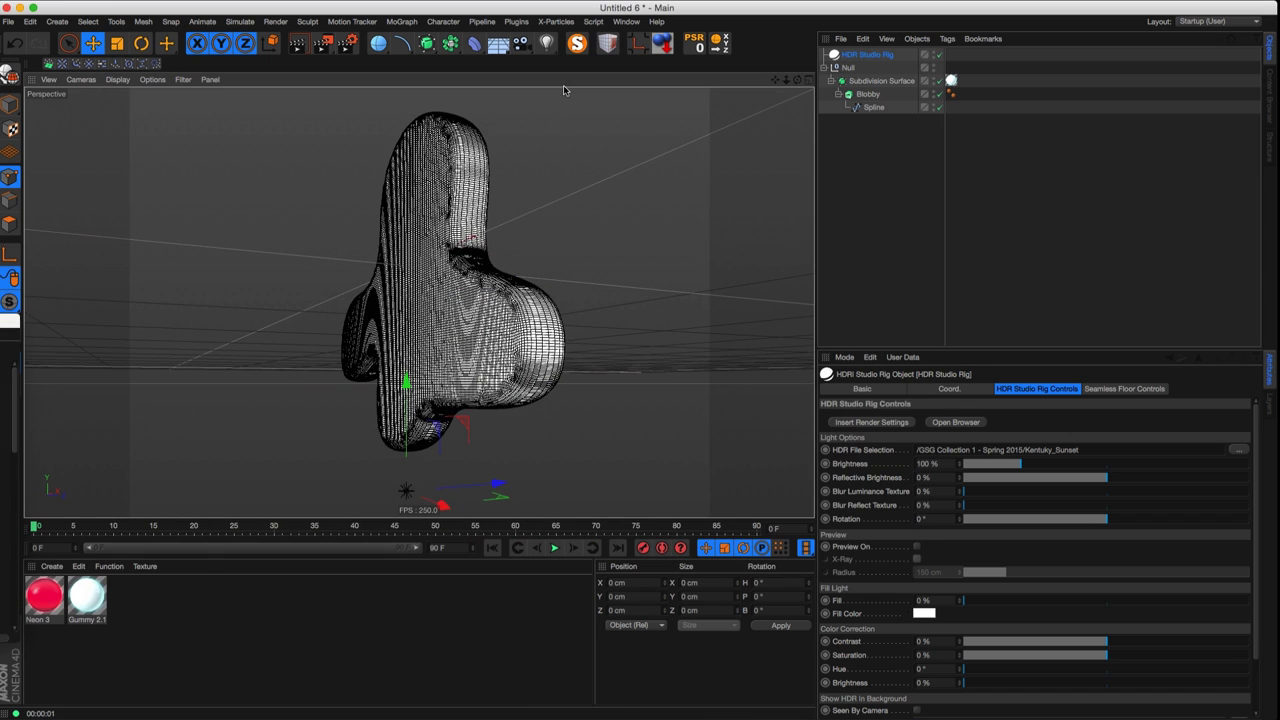
key(ctrl+r)
alt+drag(485, 317, 428, 296)
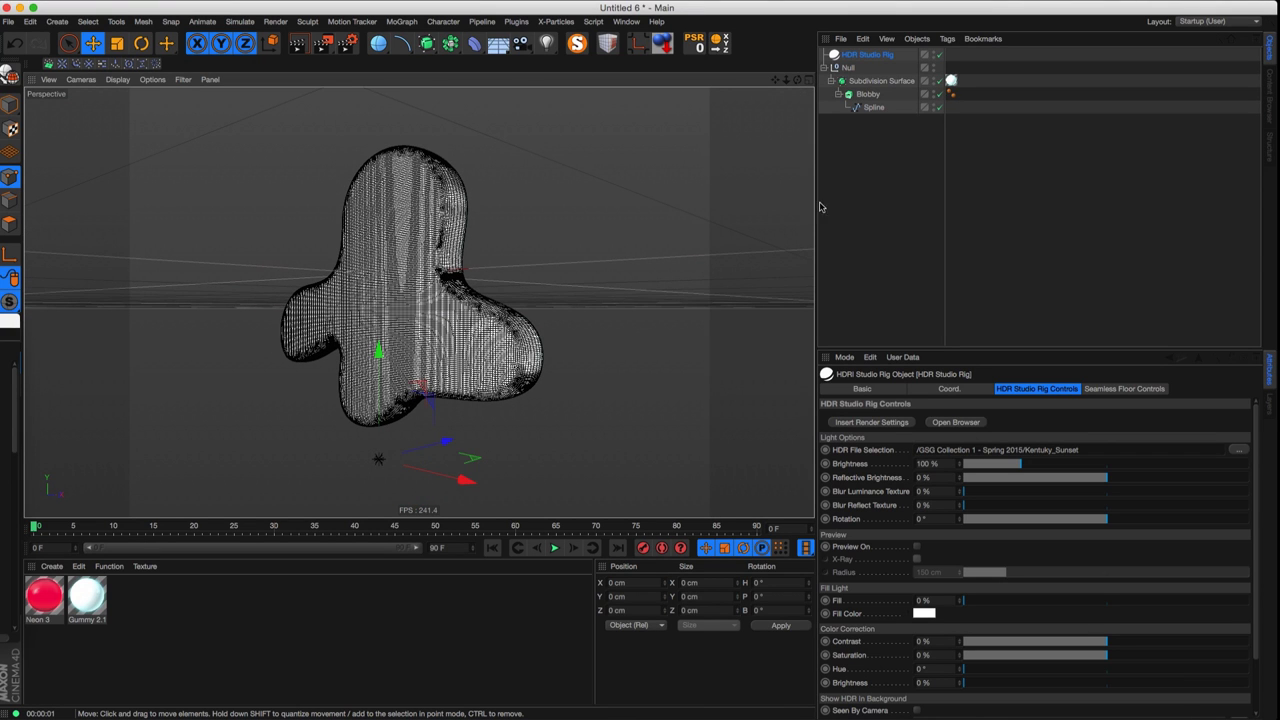
- Add a Wrap deformer and place it inside the Null above the Subdivision Surface
click(847, 68)
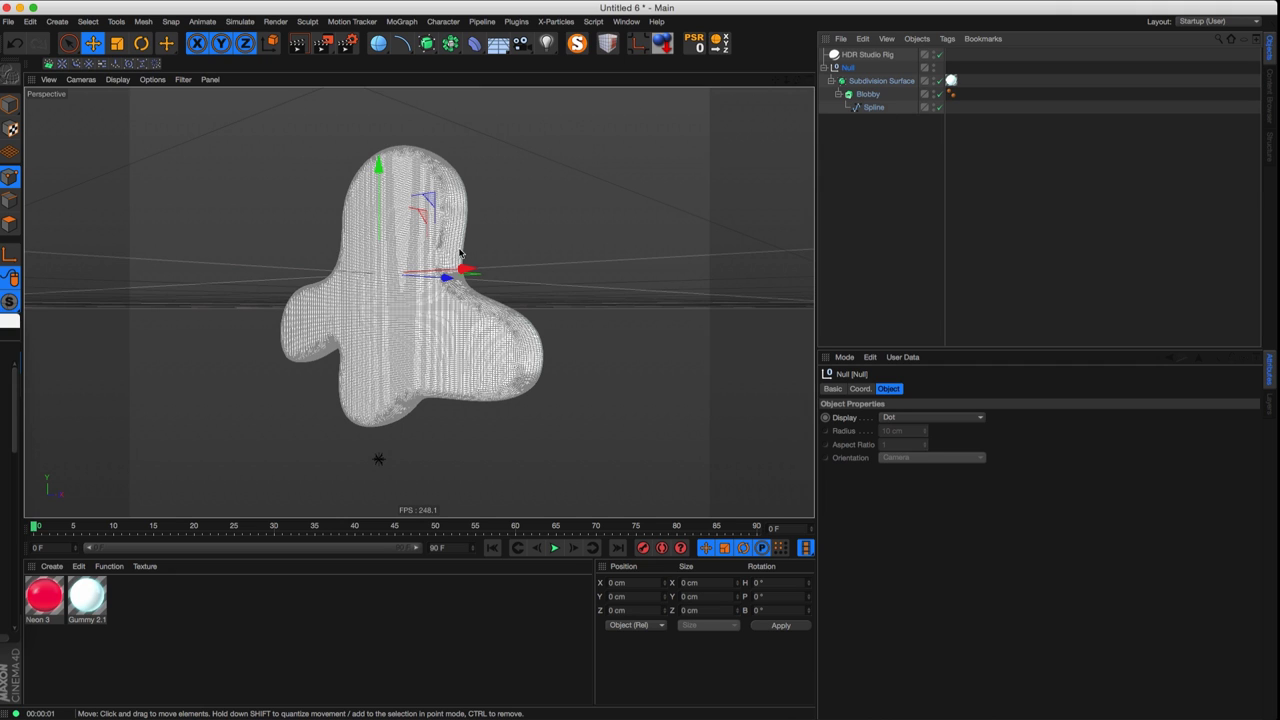
click(466, 46)
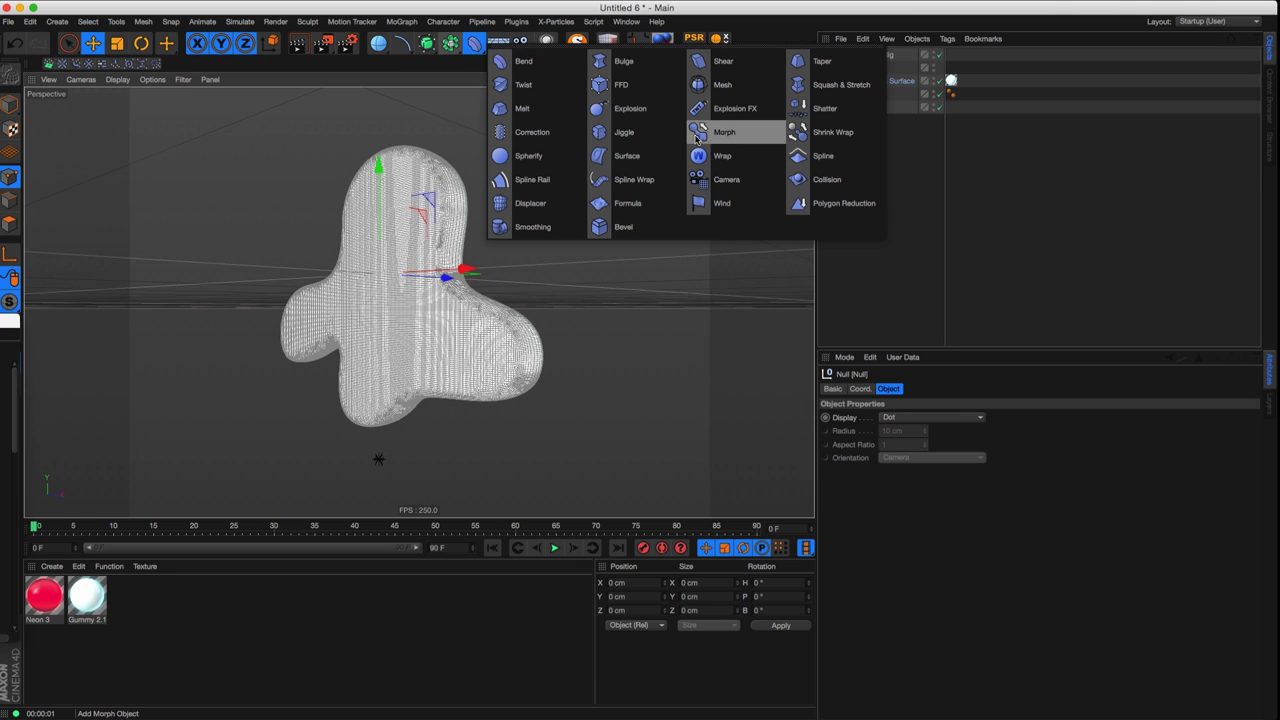
click(721, 156)
drag(841, 127, 849, 181)
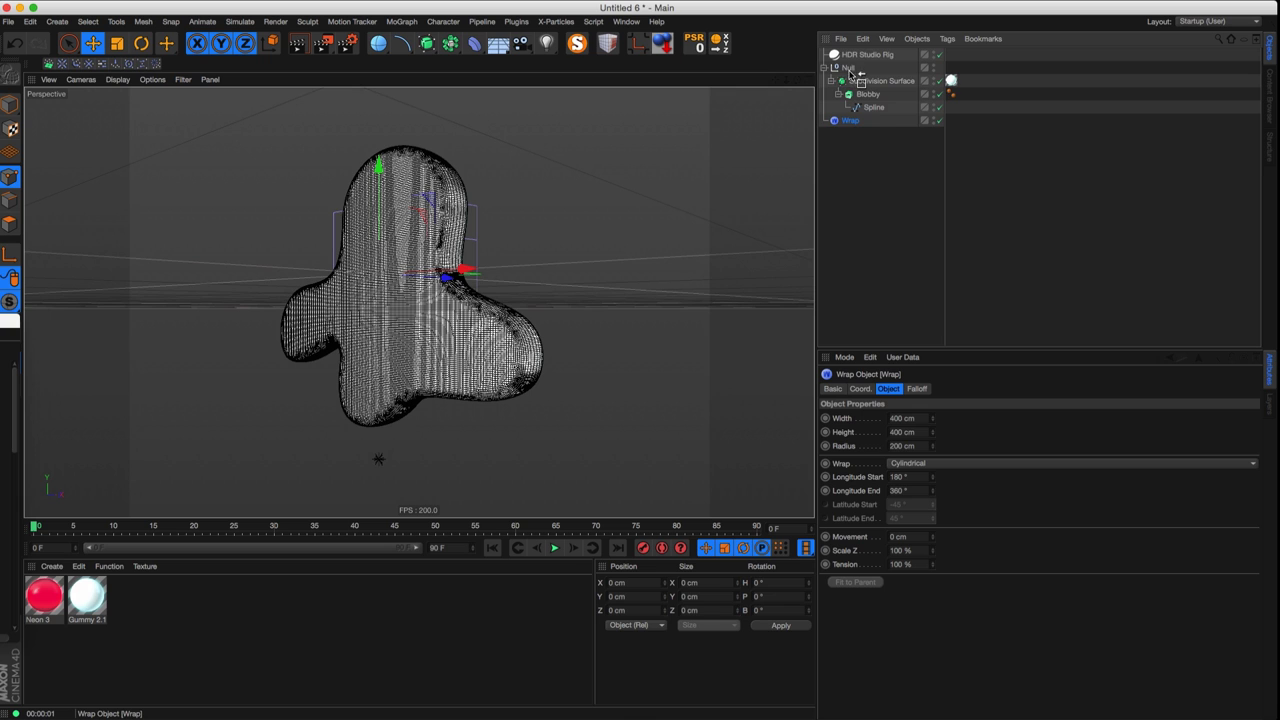
drag(850, 73, 852, 76)
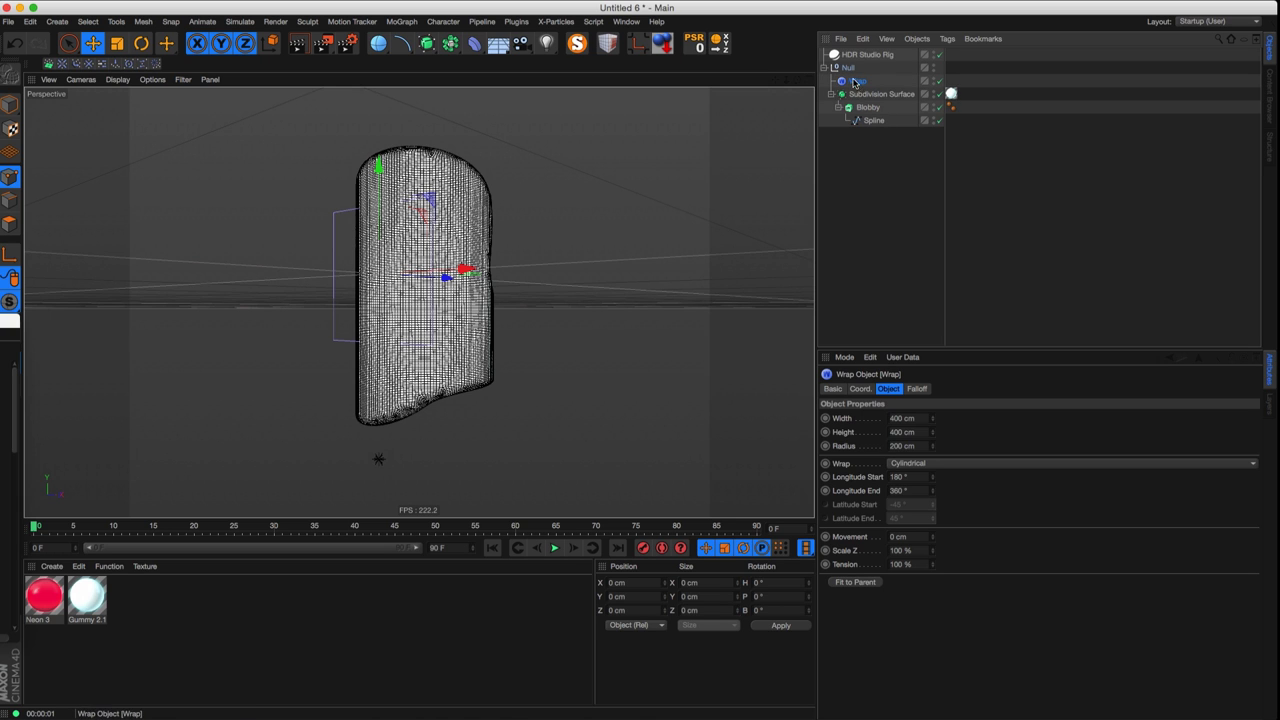
click(855, 96)
key(super+z)
click(868, 94)
alt+drag(600, 194, 743, 209)
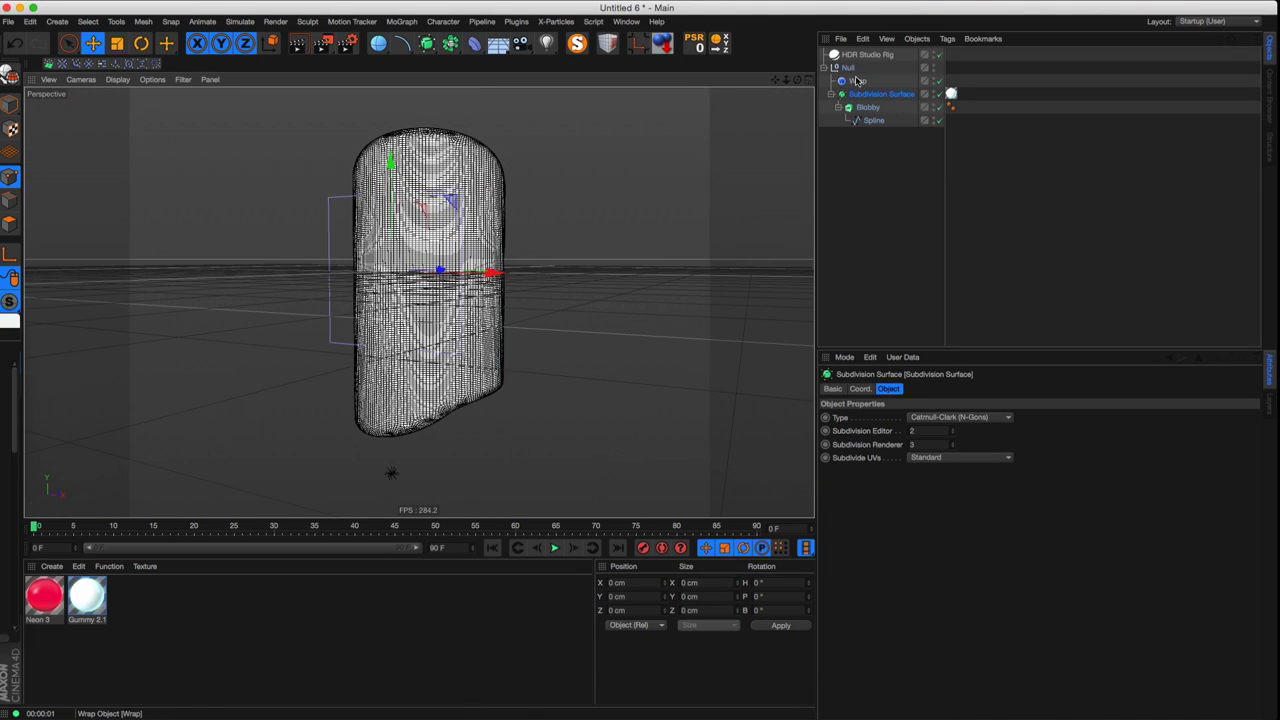
key(super+z)
- Switch the Wrap deformer's wrap type to Spherical and test-render the wrapped form
alt+drag(674, 397, 205, 390)
alt+middle_drag(205, 390, 195, 345)
alt+drag(378, 355, 488, 362)
click(912, 463)
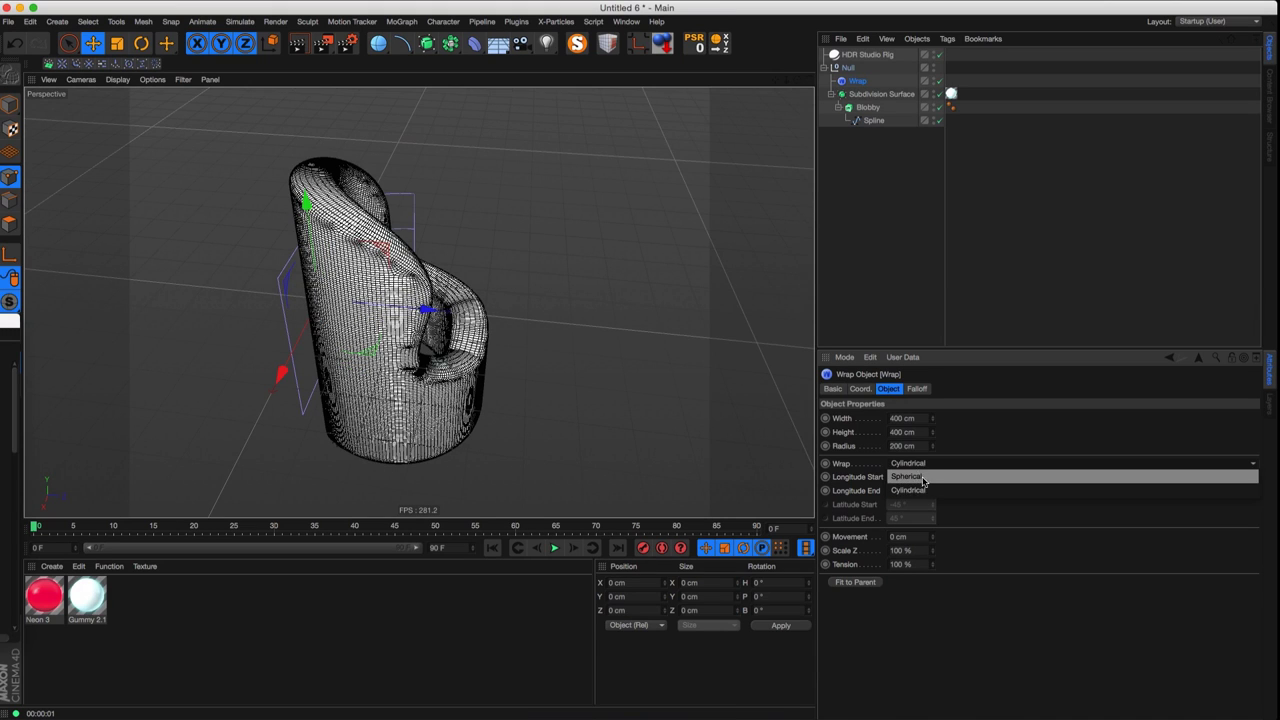
click(922, 484)
alt+drag(365, 300, 508, 312)
key(ctrl+r)
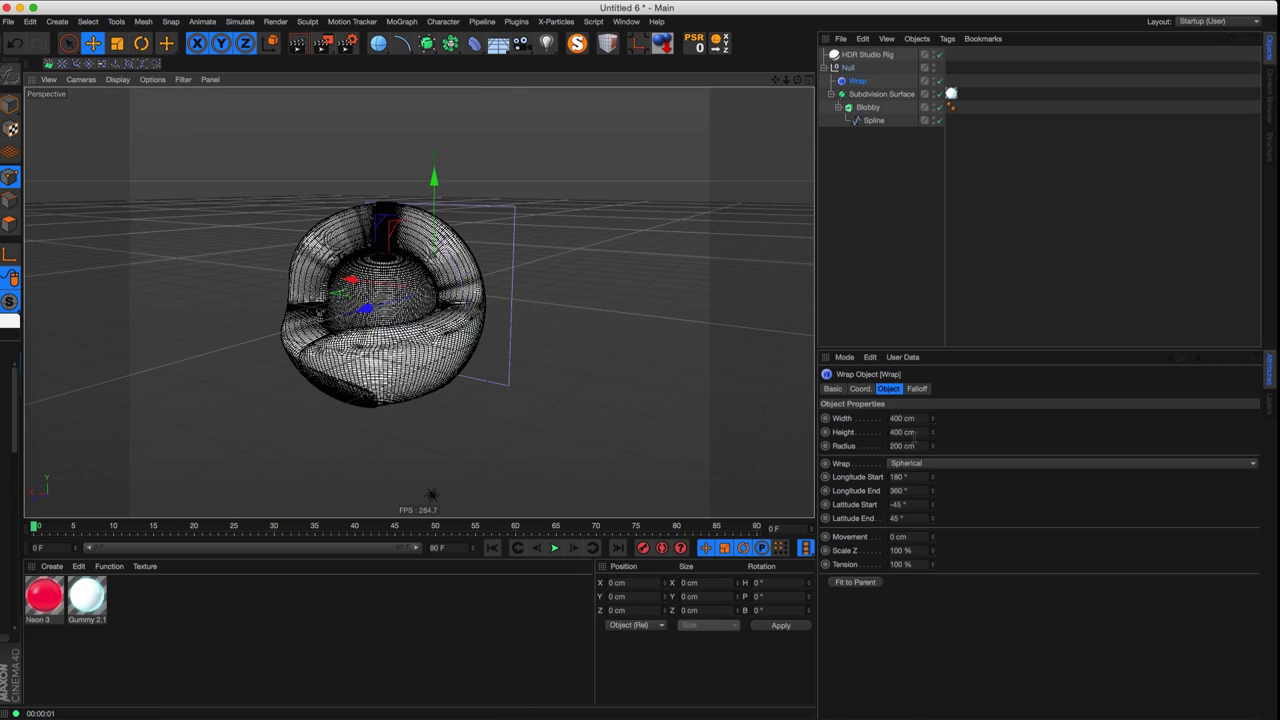
- Widen the Wrap deformer, set its height to 577 cm, and disable the Subdivision Surface, Blobby and Spline
drag(932, 420, 925, 317)
alt+drag(349, 275, 410, 272)
drag(941, 95, 934, 125)
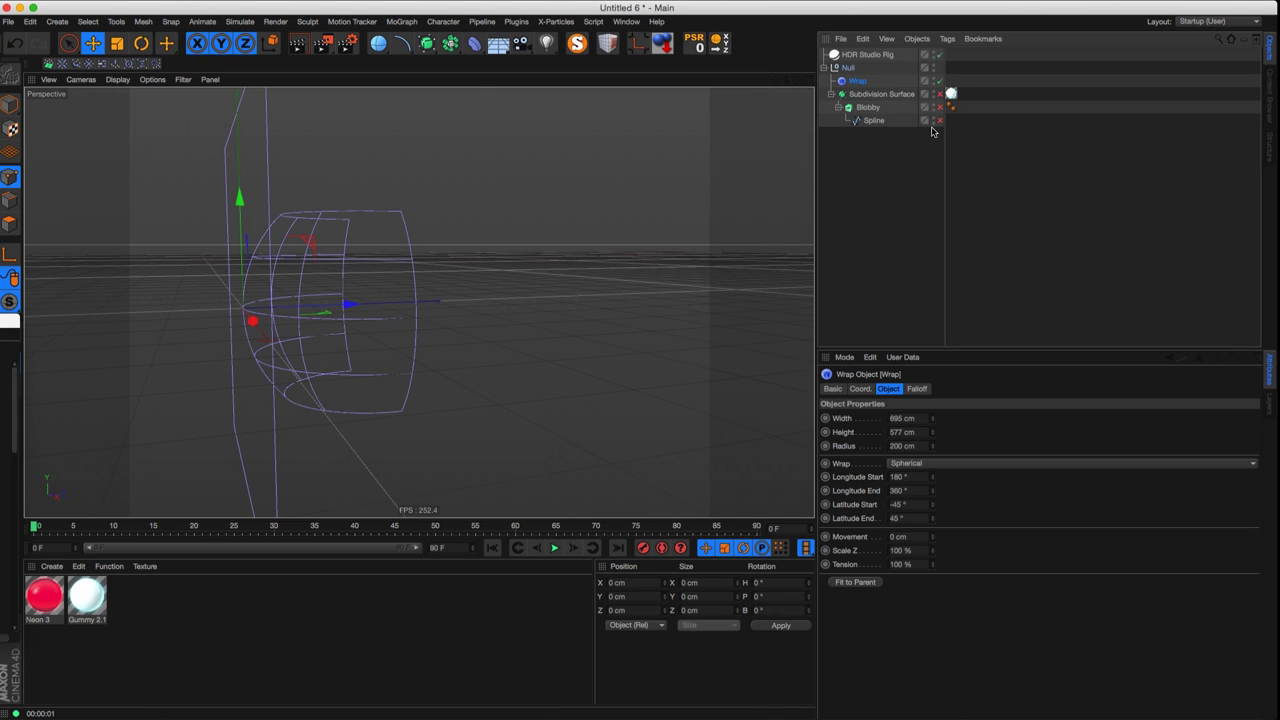
- Try a lower latitude start on the Wrap deformer and undo the change
alt+drag(300, 310, 503, 320)
drag(932, 507, 939, 525)
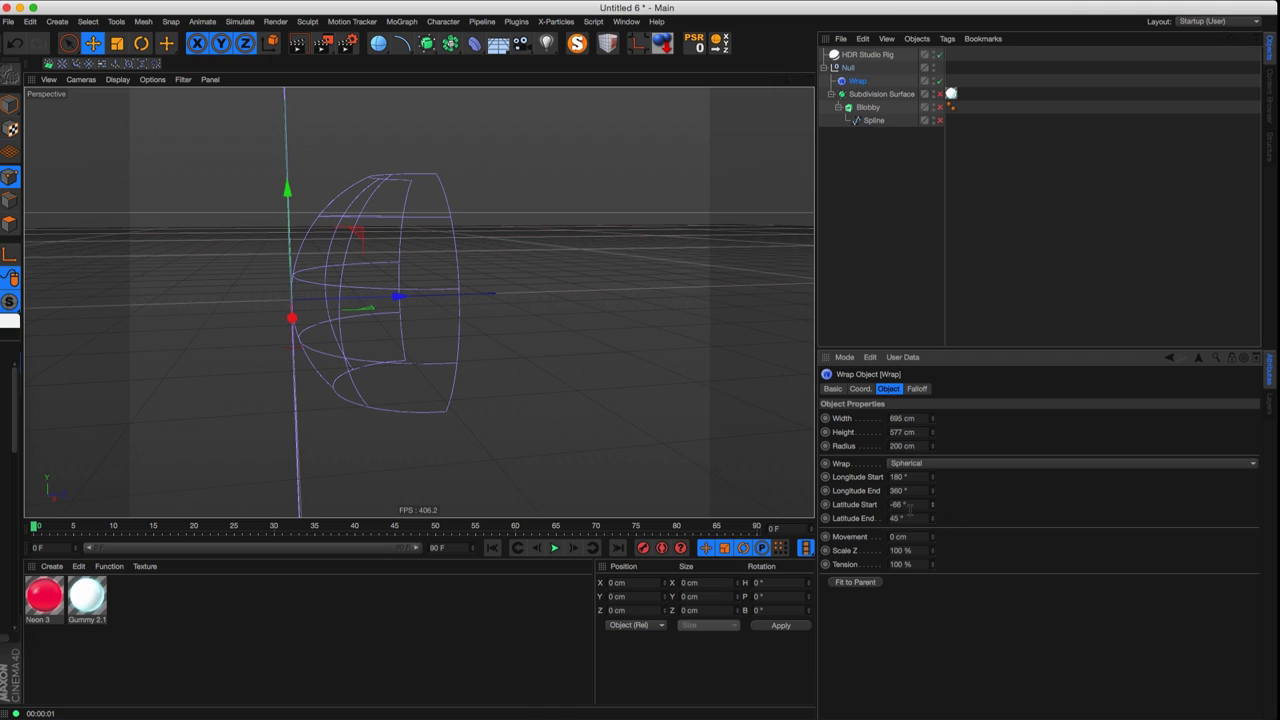
key(super+z)
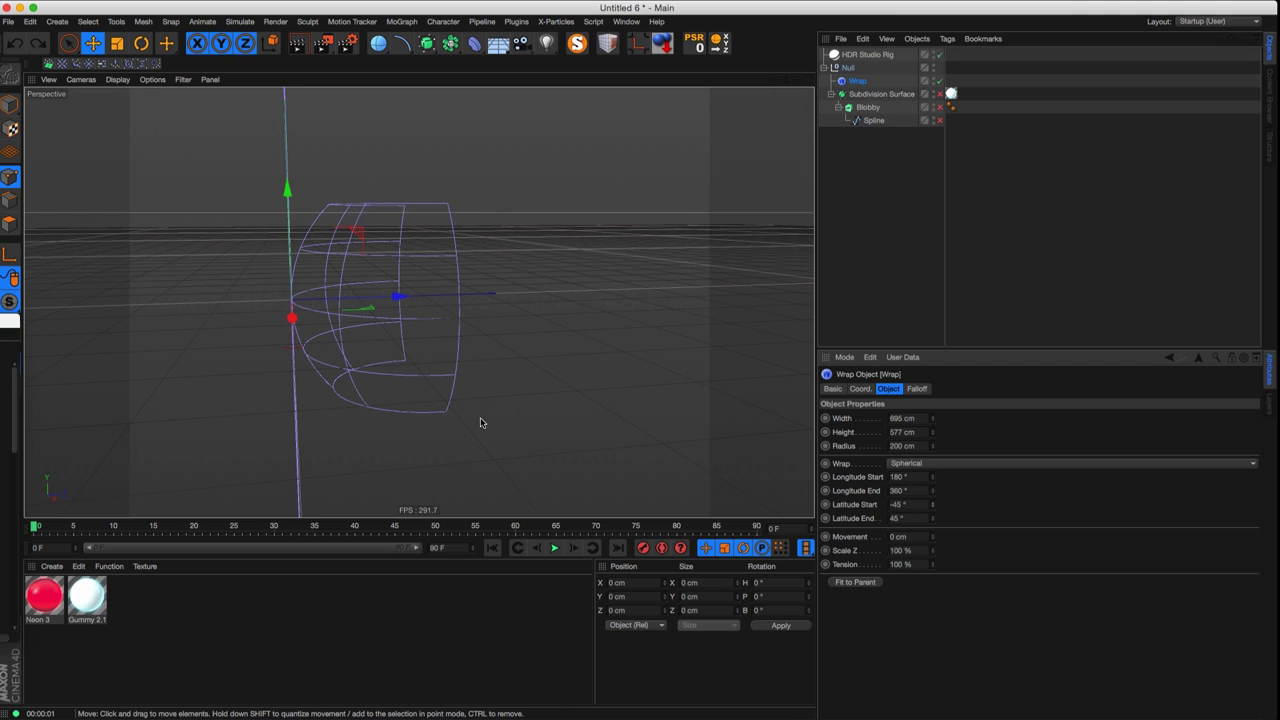
- Set the Wrap deformer's longitude range to start at 0° and end at 360°
alt+drag(491, 423, 600, 334)
drag(932, 477, 865, 601)
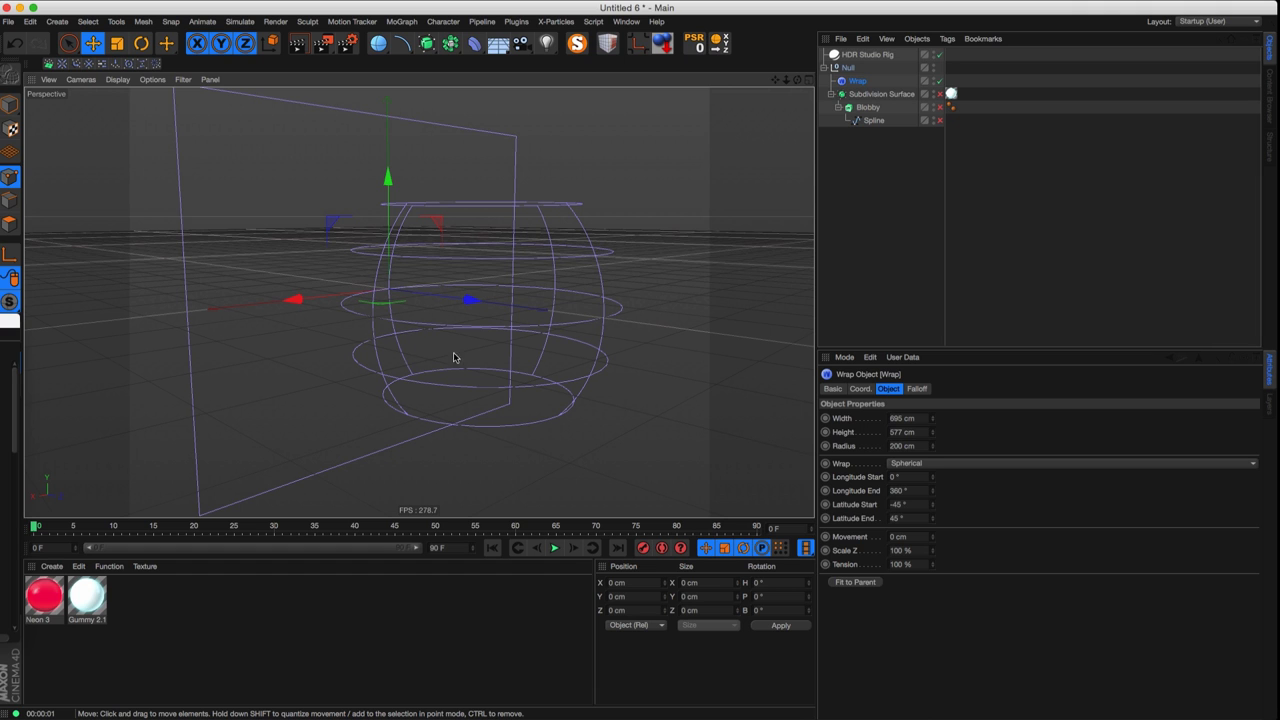
mouse_move(931, 491)
mouse_down()
mouse_move(924, 517)
mouse_move(948, 478)
mouse_move(918, 522)
mouse_move(916, 492)
mouse_up()
text(360)
key(Return)
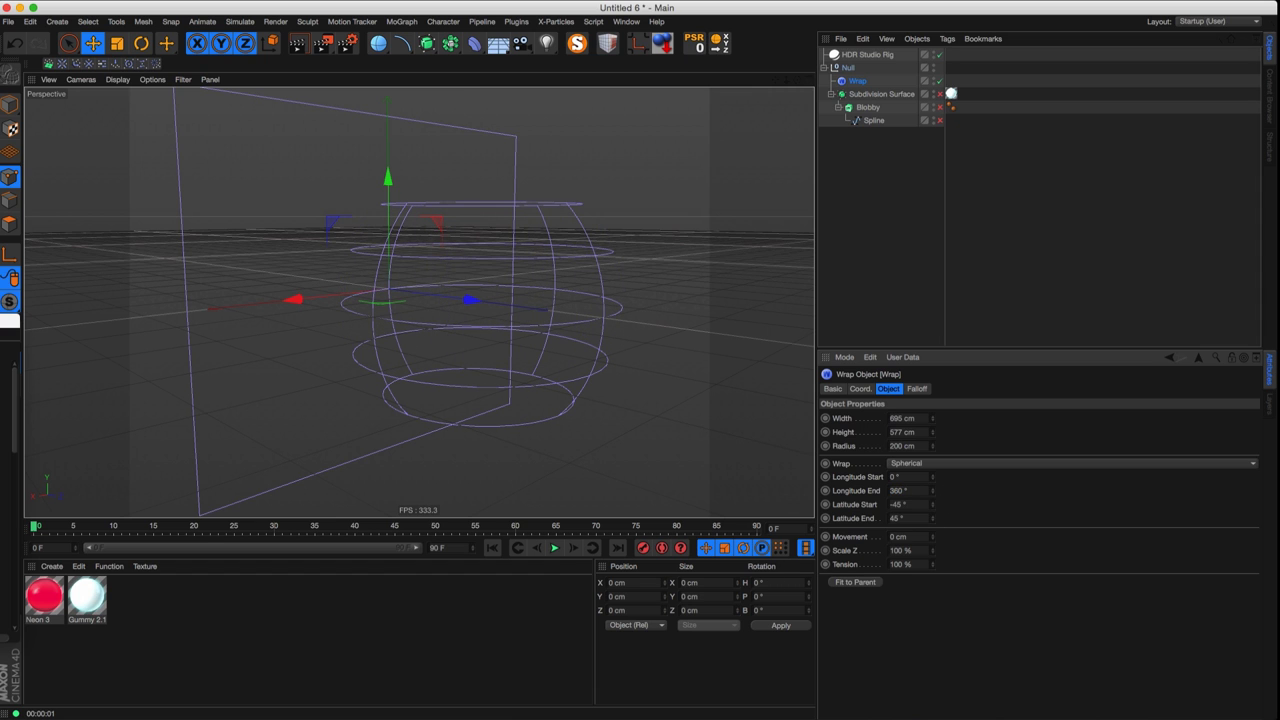
- Re-enable the Blobby and its Spline while leaving the Subdivision Surface disabled
click(940, 94)
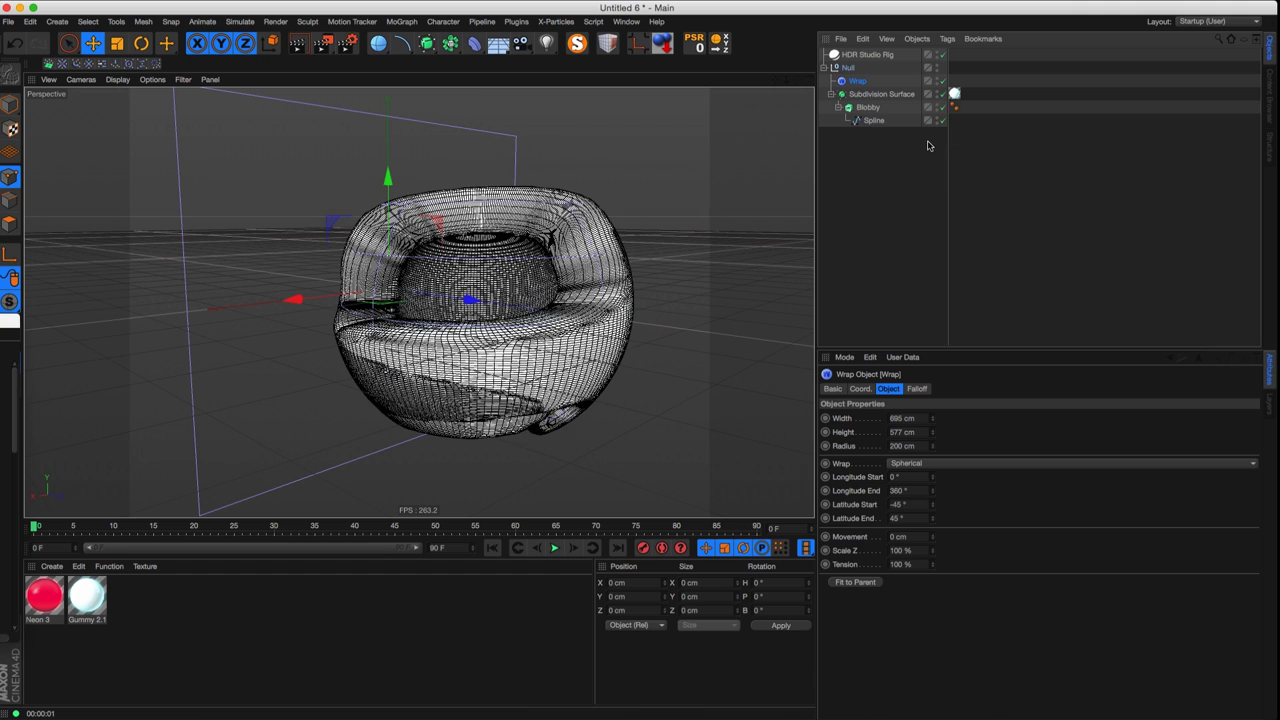
click(941, 94)
alt+drag(430, 372, 320, 494)
- Set the Blobby extrusion's Z movement to 11 cm and inspect the thinner form with its cap settings open
click(868, 107)
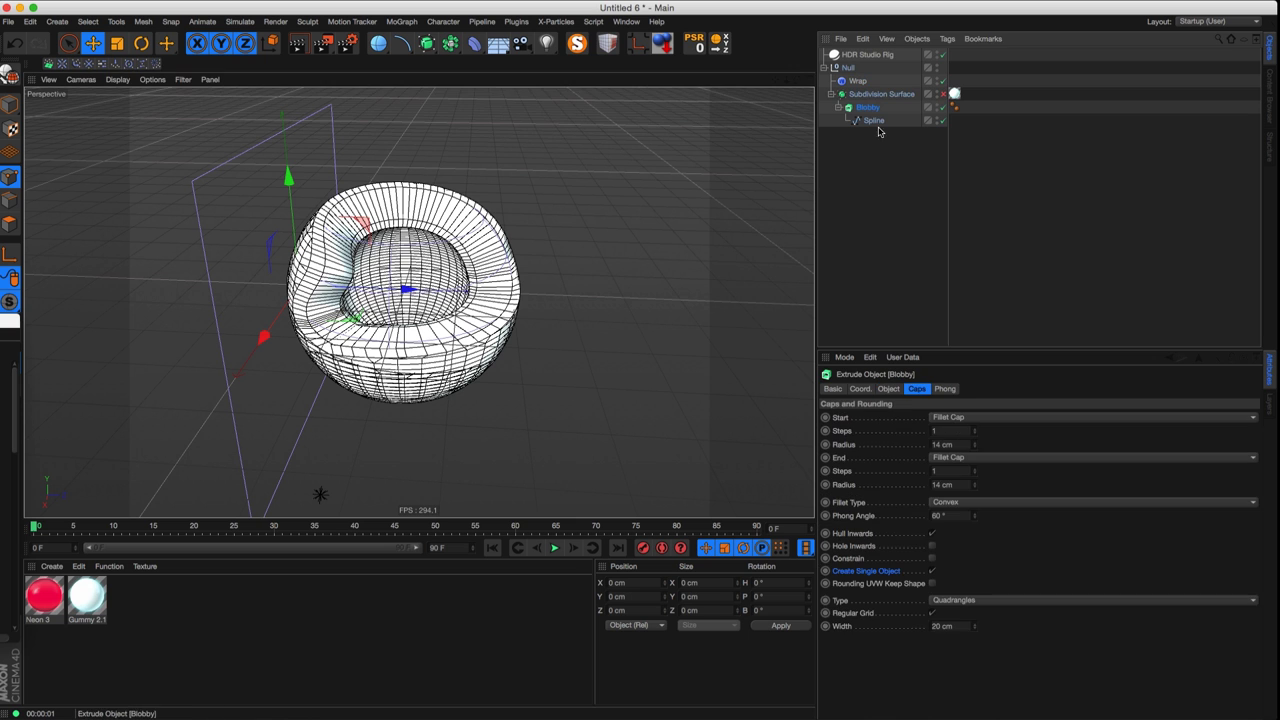
click(886, 389)
drag(1040, 425, 1035, 458)
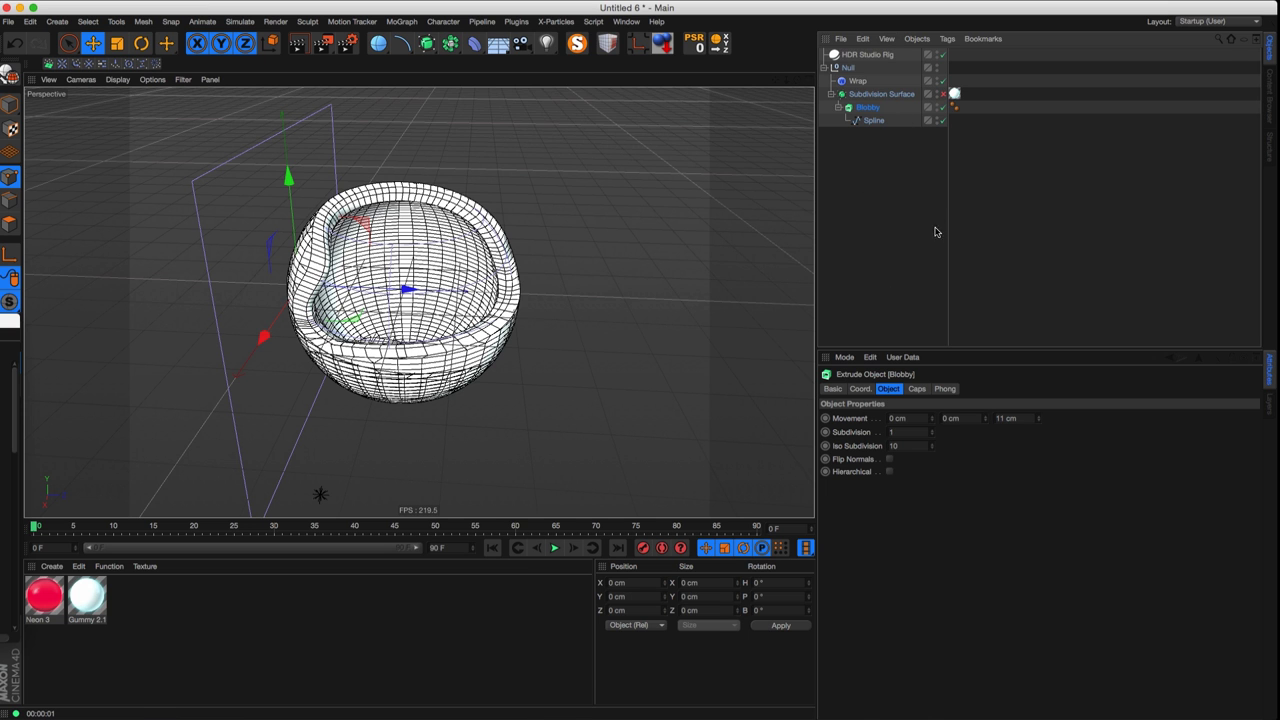
click(920, 389)
alt+drag(320, 494, 796, 220)
alt+drag(362, 319, 669, 223)
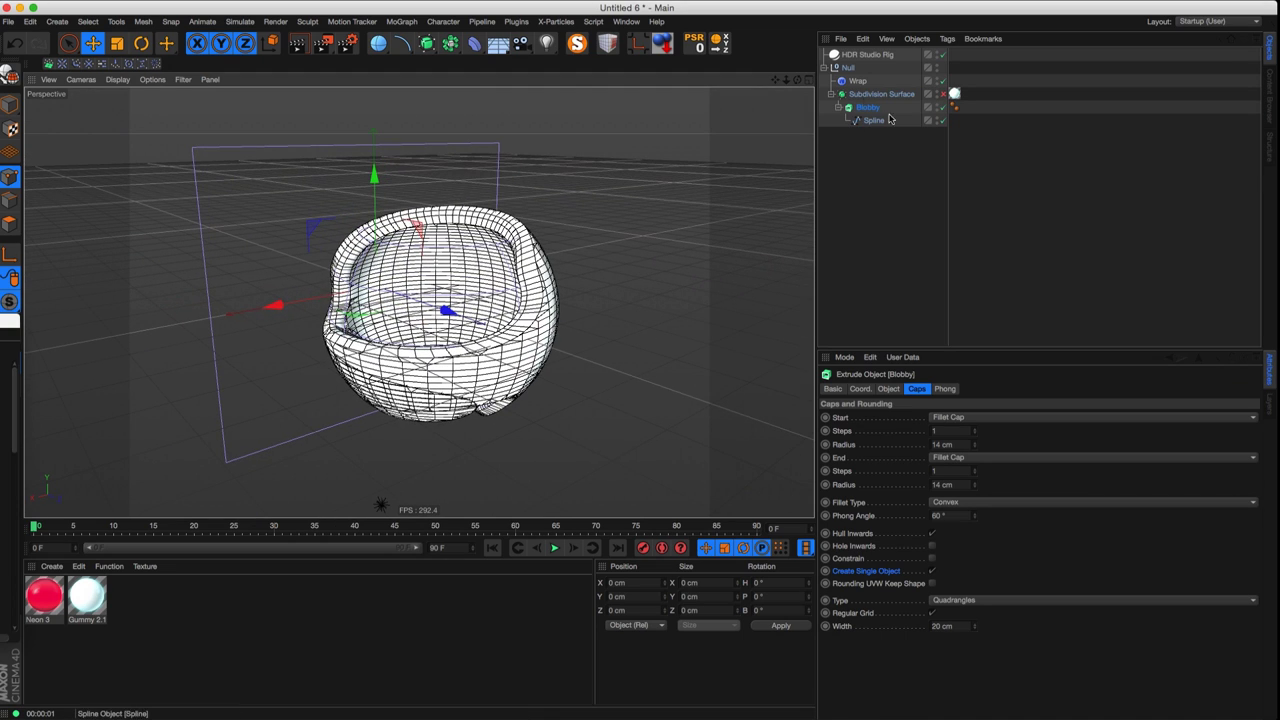
- Set the Wrap deformer's width to 1292 cm and its height to 451 cm
click(857, 80)
drag(932, 434, 952, 28)
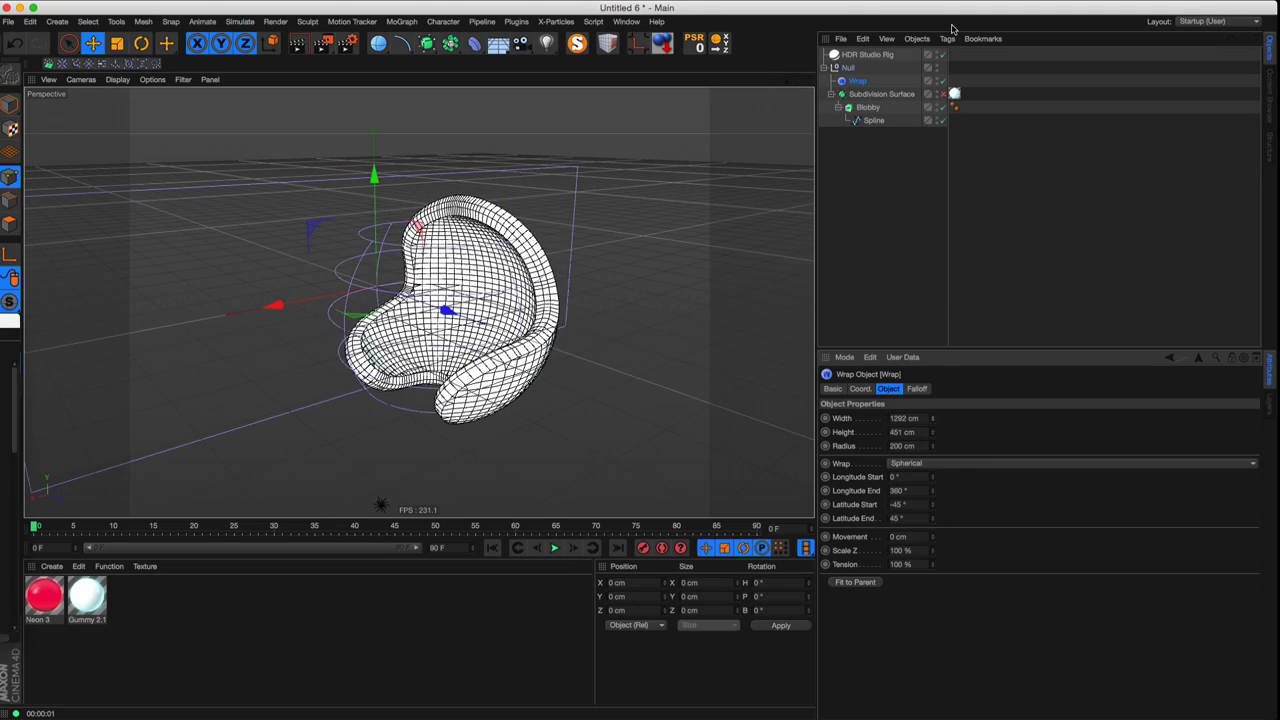
alt+drag(426, 334, 514, 312)
alt+drag(448, 357, 757, 386)
- Set the Wrap deformer's latitude range to start at -39° and end at 34°
mouse_move(932, 505)
mouse_down()
mouse_move(945, 500)
mouse_move(943, 515)
mouse_up()
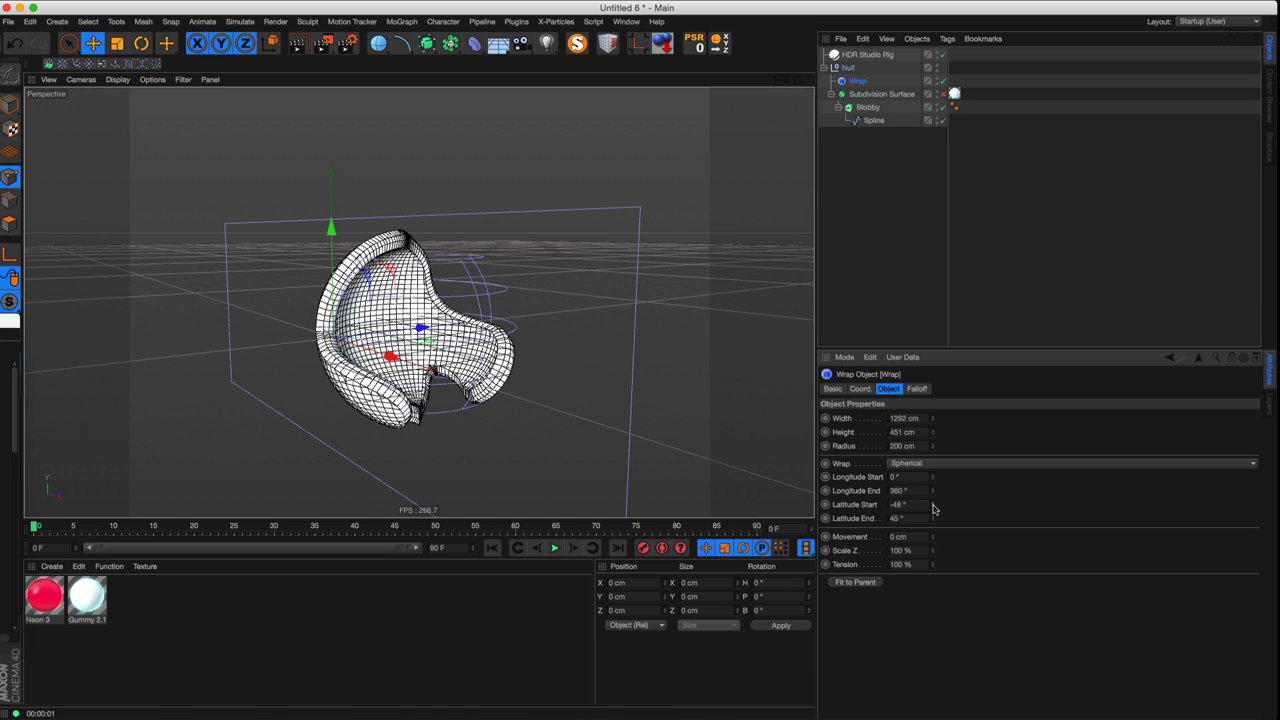
mouse_move(929, 517)
mouse_down()
mouse_move(931, 496)
mouse_move(935, 512)
mouse_up()
alt+right_drag(448, 439, 510, 439)
mouse_move(448, 439)
alt+mouse_down()
mouse_move(390, 439)
mouse_move(426, 437)
alt+mouse_up()
mouse_move(935, 522)
mouse_down()
mouse_move(931, 537)
mouse_move(934, 527)
mouse_up()
- Set the Wrap deformer's movement to 388 cm and test-render the twisted form in the viewport
drag(959, 449, 1032, 280)
alt+middle_drag(476, 308, 489, 391)
alt+right_drag(489, 391, 450, 375)
alt+drag(450, 375, 445, 378)
key(super+r)
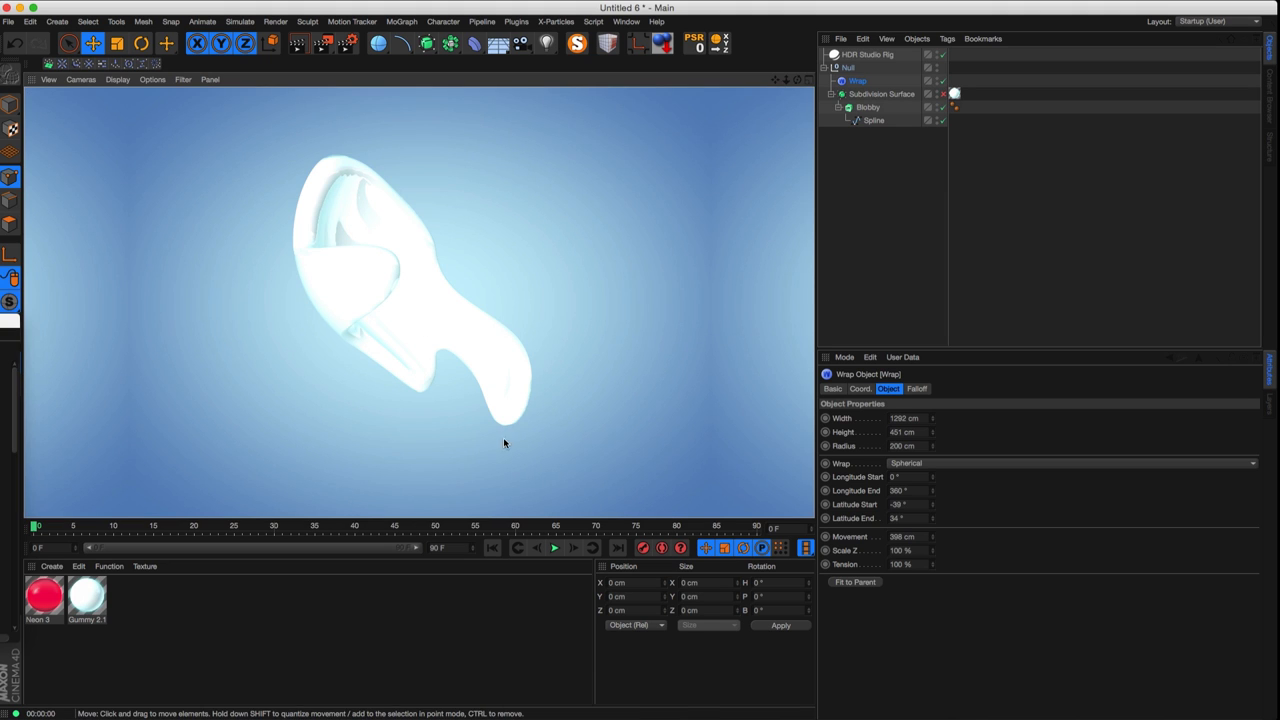
- Add an area light, rotate it to face downward and raise it above the form
drag(546, 42, 681, 84)
key(r)
drag(328, 186, 424, 146)
key(e)
drag(408, 207, 377, 146)
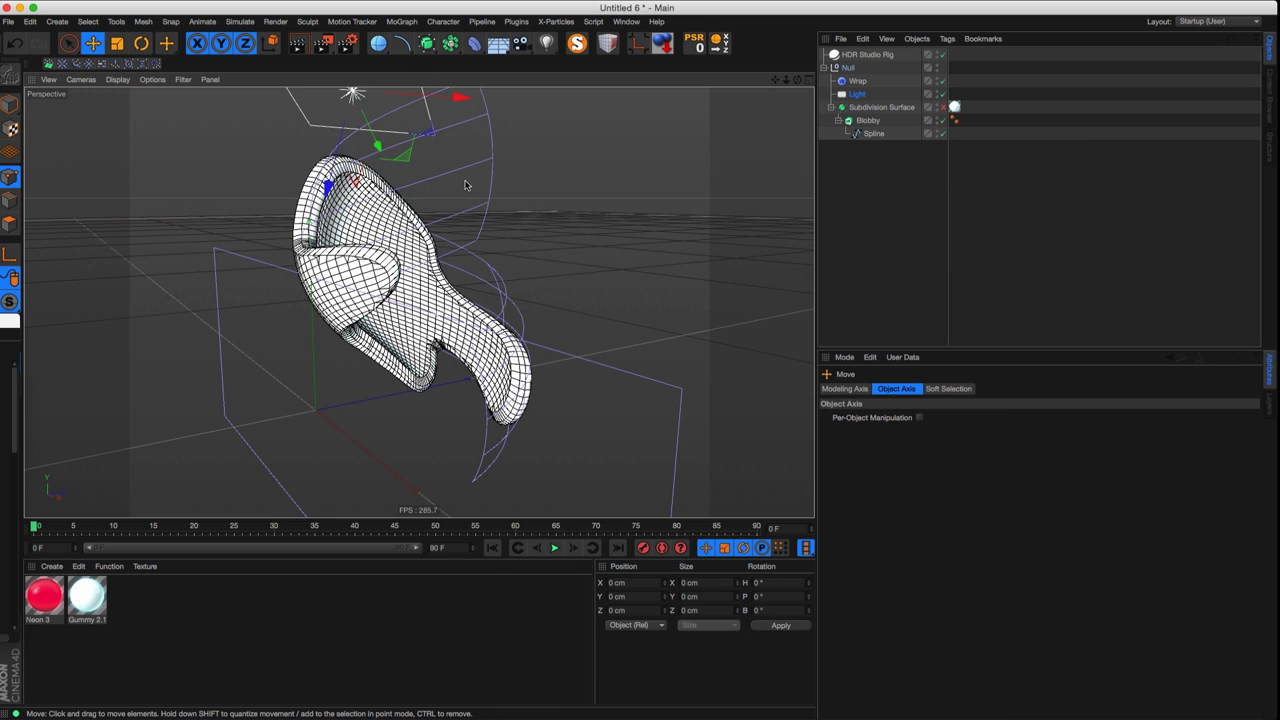
- Move the area light farther above the form and take it out of the Null in the object hierarchy
alt+right_drag(425, 262, 372, 275)
drag(372, 275, 400, 168)
alt+middle_drag(488, 198, 491, 212)
drag(491, 212, 533, 225)
drag(843, 96, 903, 245)
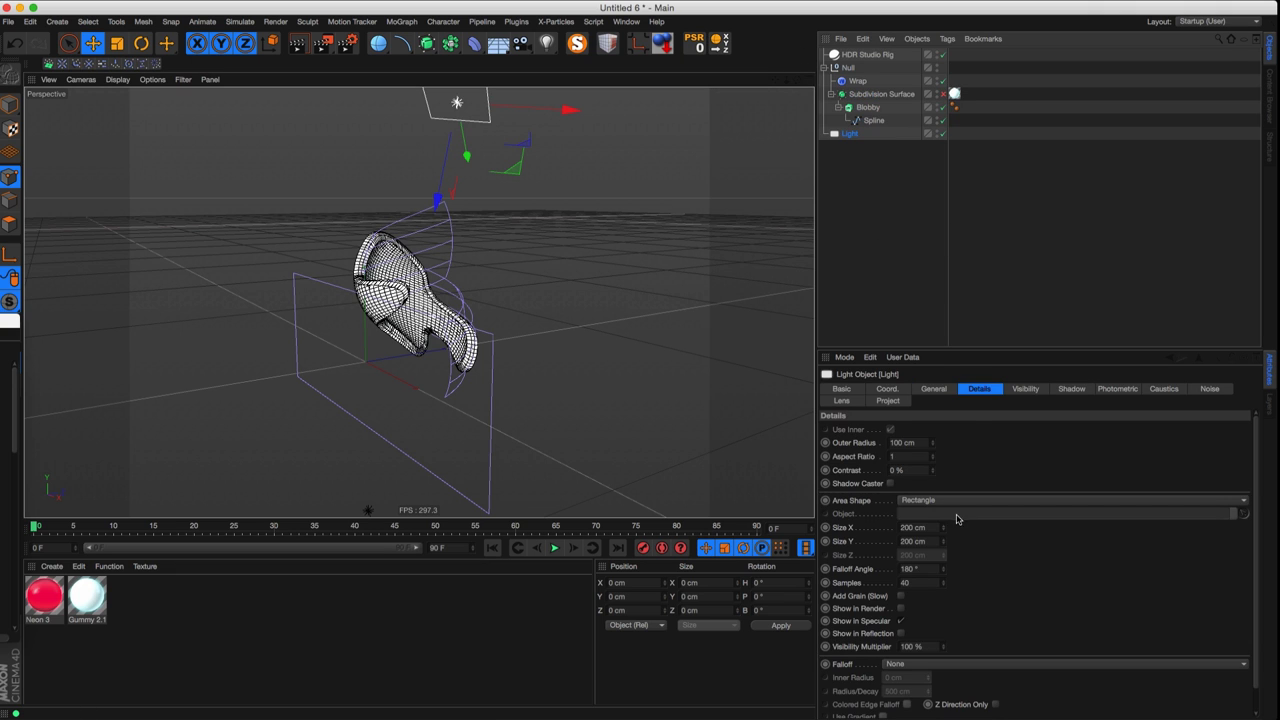
- Set the area light's shadow type to Area
click(1016, 390)
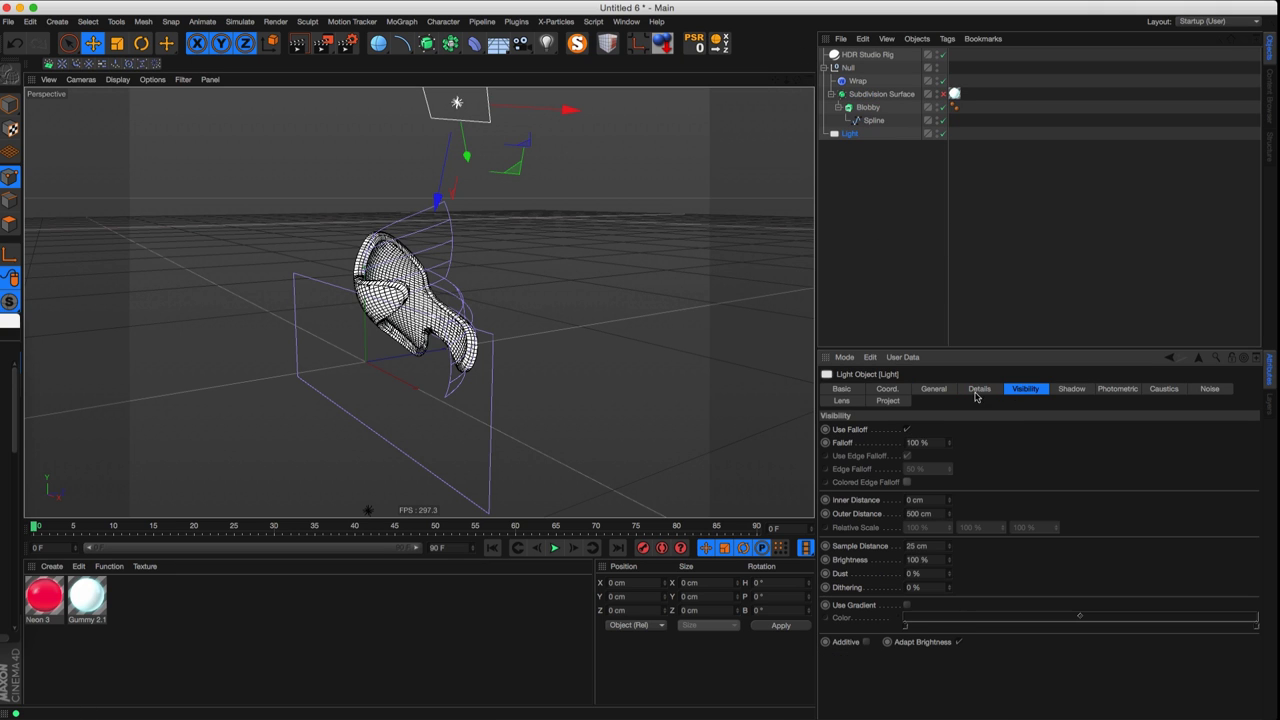
click(1072, 390)
click(928, 430)
click(925, 482)
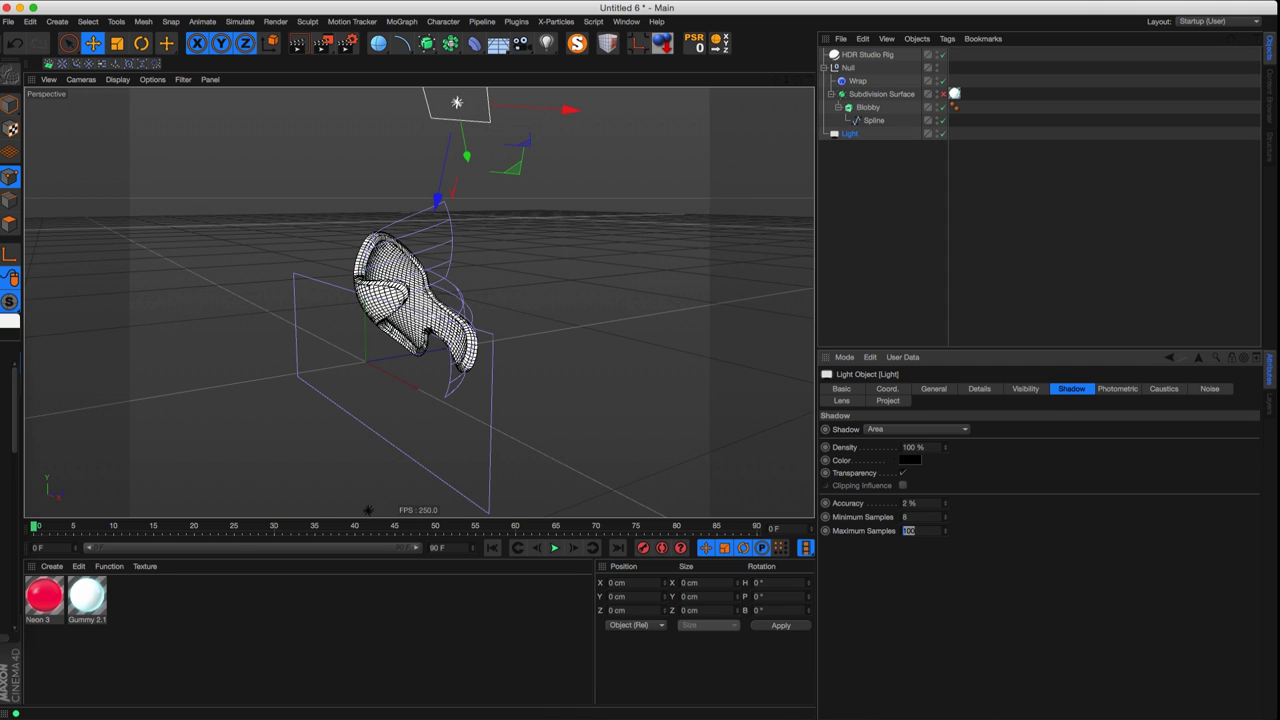
- Set the light's falloff to Inverse Square (Physically Accurate) and tint its color pale cyan with R 229, G 255, B 255
click(943, 391)
click(990, 392)
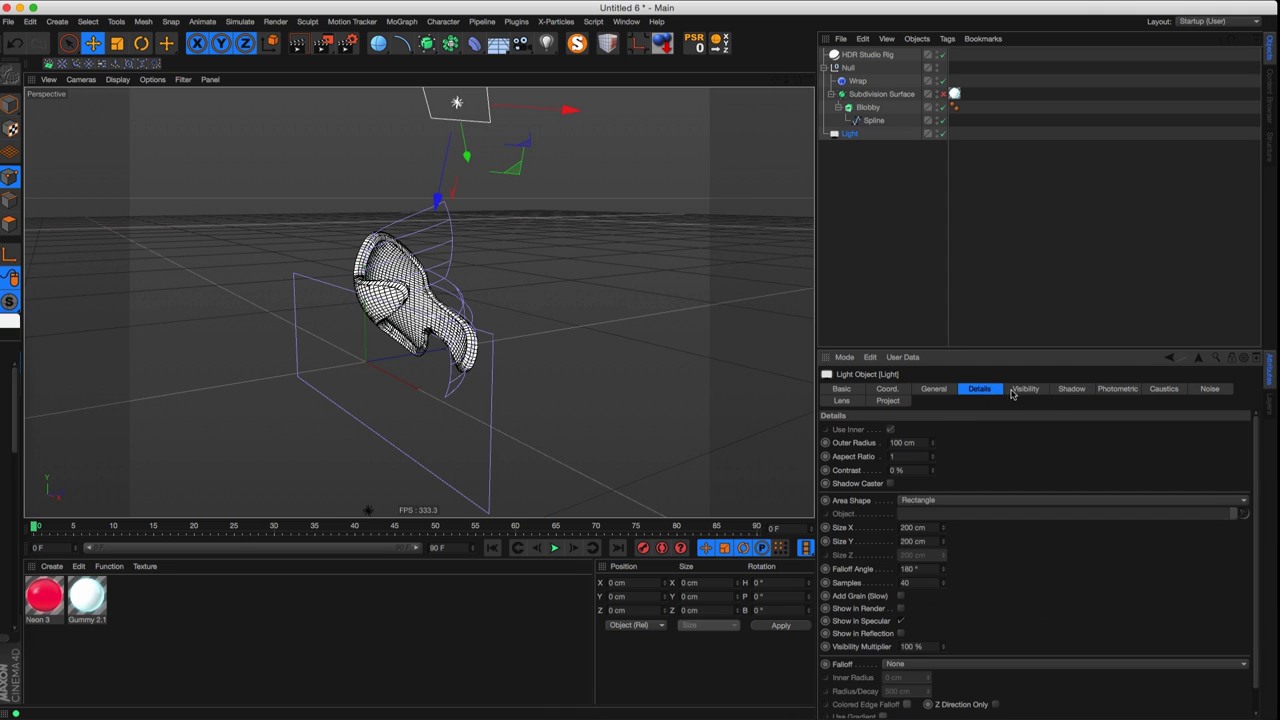
click(937, 663)
click(945, 691)
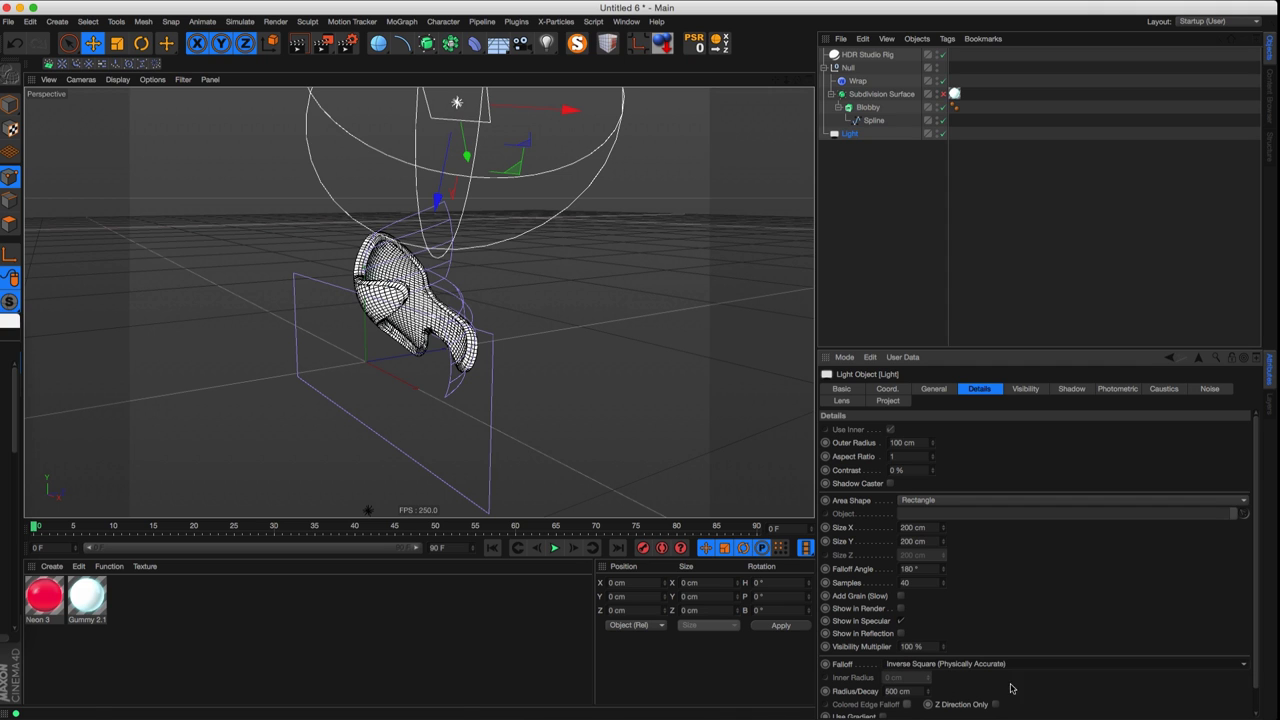
click(933, 389)
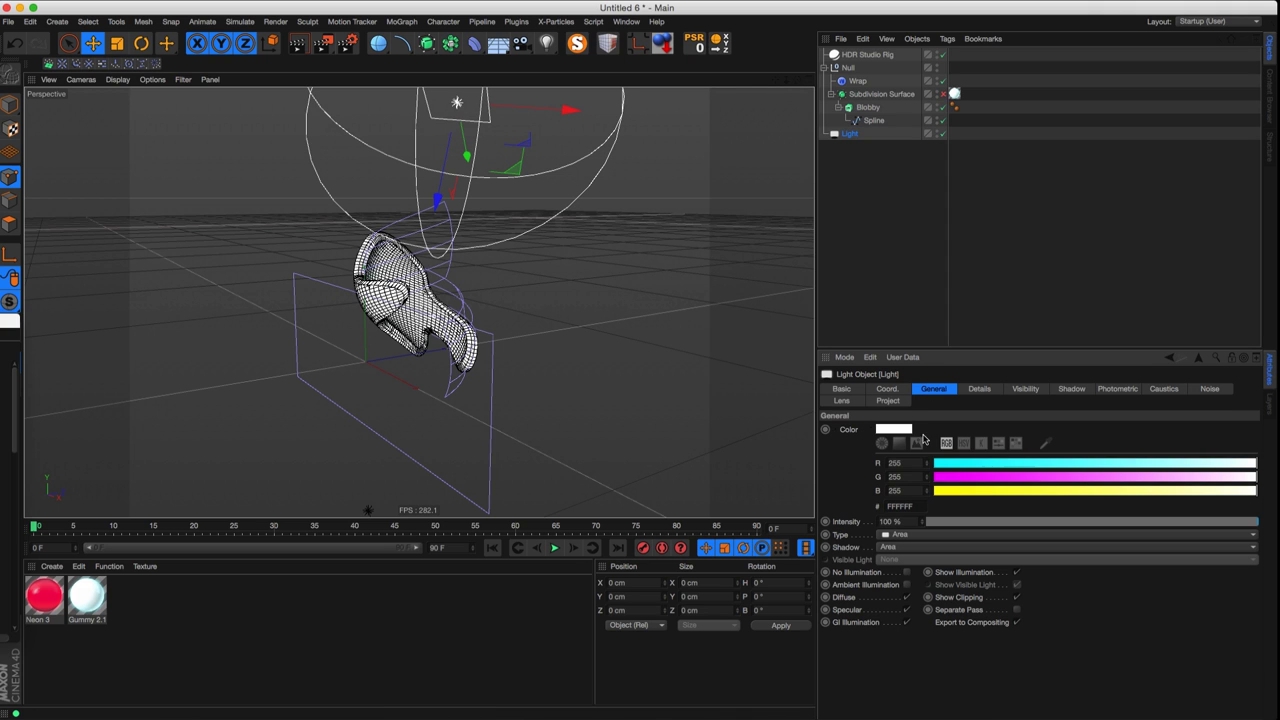
click(1223, 463)
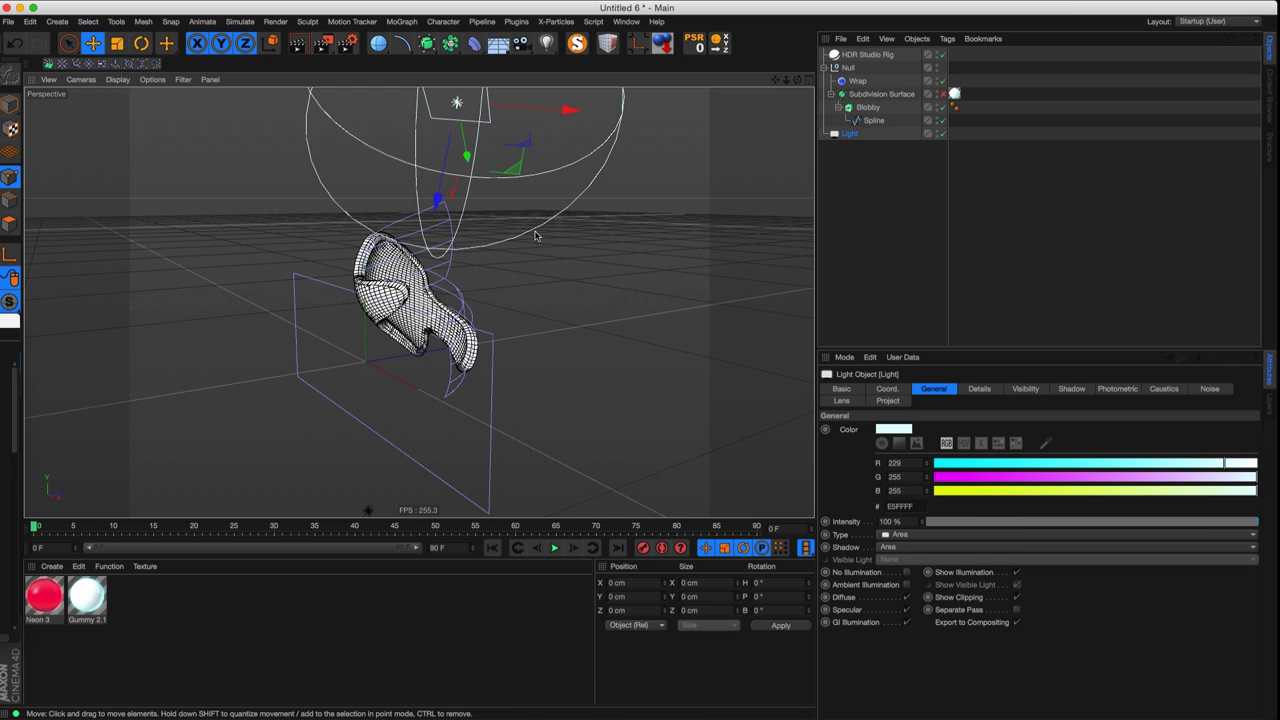
- Add the Ambient Occlusion effect to the render settings
alt+drag(451, 243, 417, 223)
alt+middle_drag(417, 223, 417, 237)
alt+drag(417, 237, 300, 298)
alt+drag(477, 184, 531, 268)
click(847, 137)
click(348, 47)
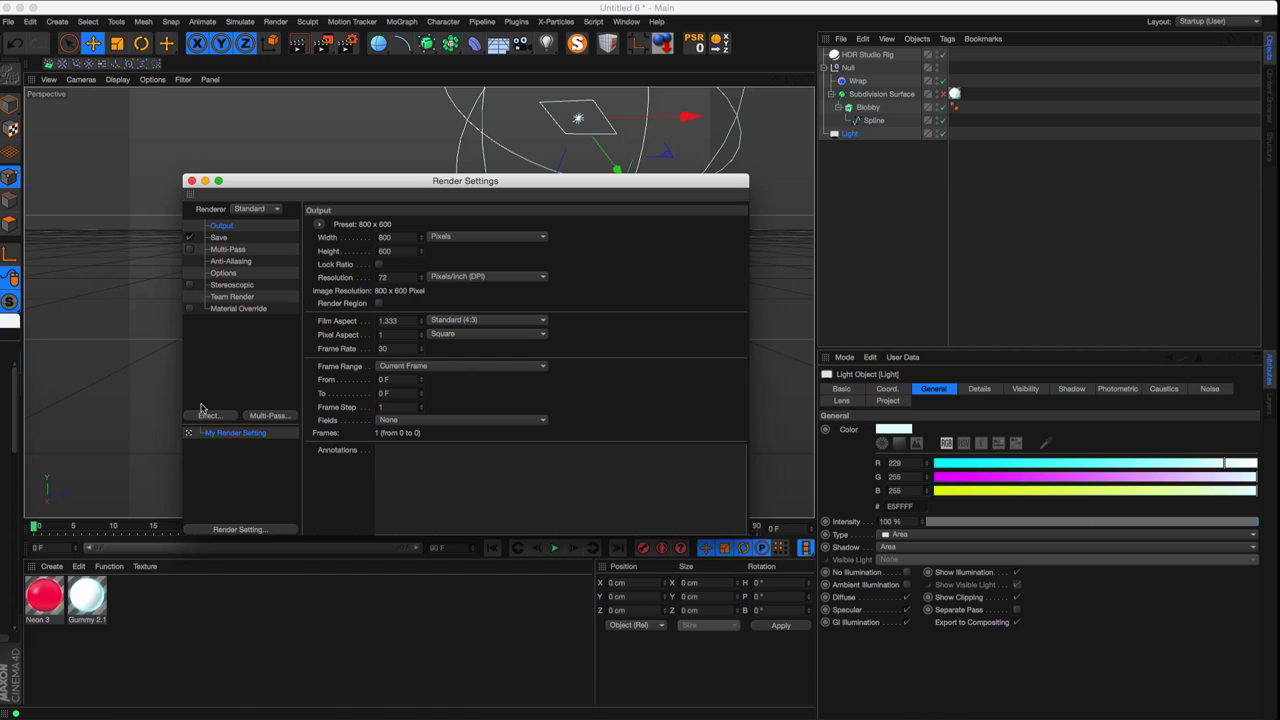
click(212, 416)
click(265, 420)
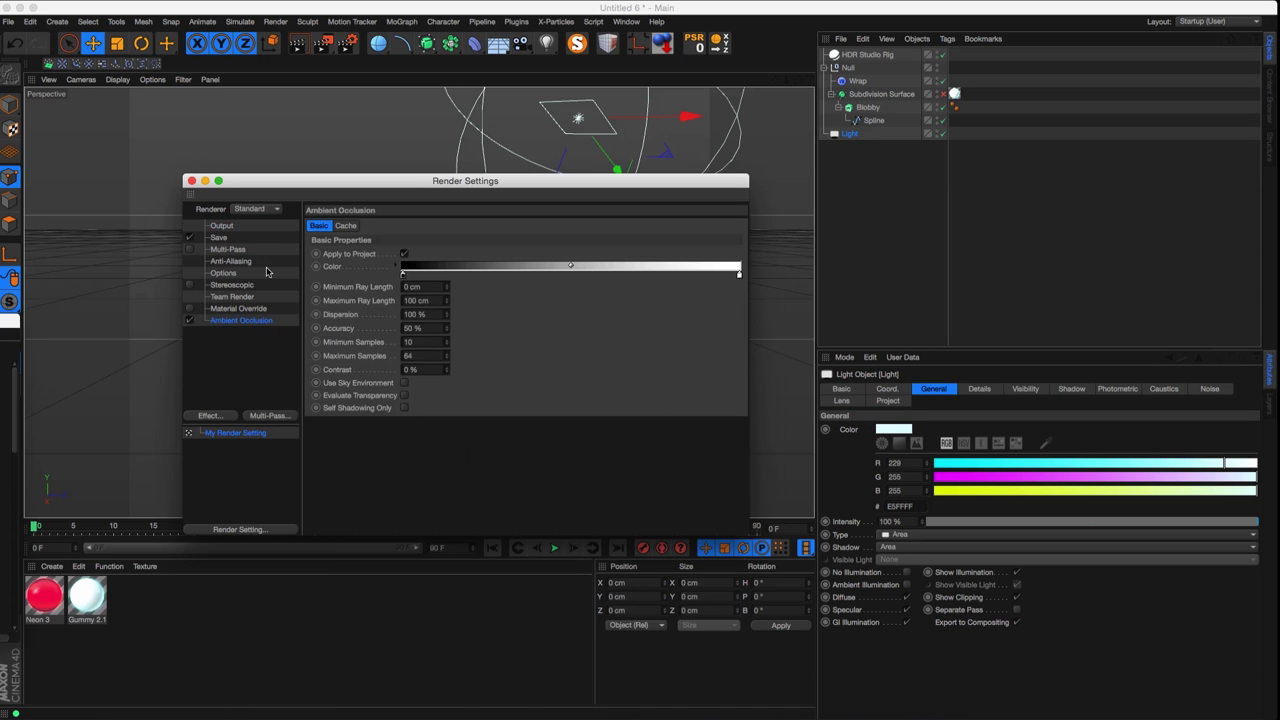
click(192, 181)
- Test-render the form in the viewport with the area light and ambient occlusion
key(ctrl+r)
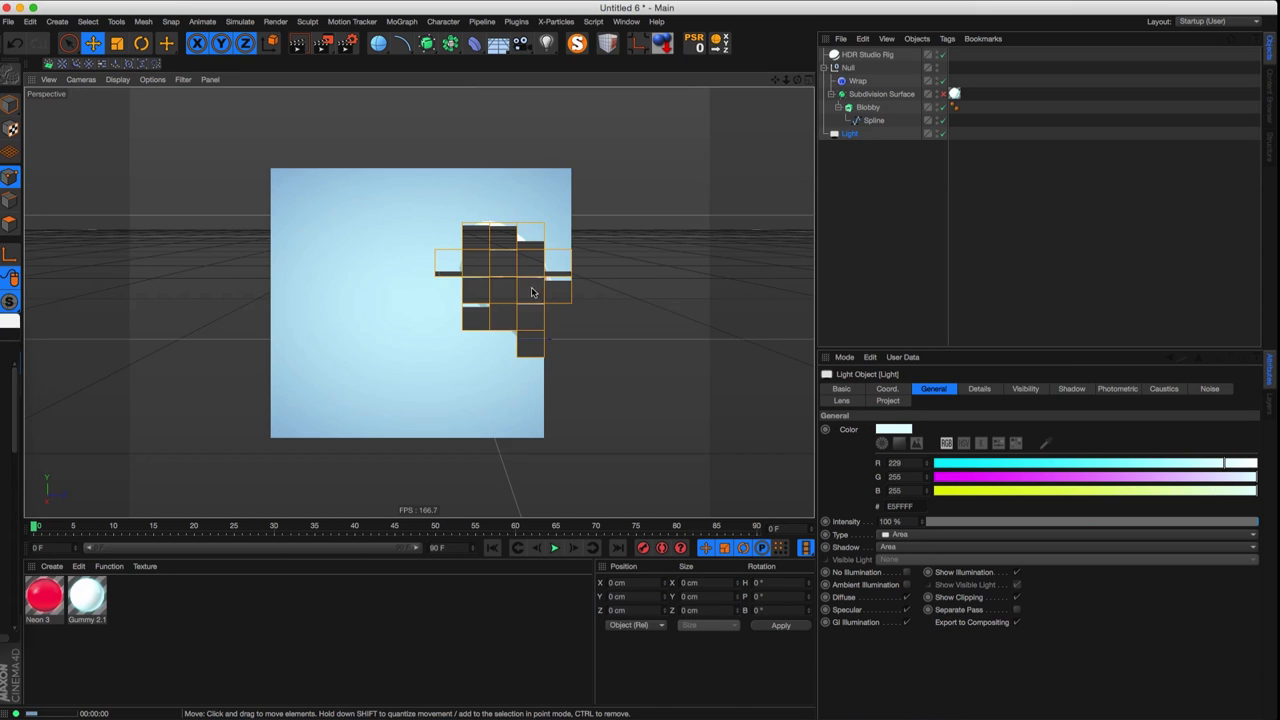
alt+middle_drag(550, 296, 438, 313)
key(super+r)
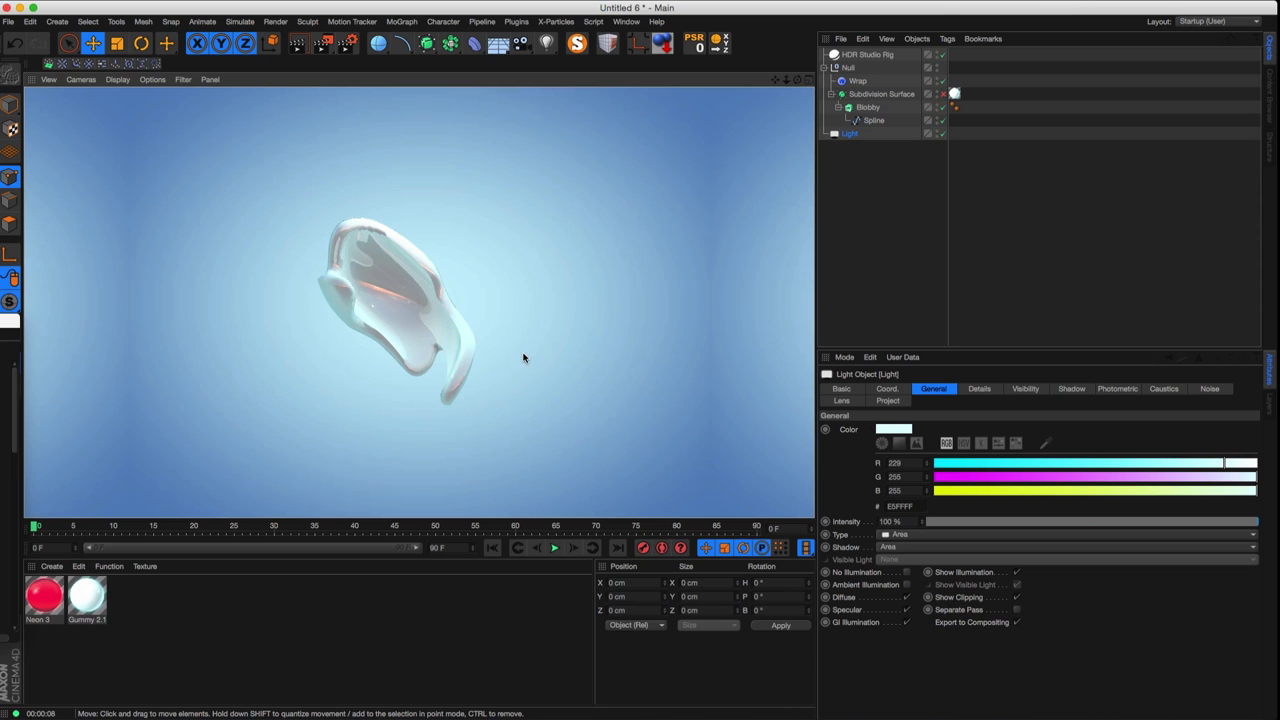
- Reorder the Light directly beneath the HDR Studio Rig in the object hierarchy
alt+right_drag(421, 326, 446, 312)
alt+middle_drag(420, 326, 430, 330)
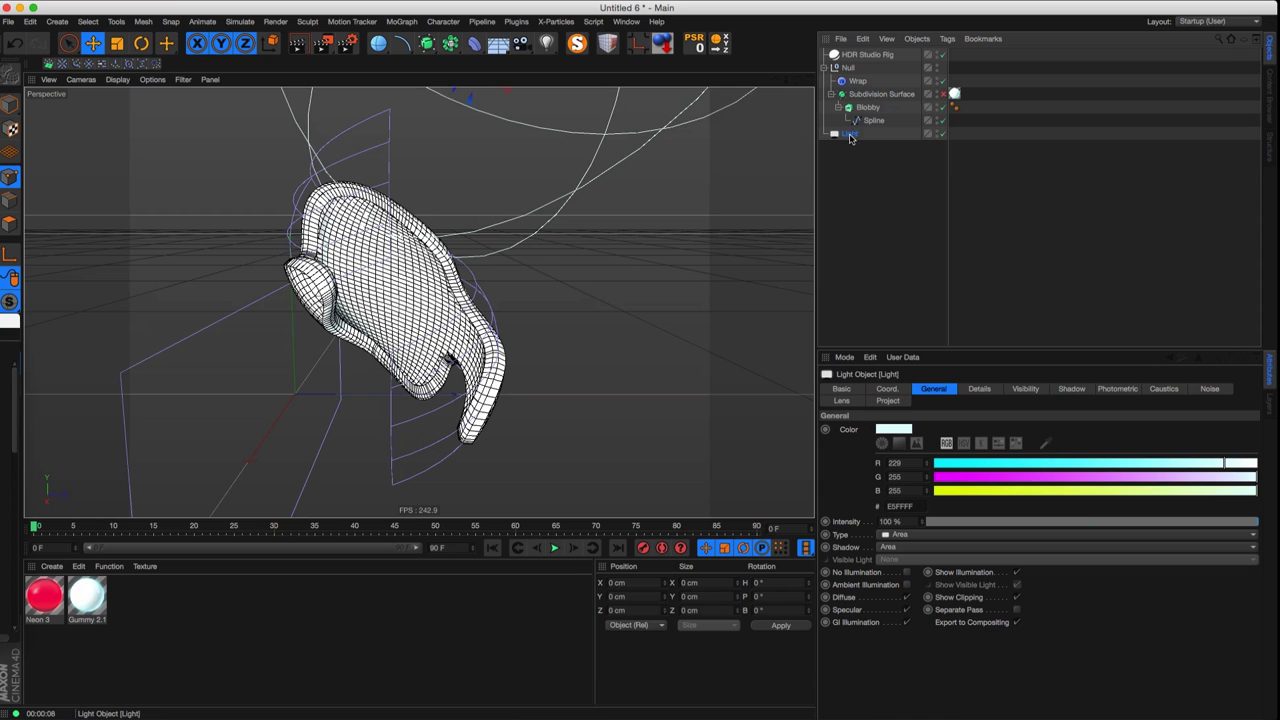
drag(851, 60, 852, 61)
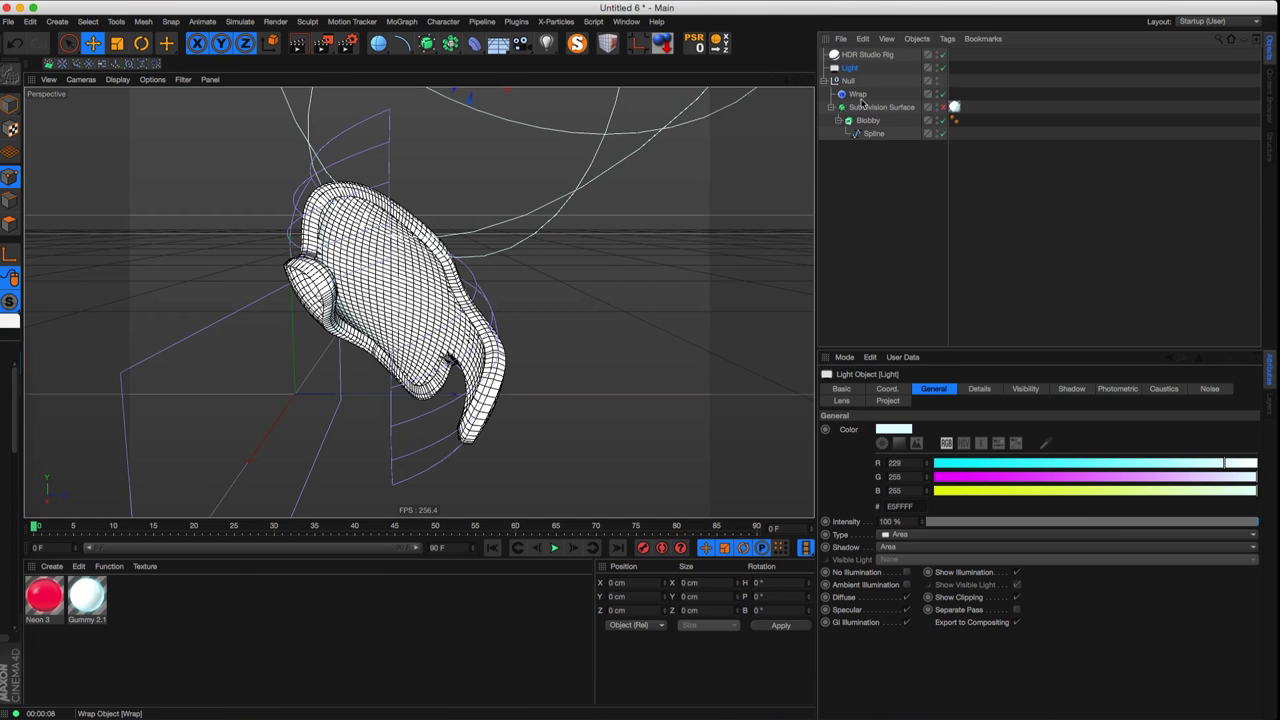
- Select the Blobby and test-render a close-up of its surface
click(866, 121)
scroll(335, 260, up, 5)
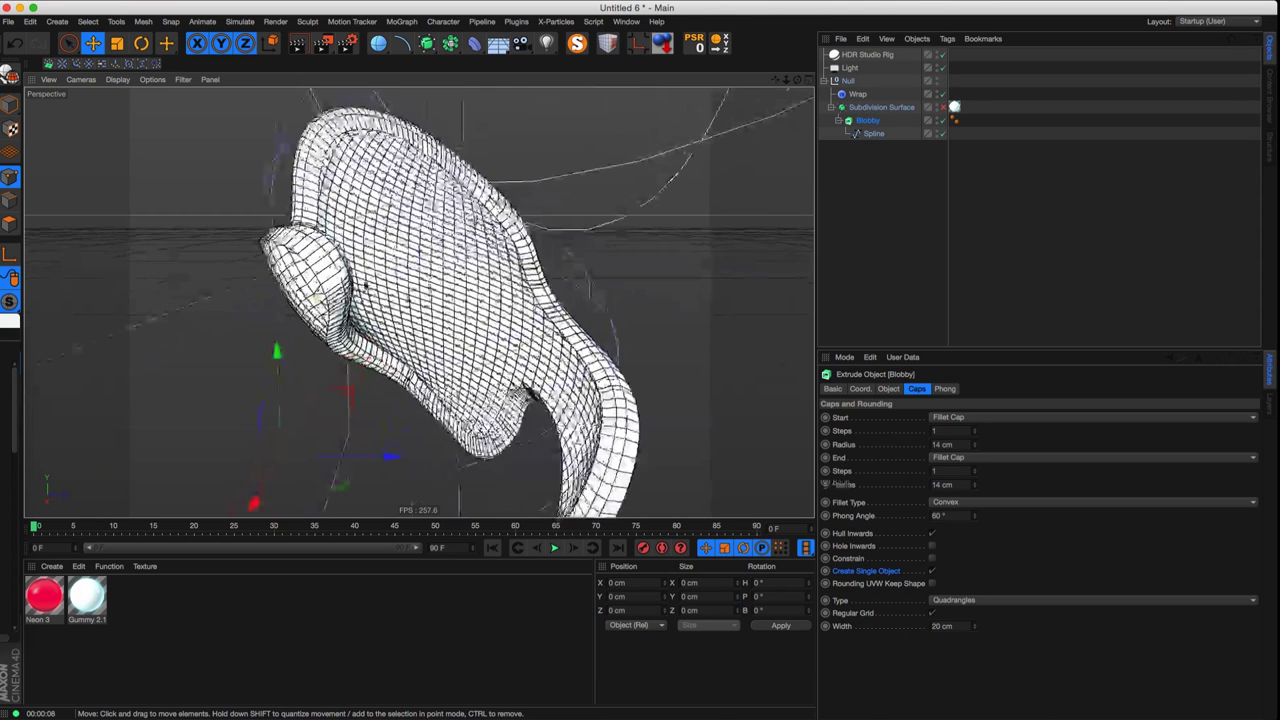
key(super+r)
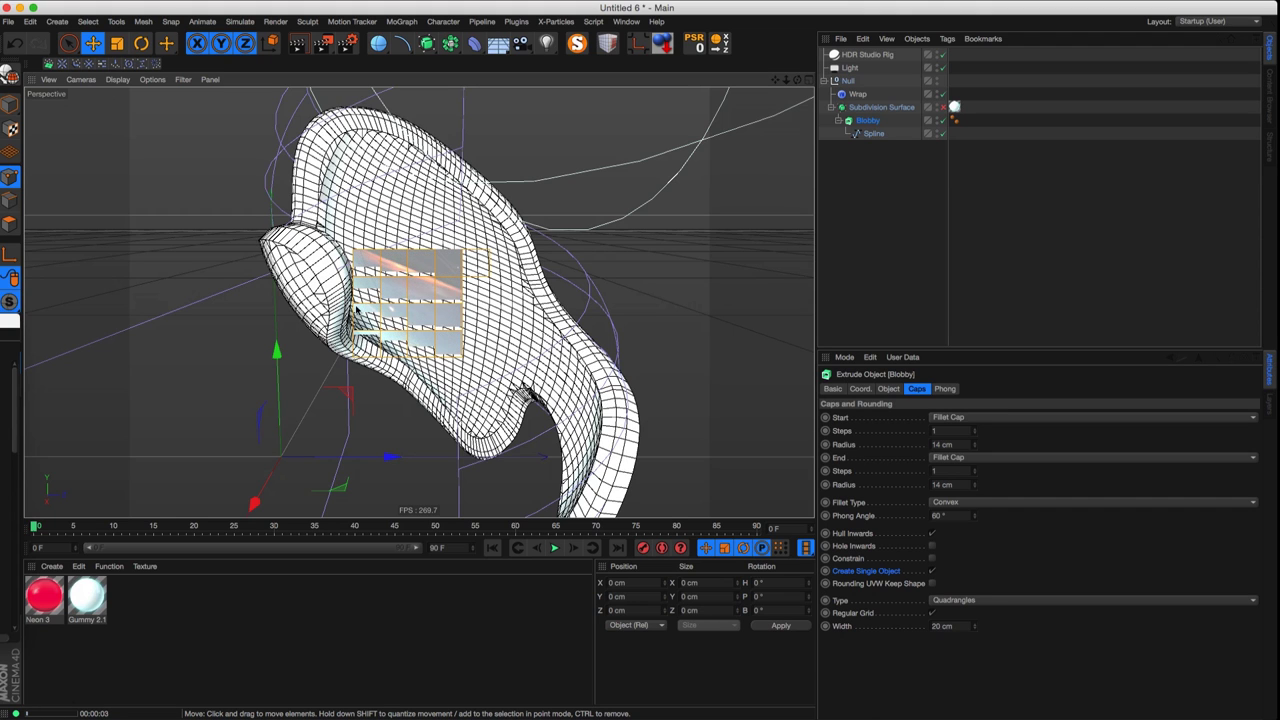
- Enable the Subdivision Surface, set its renderer subdivision to 2 and test-render the form
click(880, 107)
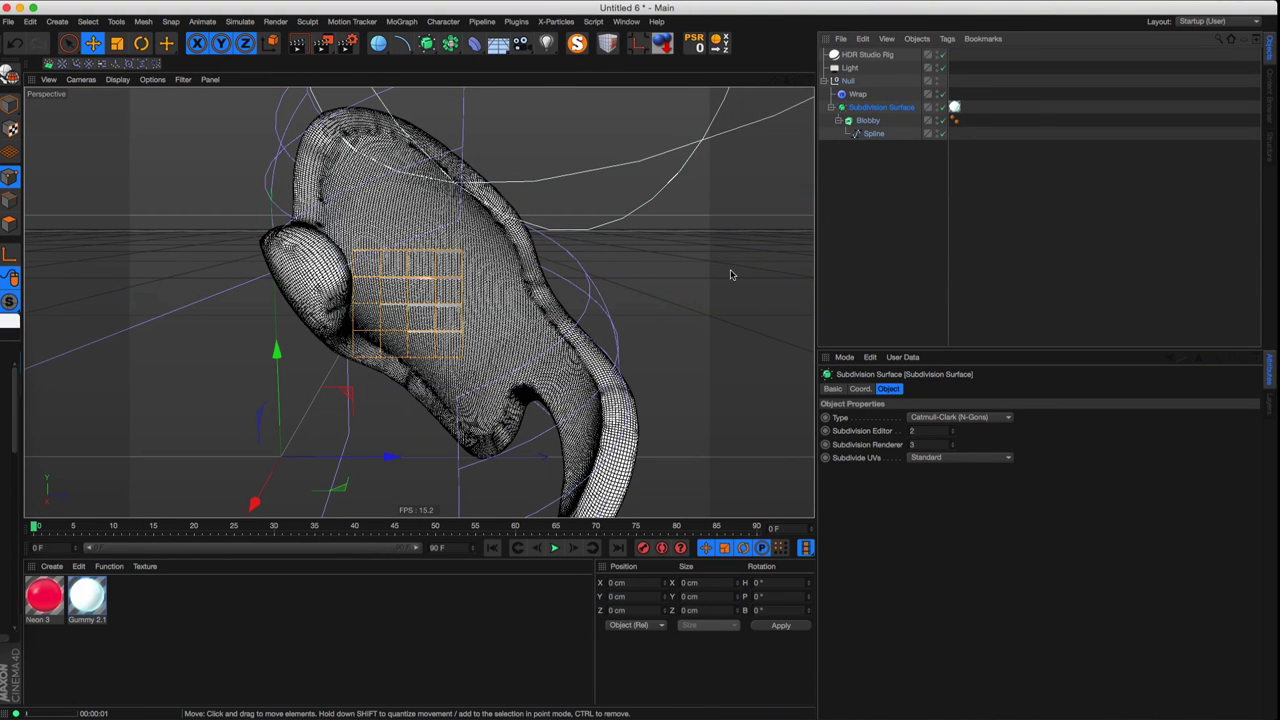
alt+right_drag(558, 288, 430, 288)
alt+middle_drag(430, 288, 394, 288)
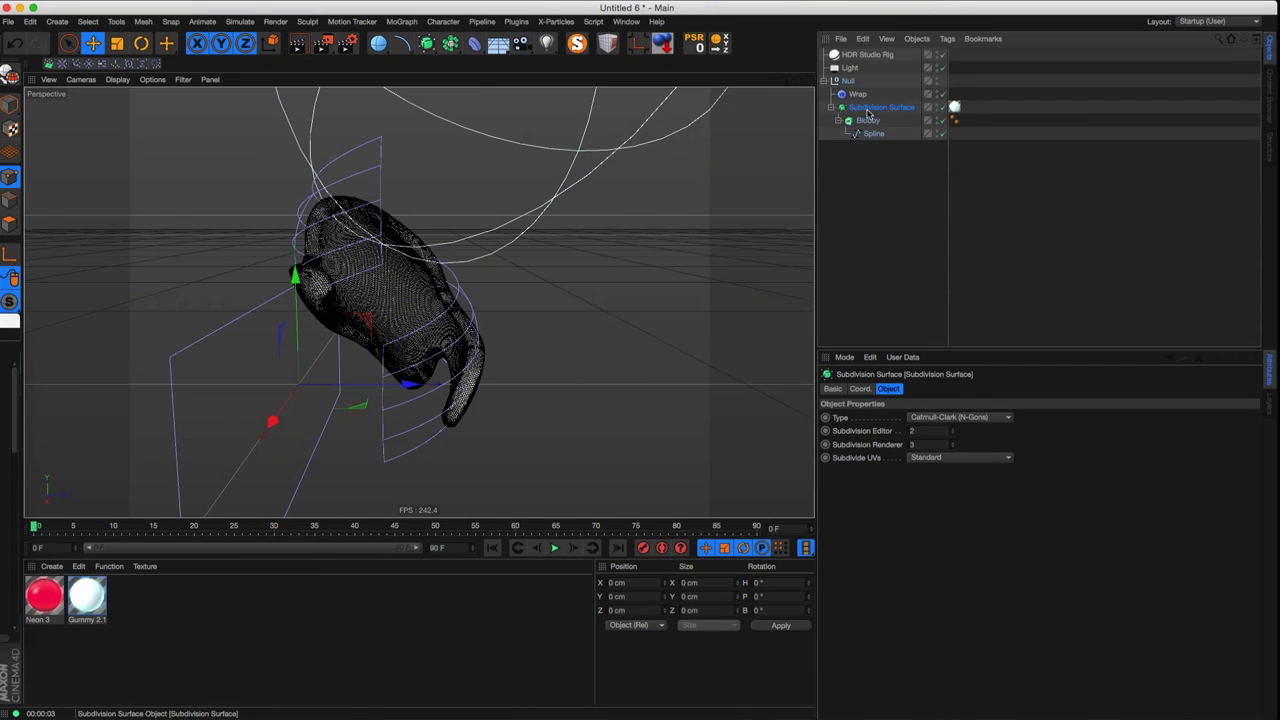
click(952, 447)
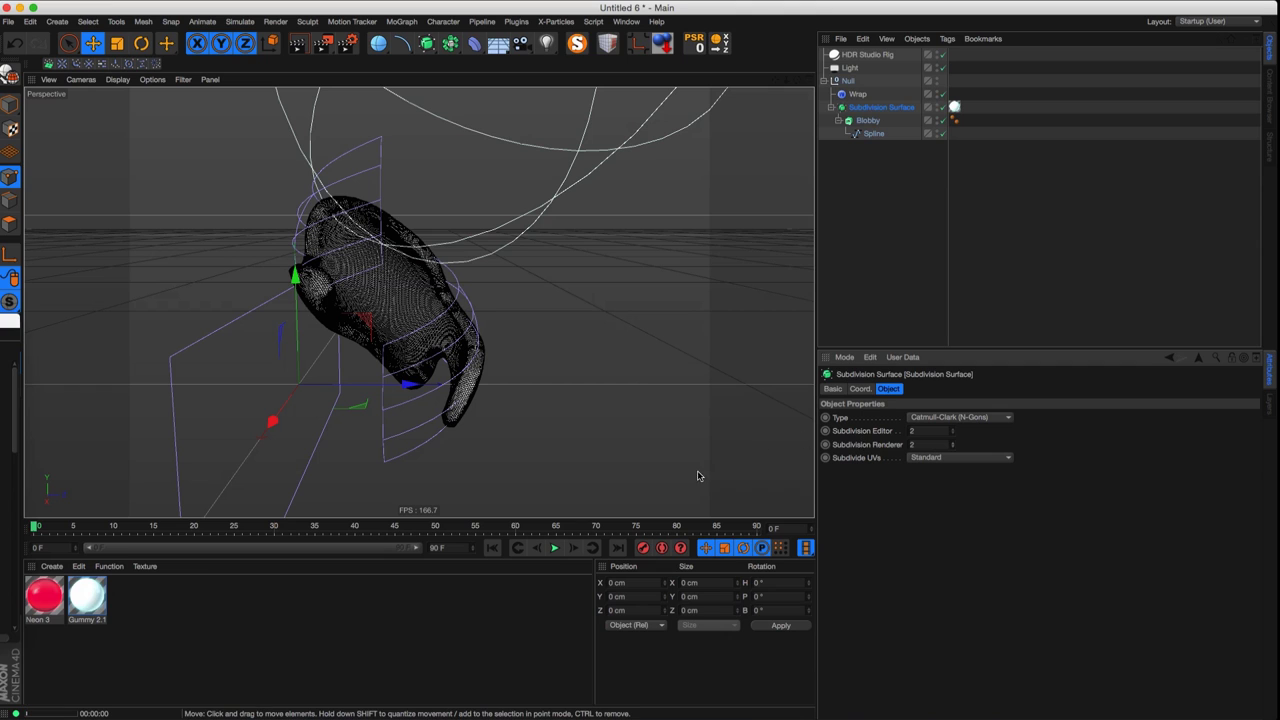
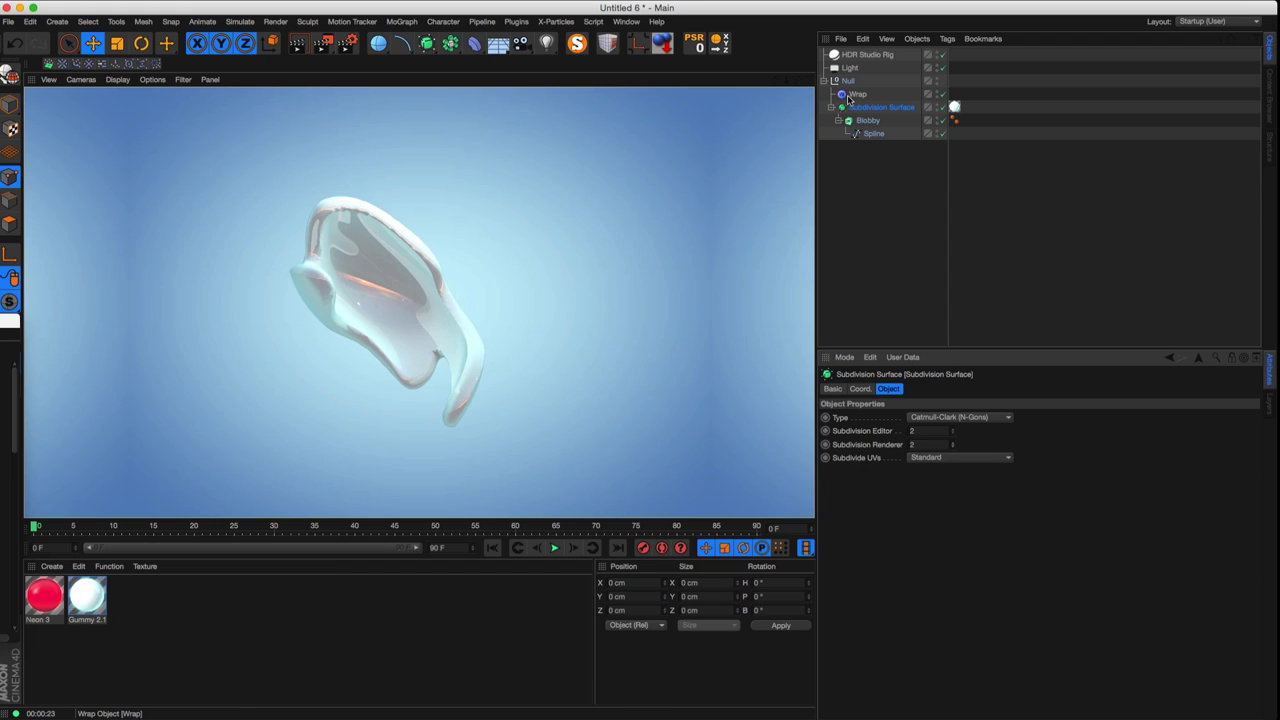
- Set the Spline's intermediate point angle to 90° and its maximum length to 25 cm
scroll(398, 241, up, 4)
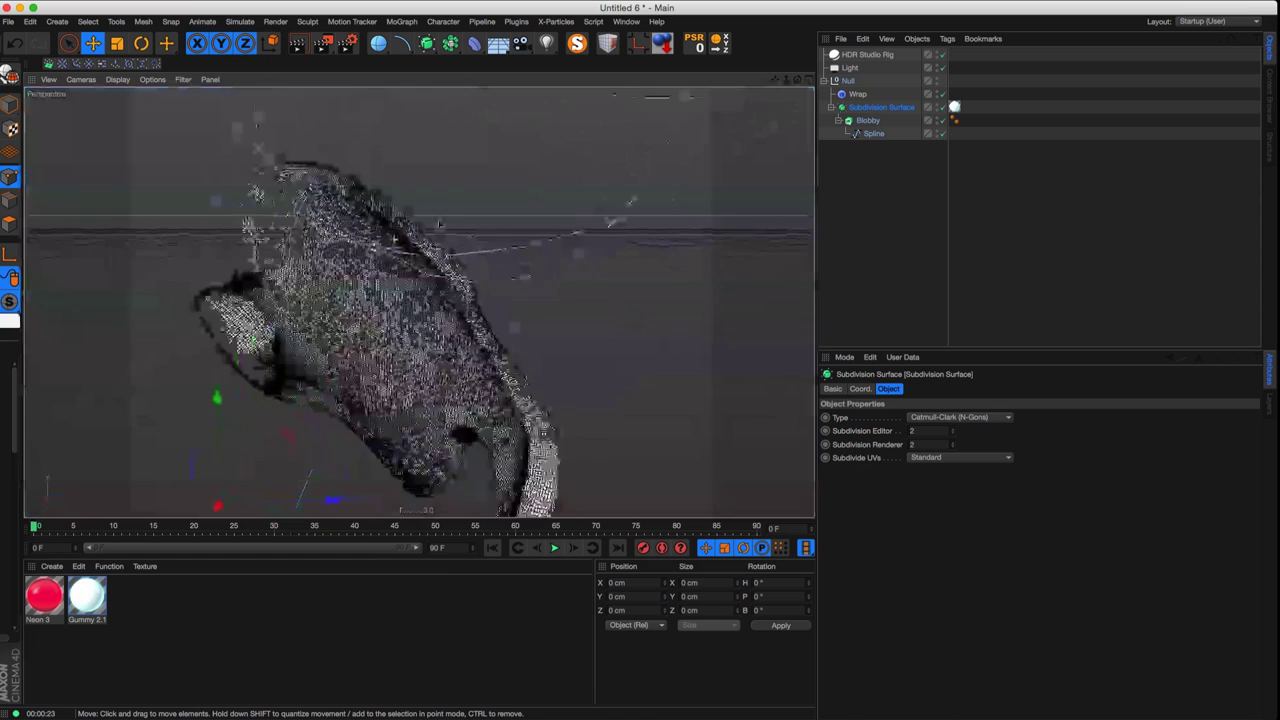
click(873, 133)
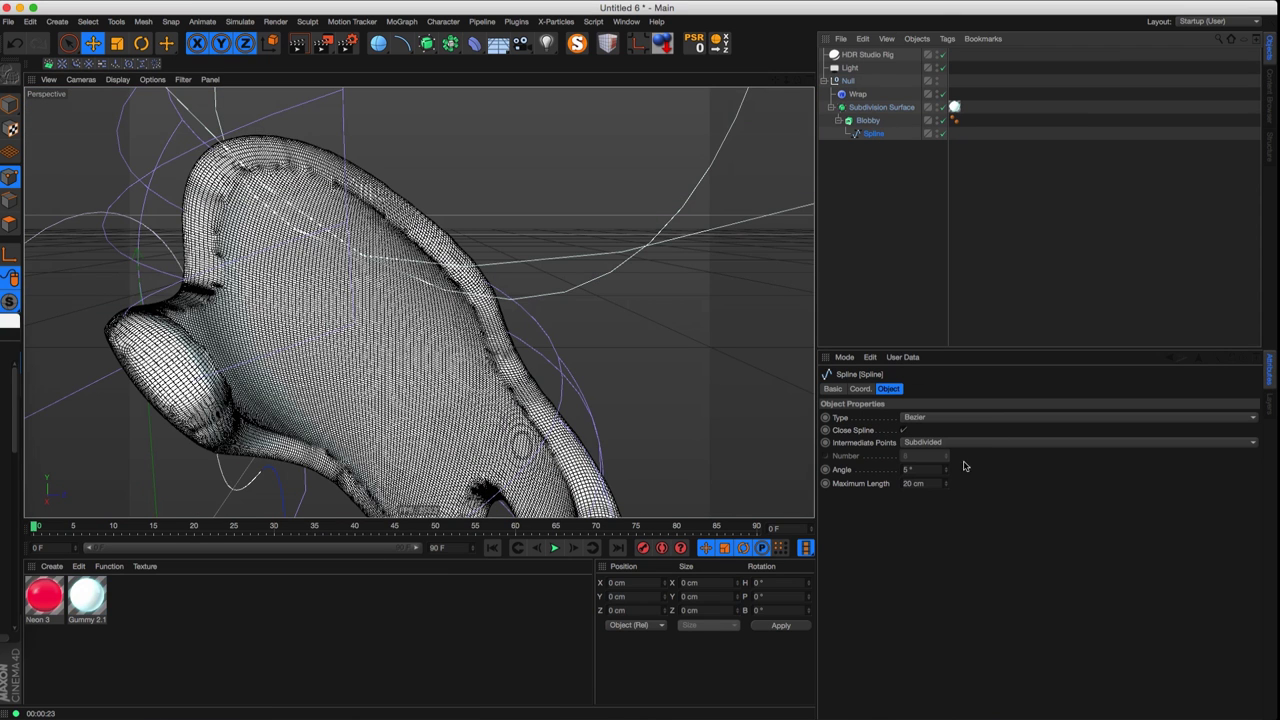
drag(948, 484, 1025, 341)
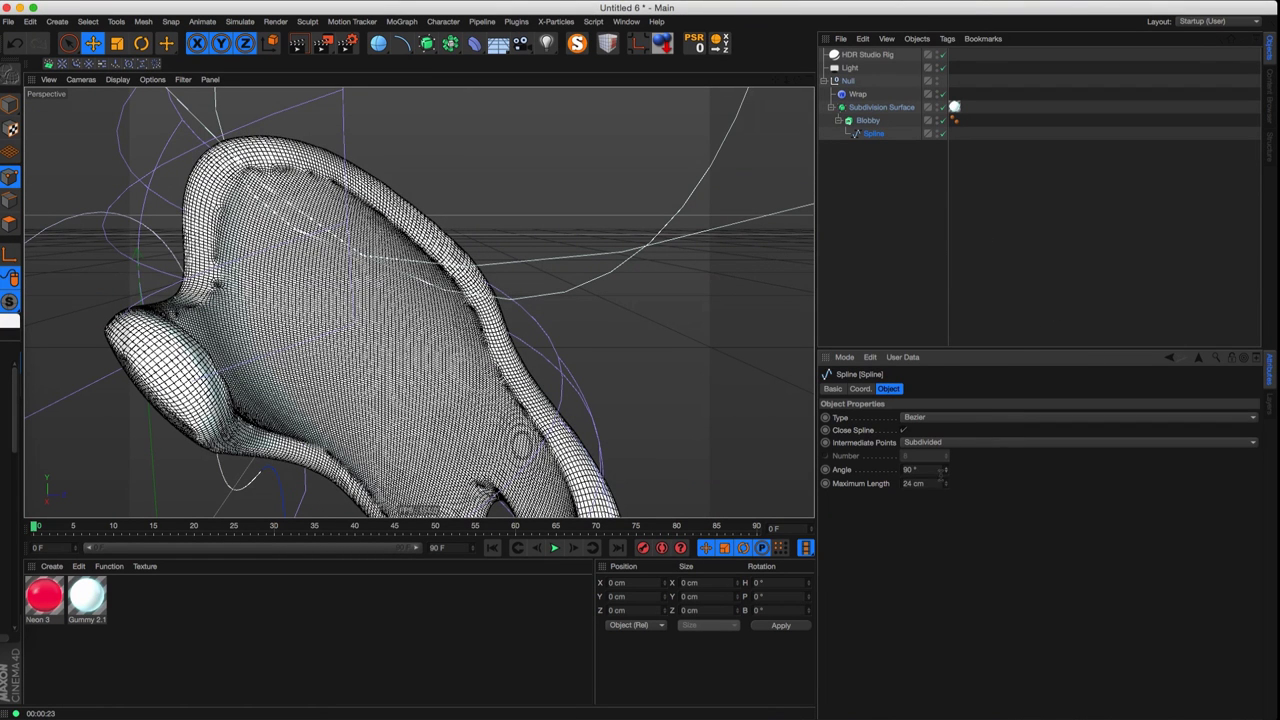
drag(947, 485, 915, 216)
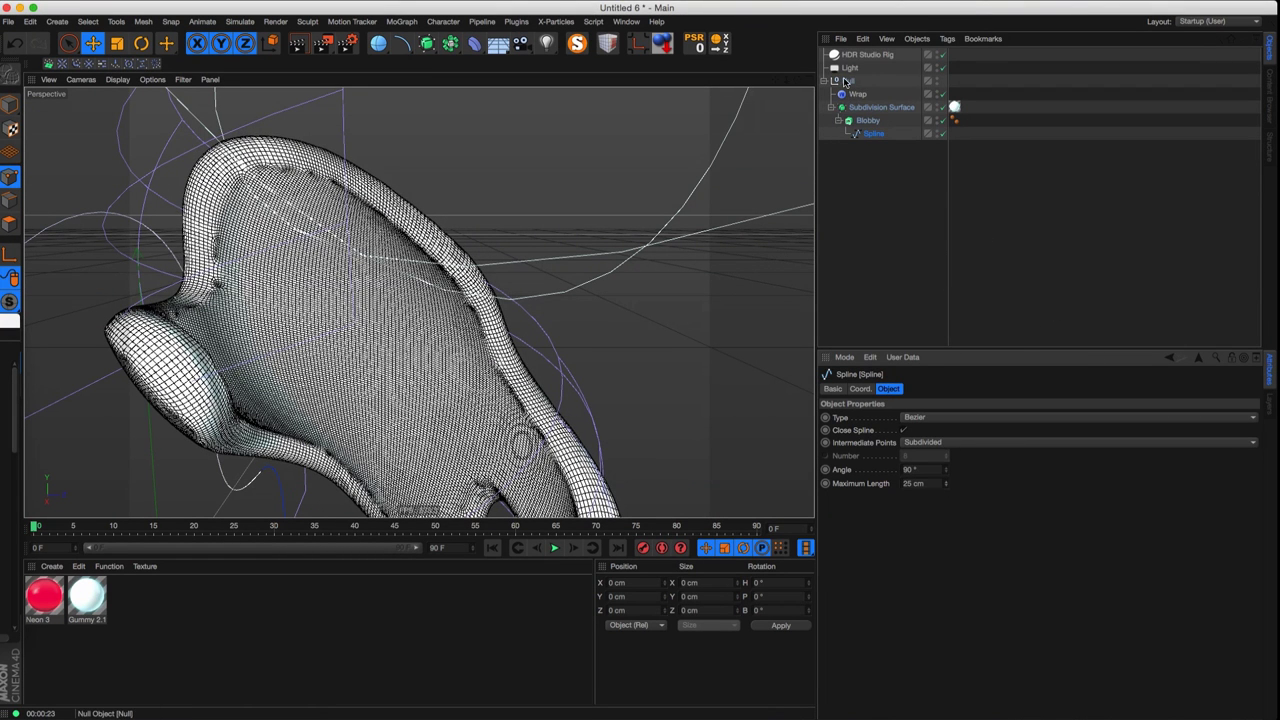
- Set the Blobby caps' regular grid width to 25 cm and test-render the form
click(864, 121)
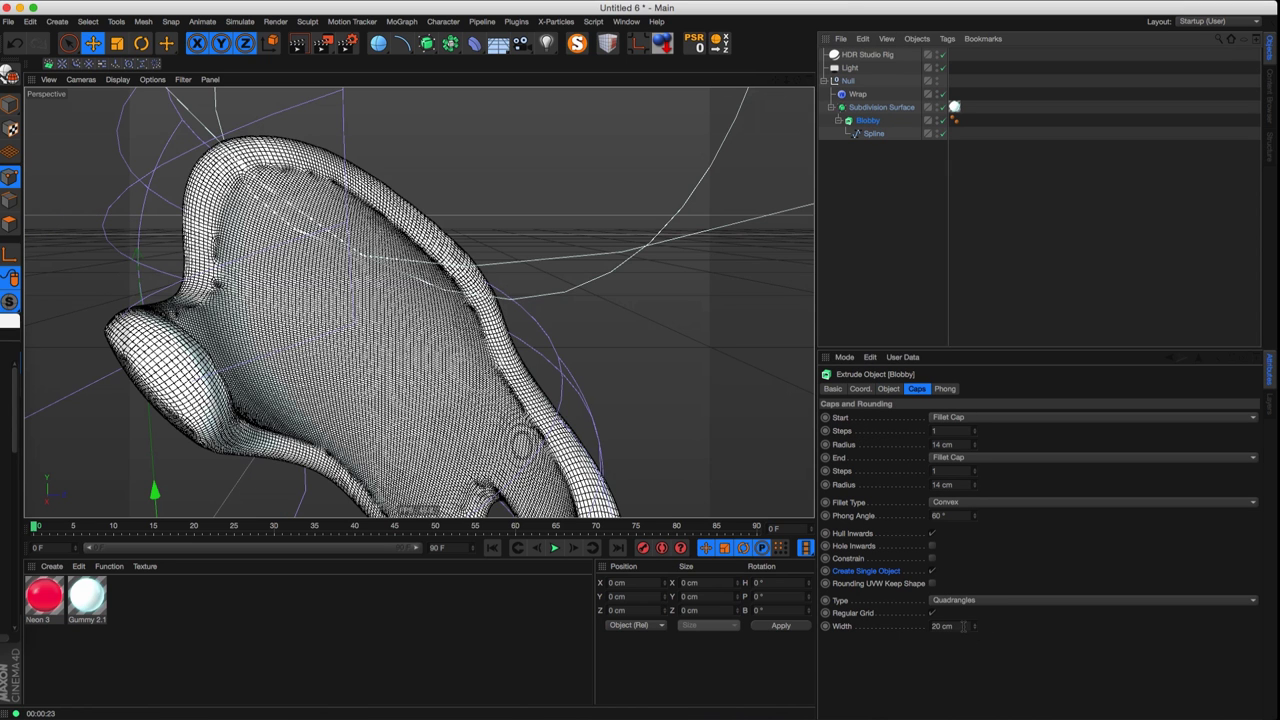
drag(963, 626, 963, 610)
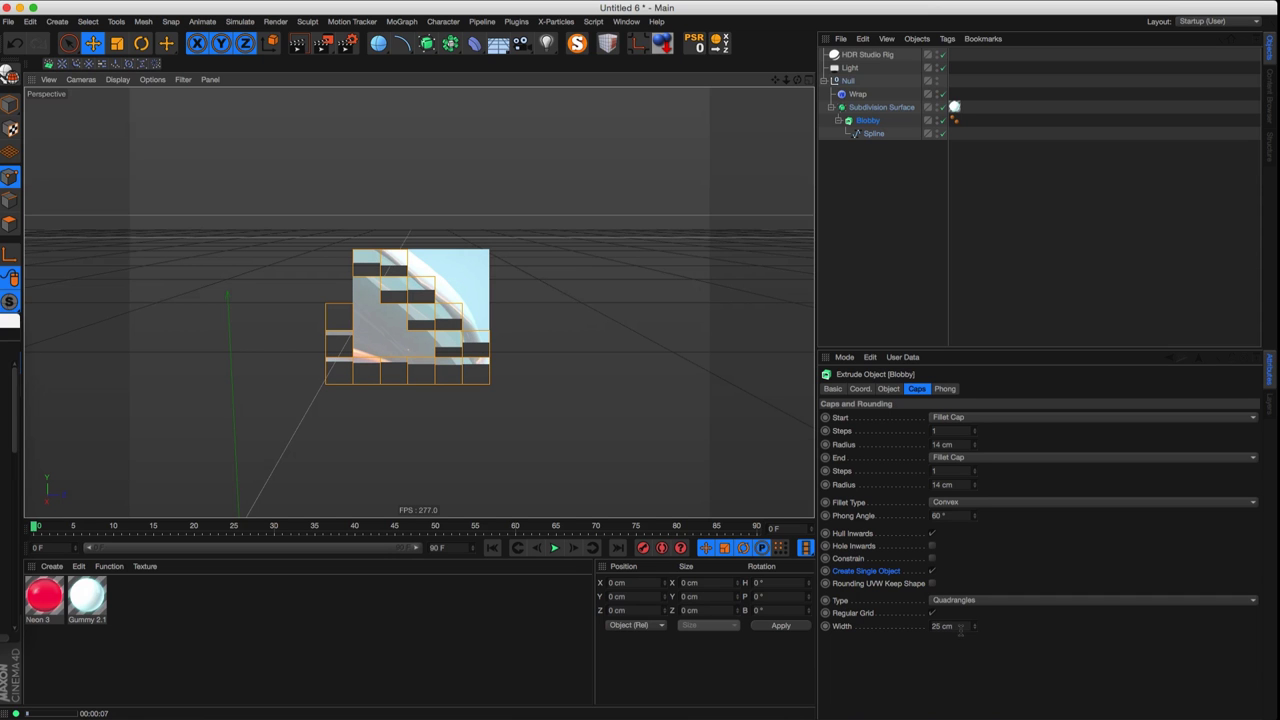
scroll(369, 349, down, 3)
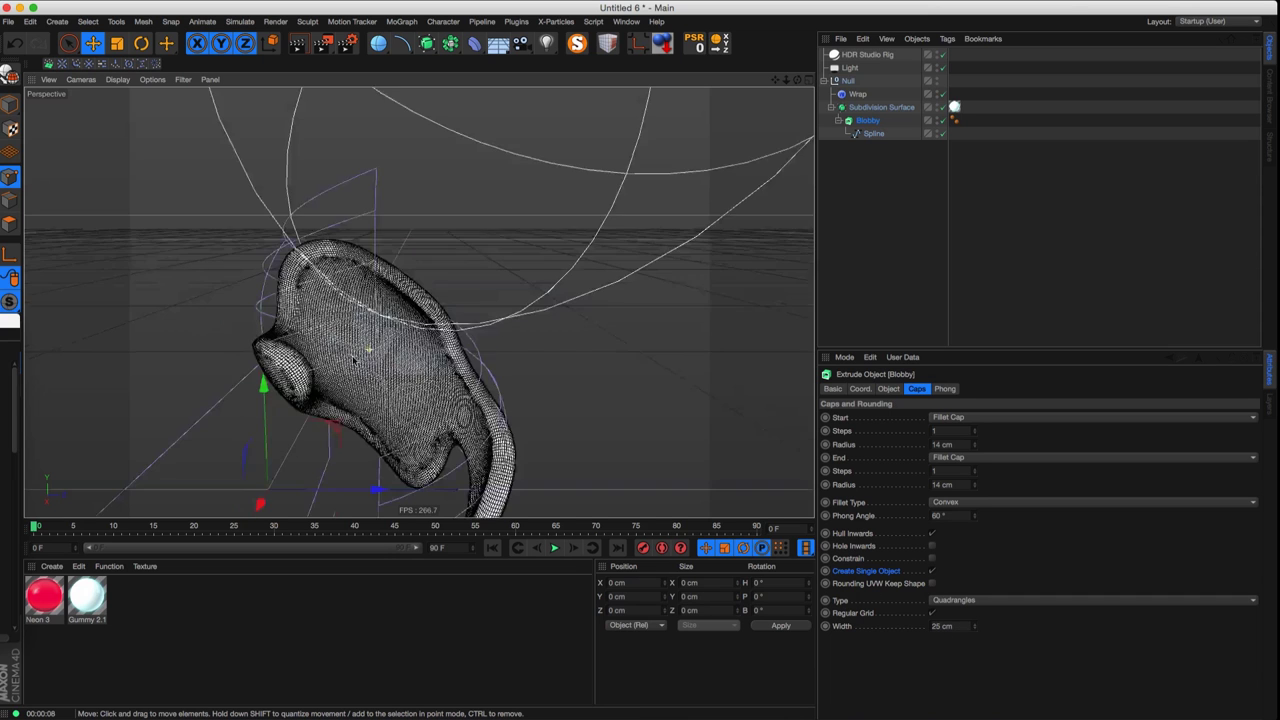
alt+drag(390, 333, 355, 336)
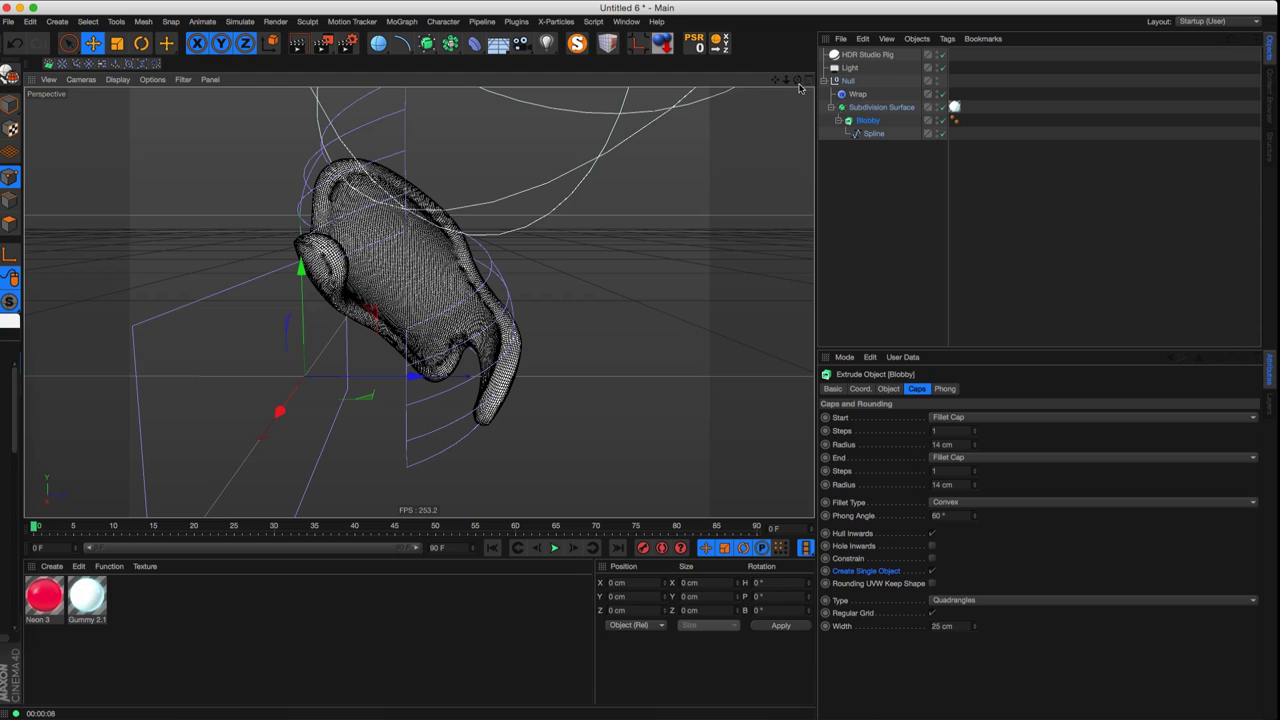
- Set the Wrap deformer's movement to 0 cm and its Scale Z to 130%
click(857, 93)
double_click(908, 537)
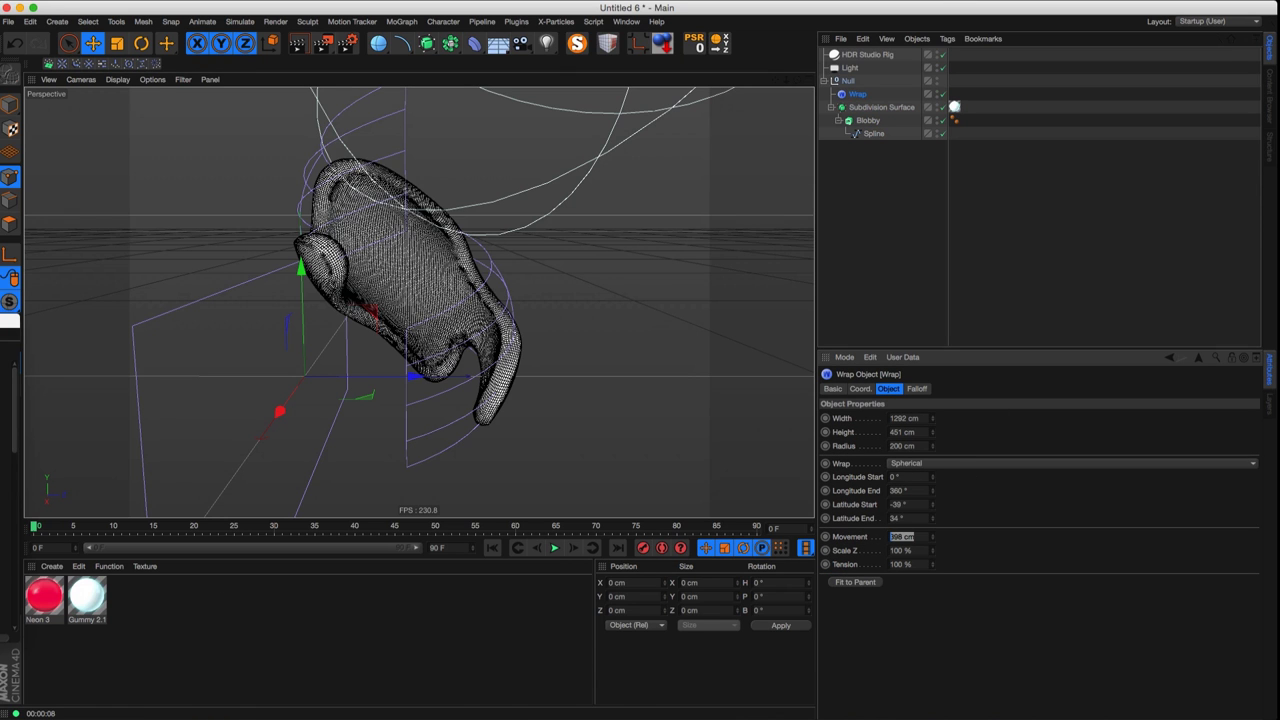
text(0)
key(Return)
alt+drag(640, 420, 749, 509)
mouse_move(930, 551)
mouse_down()
mouse_move(955, 571)
mouse_move(977, 519)
mouse_move(1003, 323)
mouse_move(935, 494)
mouse_move(919, 420)
mouse_move(929, 474)
mouse_move(916, 560)
mouse_up()
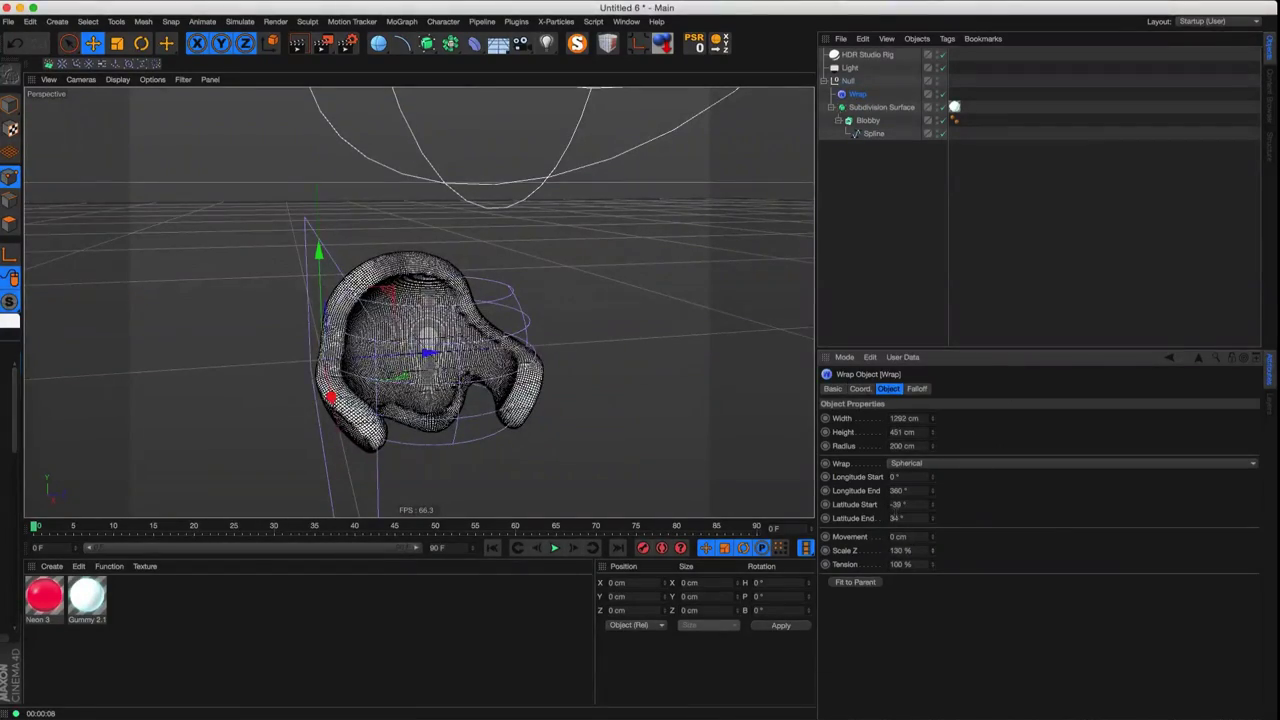
- Set the Blobby extrusion's Z movement to 3 cm
click(868, 120)
click(862, 389)
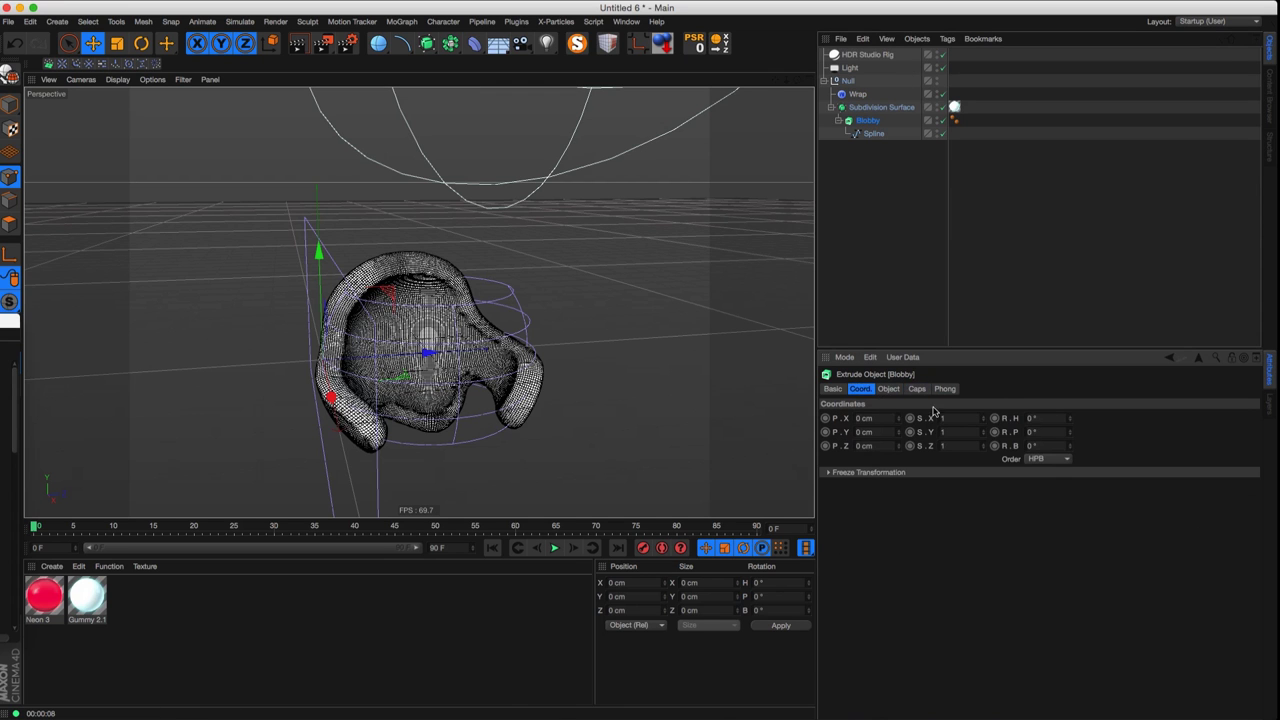
click(886, 389)
drag(1040, 425, 1039, 430)
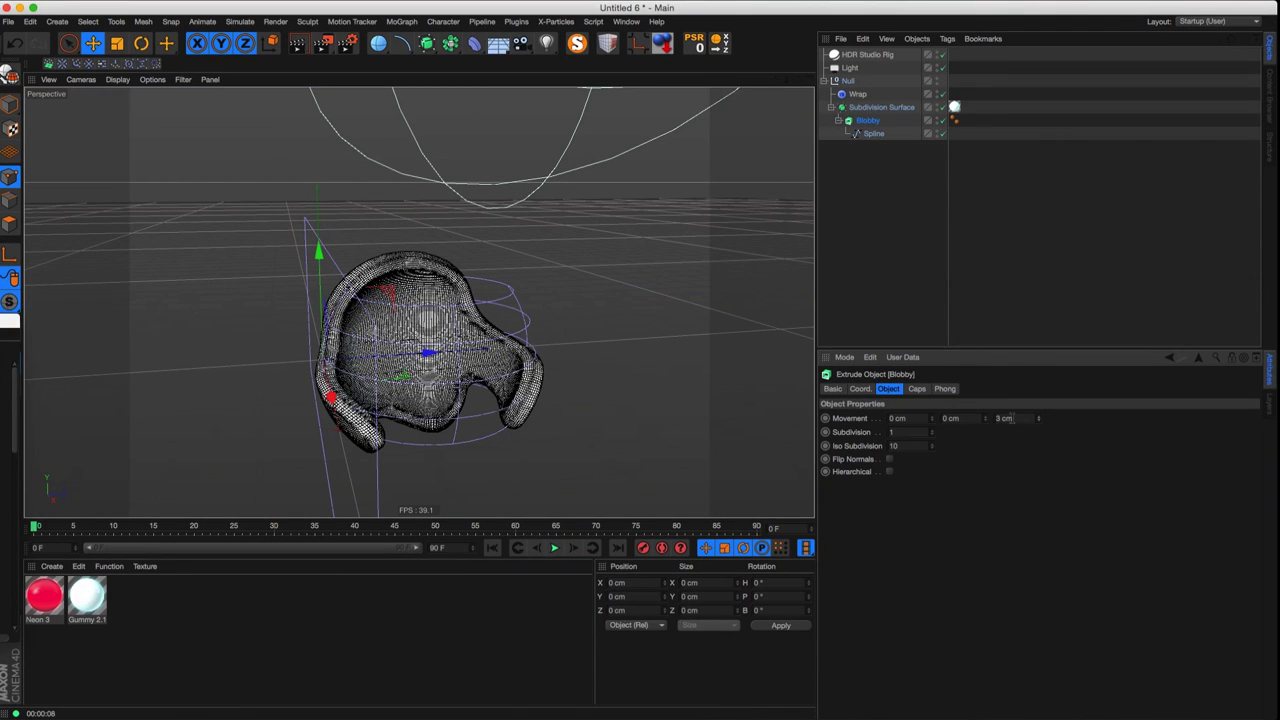
- Set the Wrap deformer's latitude end to 32° and its radius to 261 cm
click(857, 93)
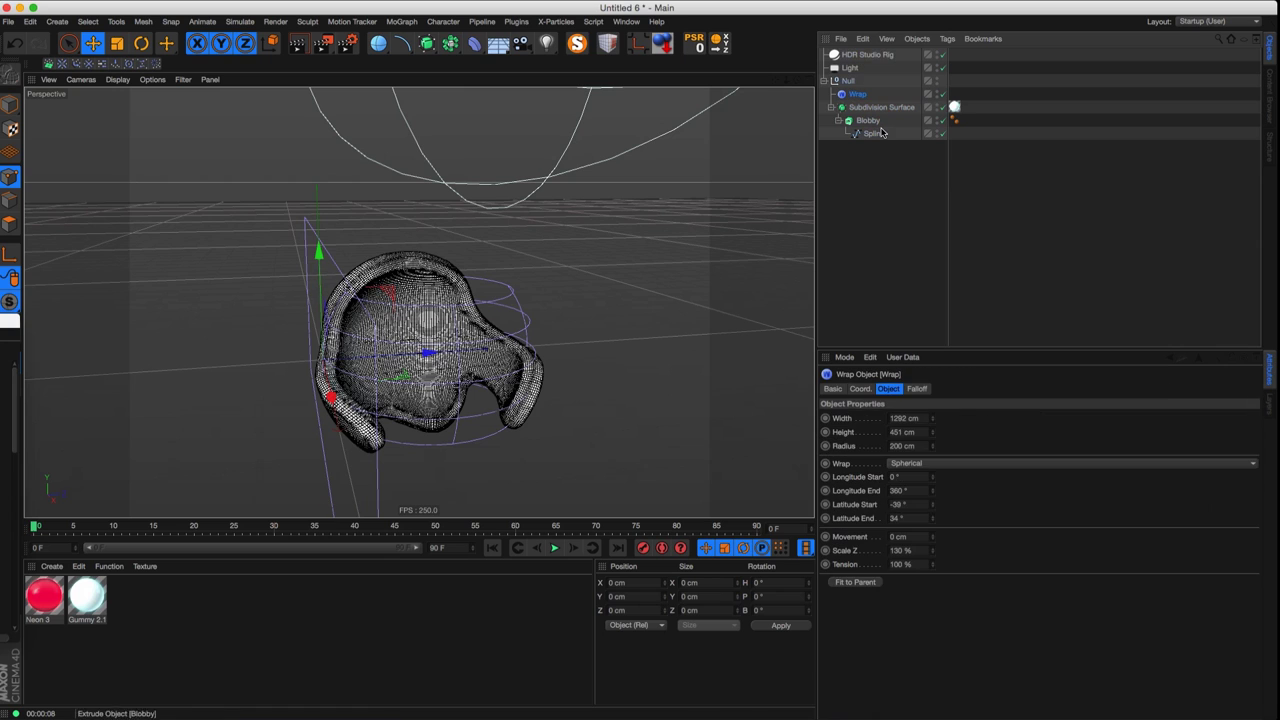
alt+drag(393, 385, 348, 389)
alt+drag(660, 400, 650, 400)
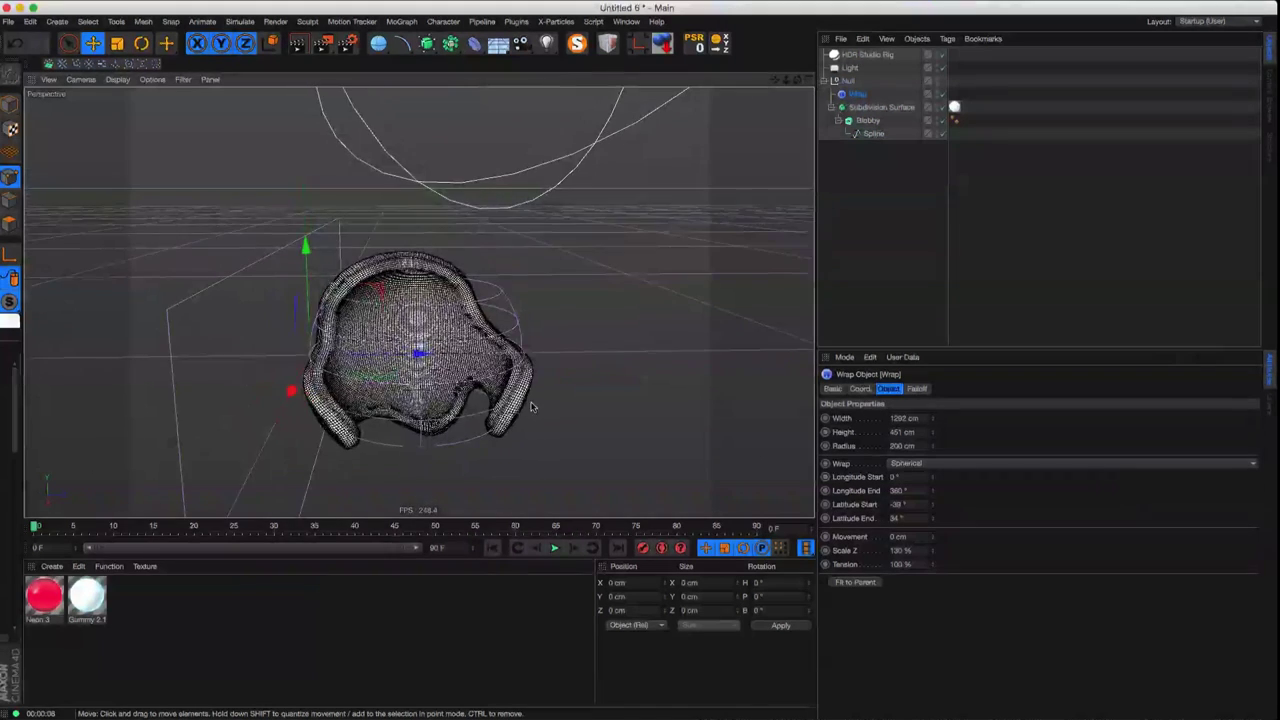
drag(932, 519, 936, 523)
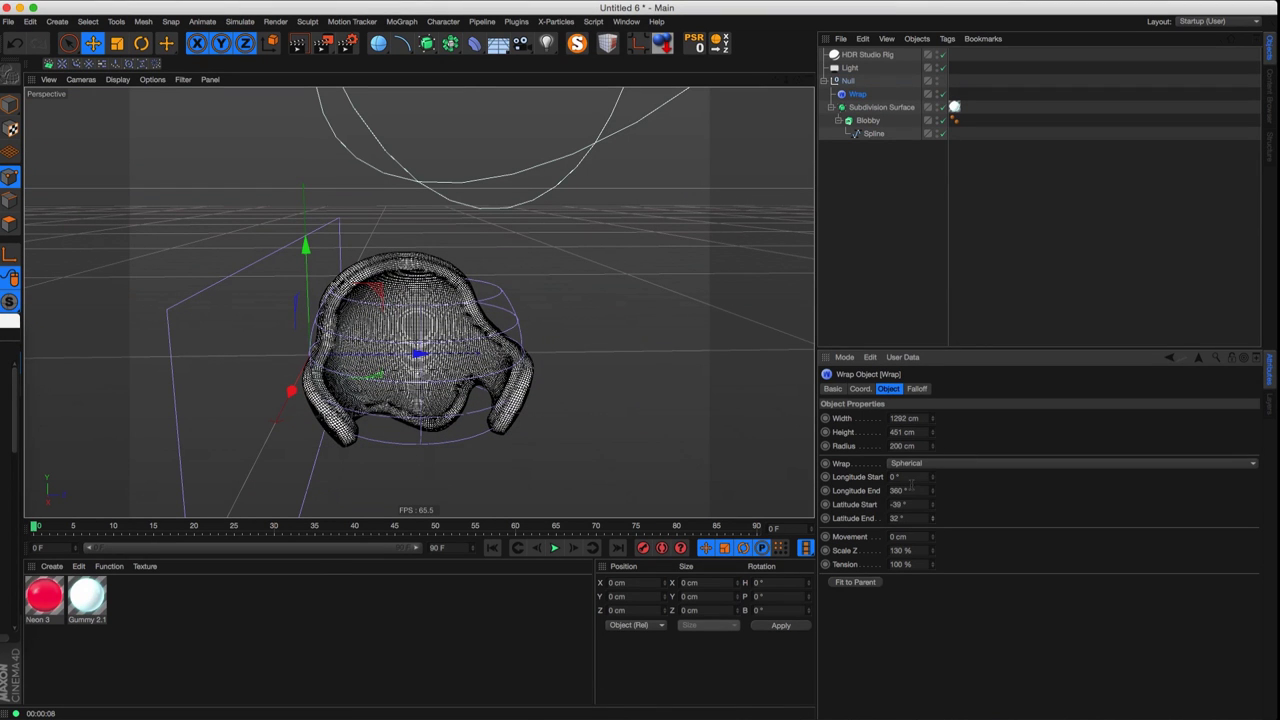
drag(934, 449, 931, 389)
alt+middle_drag(479, 408, 437, 360)
alt+drag(437, 360, 454, 402)
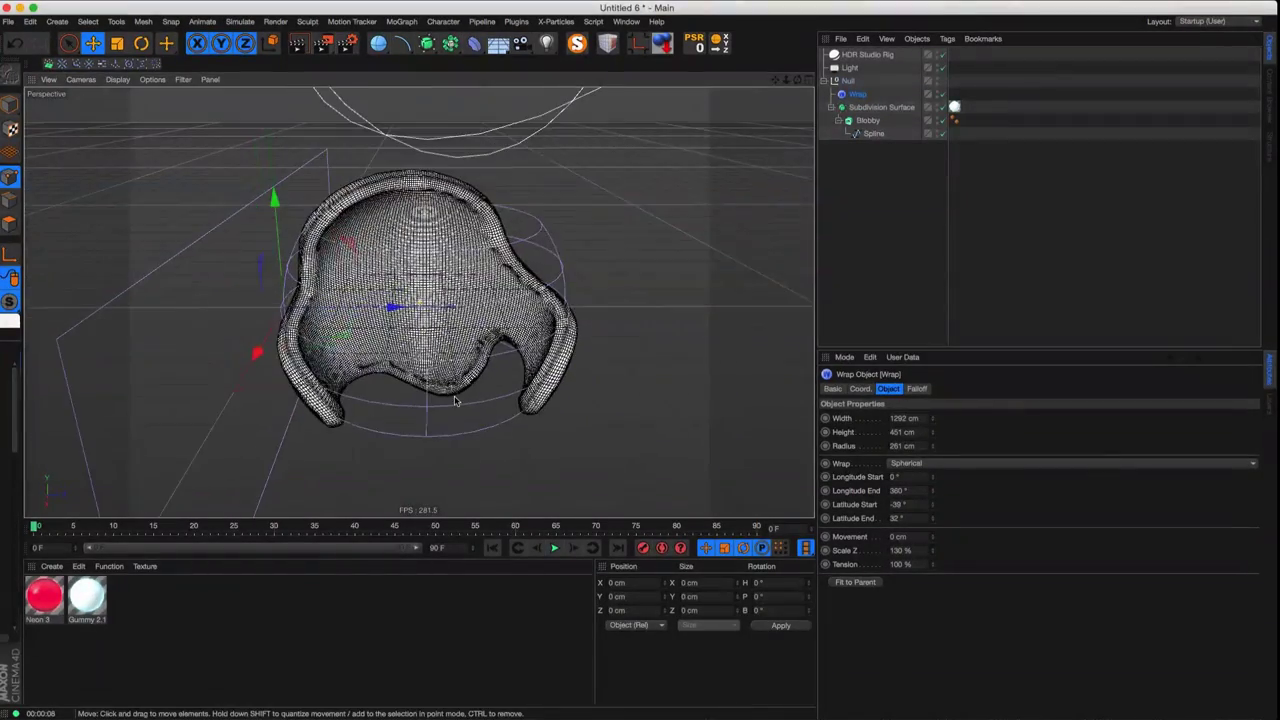
drag(934, 566, 1001, 469)
alt+drag(410, 345, 637, 311)
- Rename the Null group holding the wrapped form as Wrap 1
click(825, 80)
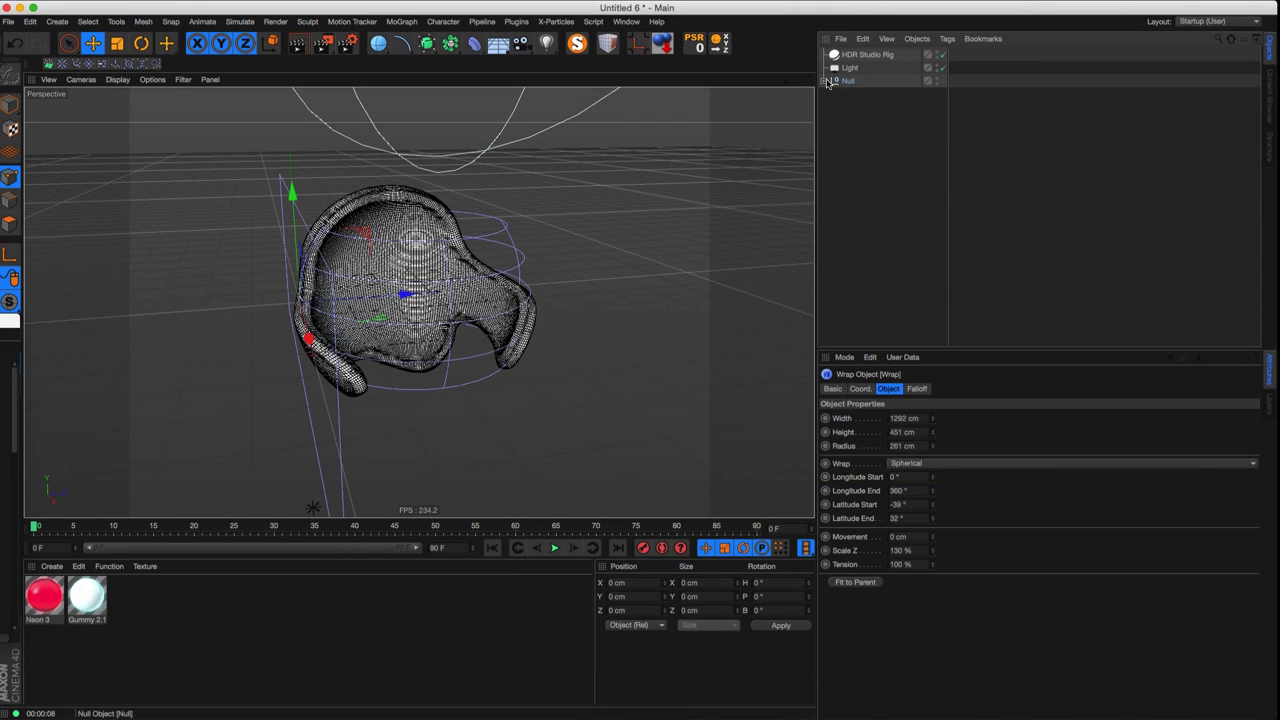
click(846, 82)
double_click(850, 82)
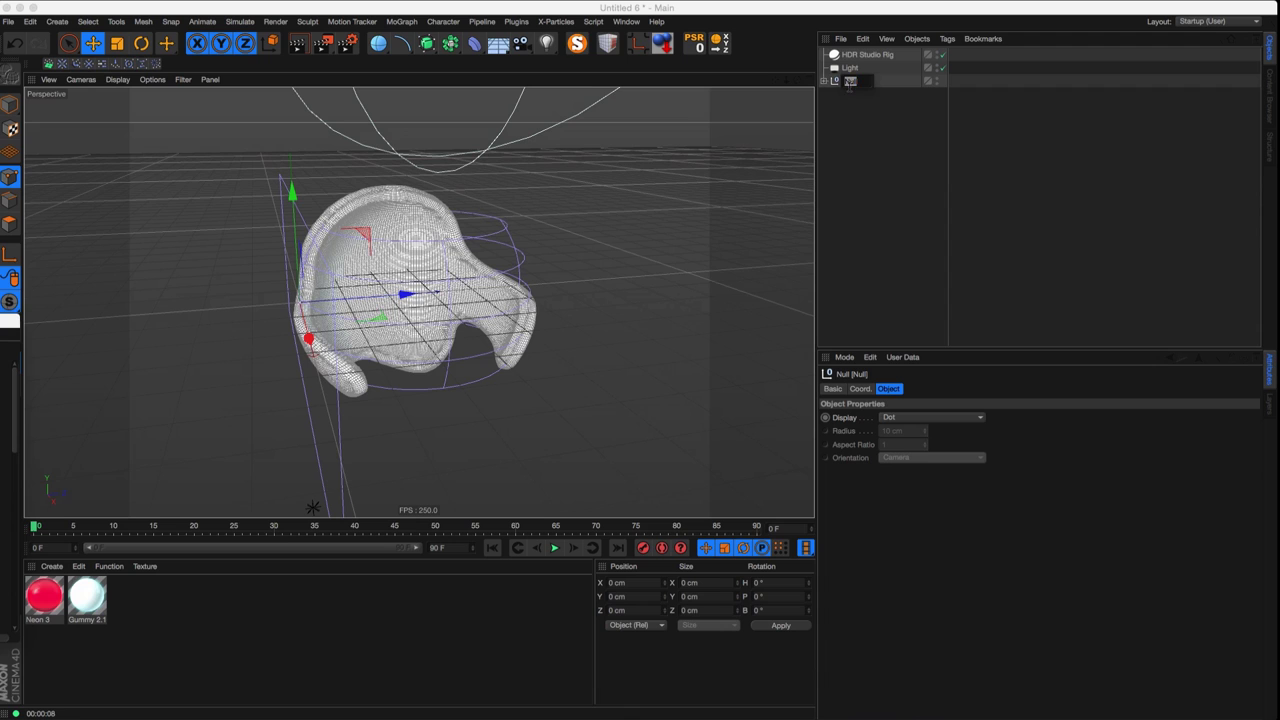
text(Wrap 1)
key(Return)
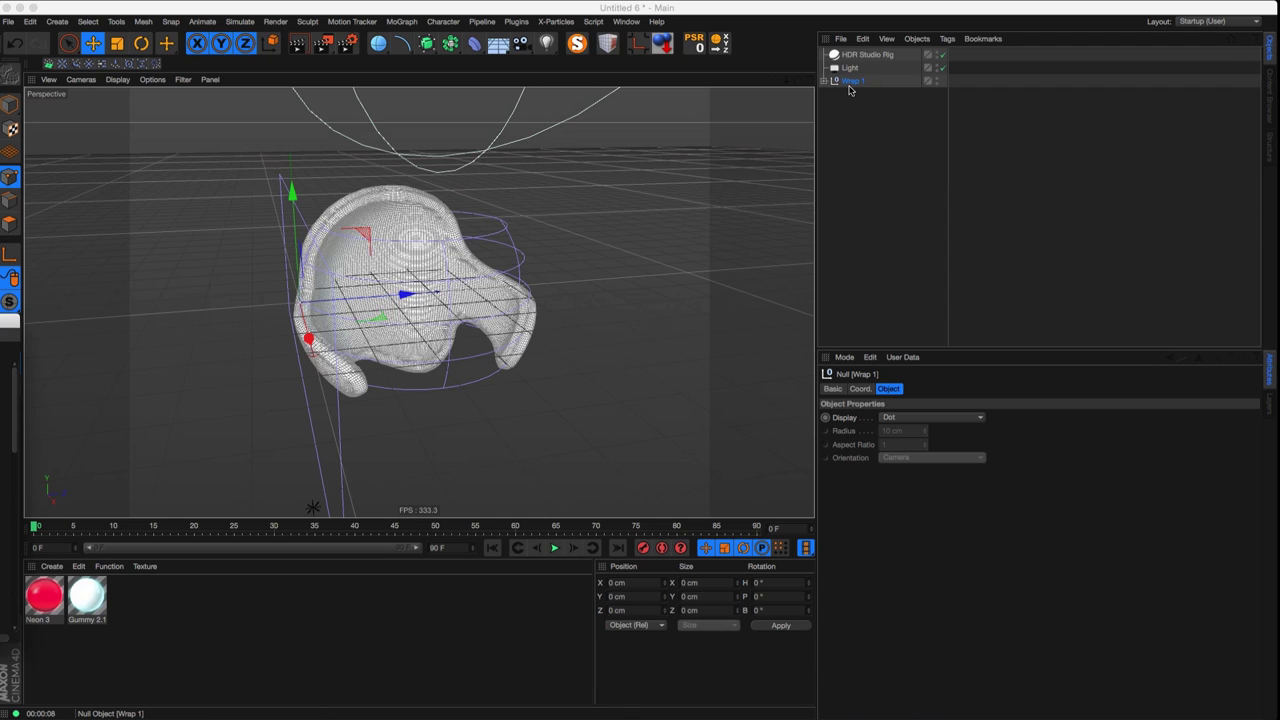
- Duplicate the Wrap 1 group, hide the original and select the Spline inside the copy
ctrl+drag(848, 84, 846, 102)
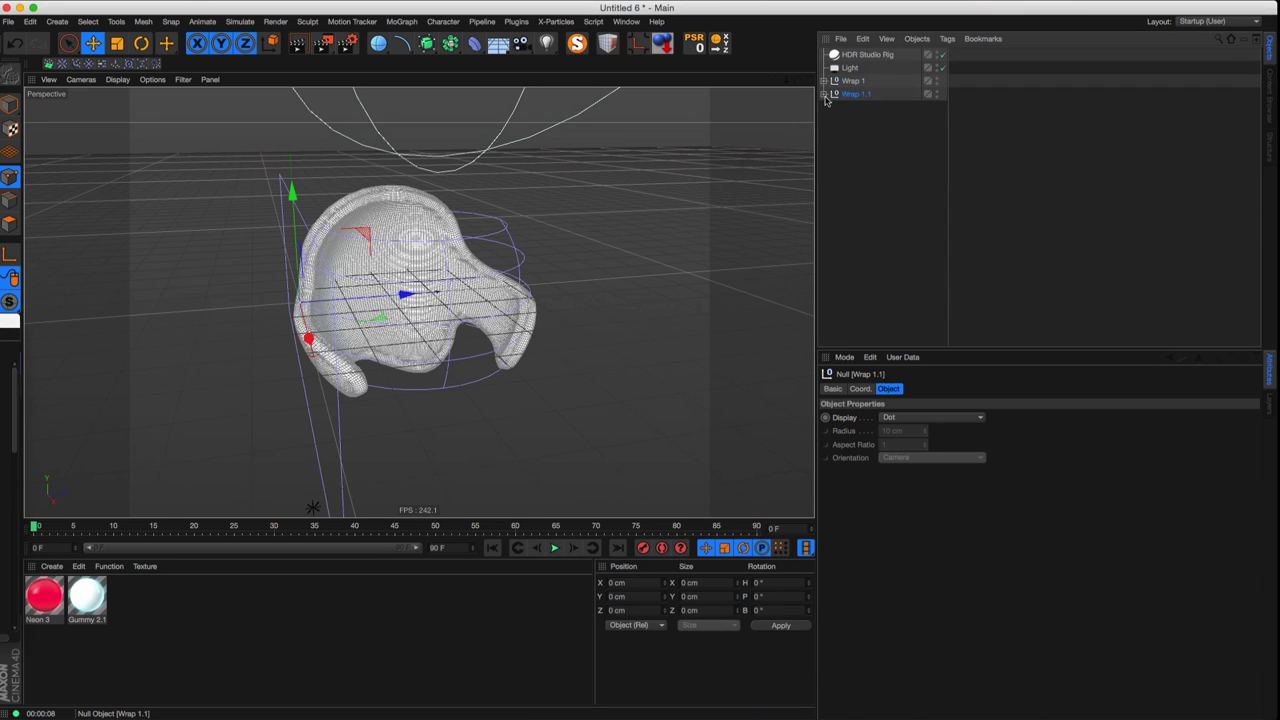
click(824, 94)
click(872, 150)
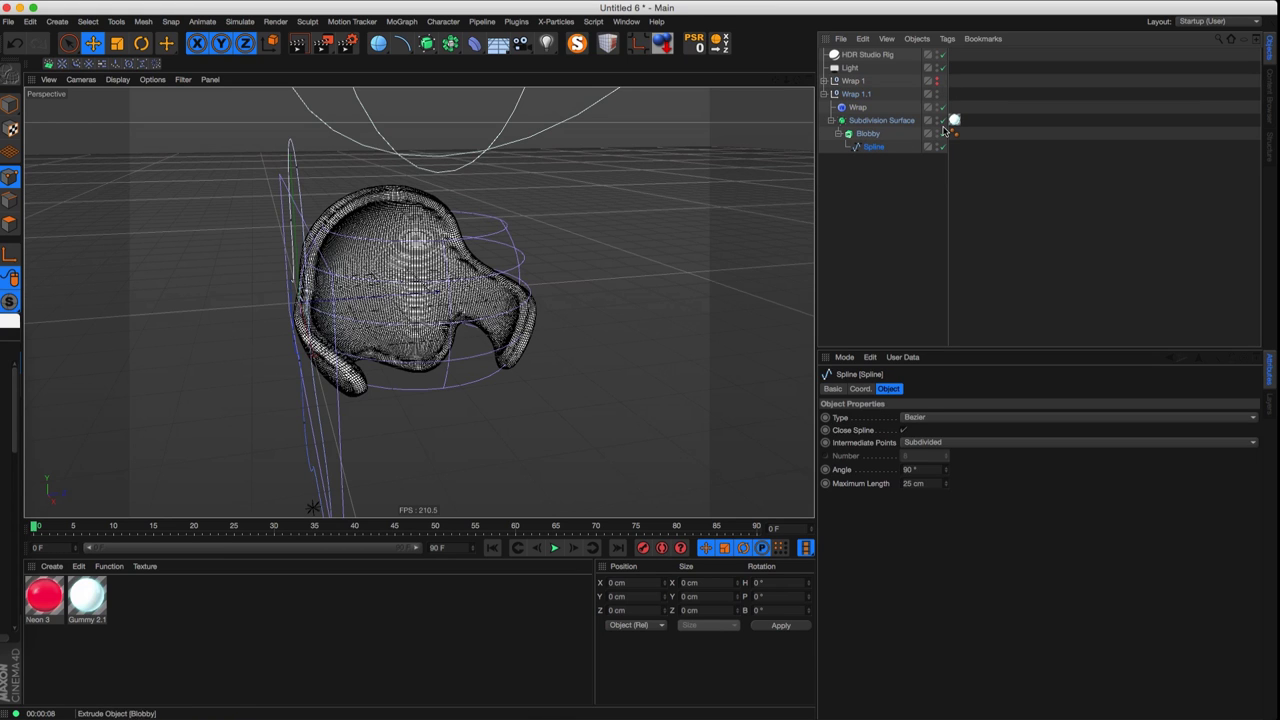
click(860, 106)
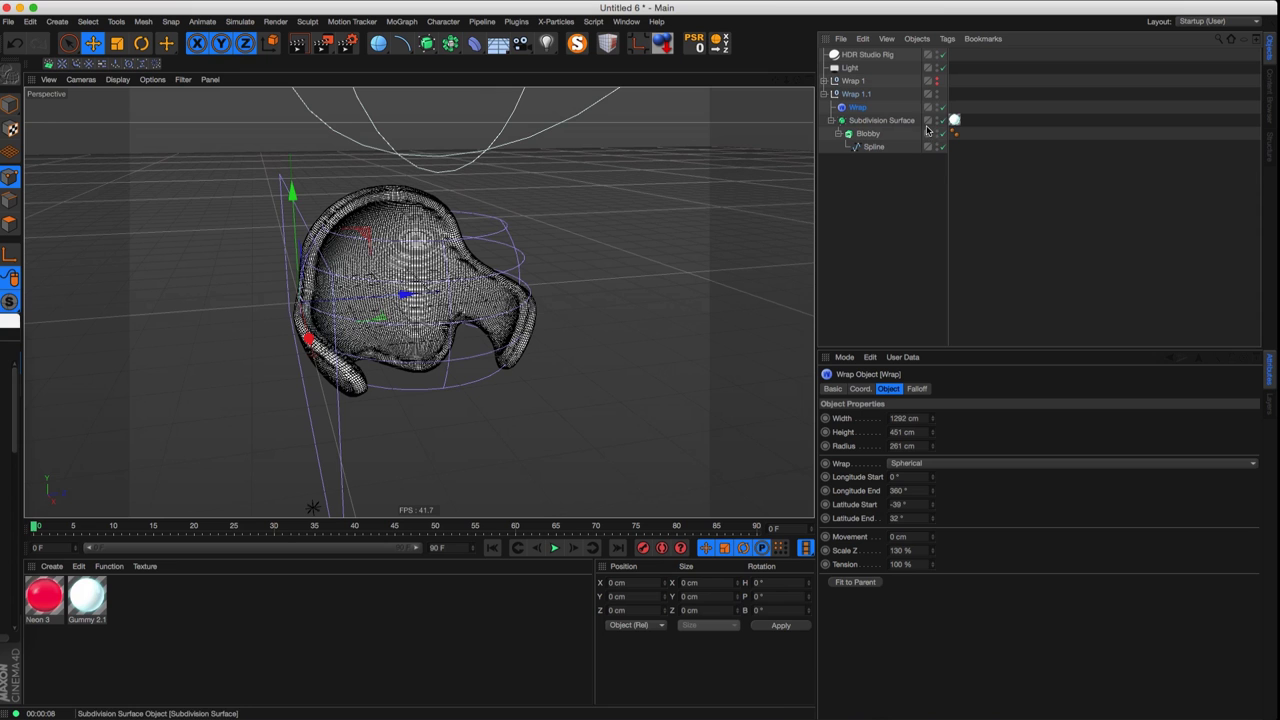
click(873, 146)
alt+drag(711, 206, 470, 333)
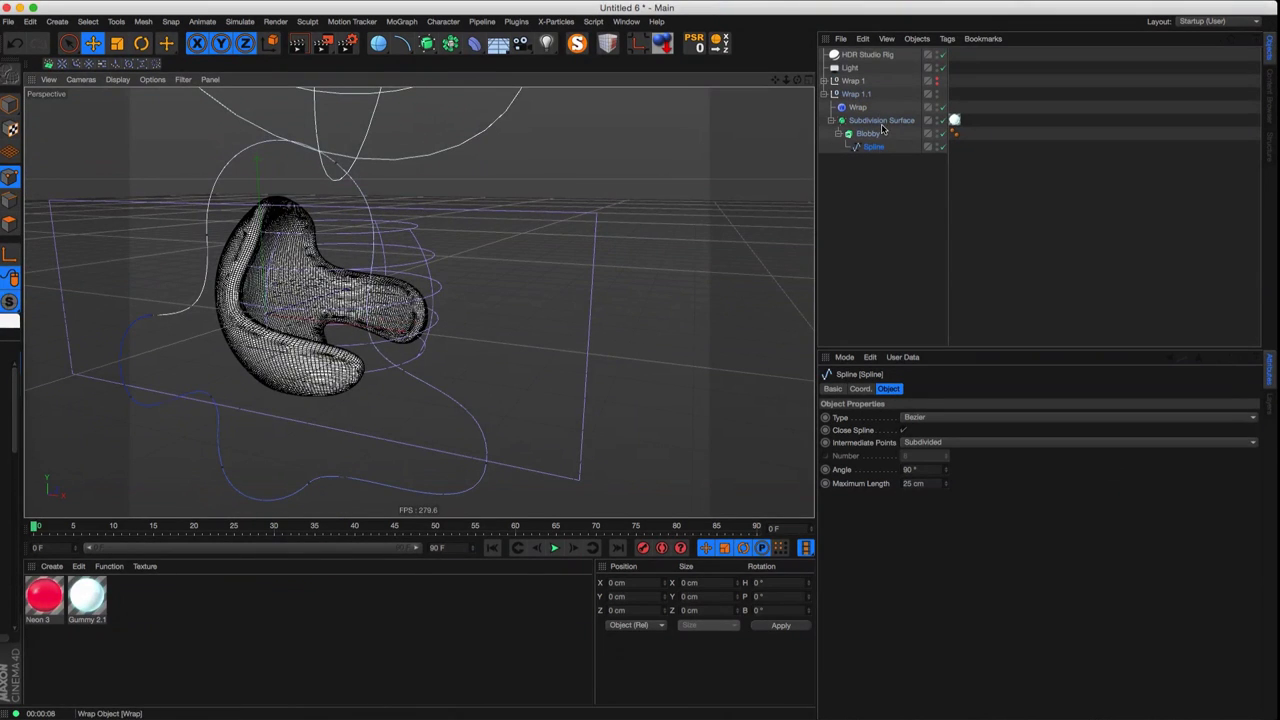
- Delete several points of the copied Spline in the Front view to simplify its outline
click(809, 79)
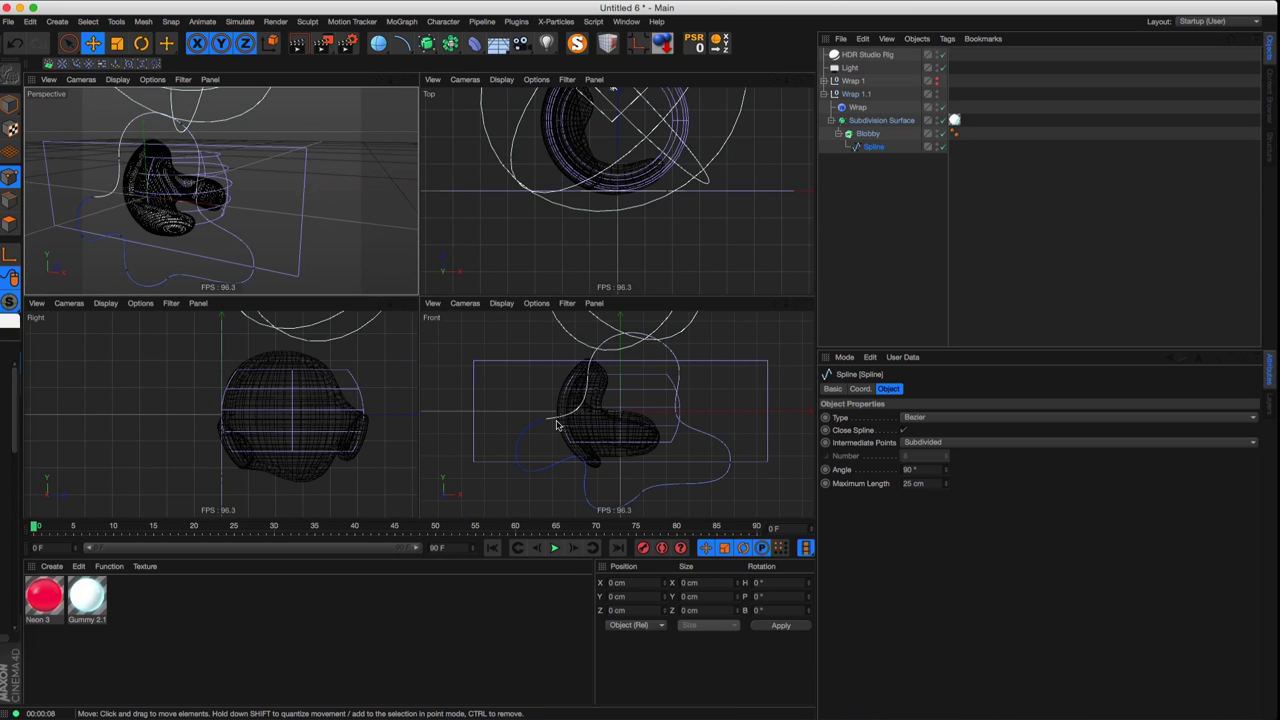
drag(557, 424, 543, 420)
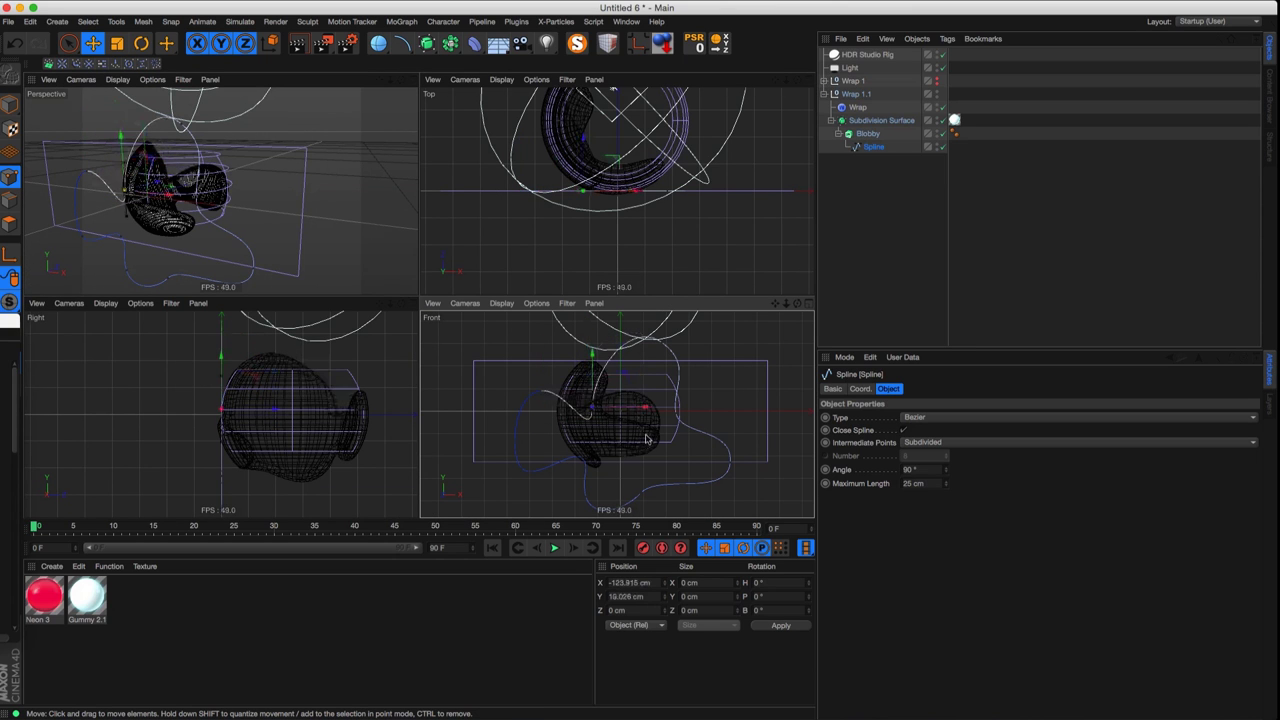
key(Delete)
drag(660, 341, 635, 370)
click(676, 413)
key(super+z)
key(super+z)
drag(523, 400, 593, 462)
click(586, 500)
key(Delete)
- Smooth the copied Spline's lower-left corner and widen its upper curve in the Front view
click(562, 486)
click(526, 483)
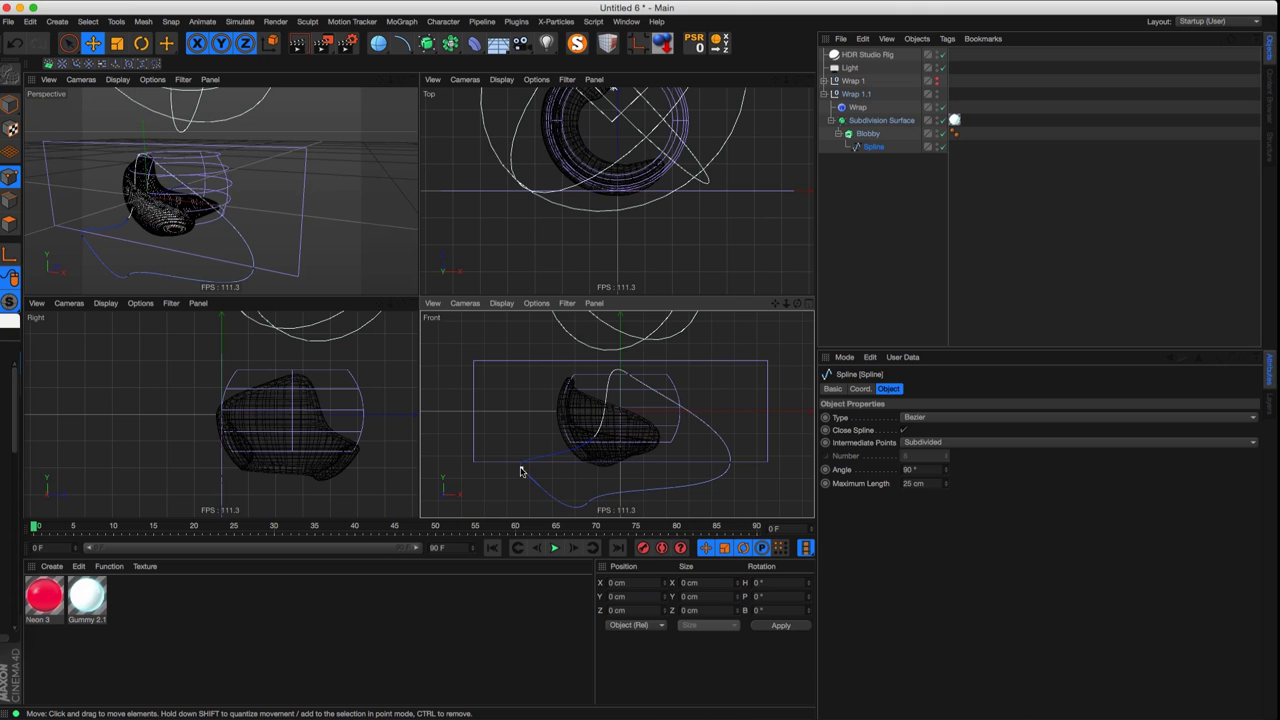
click(540, 486)
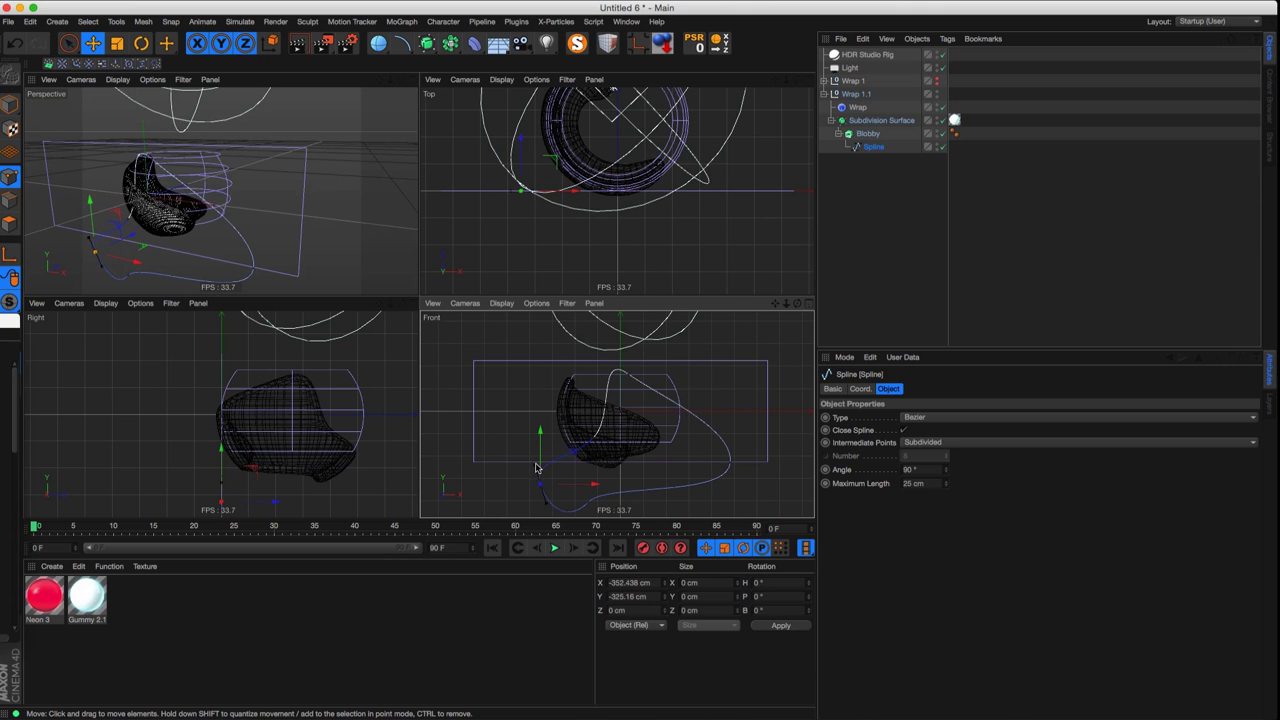
click(635, 381)
drag(634, 400, 700, 374)
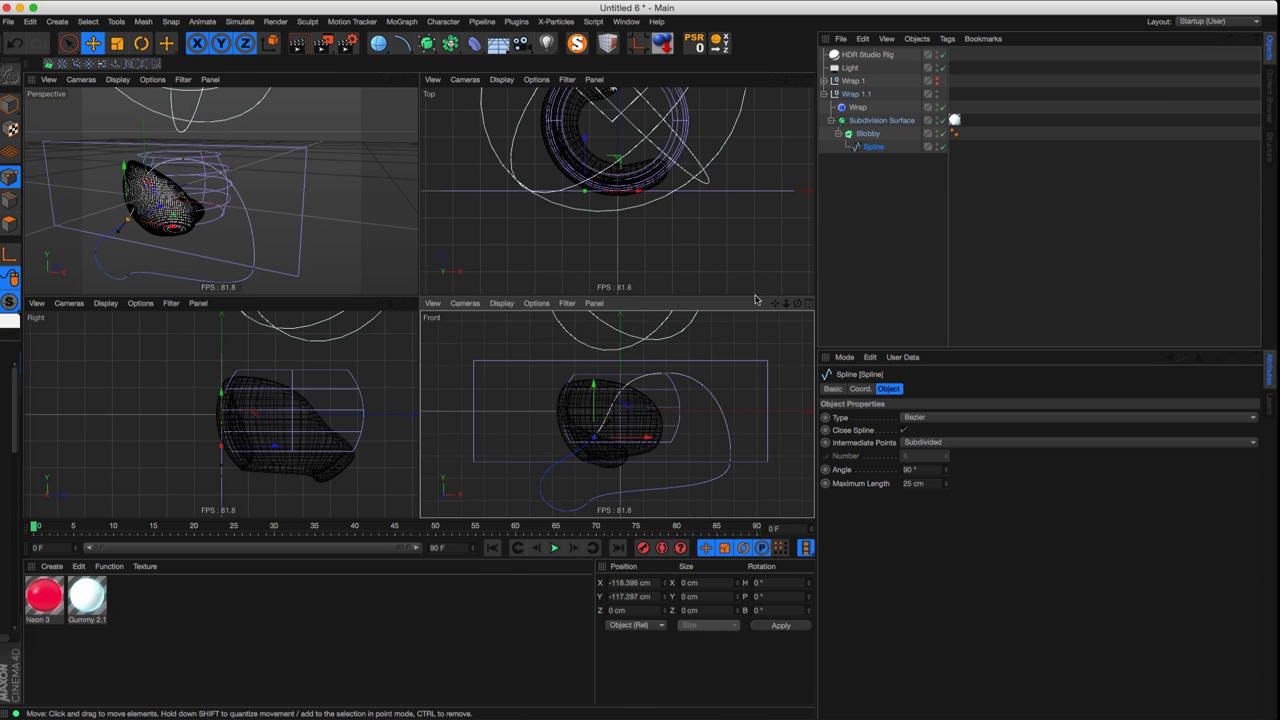
- Maximize the Perspective view and unhide the Wrap 1 group beside its copy
click(852, 107)
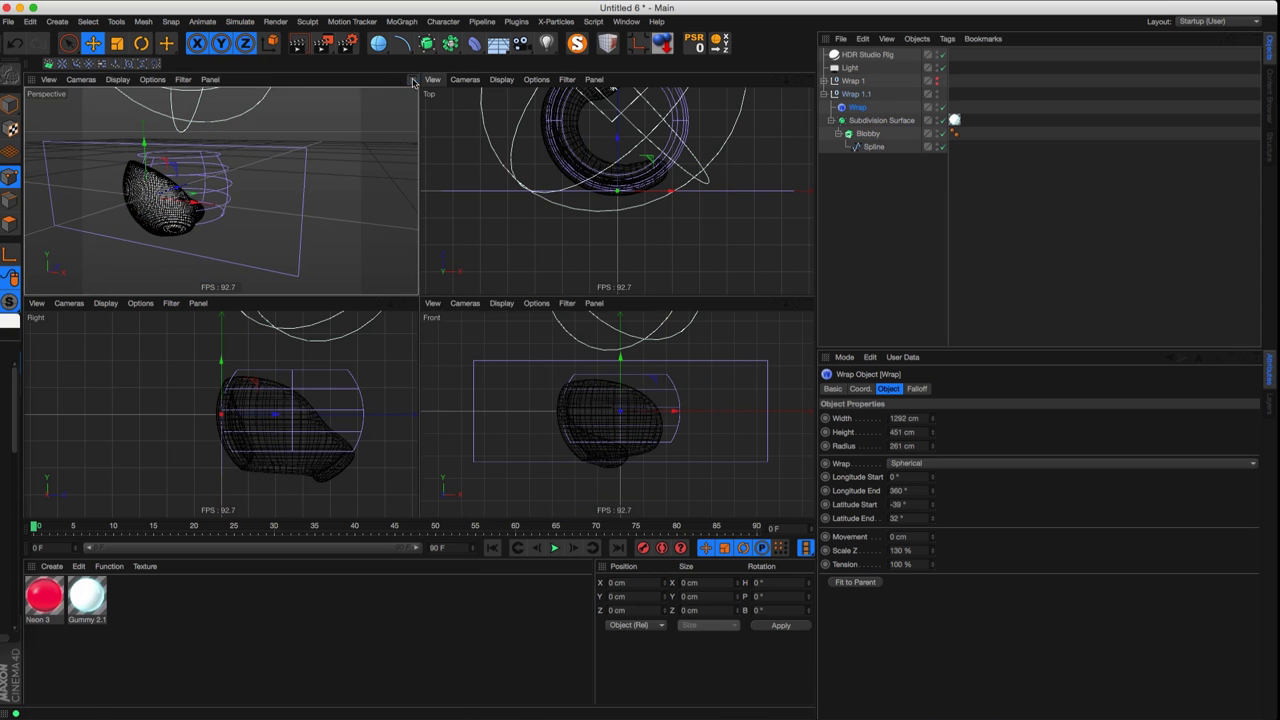
middle_click(372, 180)
alt+drag(356, 316, 208, 333)
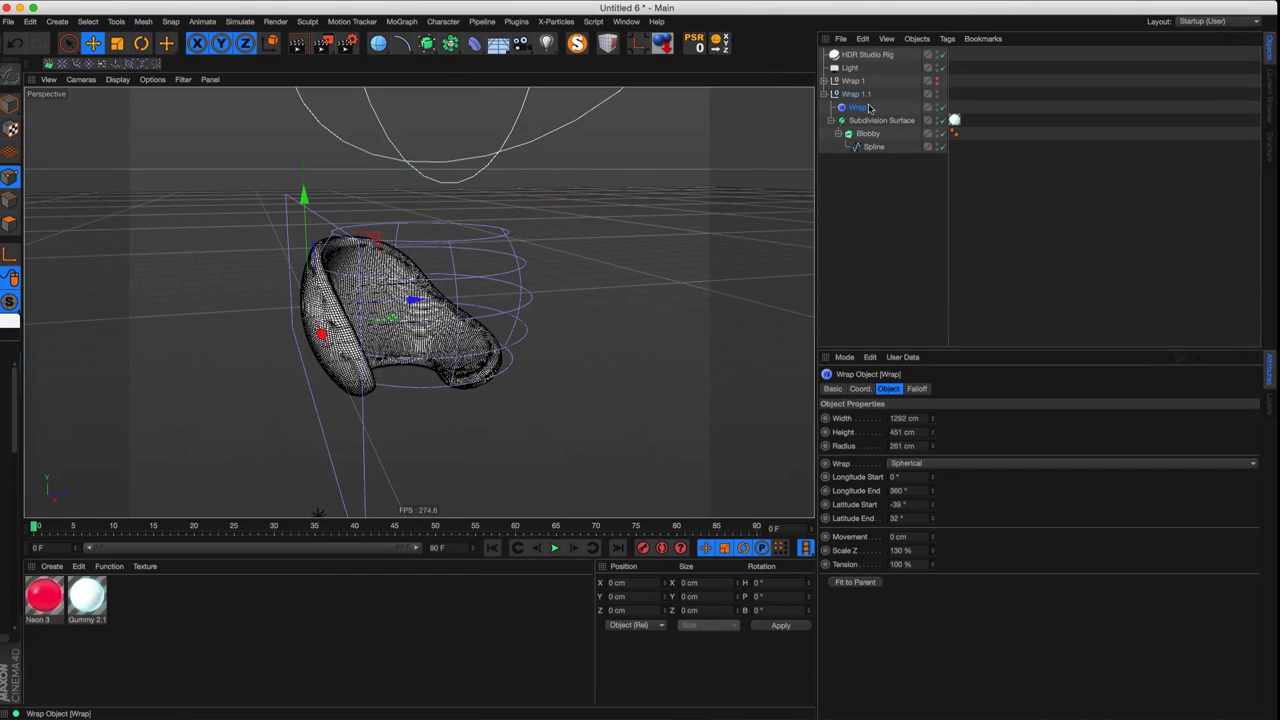
alt+click(935, 83)
click(849, 95)
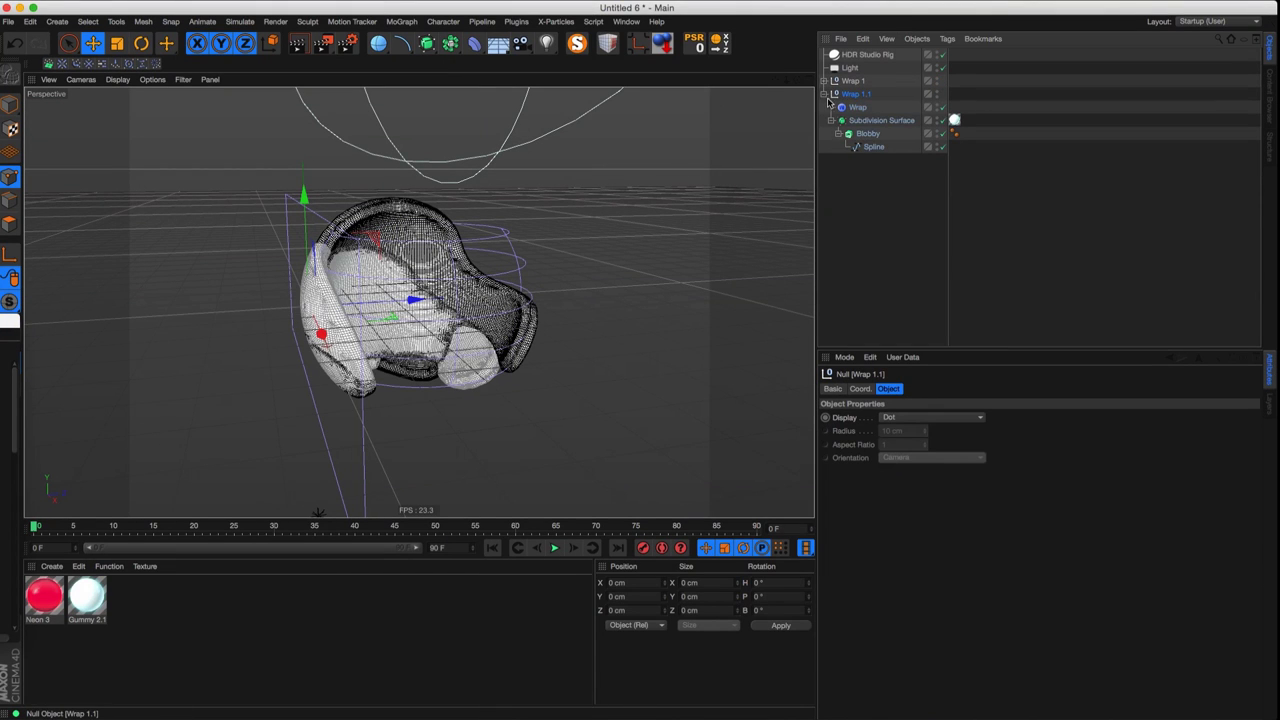
click(824, 94)
click(824, 94)
- Reduce the radius of the Wrap deformer in the Wrap 1.1 group to 191 cm
click(857, 107)
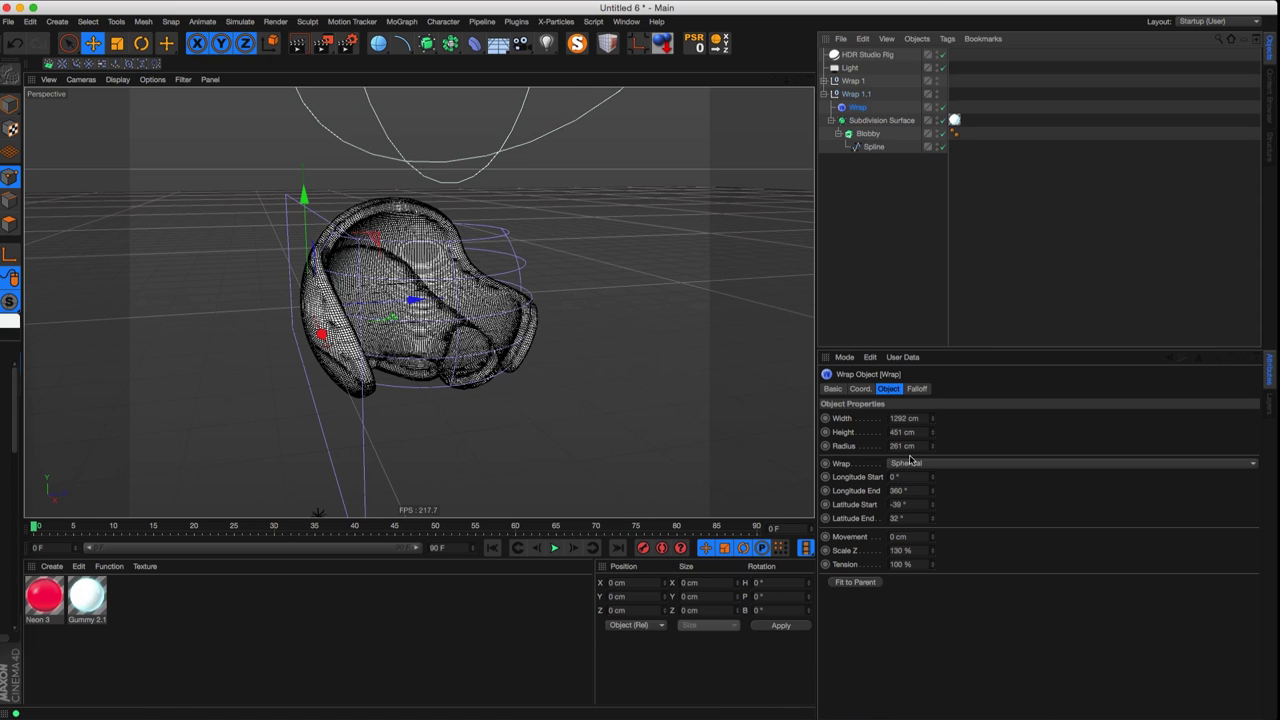
drag(932, 419, 932, 419)
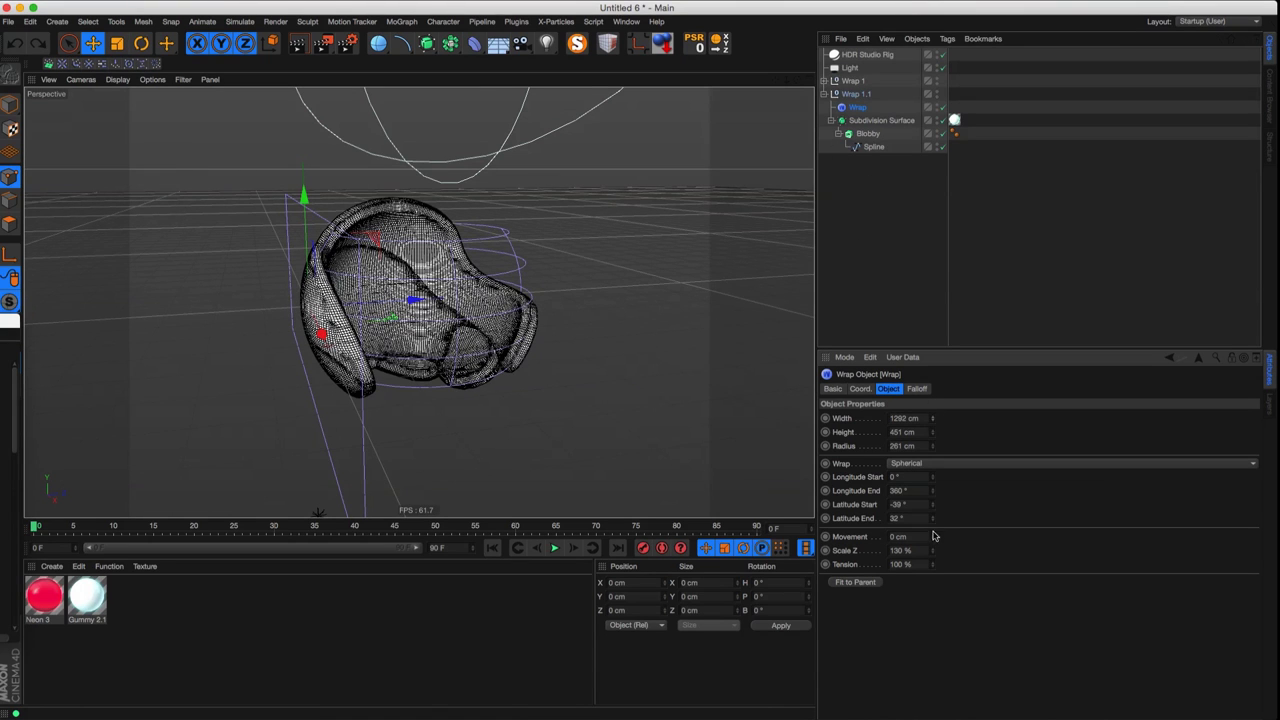
drag(934, 567, 933, 553)
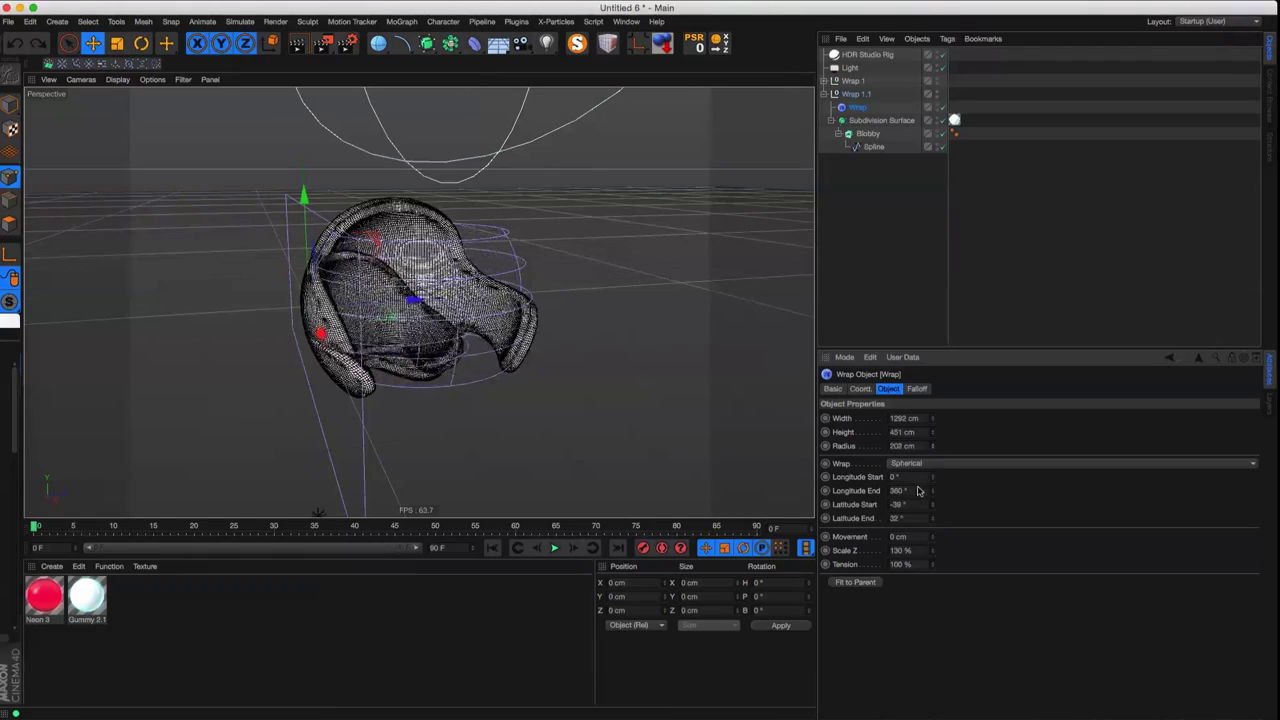
alt+drag(340, 320, 403, 333)
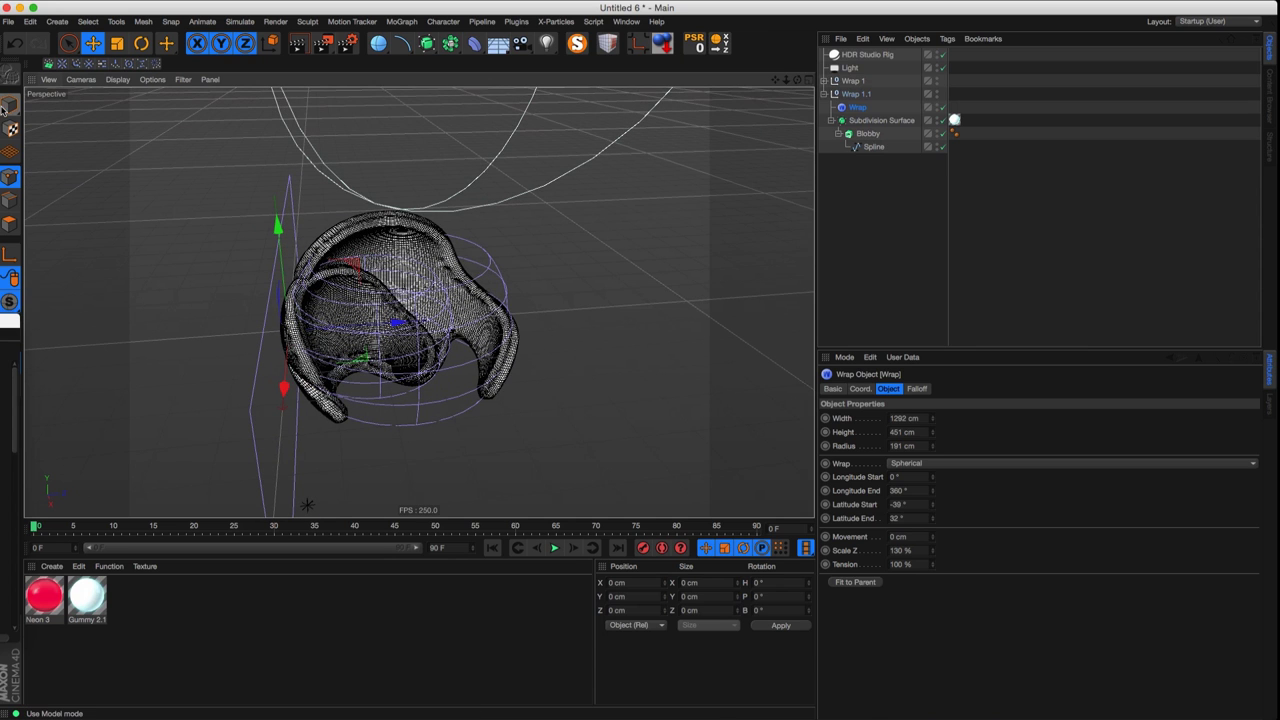
- Move the whole Wrap 1.1 group along Z to about 109.8 cm, undoing the trial move of its deformer
drag(307, 504, 308, 505)
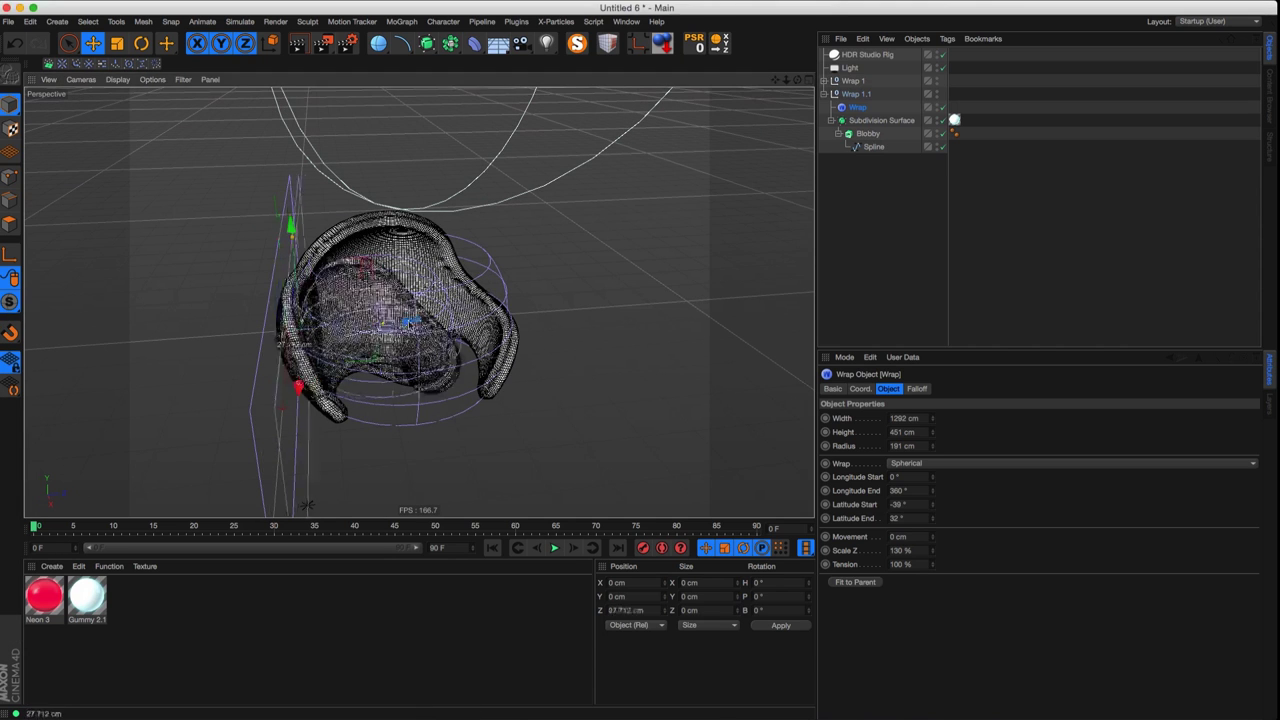
key(super+z)
click(842, 95)
drag(362, 345, 433, 328)
alt+drag(433, 328, 395, 330)
alt+drag(306, 350, 345, 322)
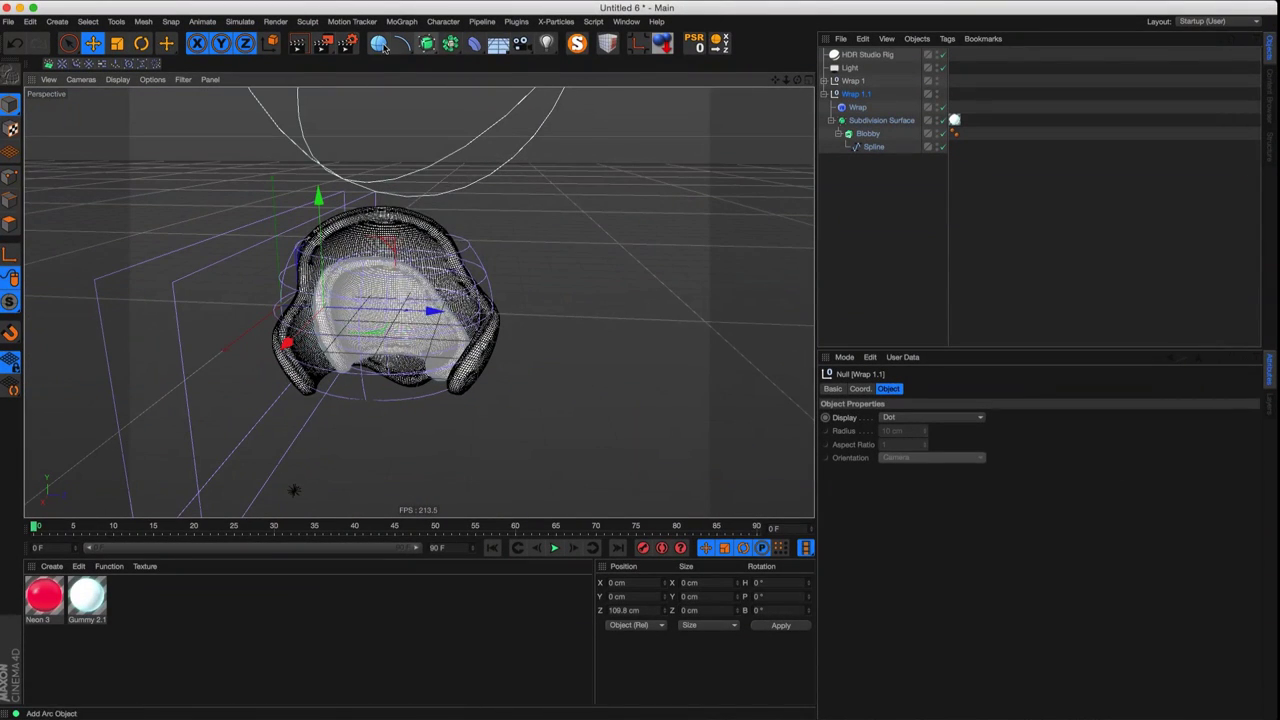
- Add a Sphere with a radius of about 100.7 cm and place it inside the nested forms at Z about 267.9 cm
drag(378, 43, 441, 74)
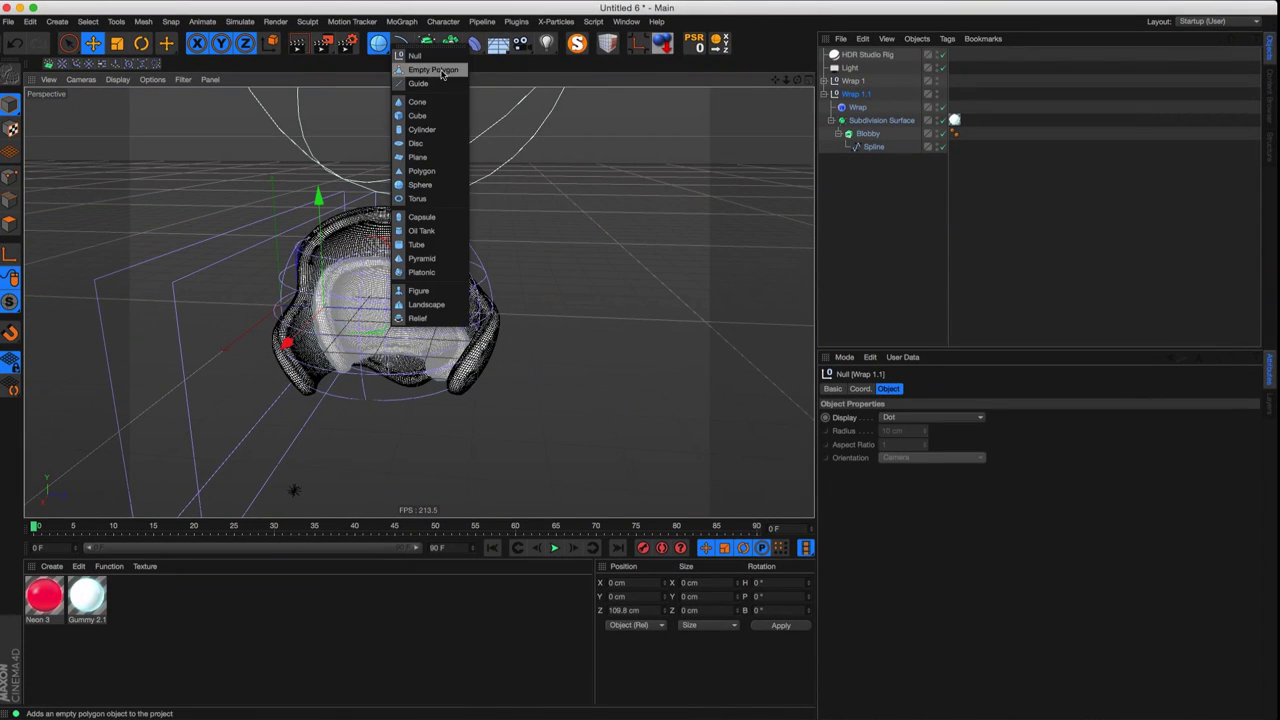
click(428, 184)
drag(390, 312, 474, 331)
key(super+z)
mouse_move(377, 327)
alt+mouse_down()
mouse_move(310, 335)
mouse_move(373, 324)
alt+mouse_up()
alt+right_drag(373, 324, 438, 324)
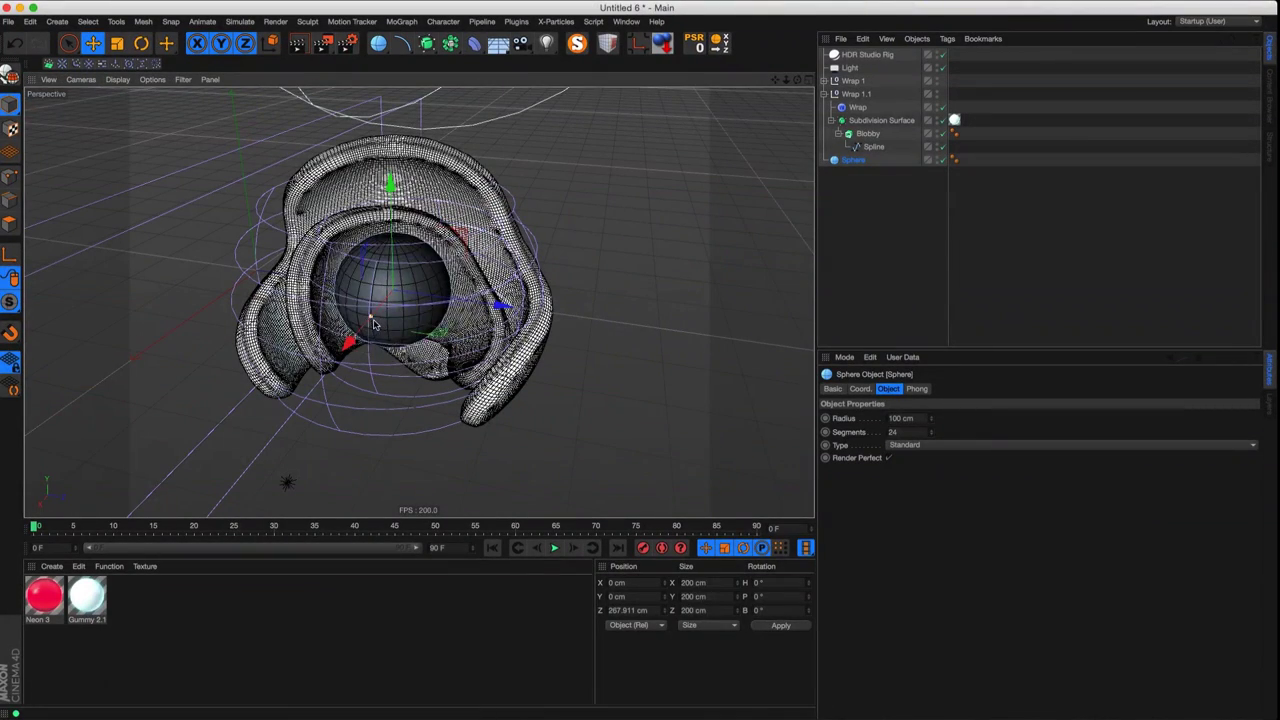
drag(375, 324, 377, 322)
alt+drag(377, 322, 345, 328)
- Apply the Neon 3 material to the Sphere and select the Wrap 1.1 group
drag(42, 598, 195, 548)
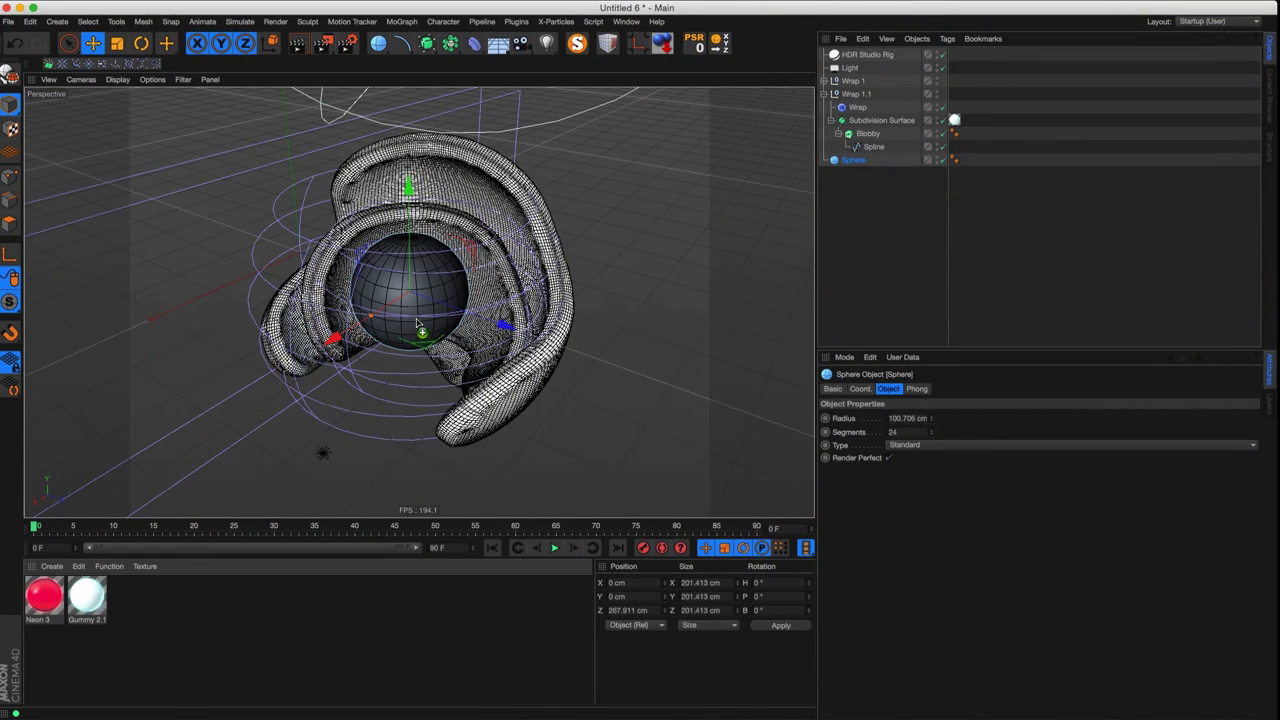
drag(418, 323, 420, 333)
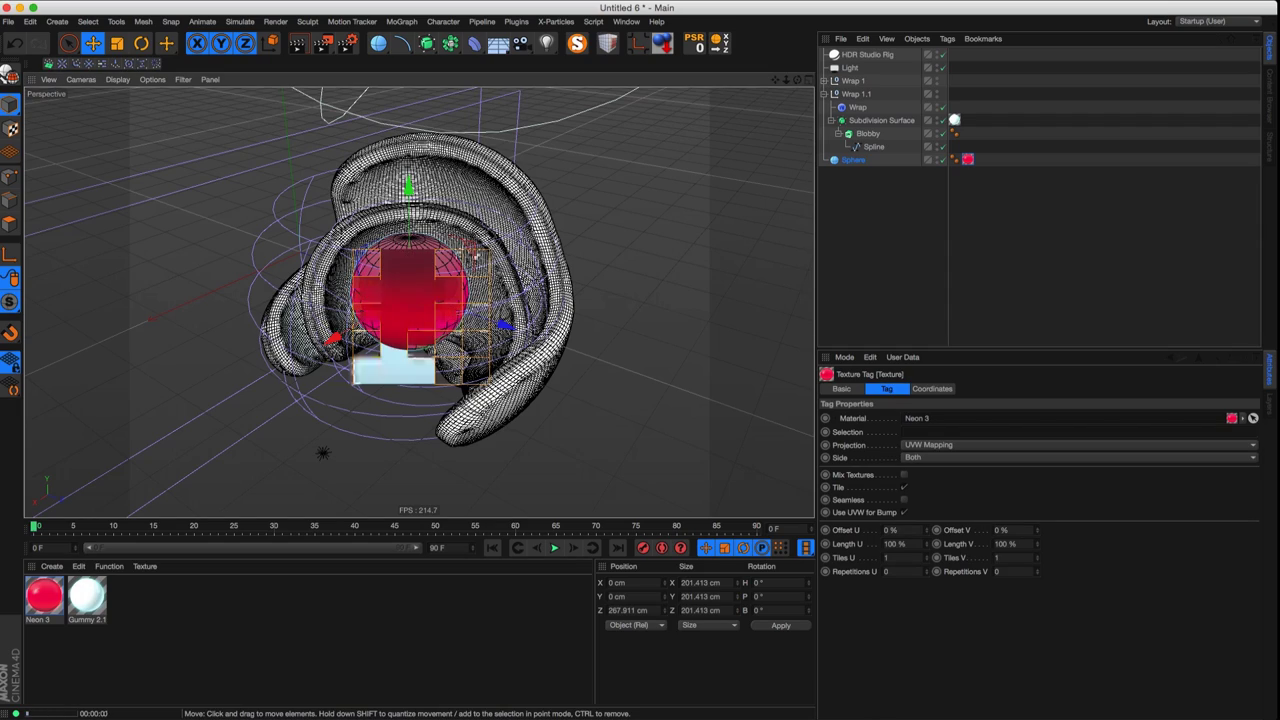
alt+drag(423, 296, 345, 306)
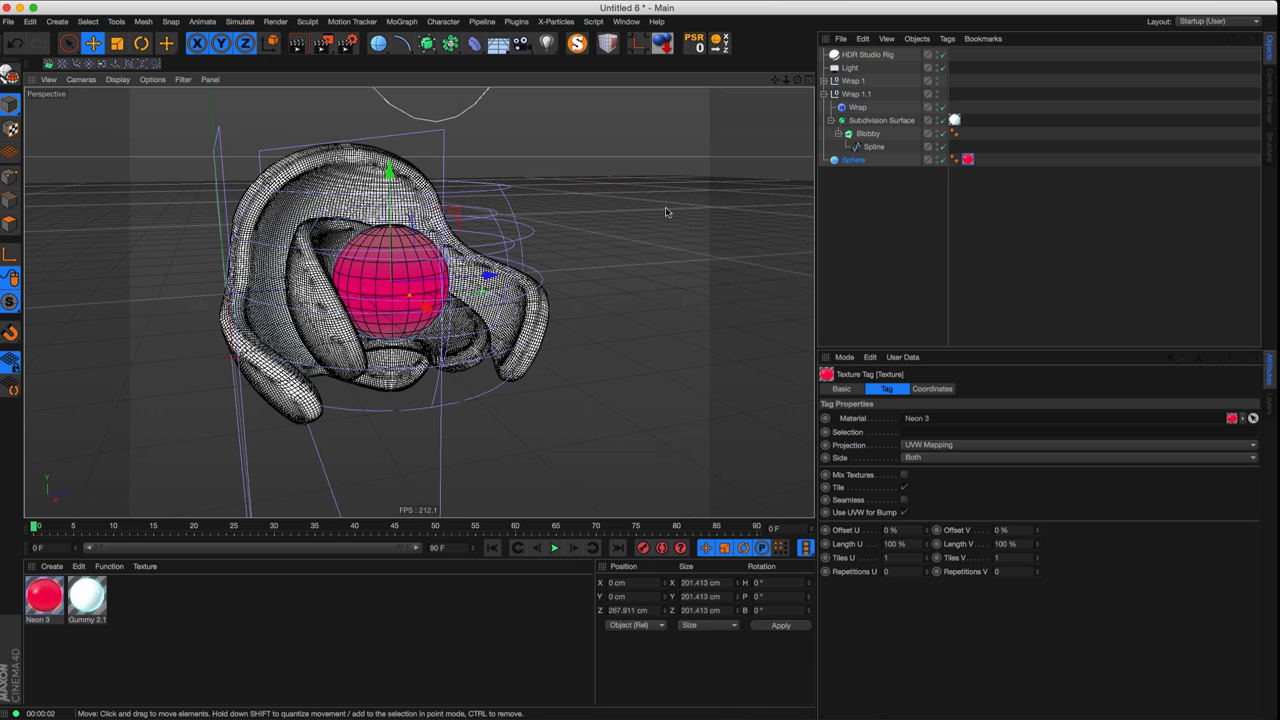
click(852, 94)
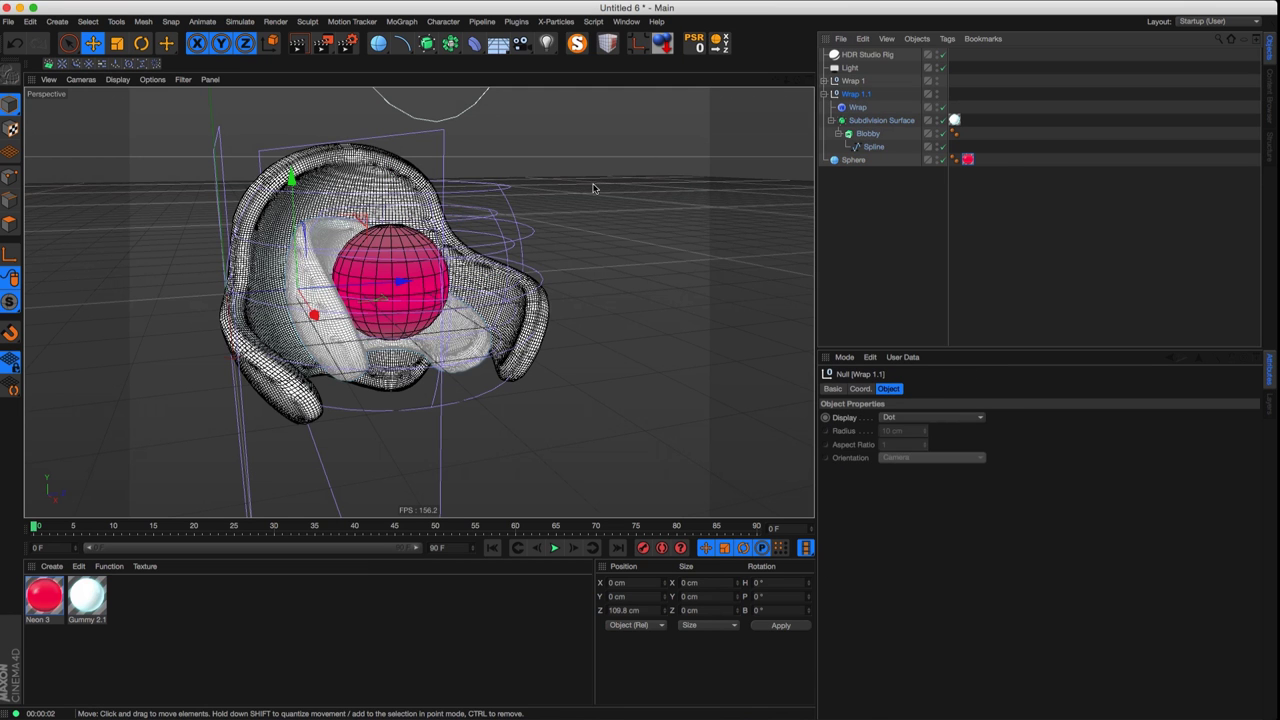
- Rotate the Wrap 1.1 group to about H 44°, P -23.4°, B 97.8° and move it to about X 133.9, Y 87.5, Z 150.1 cm
key(r)
drag(436, 356, 426, 319)
key(e)
key(r)
key(e)
drag(371, 274, 300, 318)
drag(280, 266, 258, 252)
alt+drag(420, 325, 486, 288)
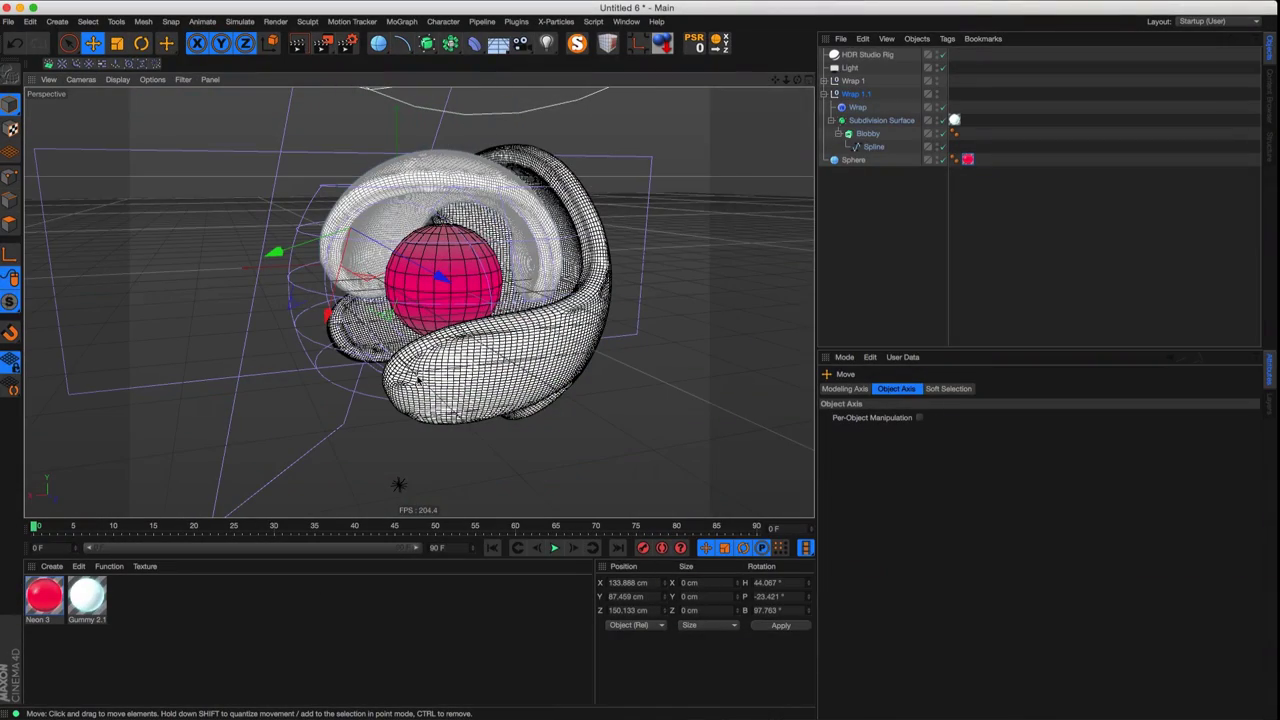
- Enlarge the Sphere to a radius of about 145.2 cm and duplicate the Wrap 1.1 group as Wrap 1.2
alt+drag(427, 270, 370, 362)
click(418, 344)
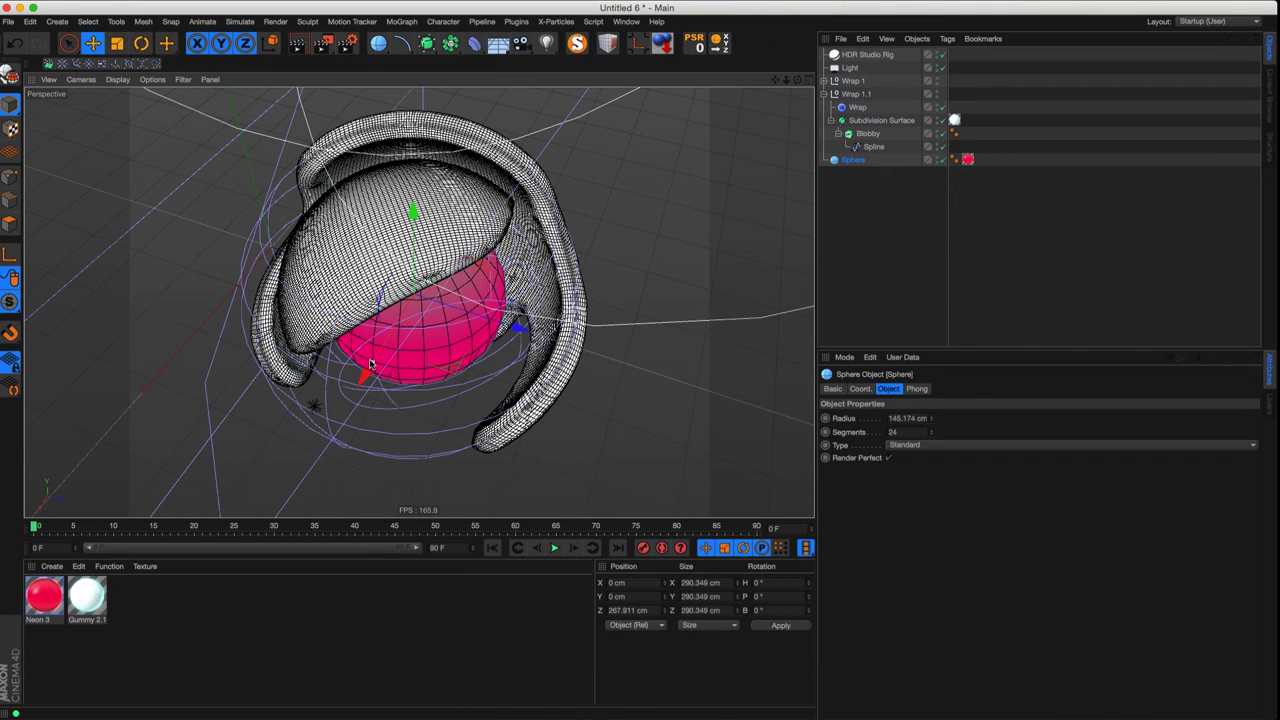
click(843, 218)
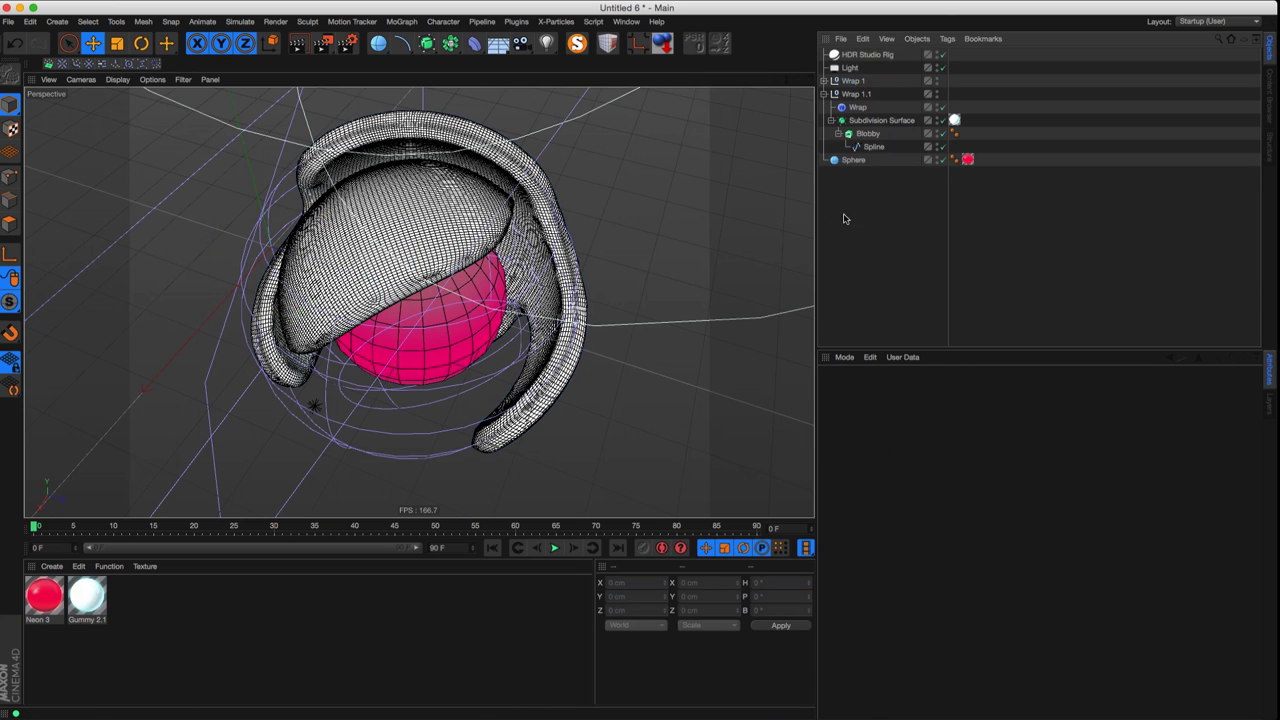
click(823, 93)
click(858, 95)
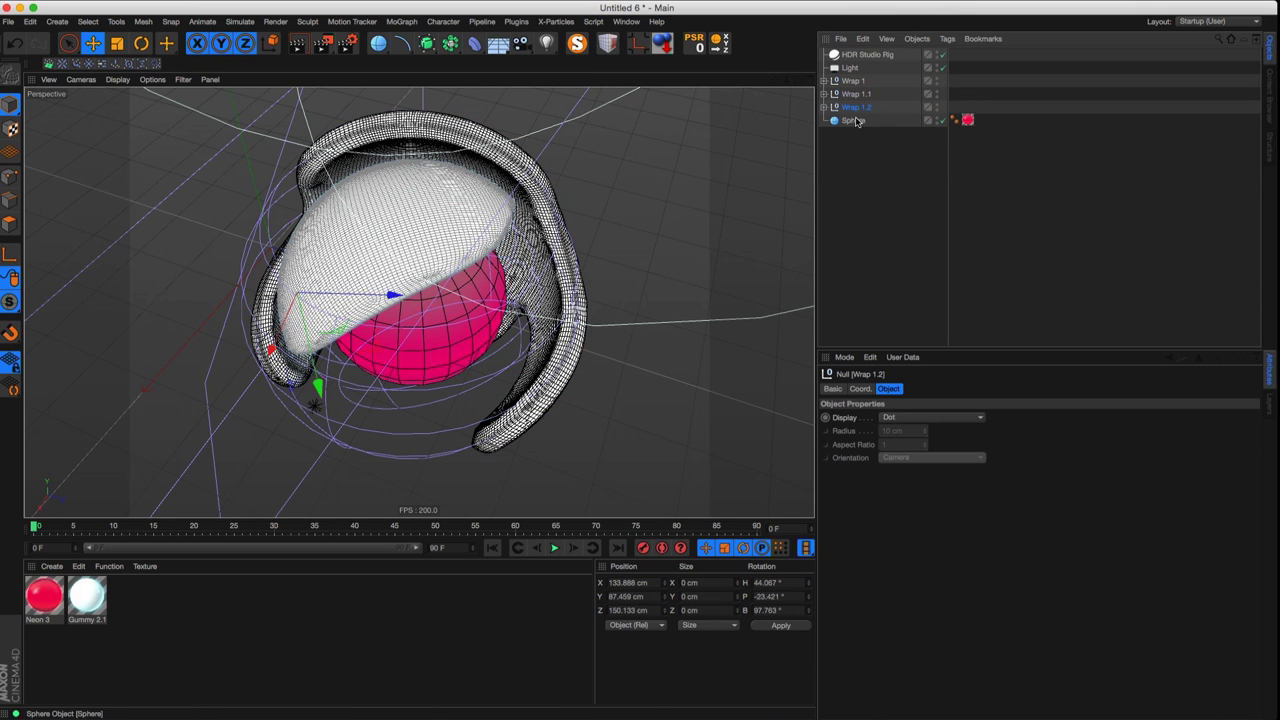
- Rotate the Wrap 1.2 group to about H 33.4°, P -25.6°, B 219.9° and move it to about X 124.9, Y 31.8, Z 152.7 cm
key(r)
drag(341, 335, 234, 374)
key(e)
drag(346, 406, 391, 366)
key(t)
key(e)
drag(470, 340, 405, 268)
drag(400, 357, 440, 418)
key(r)
key(e)
alt+drag(397, 390, 262, 406)
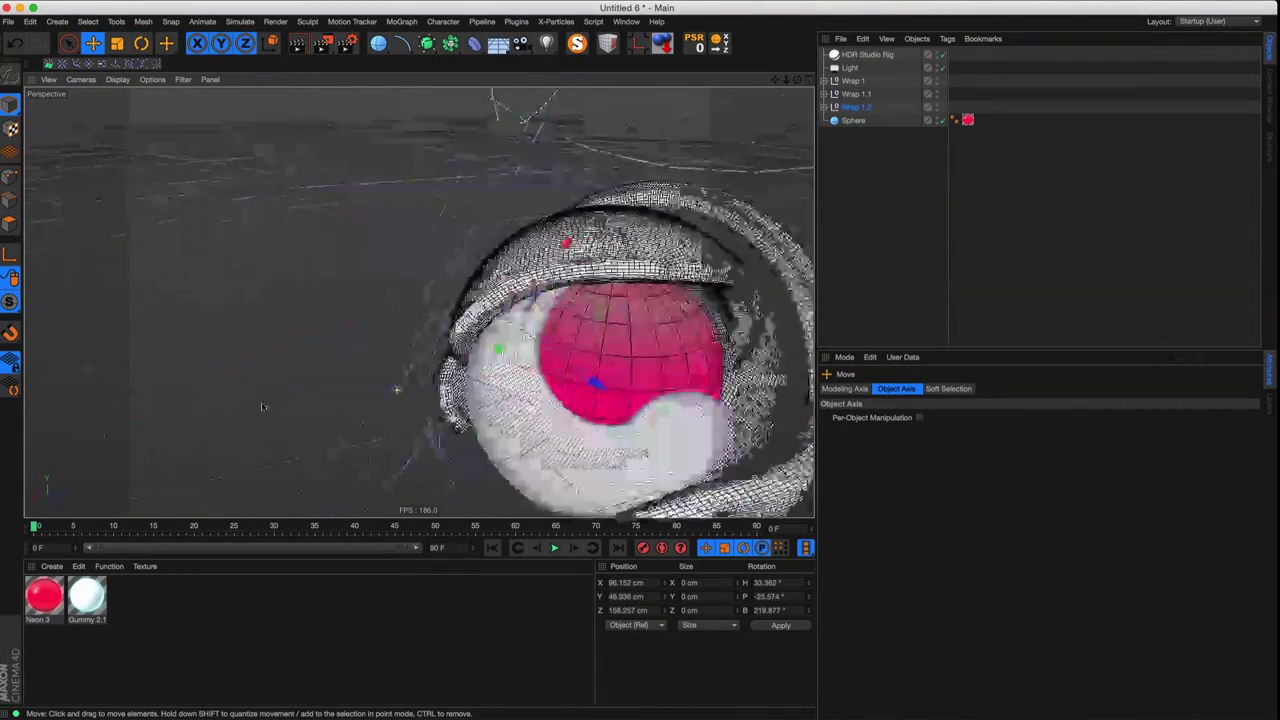
drag(514, 354, 494, 380)
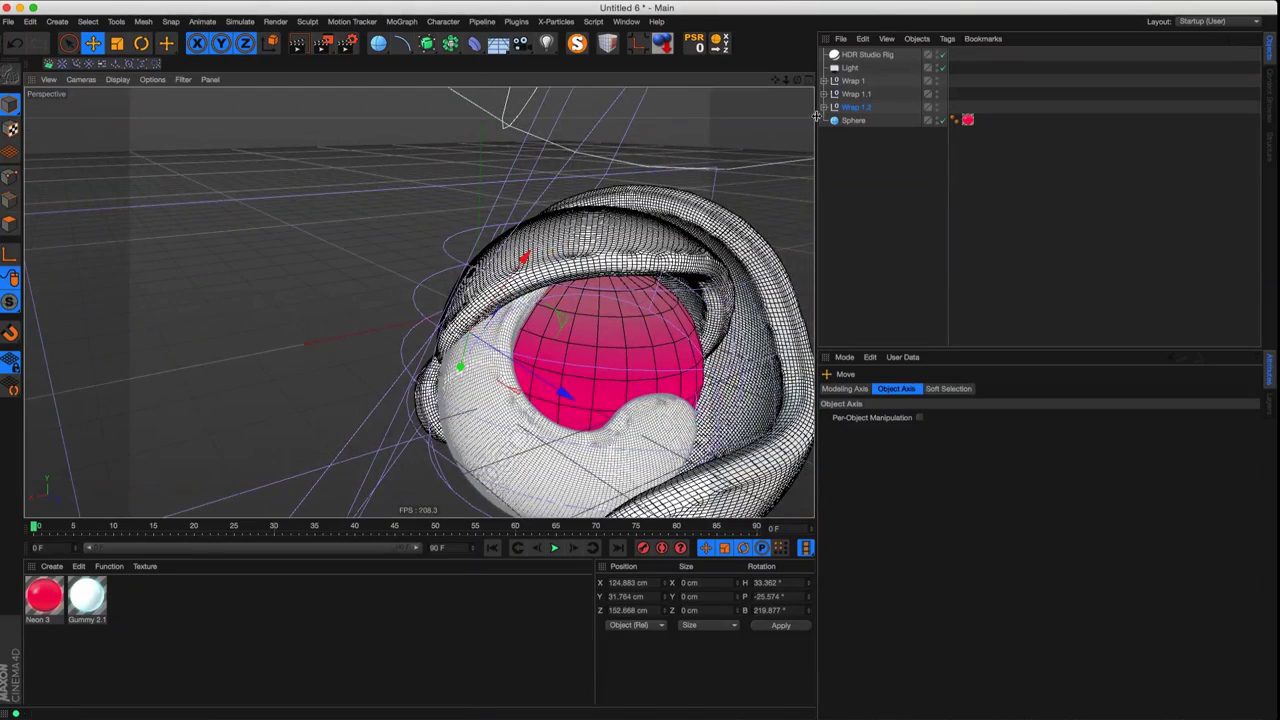
- Scale down the spline inside the Wrap 1.2 group to make its blob form smaller
click(856, 107)
alt+middle_drag(806, 192, 741, 127)
click(824, 107)
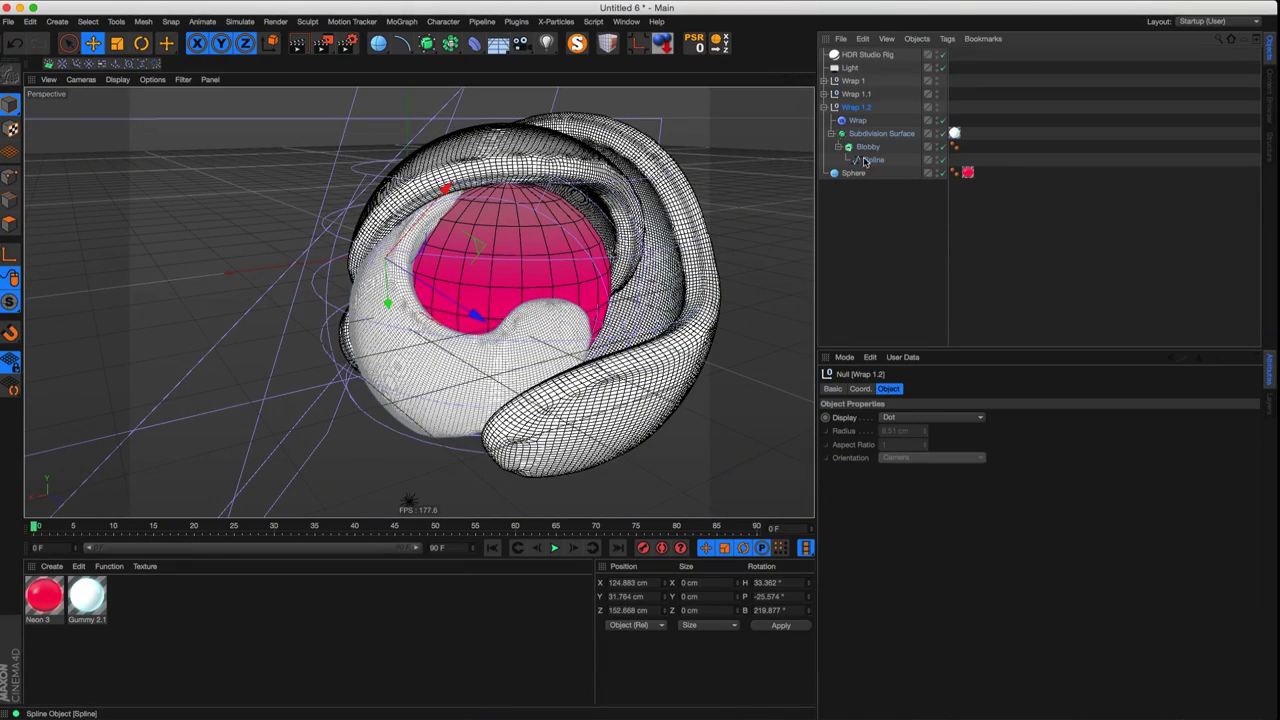
click(868, 160)
key(t)
drag(435, 350, 262, 359)
key(e)
alt+drag(262, 359, 710, 231)
- Rotate the Wrap 1.2 group slightly and shift it along the lower side of the Sphere
click(856, 106)
key(r)
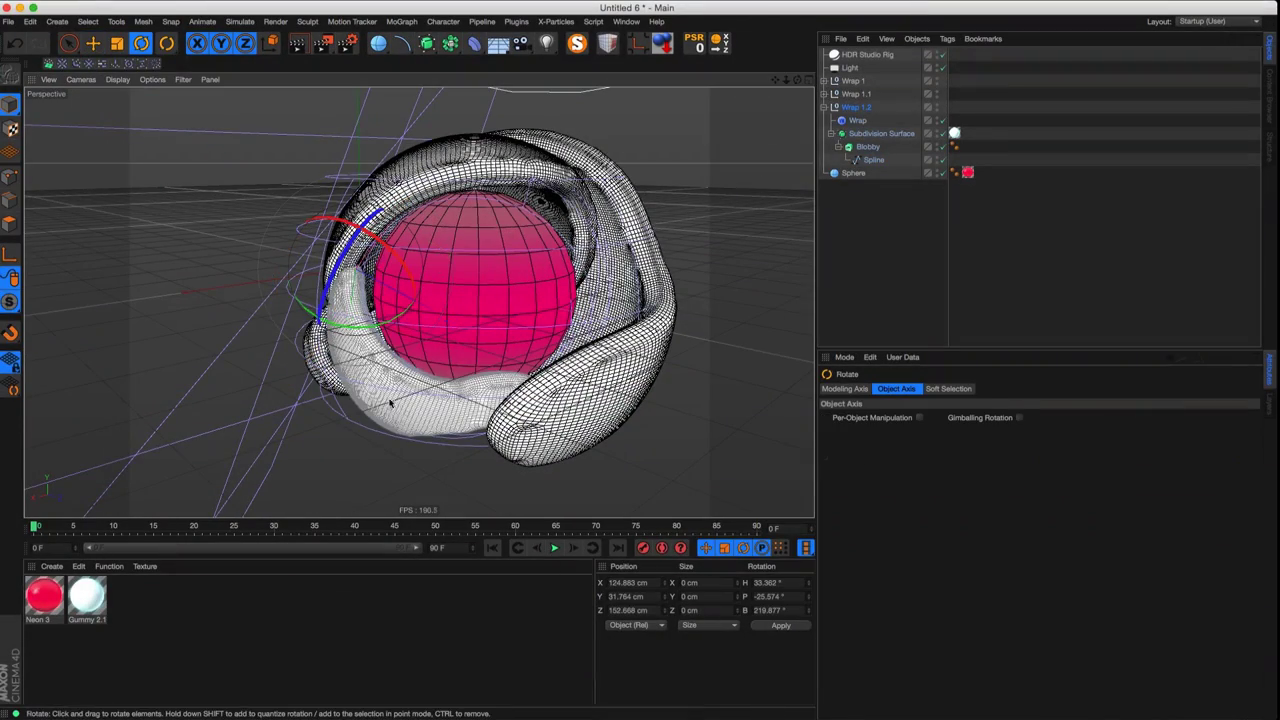
drag(387, 354, 397, 354)
key(e)
drag(352, 314, 411, 319)
- Reduce the radius of the Wrap deformer in the Wrap 1.2 group
click(850, 121)
drag(937, 451, 826, 434)
alt+drag(363, 347, 414, 299)
- Reposition the Wrap 1.2 group at about X 118.5, Y -52.7, Z 147.7 cm, rotated to about H 40.3°, P 12.7°, B 196.1°
click(856, 109)
key(r)
drag(326, 349, 430, 405)
key(e)
key(r)
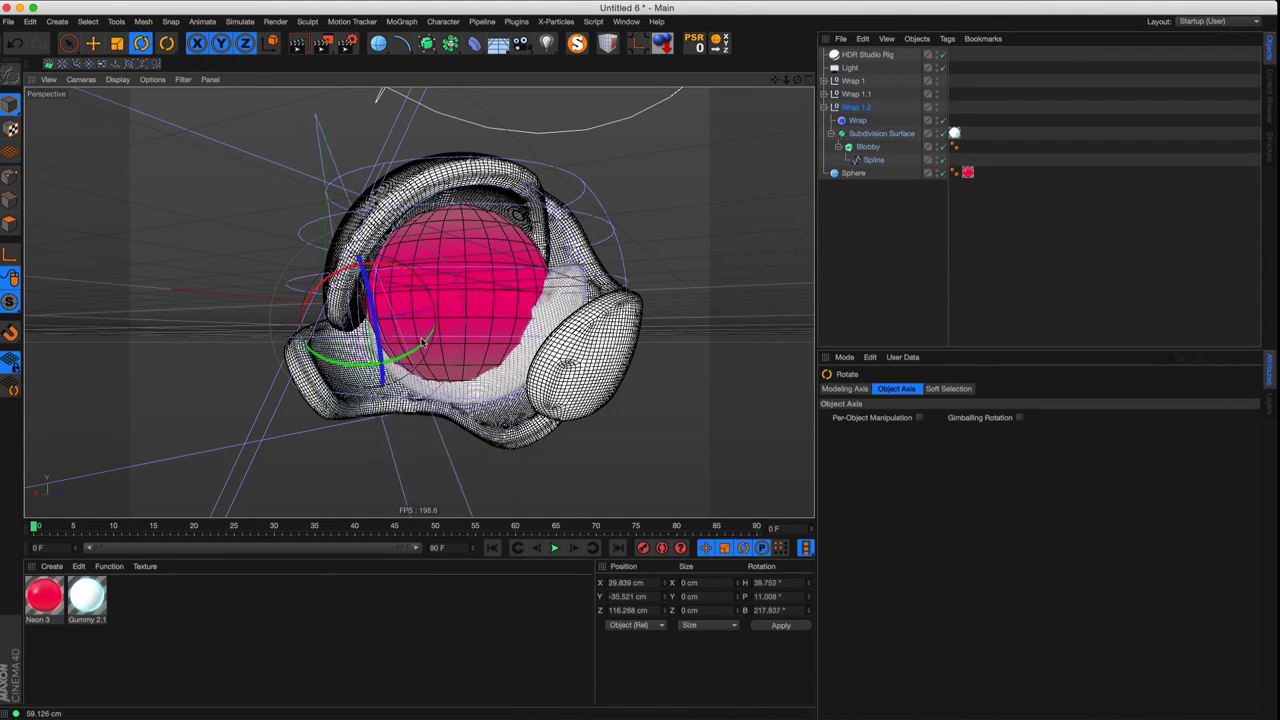
key(e)
drag(422, 343, 487, 360)
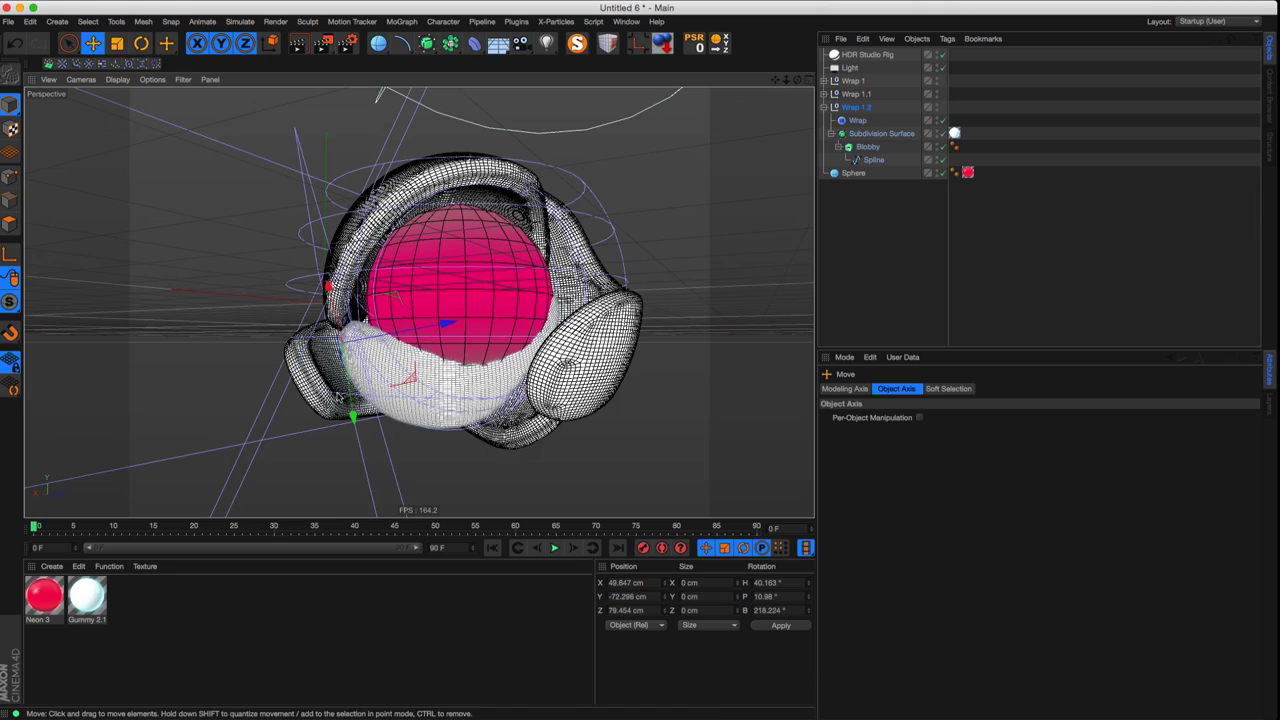
drag(417, 382, 386, 358)
key(r)
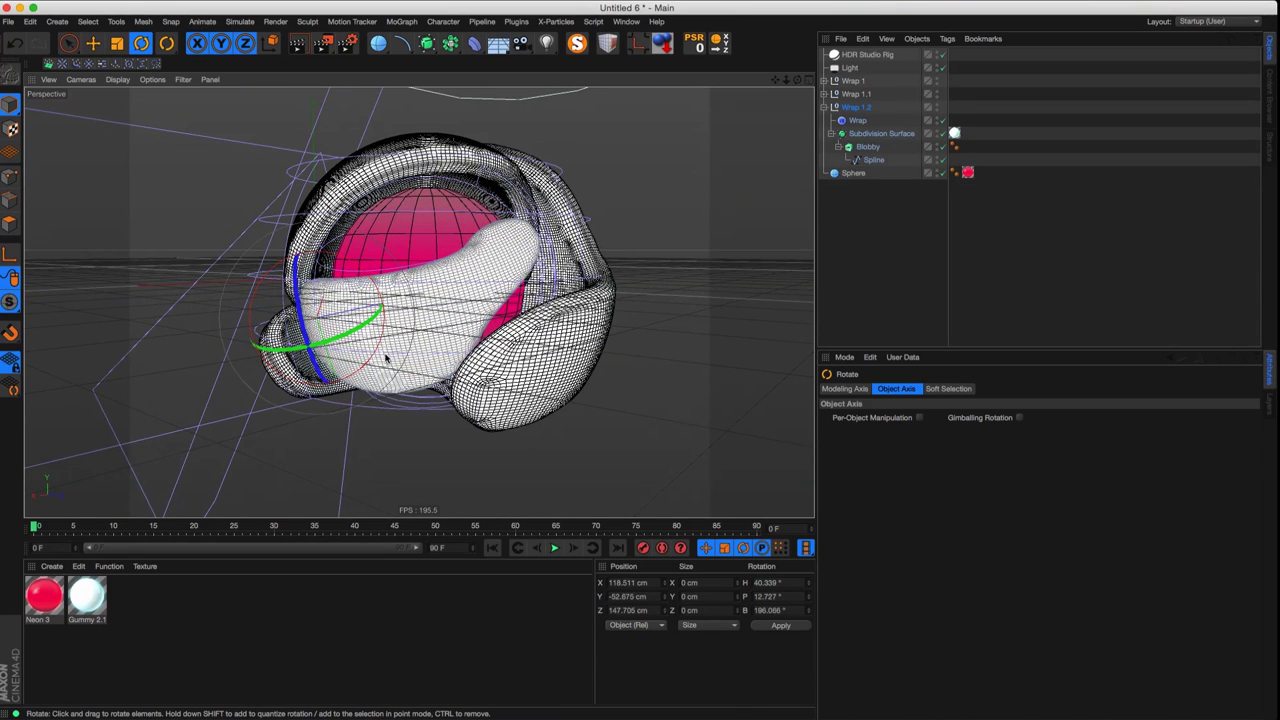
- Check the Spline and Blobby settings in the Wrap 1.2 group and scale its spline down further
click(873, 160)
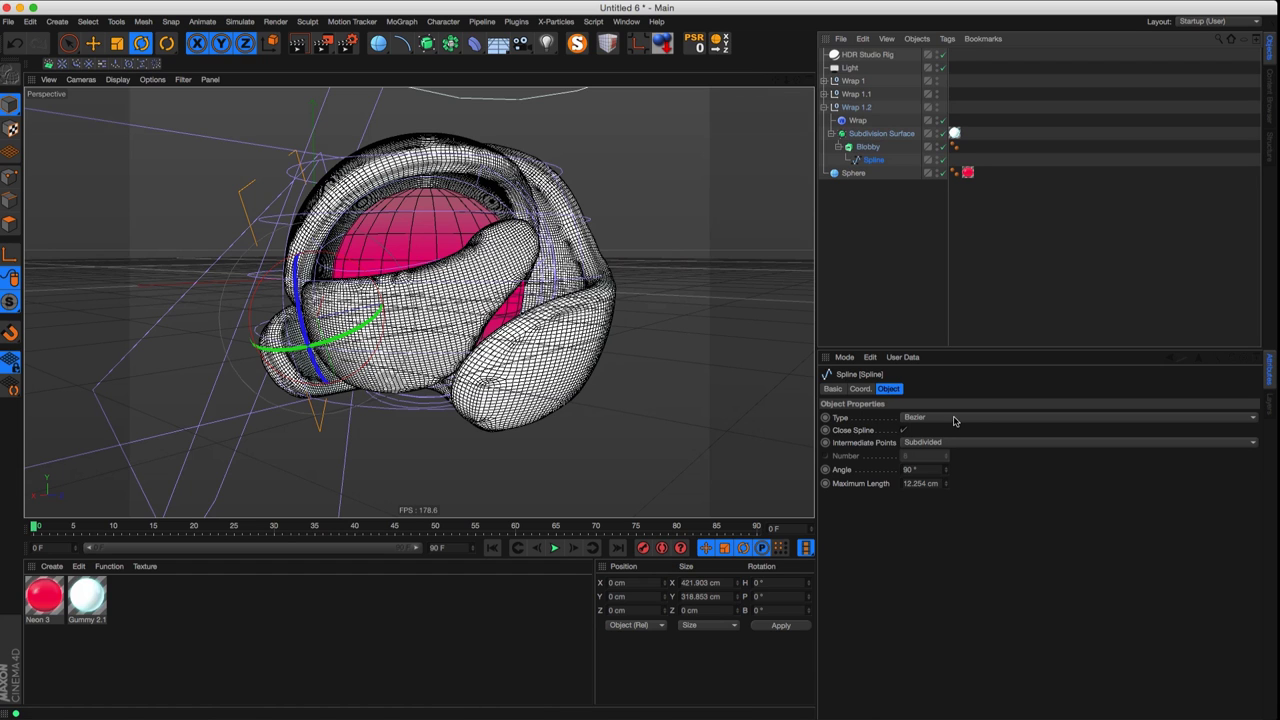
key(e)
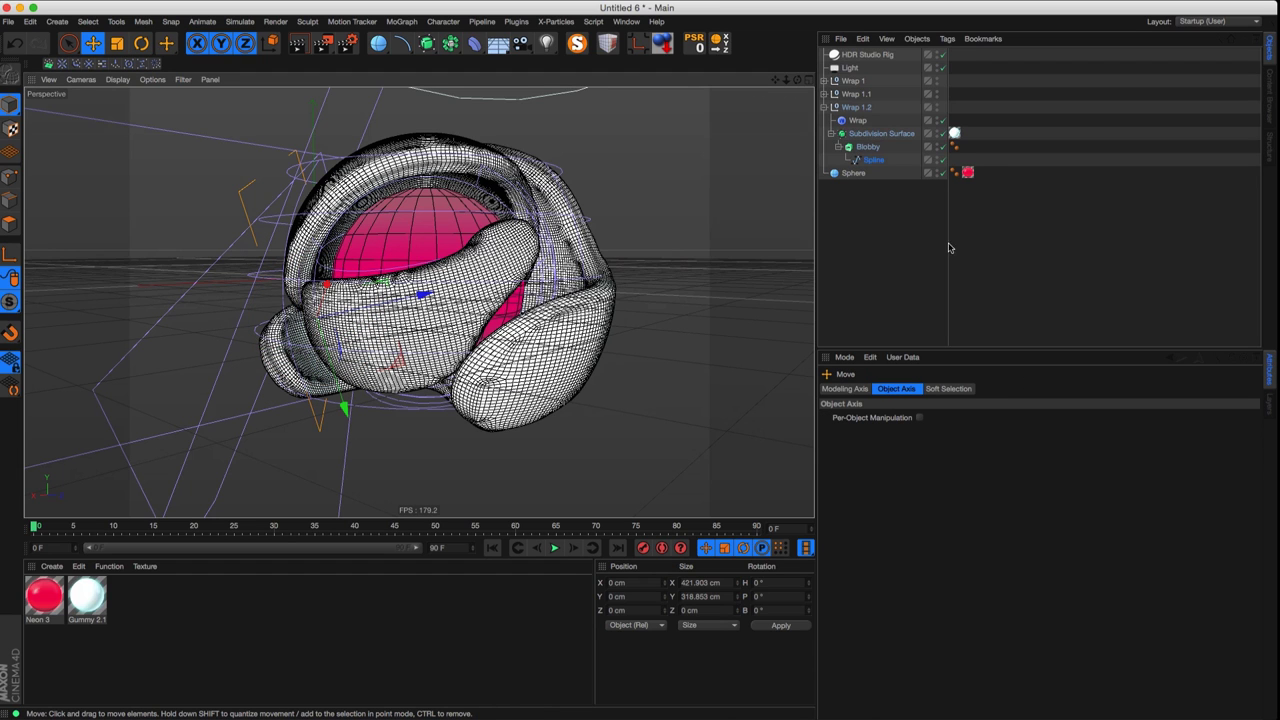
click(871, 162)
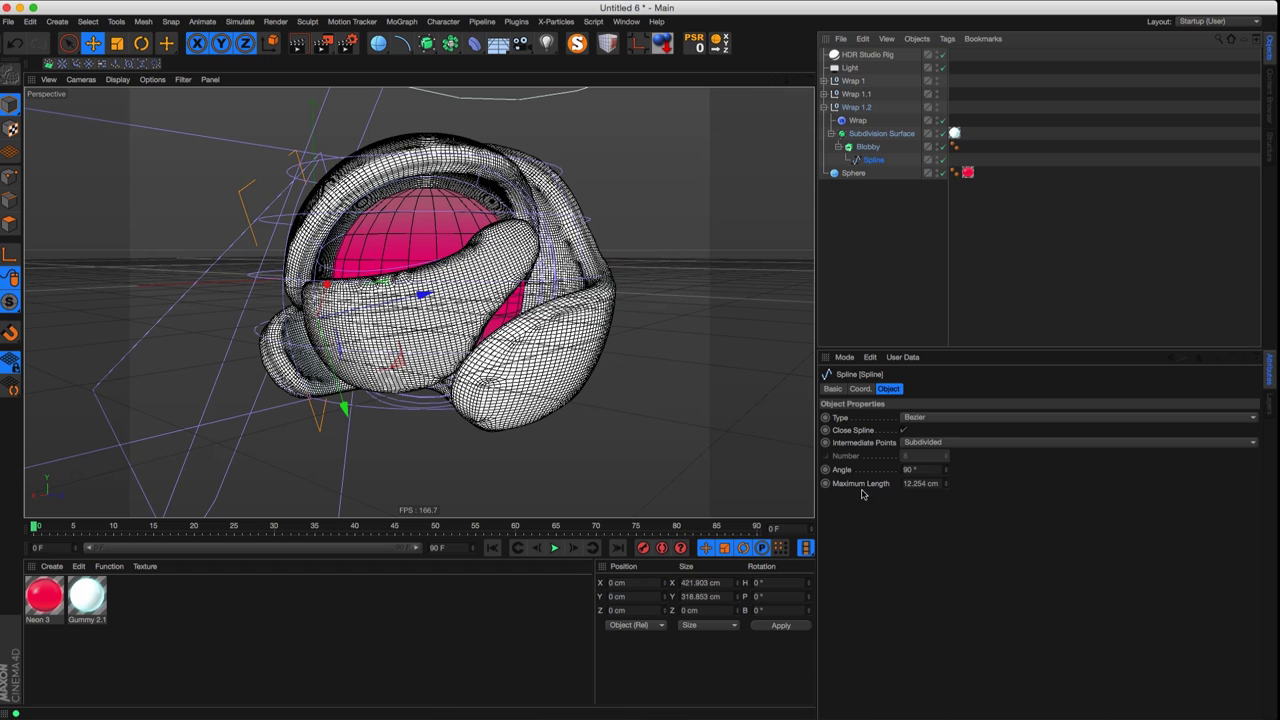
key(Up)
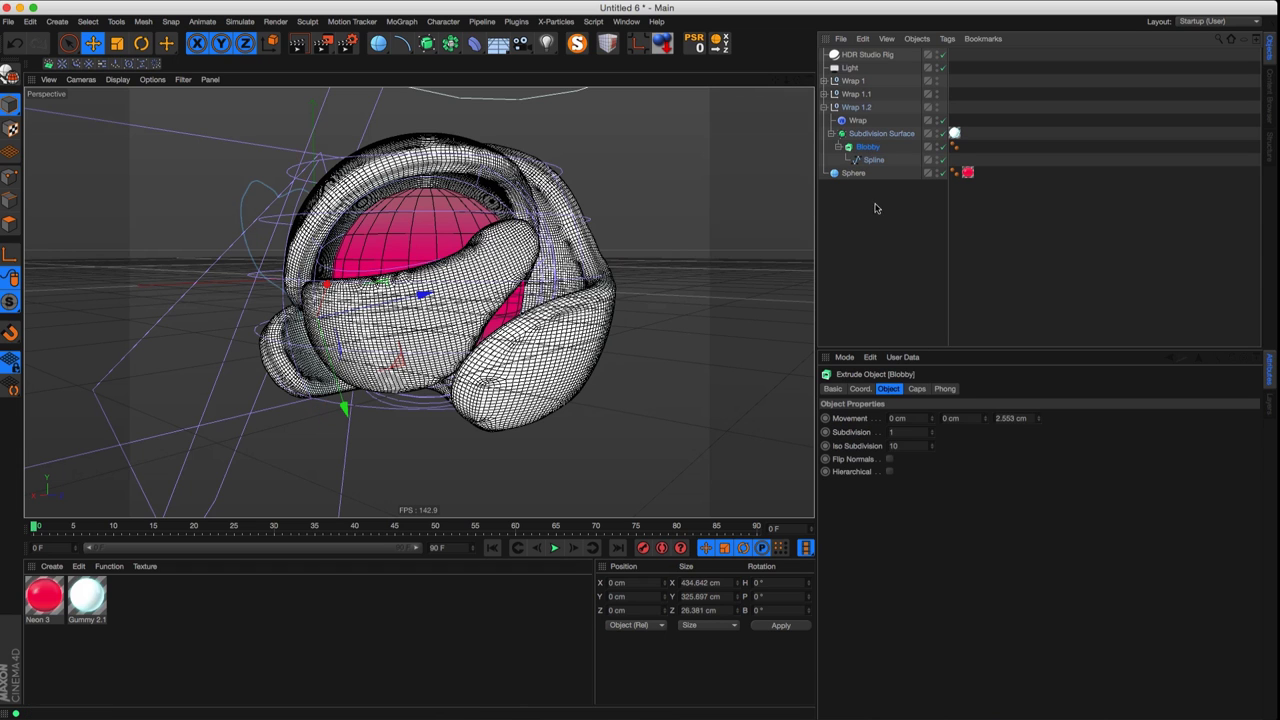
click(916, 388)
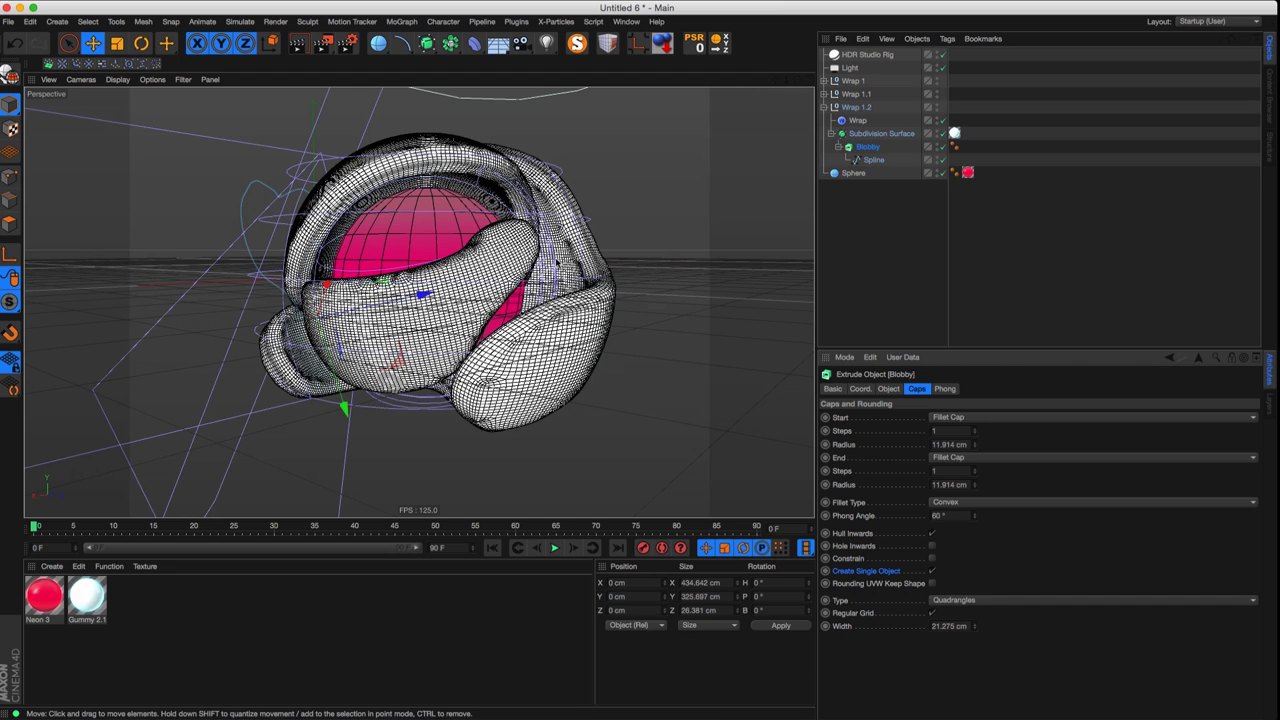
click(872, 161)
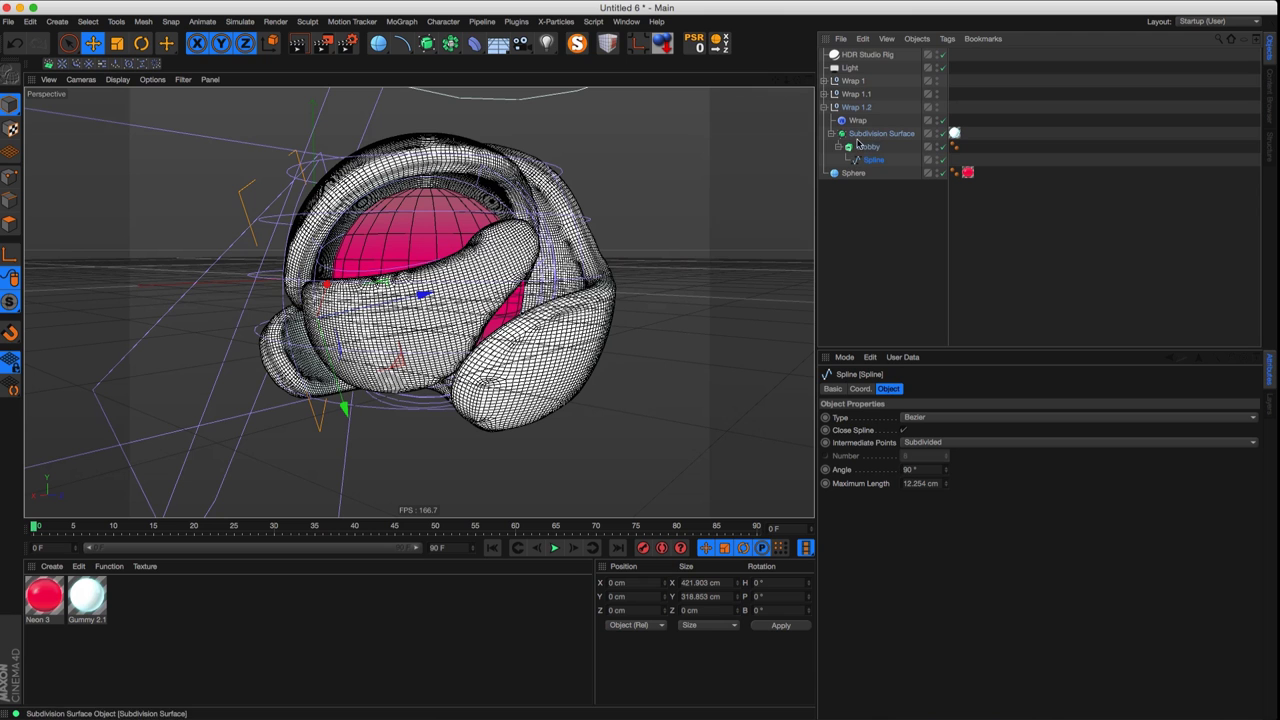
key(t)
drag(644, 211, 248, 309)
key(e)
click(859, 137)
alt+drag(497, 300, 451, 238)
- Rotate the Wrap 1.2 group so its smaller form curls beneath the front of the Sphere
click(854, 108)
key(r)
drag(352, 345, 317, 397)
mouse_move(422, 315)
alt+mouse_down()
mouse_move(402, 325)
mouse_move(404, 345)
mouse_move(408, 322)
alt+mouse_up()
- Add a Camera, look through it, and set its focal length to 20.4 mm with the composition framed
drag(520, 43, 565, 66)
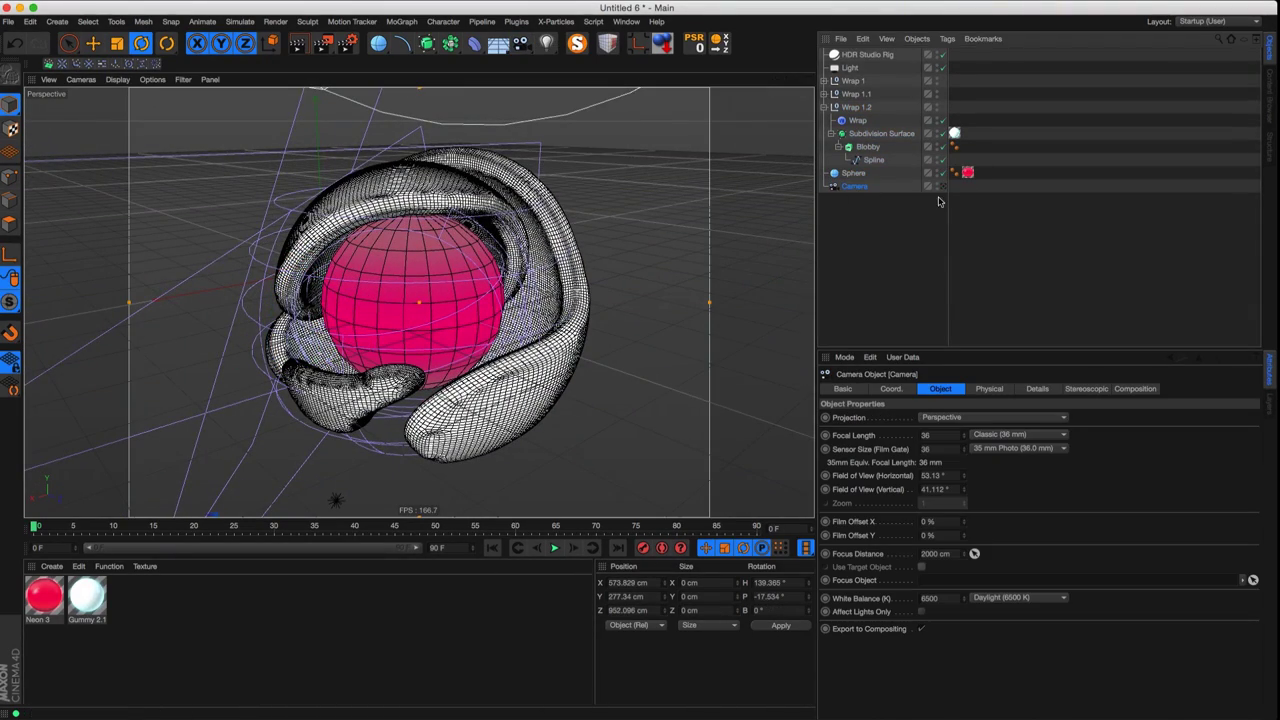
drag(963, 438, 963, 546)
scroll(416, 316, up, 6)
scroll(416, 316, down, 3)
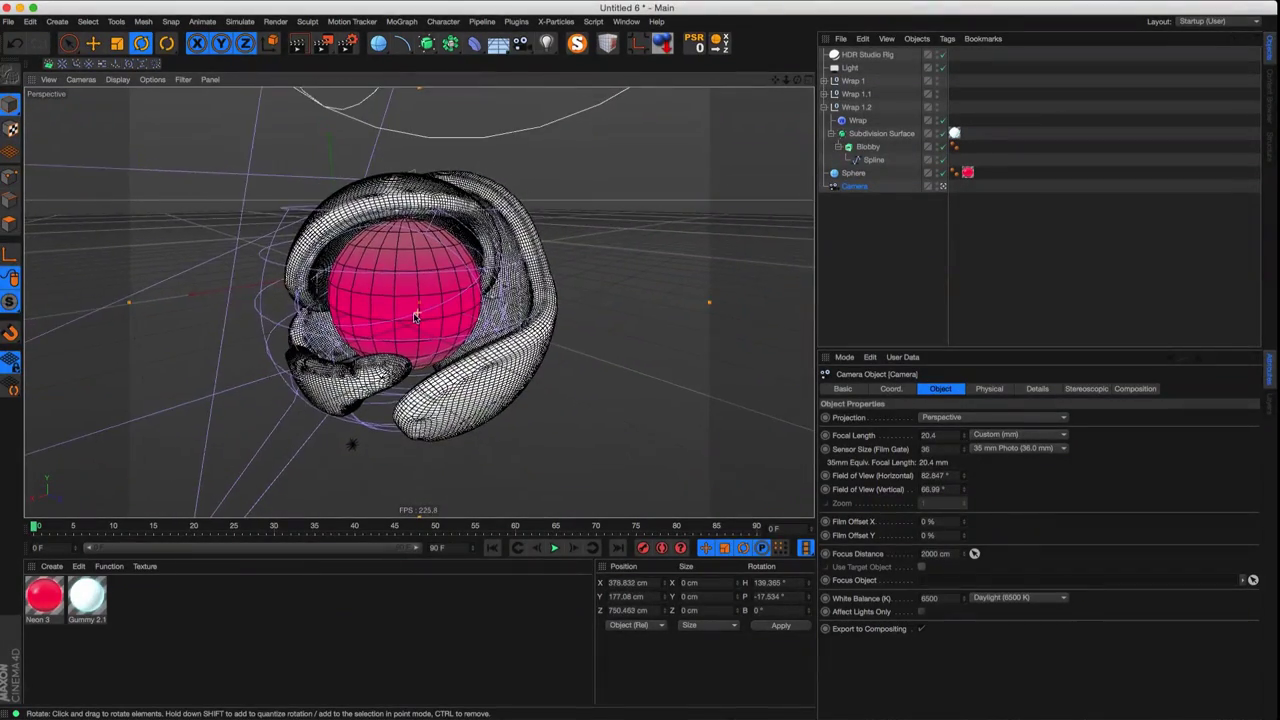
alt+drag(415, 316, 408, 328)
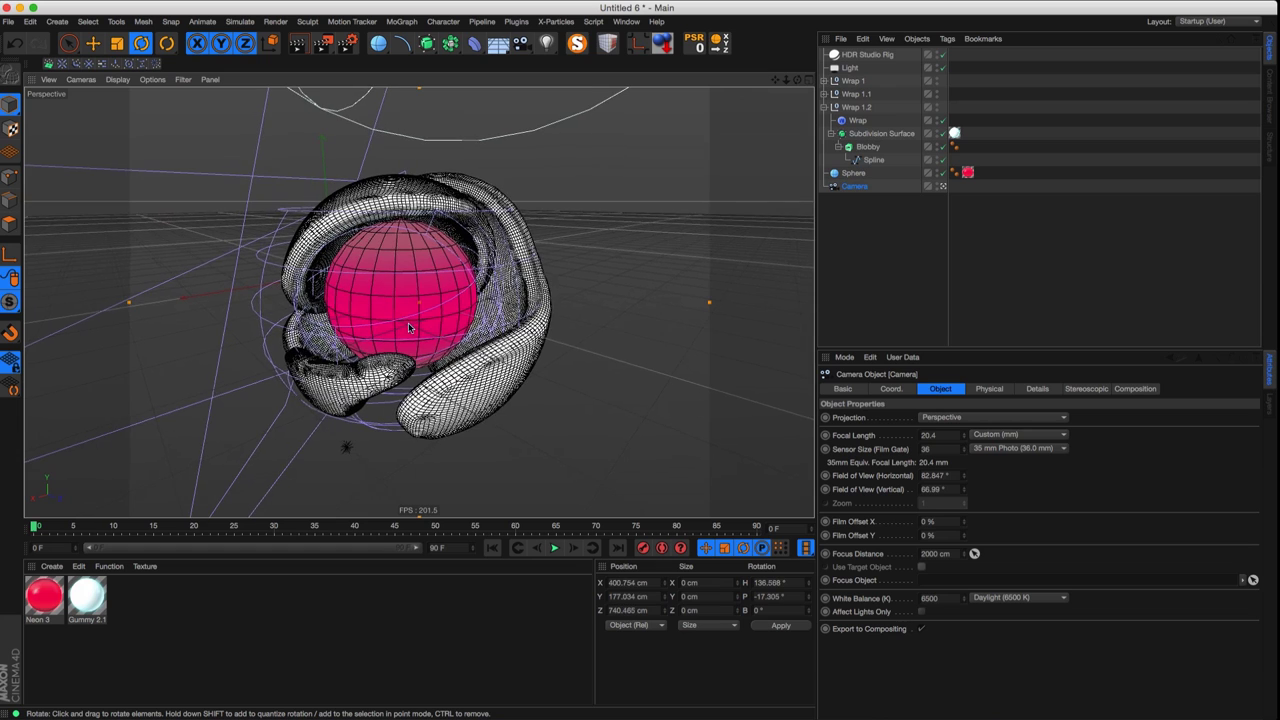
scroll(412, 326, up, 2)
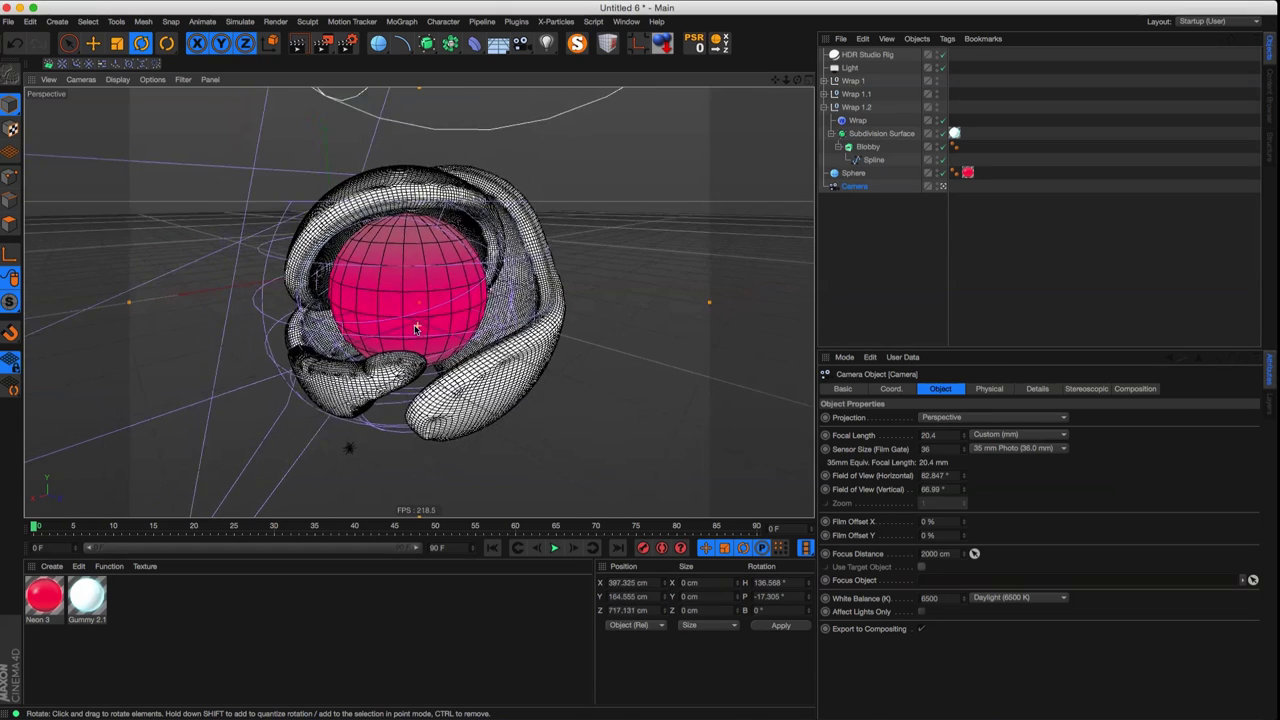
- Set the Camera's sensor size to 50 and its focal length to 35, and reframe the composition
drag(938, 448, 530, 468)
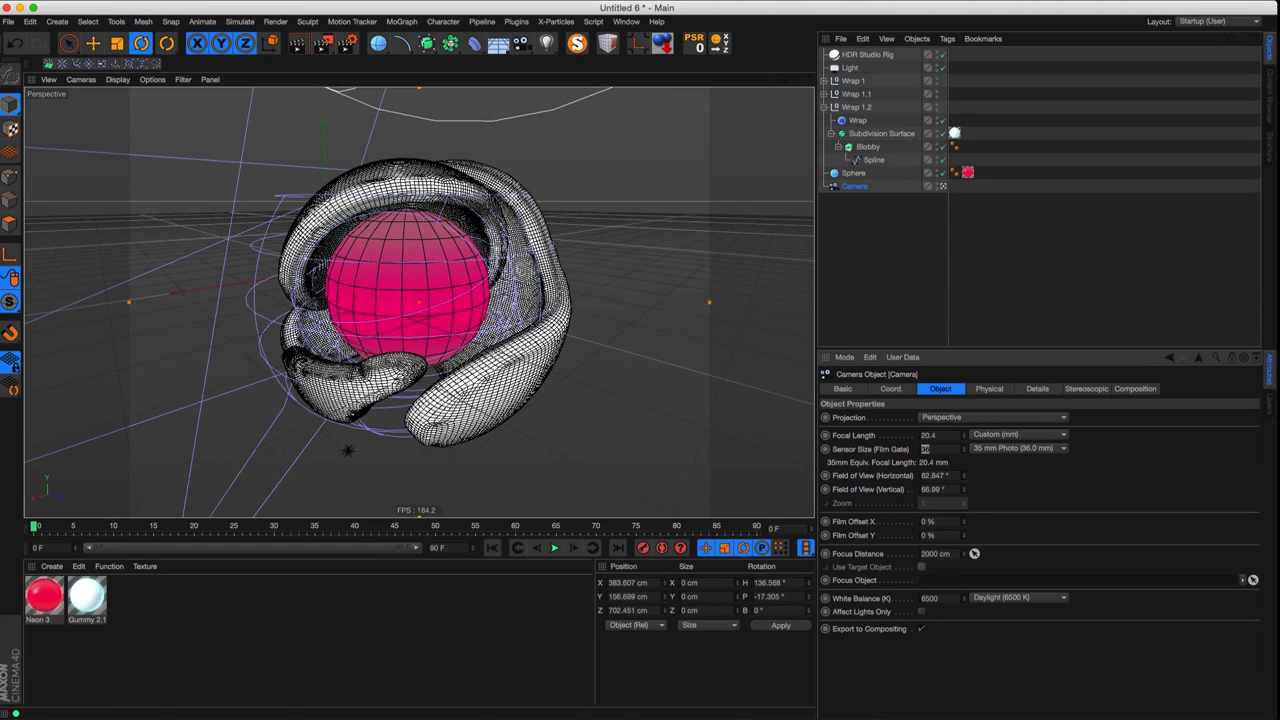
text(50)
key(Return)
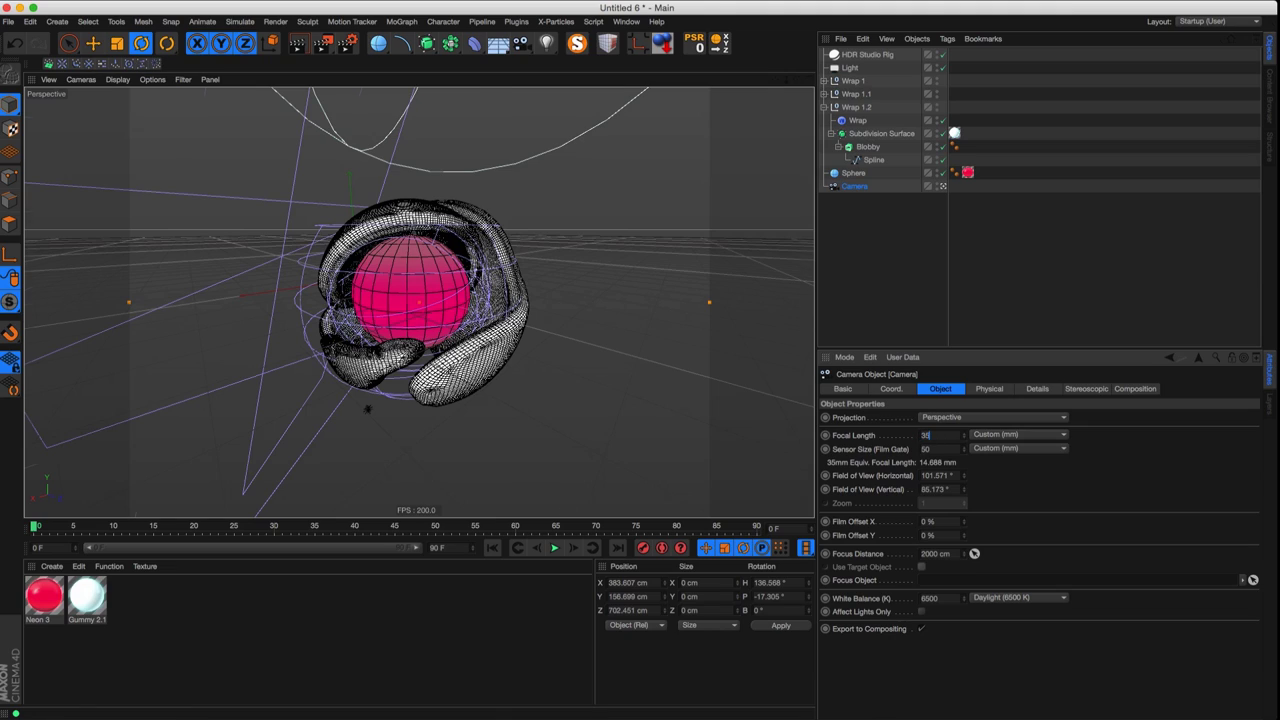
text(35)
key(Return)
scroll(416, 323, down, 5)
scroll(416, 323, up, 4)
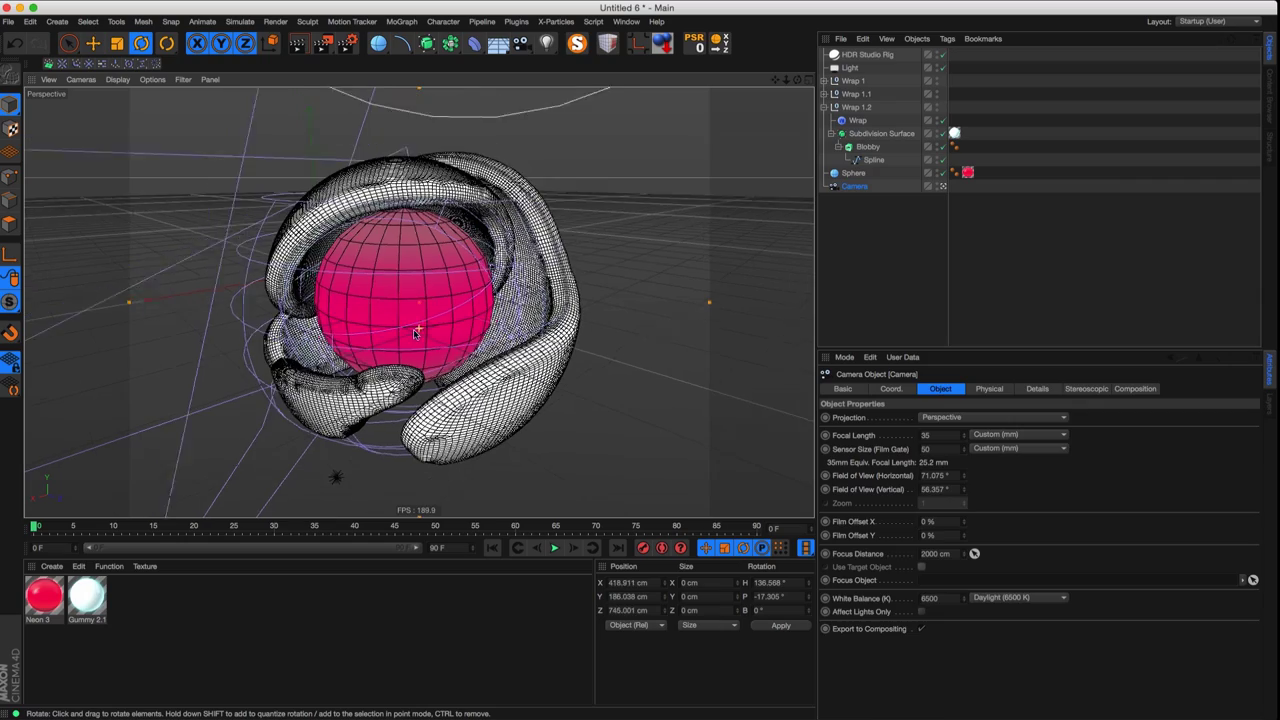
scroll(416, 333, down, 1)
- Lower the Sphere to about Y -8.5 cm and render a preview of the camera view
click(410, 307)
key(e)
drag(410, 270, 388, 339)
key(super+r)
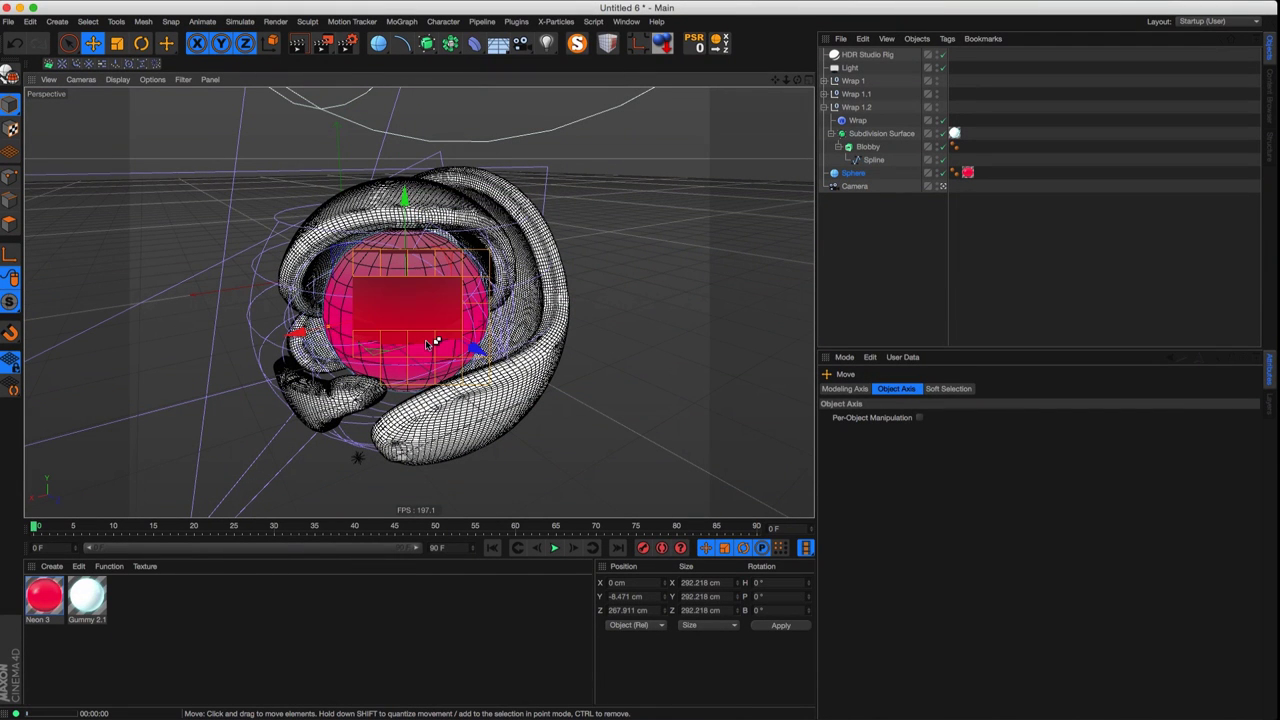